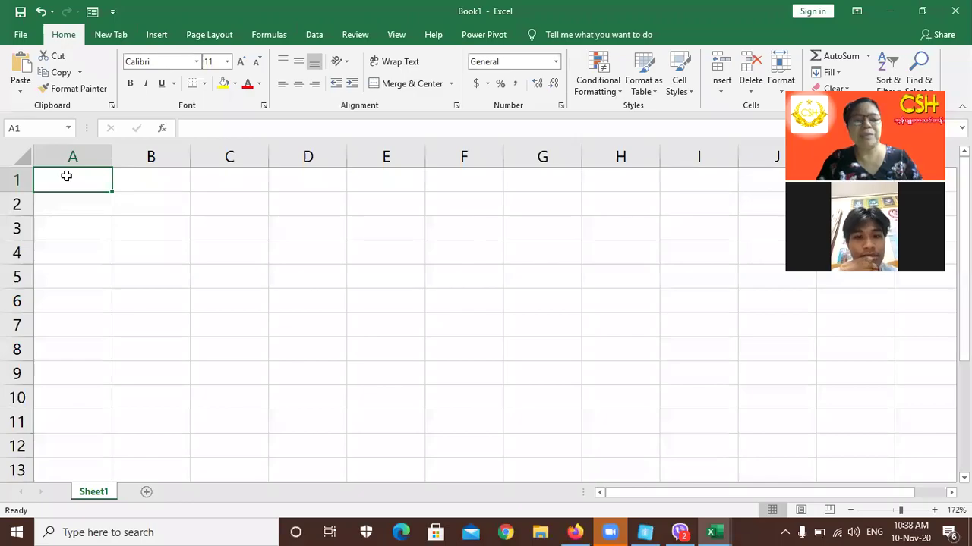
# Fill column A from 10000 to 110000 by entering 10000 and 20000 and extending to A11.
pyautogui.write('ဒဒဓဝ')
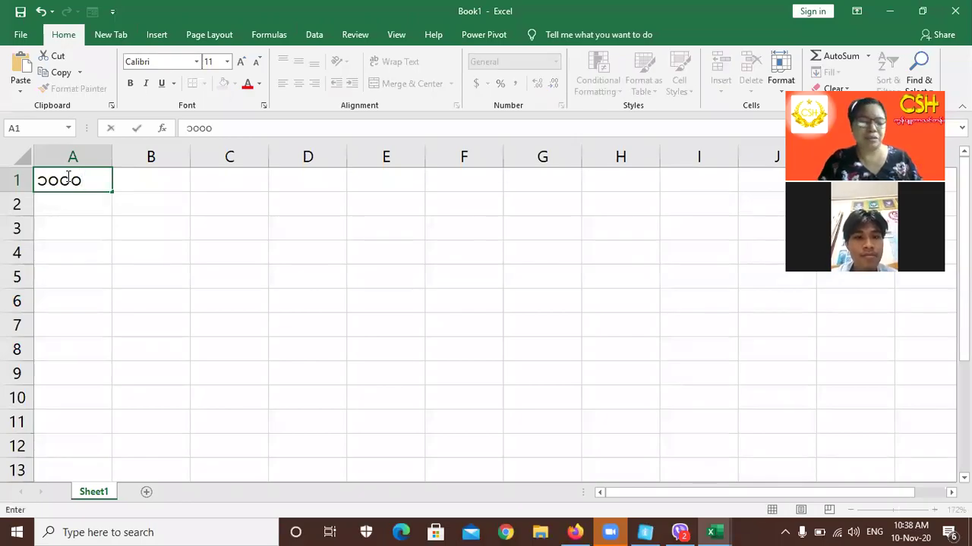
pyautogui.press('BackSpace')
pyautogui.press('BackSpace')
pyautogui.press('BackSpace')
pyautogui.hotkey('ctrl', 'shift', 'z')
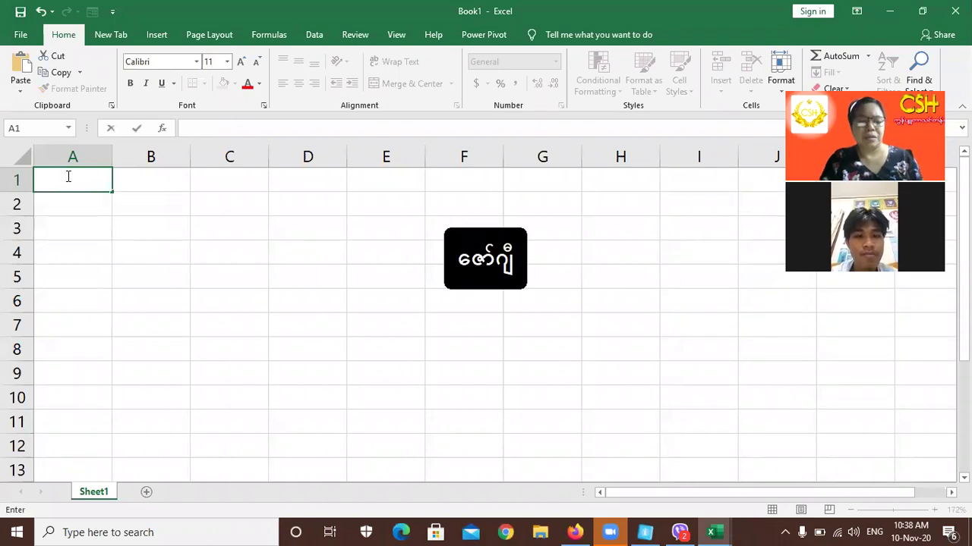
pyautogui.write('10000')
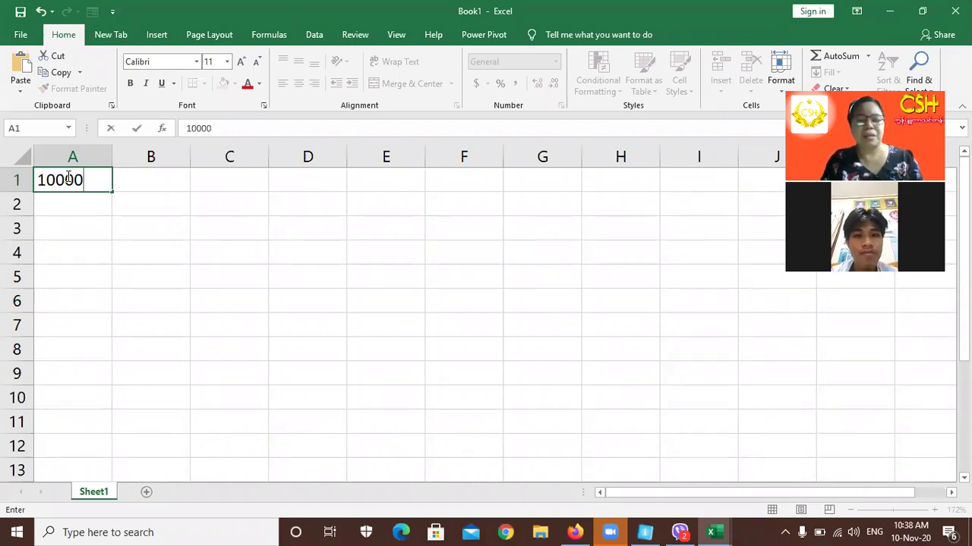
pyautogui.press('Return')
pyautogui.write('20000')
pyautogui.press('Return')
pyautogui.moveTo(82, 188); pyautogui.dragTo(116, 225)
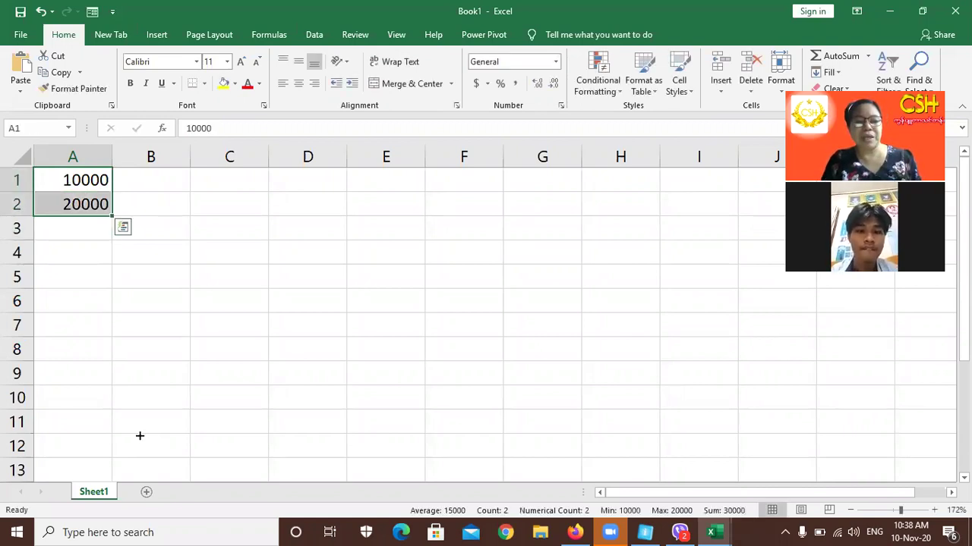
pyautogui.moveTo(140, 435); pyautogui.dragTo(139, 436)
# Fill column B from 100 to 1100 by entering 100 and 200 and extending to B11.
pyautogui.click(139, 179)
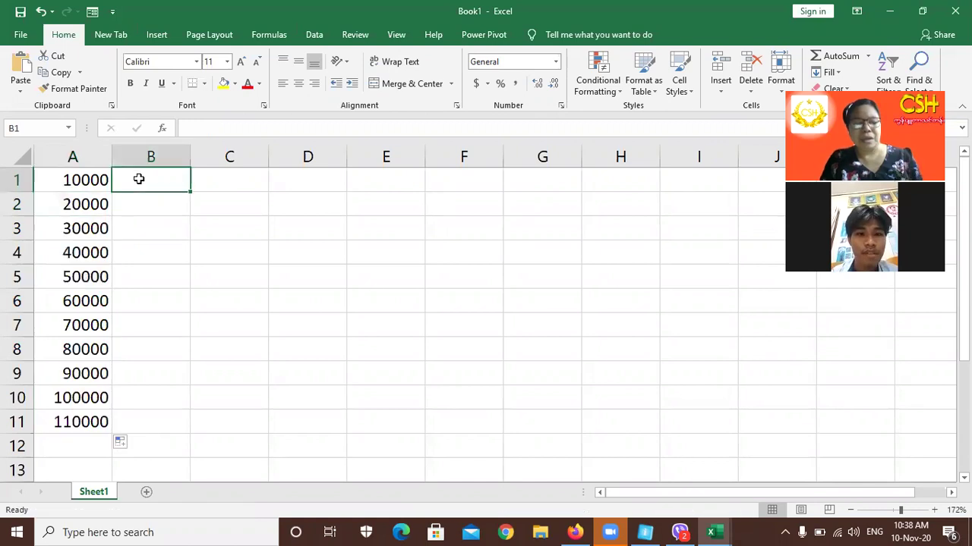
pyautogui.write('1')
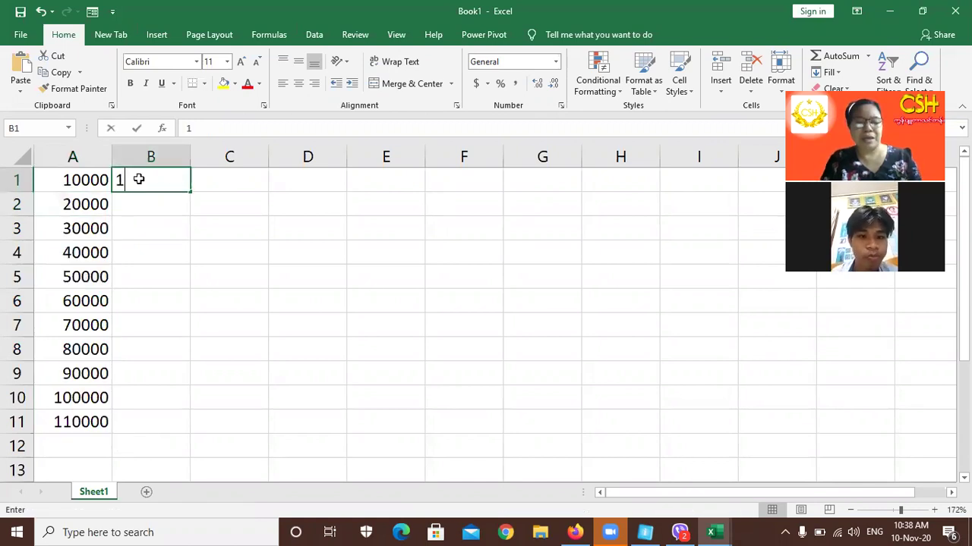
pyautogui.write('00')
pyautogui.press('Return')
pyautogui.write('200')
pyautogui.press('Return')
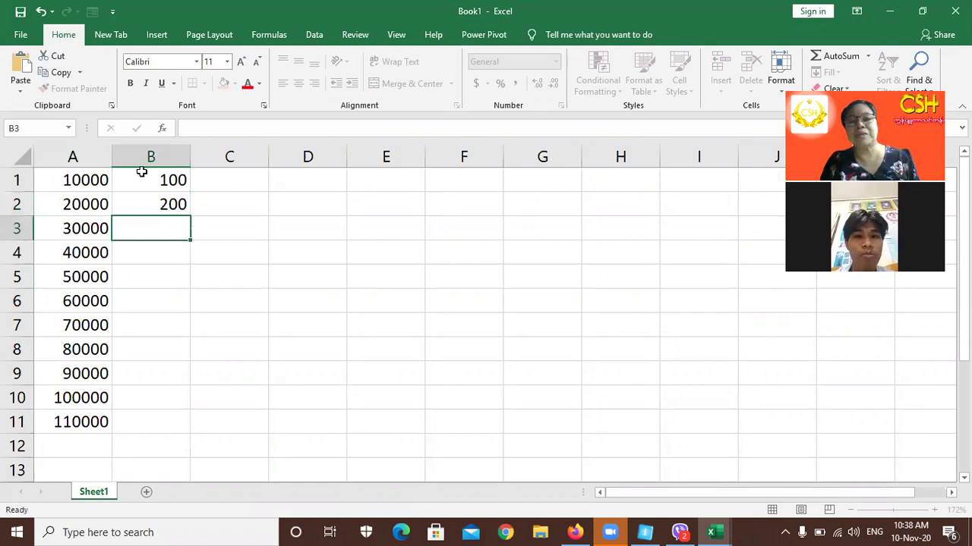
pyautogui.moveTo(139, 179); pyautogui.dragTo(160, 201)
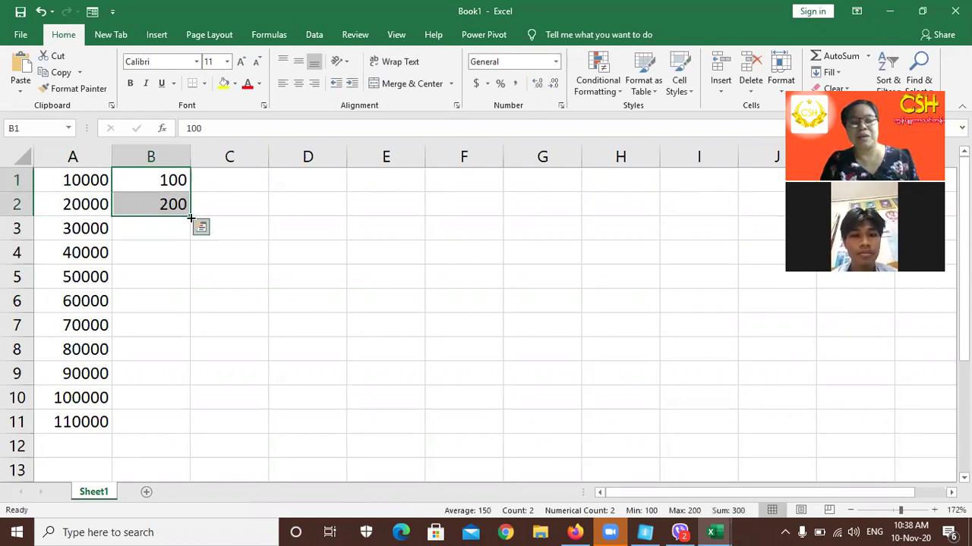
pyautogui.moveTo(211, 426); pyautogui.dragTo(311, 380)
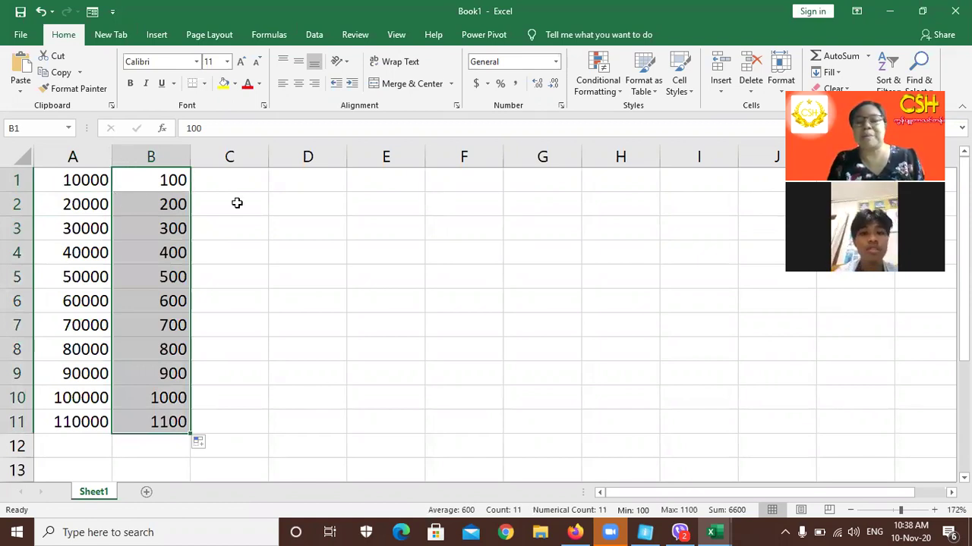
pyautogui.click(290, 198)
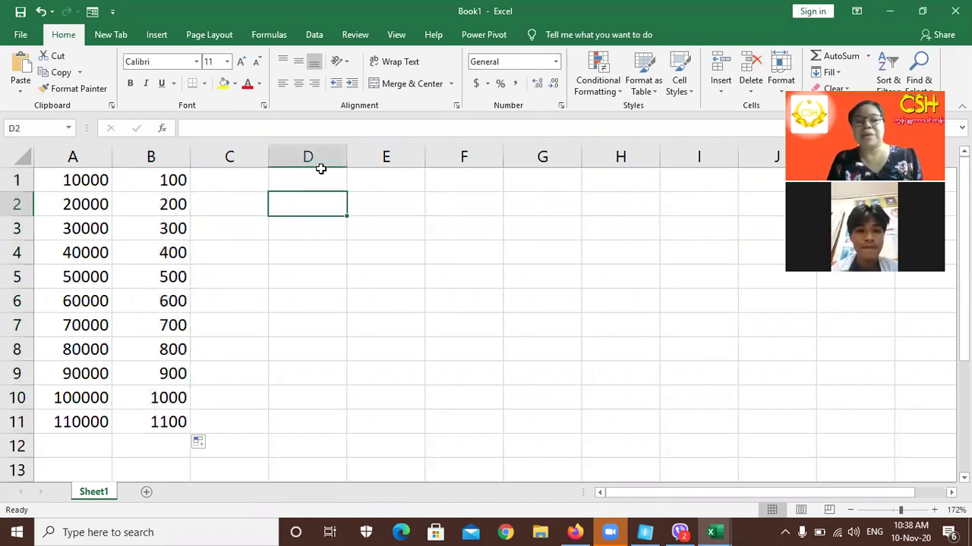
# Enter =A1+B9 in D1 so it shows 10900.
pyautogui.click(317, 178)
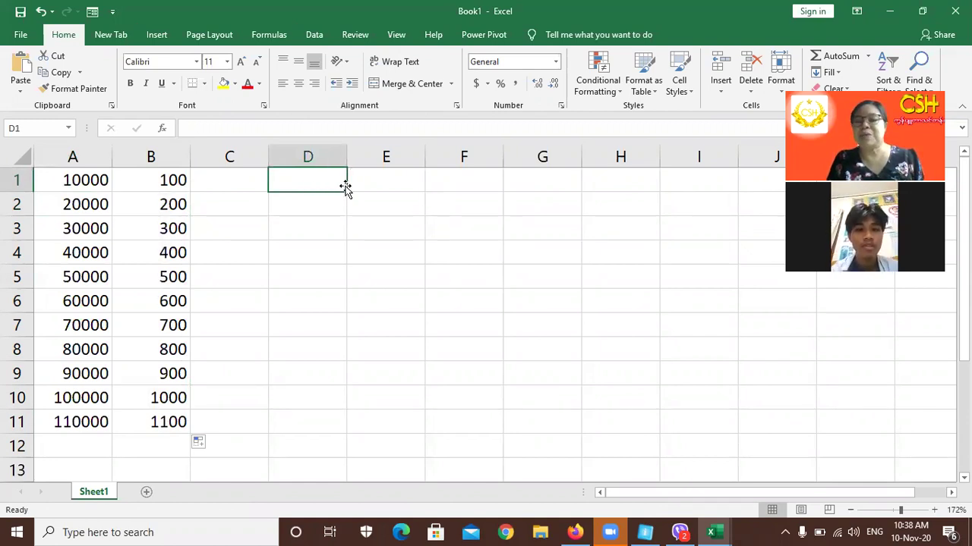
pyautogui.write('=')
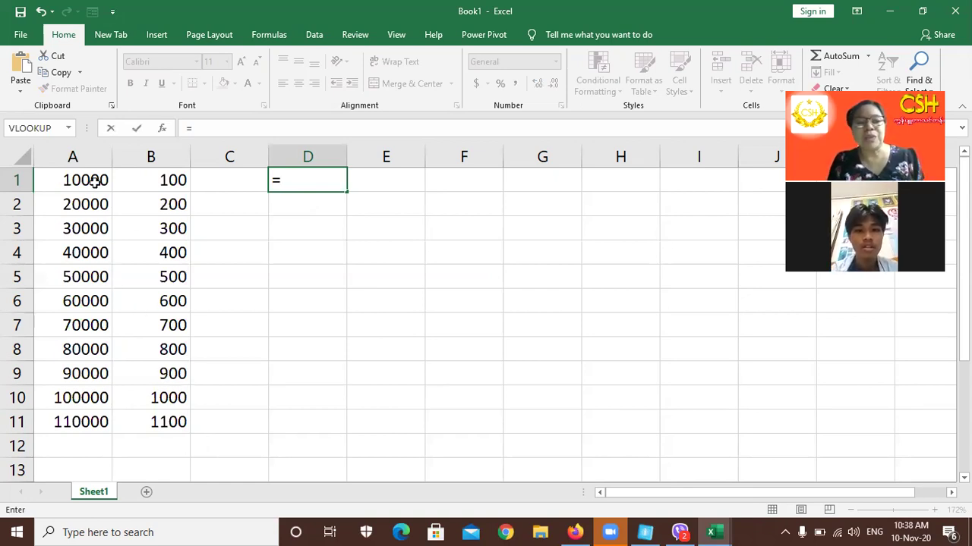
pyautogui.click(90, 183)
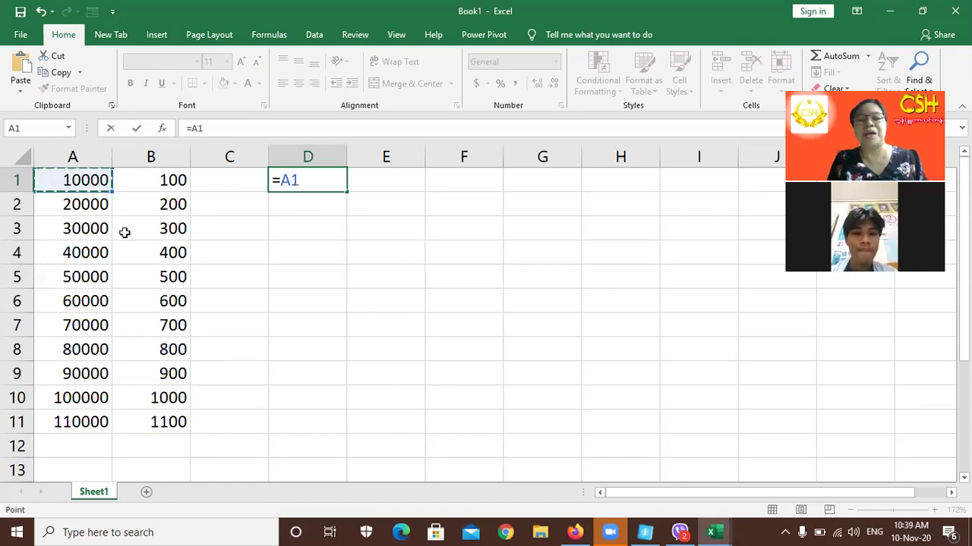
pyautogui.click(102, 186)
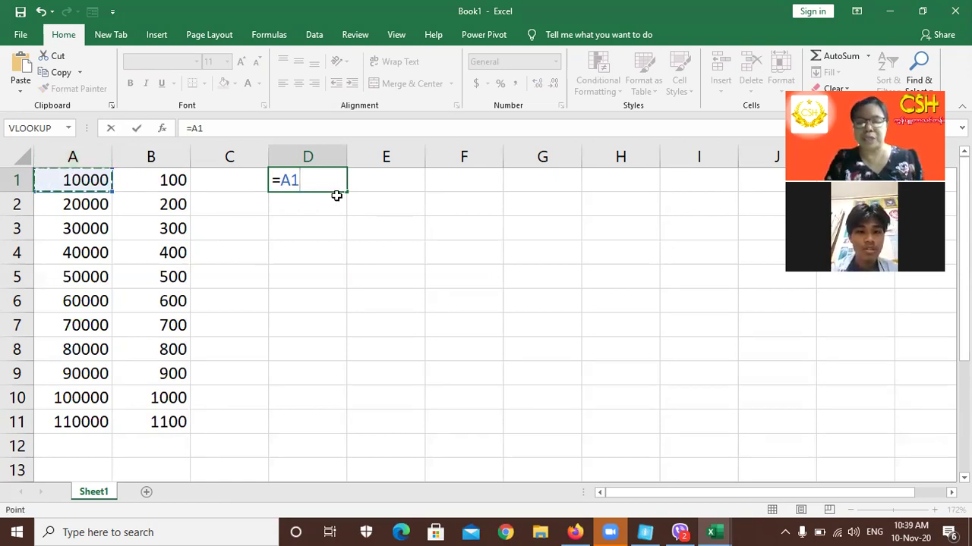
pyautogui.write('+')
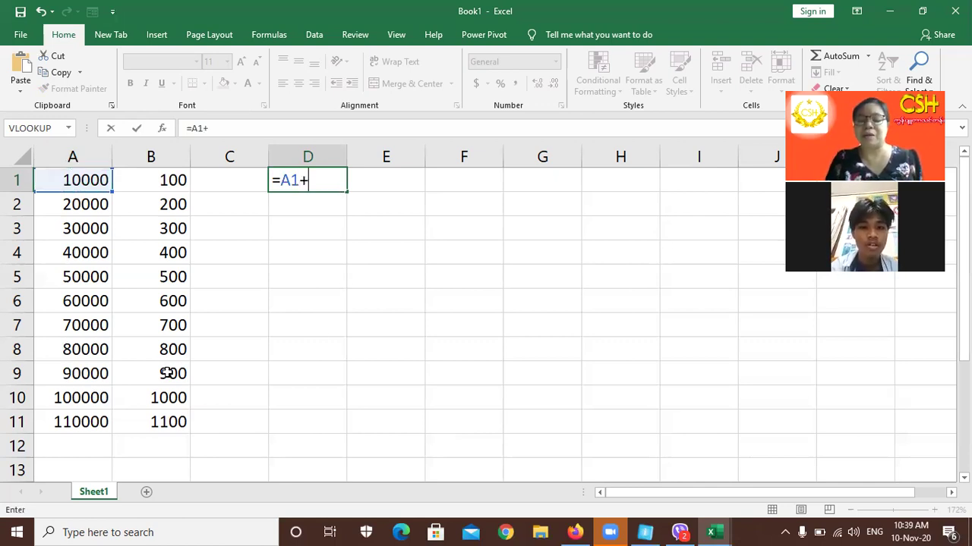
pyautogui.click(167, 372)
pyautogui.press('Return')
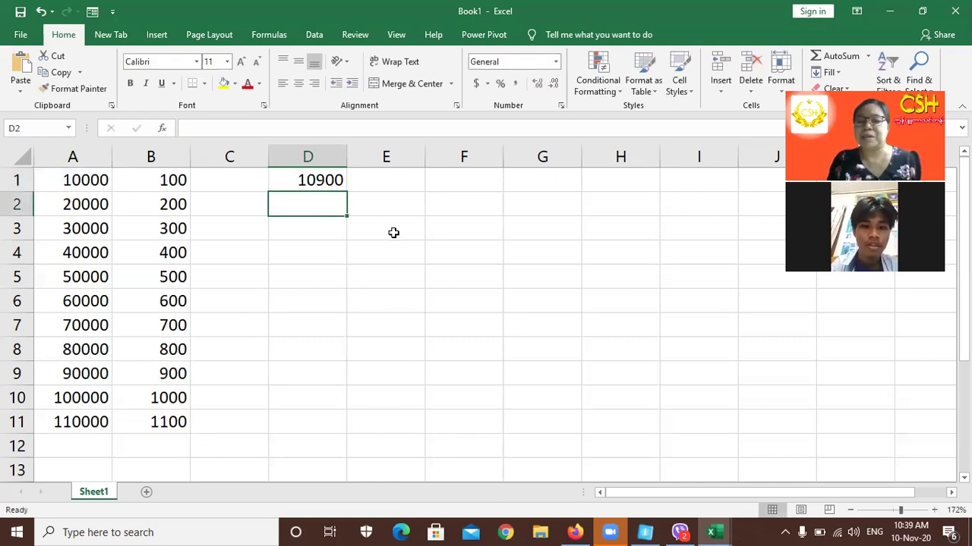
# Enter =B7+A5 in E1 so it shows 50700.
pyautogui.click(393, 183)
pyautogui.doubleClick(393, 183)
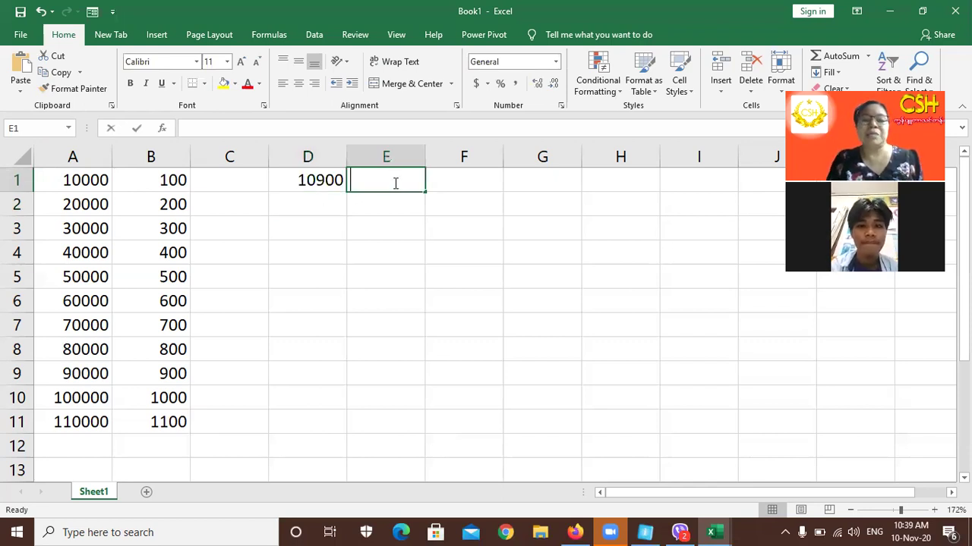
pyautogui.write('=')
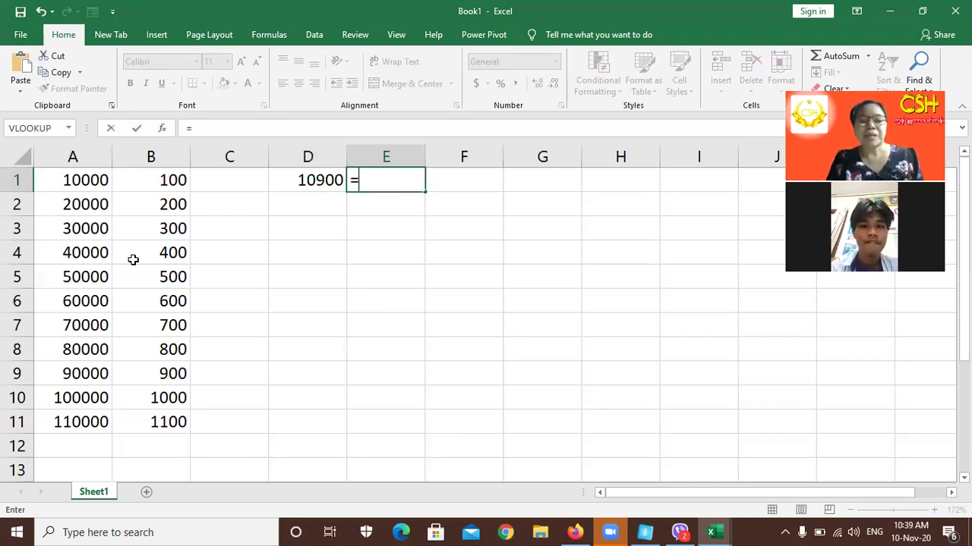
pyautogui.click(168, 325)
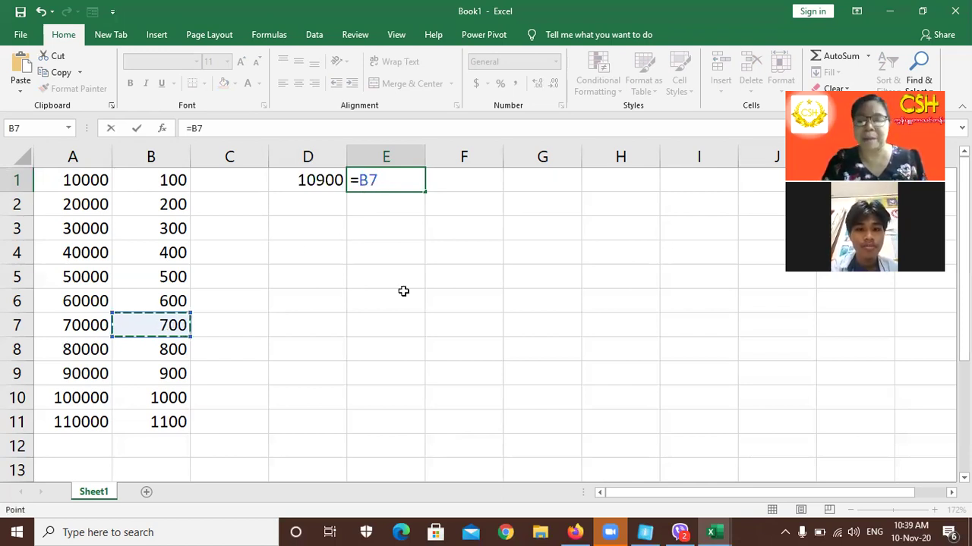
pyautogui.write('+')
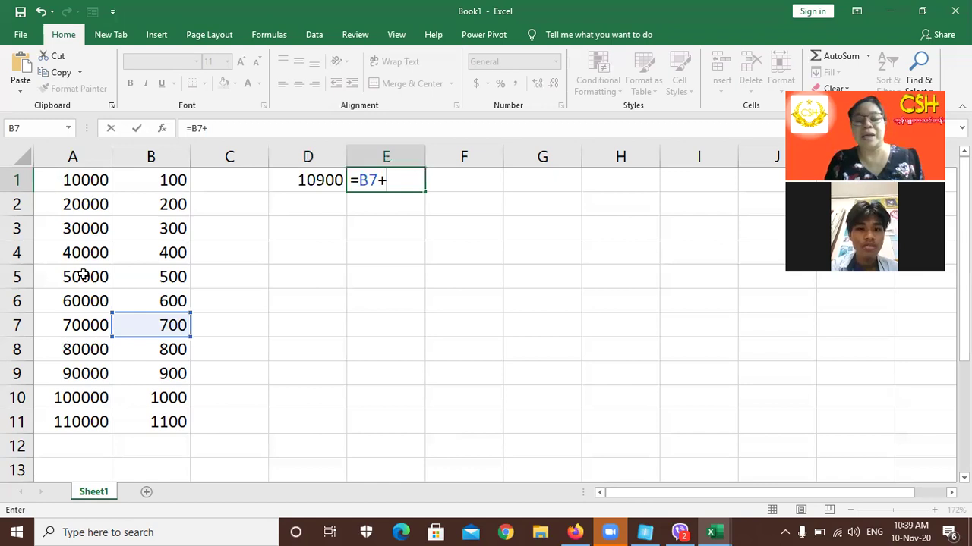
pyautogui.click(85, 277)
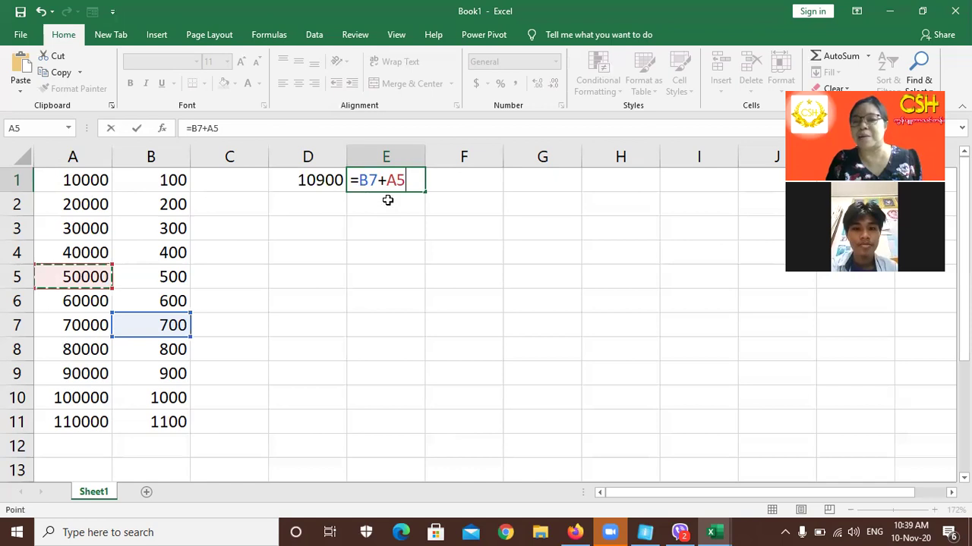
pyautogui.press('Return')
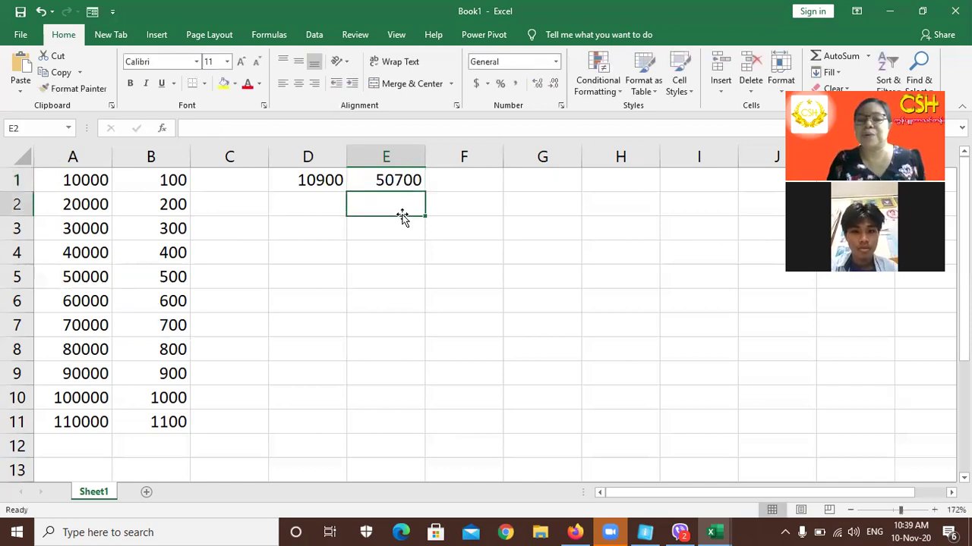
# Change B7 to 7000 so E1 updates to 57000.
pyautogui.click(166, 327)
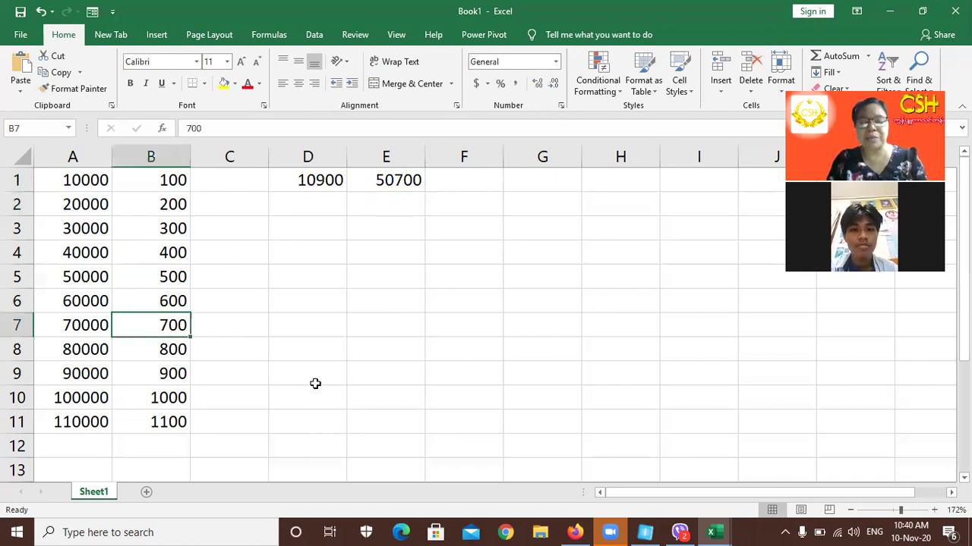
pyautogui.write('7000')
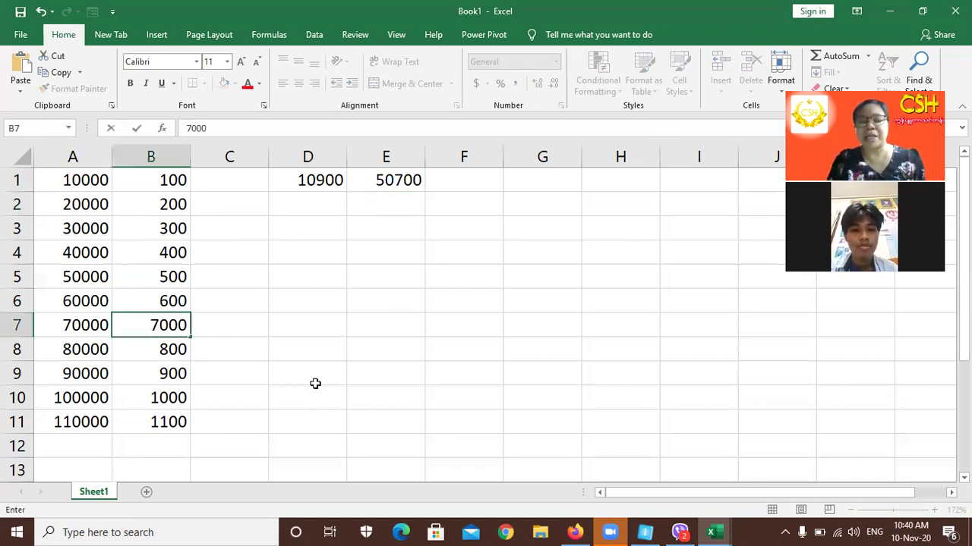
pyautogui.press('Return')
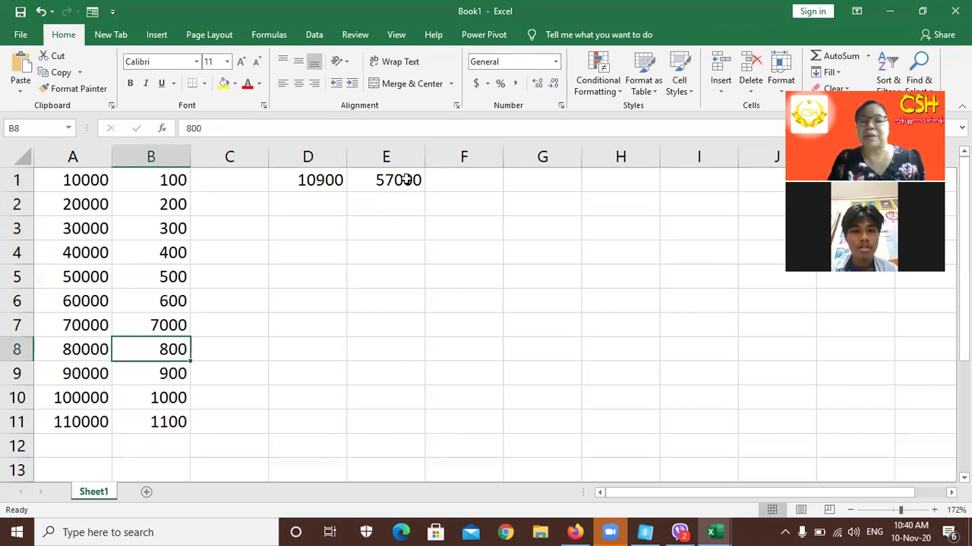
# Enter the plain-number formula =700+50000 in F1, showing 50700, and compare it with E1.
pyautogui.click(456, 180)
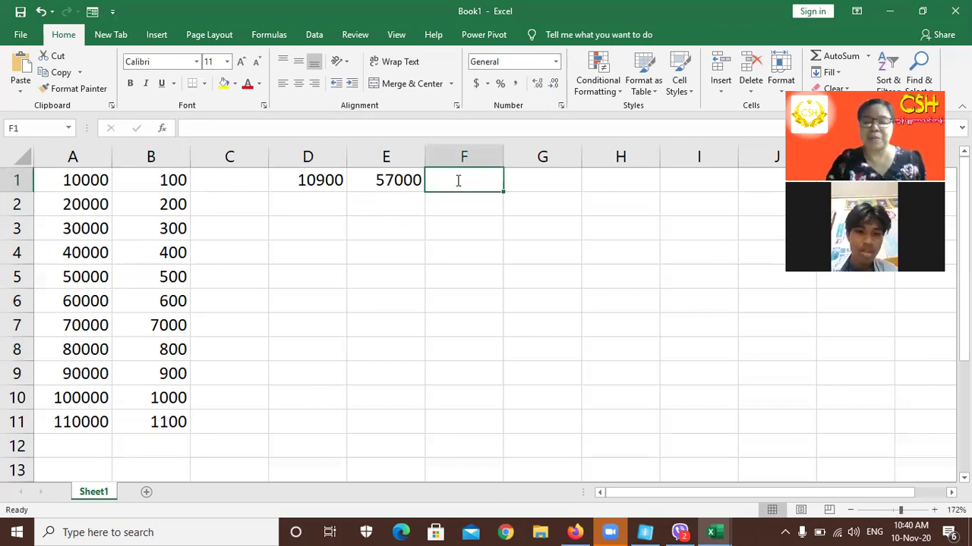
pyautogui.write('=7-')
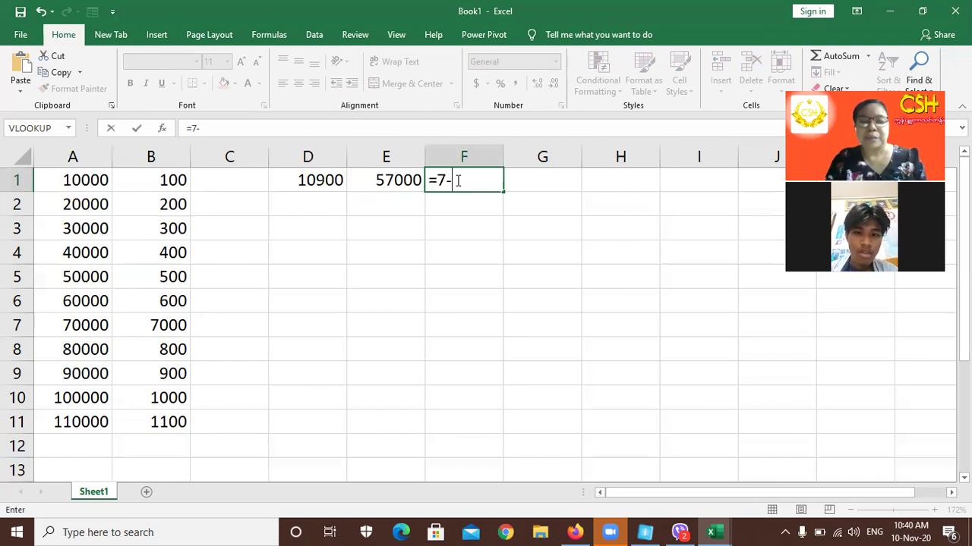
pyautogui.write('00+50000')
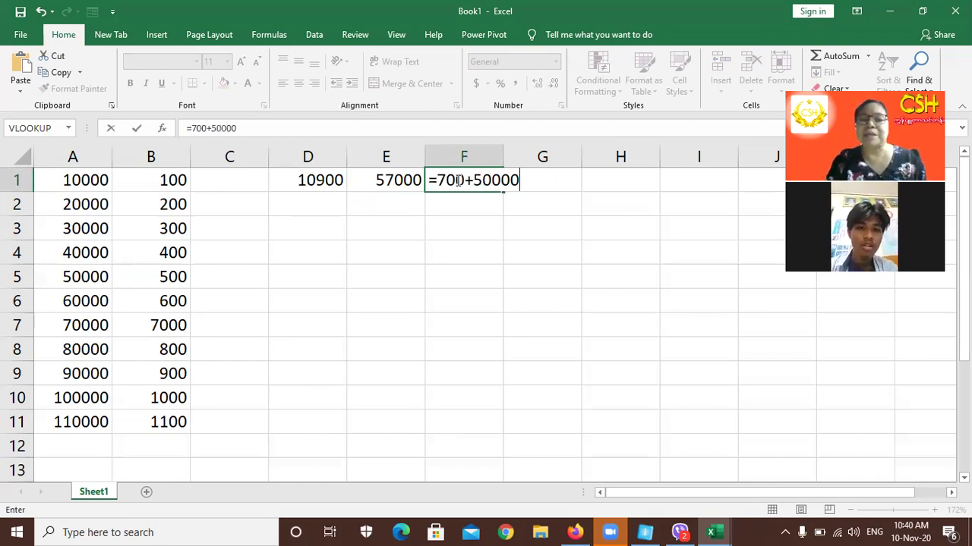
pyautogui.press('Return')
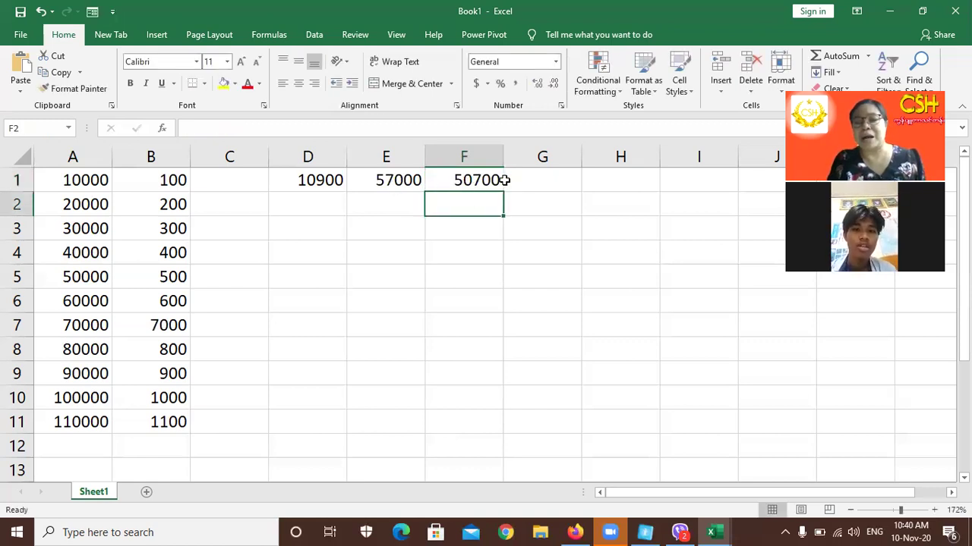
pyautogui.click(450, 180)
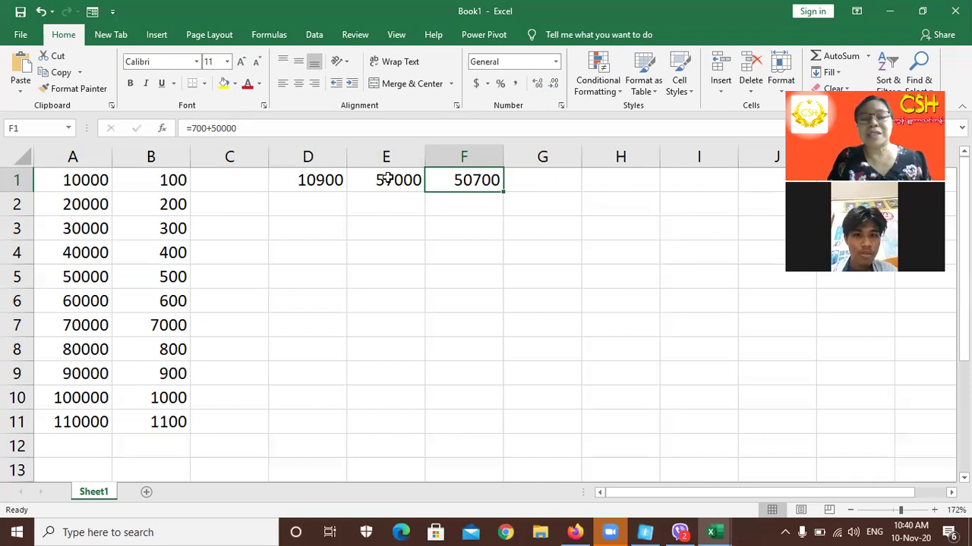
pyautogui.click(387, 177)
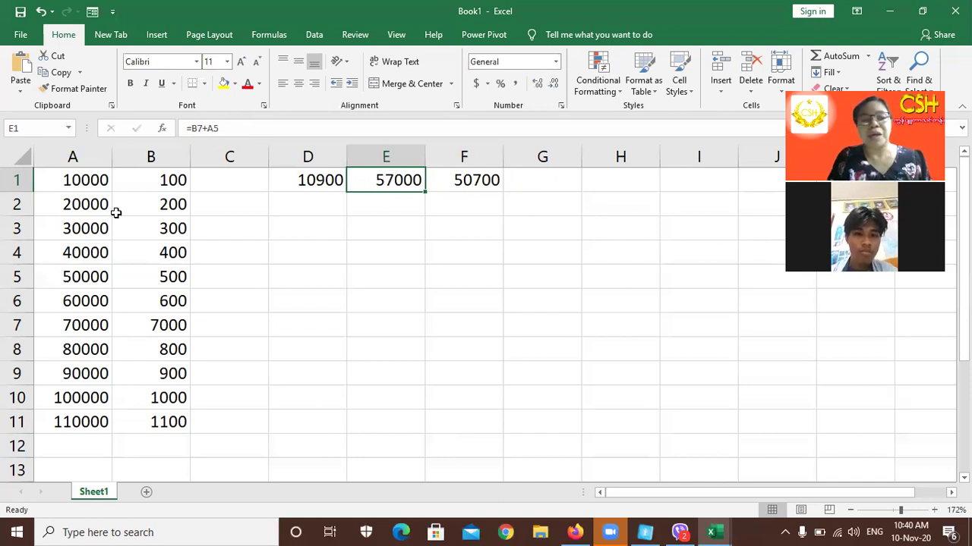
# Change A5 to 50, check the formulas in F1, B5 and E1, then clear F1.
pyautogui.click(92, 281)
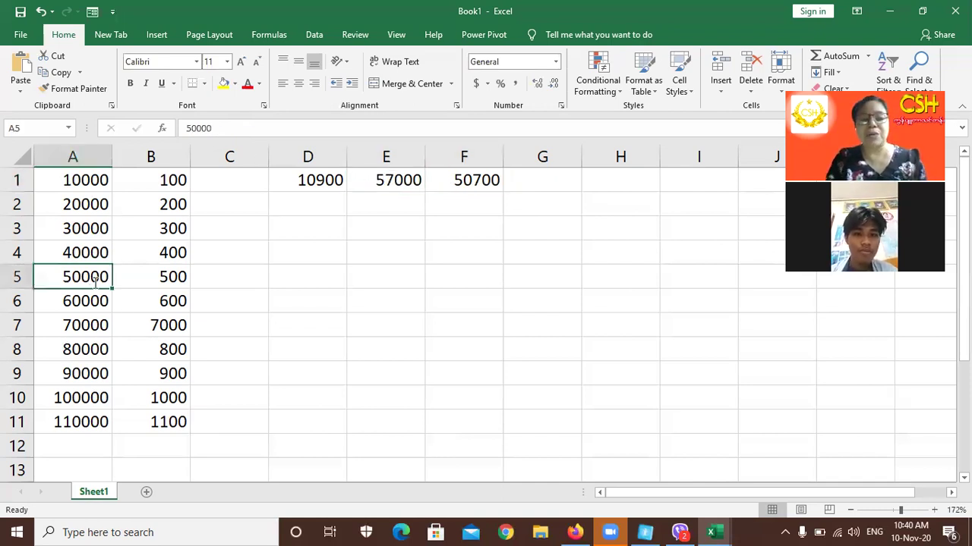
pyautogui.write('50')
pyautogui.press('Return')
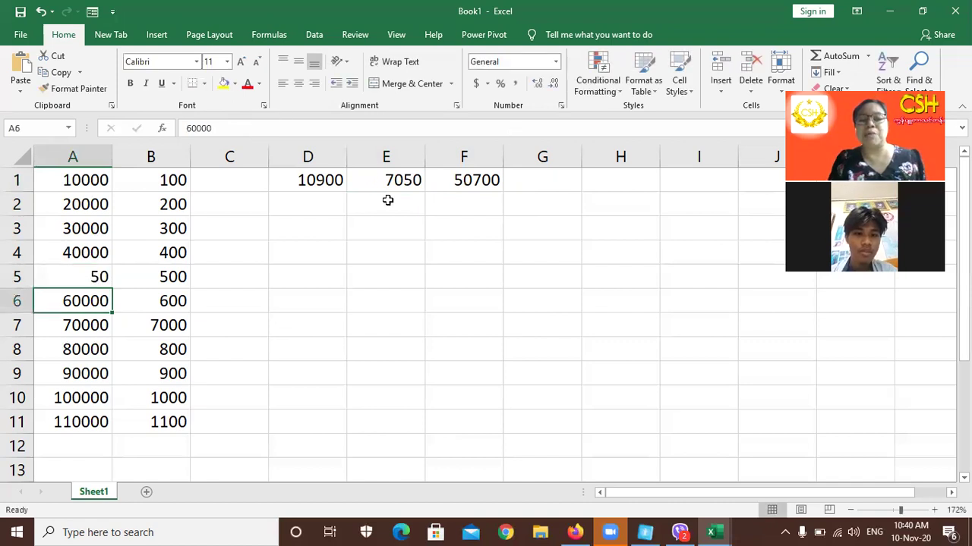
pyautogui.click(466, 179)
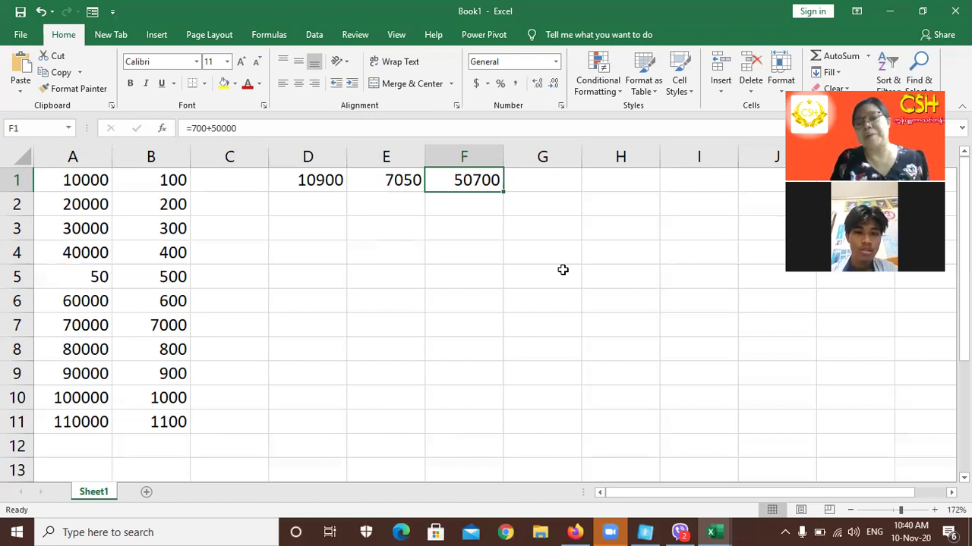
pyautogui.click(160, 276)
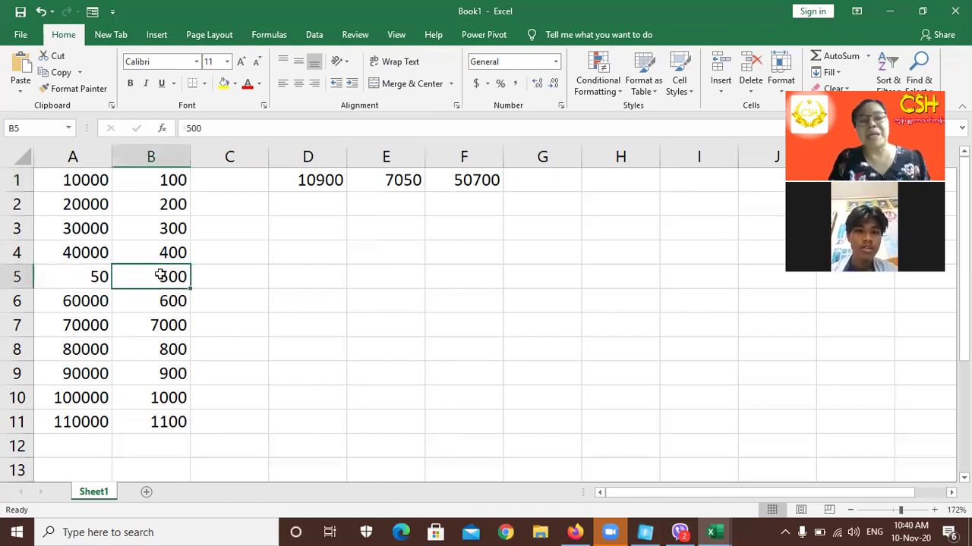
pyautogui.click(403, 180)
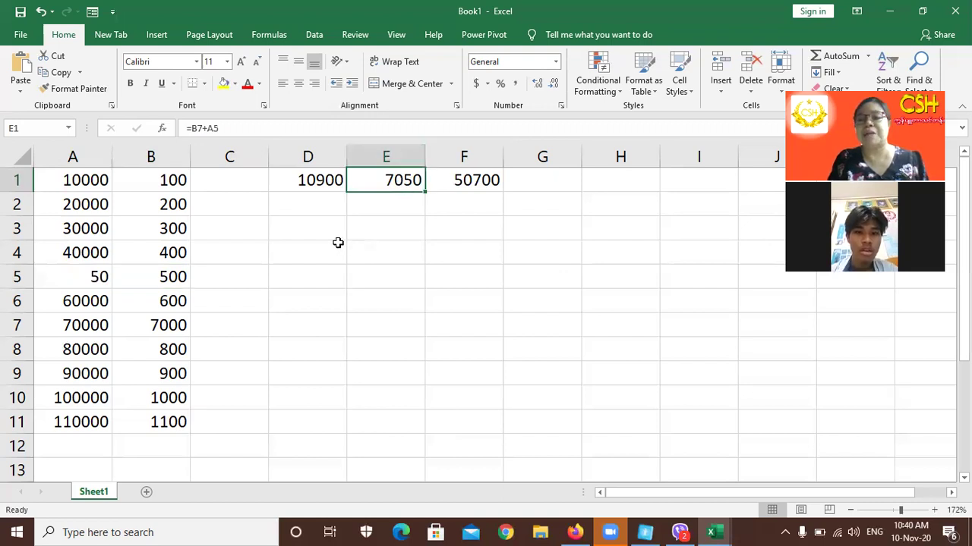
pyautogui.click(484, 179)
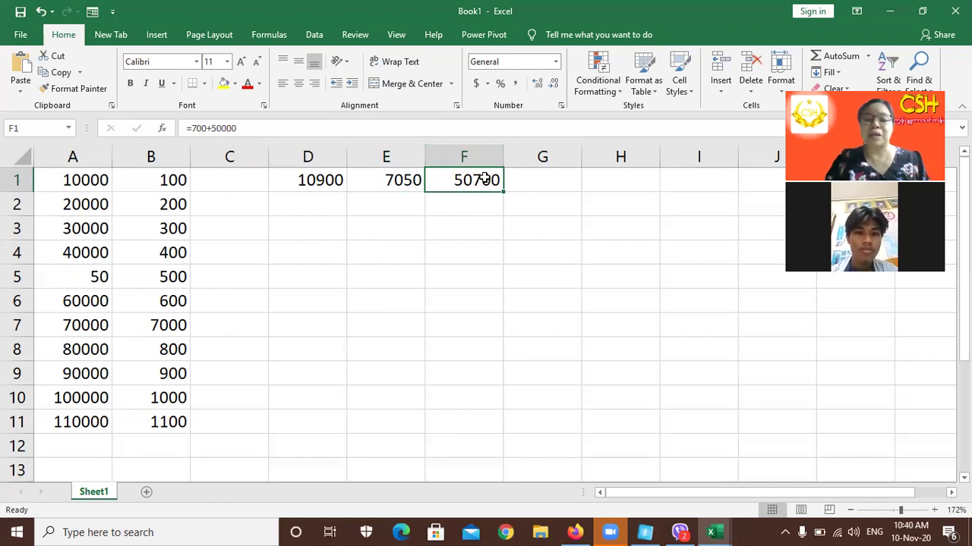
pyautogui.press('Delete')
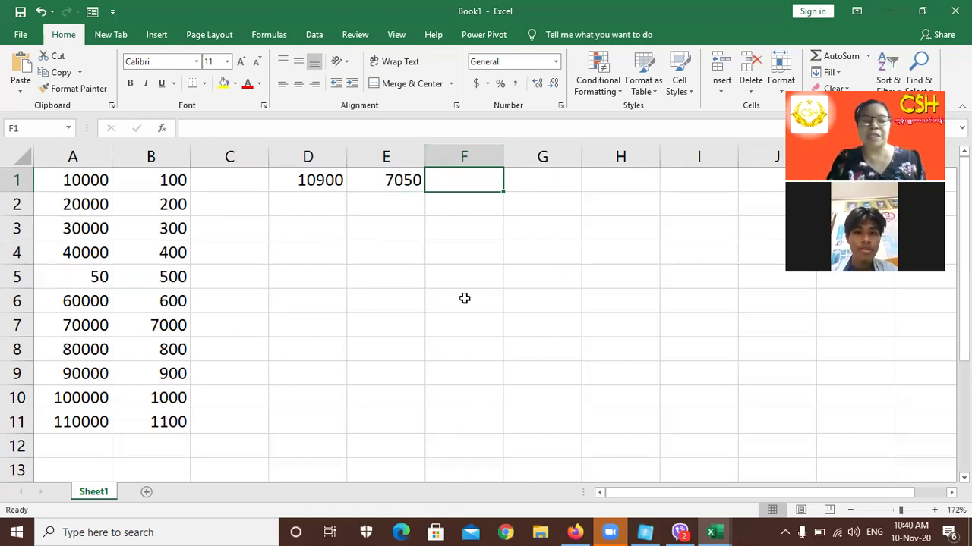
# Enter =A10-B8 in F1 so it shows 99200.
pyautogui.write('=')
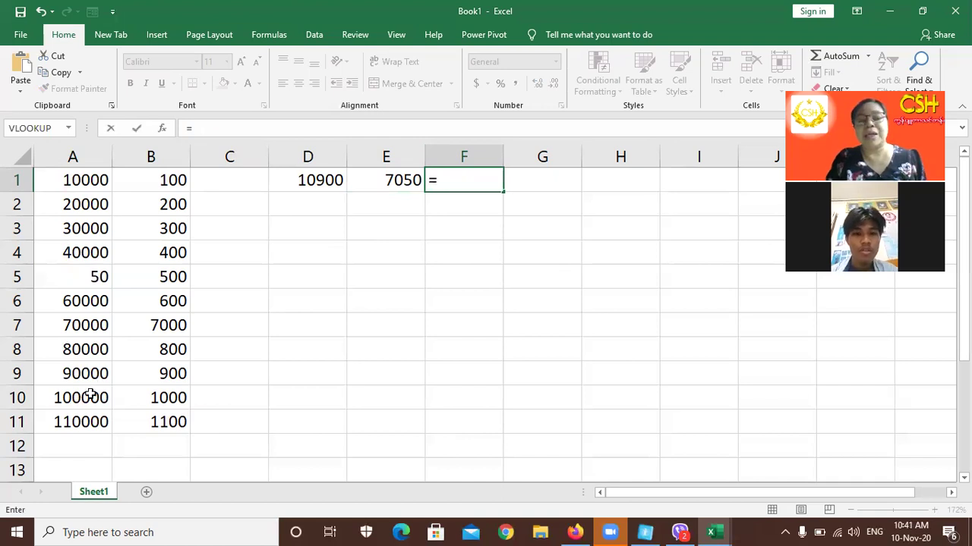
pyautogui.click(90, 395)
pyautogui.hscroll(3, 89, 395)
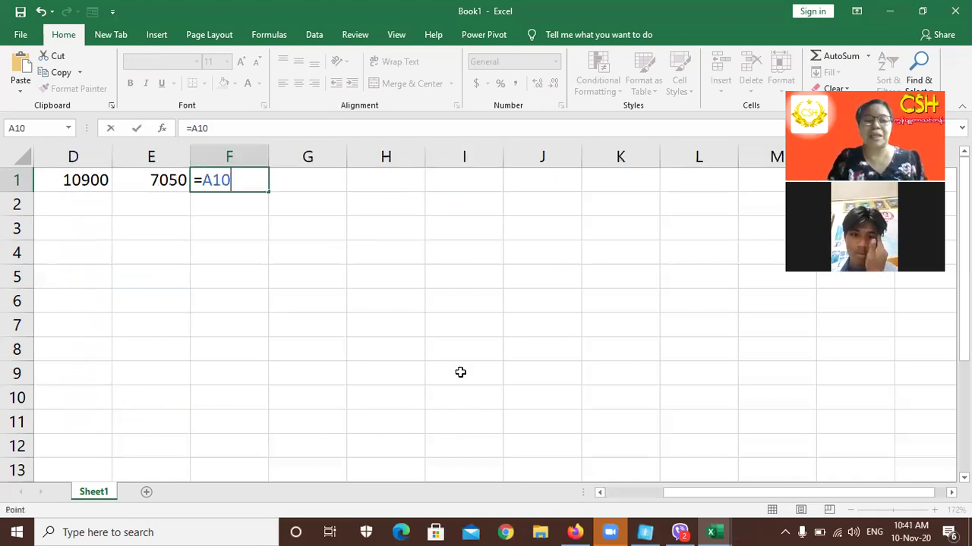
pyautogui.hscroll(-2, 633, 443)
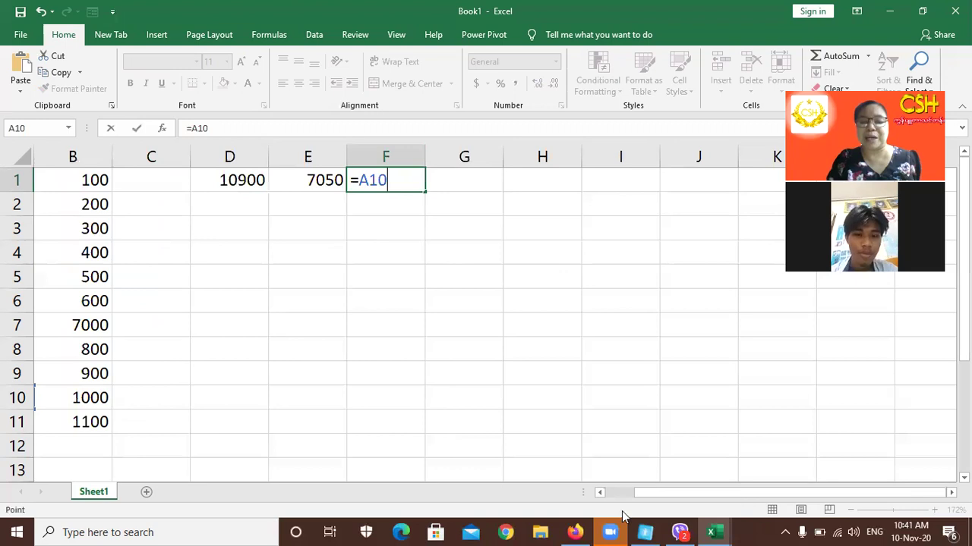
pyautogui.hscroll(-1, 623, 516)
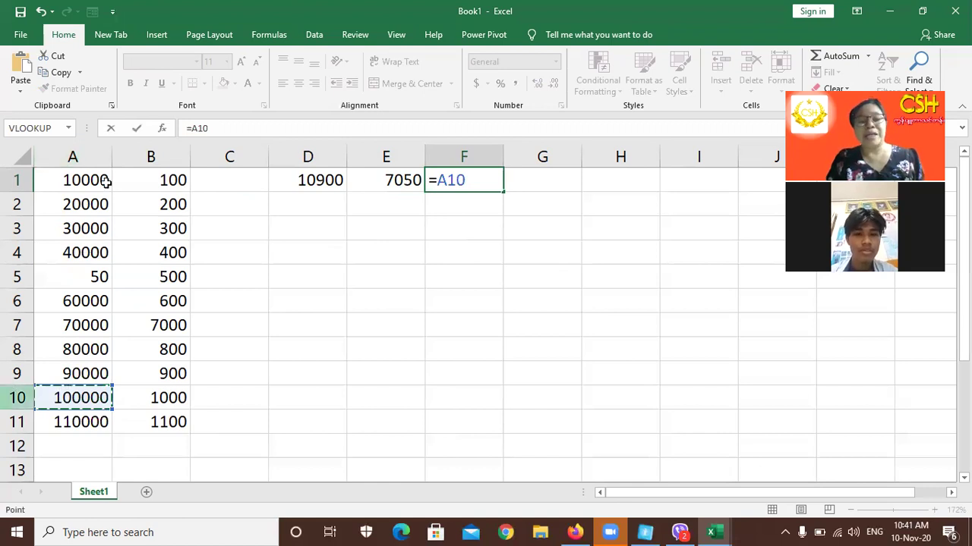
pyautogui.write('-')
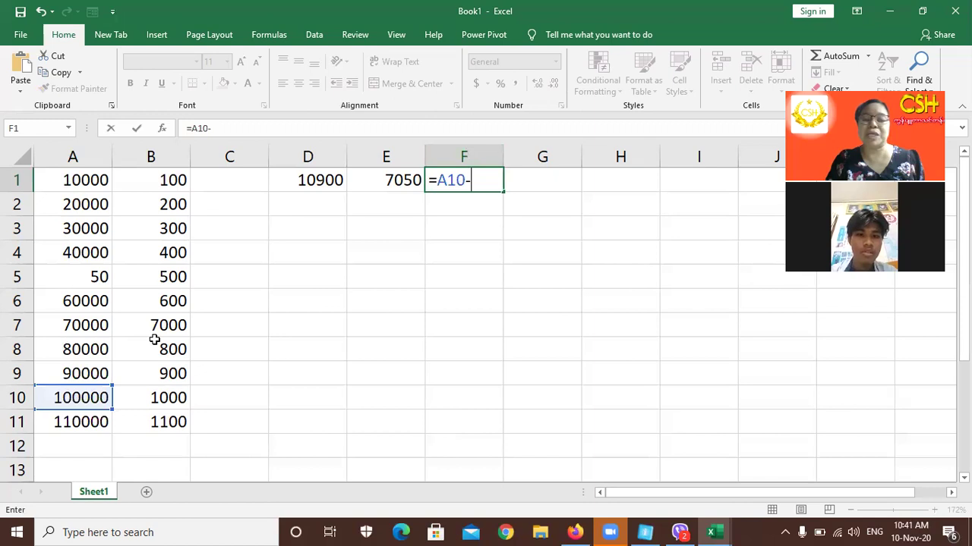
pyautogui.click(154, 348)
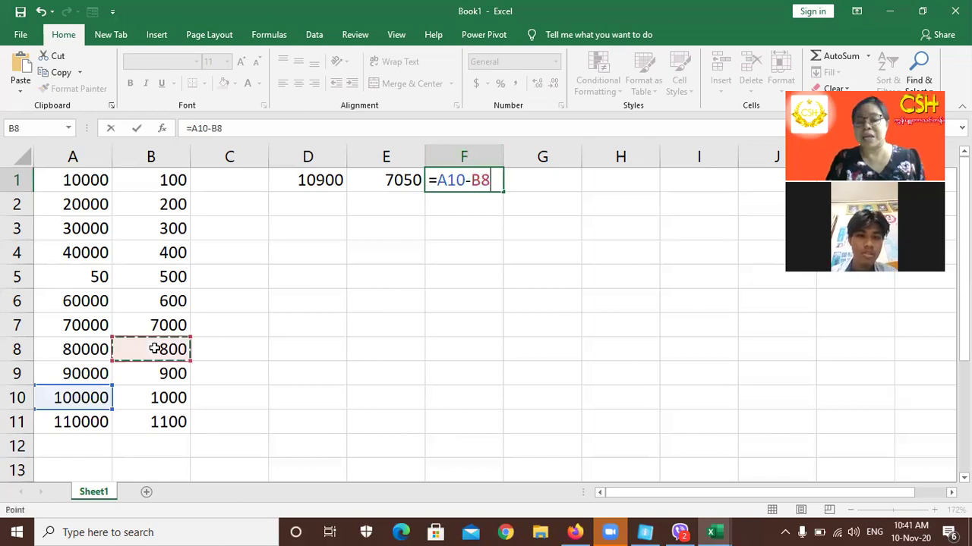
pyautogui.press('Return')
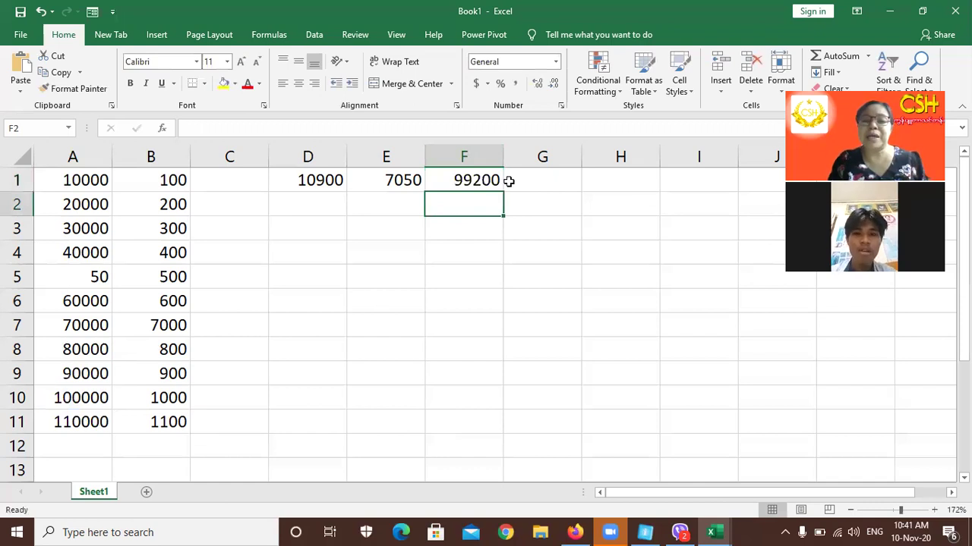
pyautogui.press('Up')
pyautogui.press('Right')
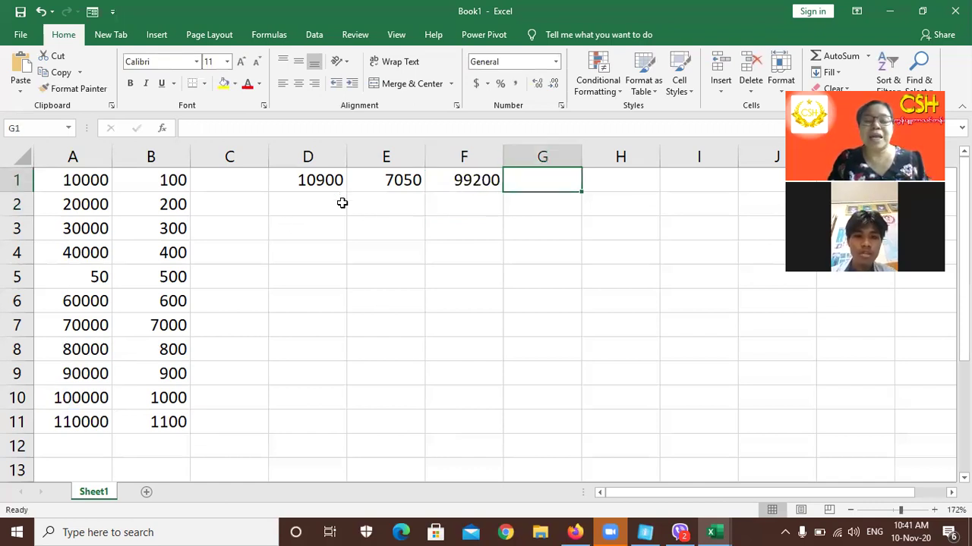
# Enter =B1*B2 in E3, giving 20000.
pyautogui.click(343, 201)
pyautogui.click(405, 238)
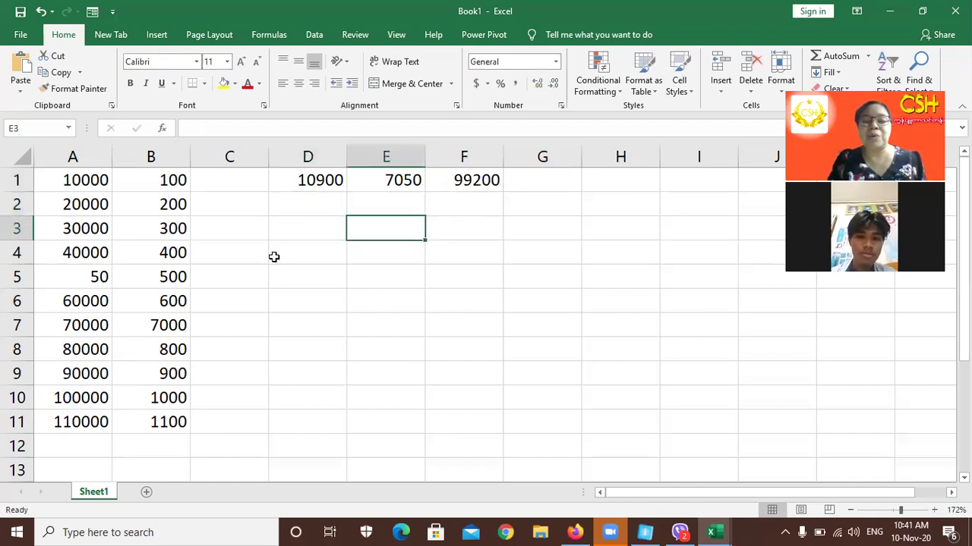
pyautogui.click(312, 254)
pyautogui.click(412, 226)
pyautogui.write('=')
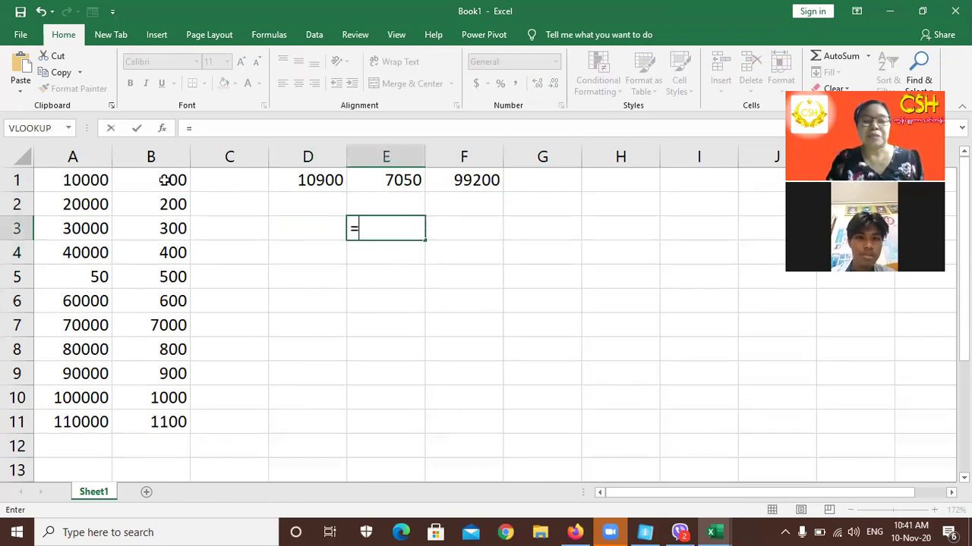
pyautogui.click(164, 180)
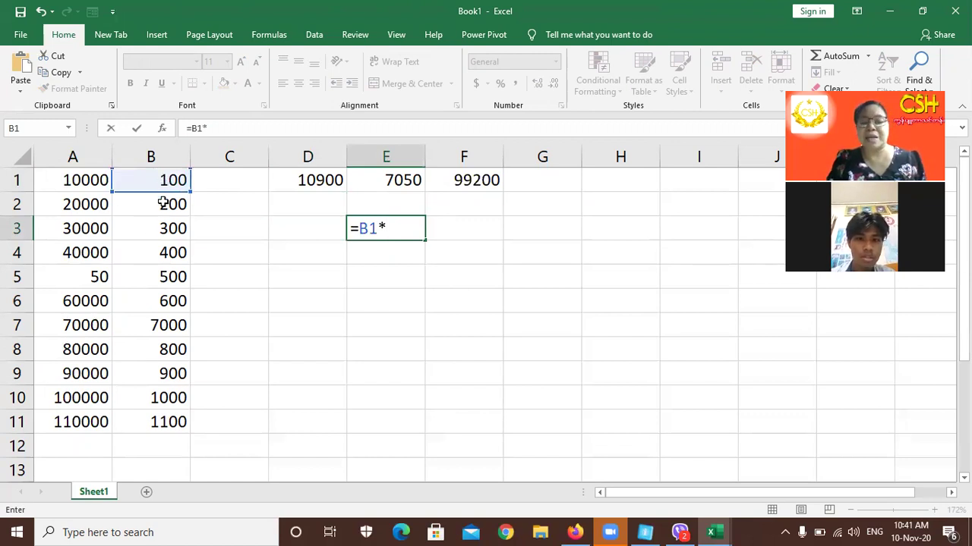
pyautogui.click(162, 204)
pyautogui.press('Return')
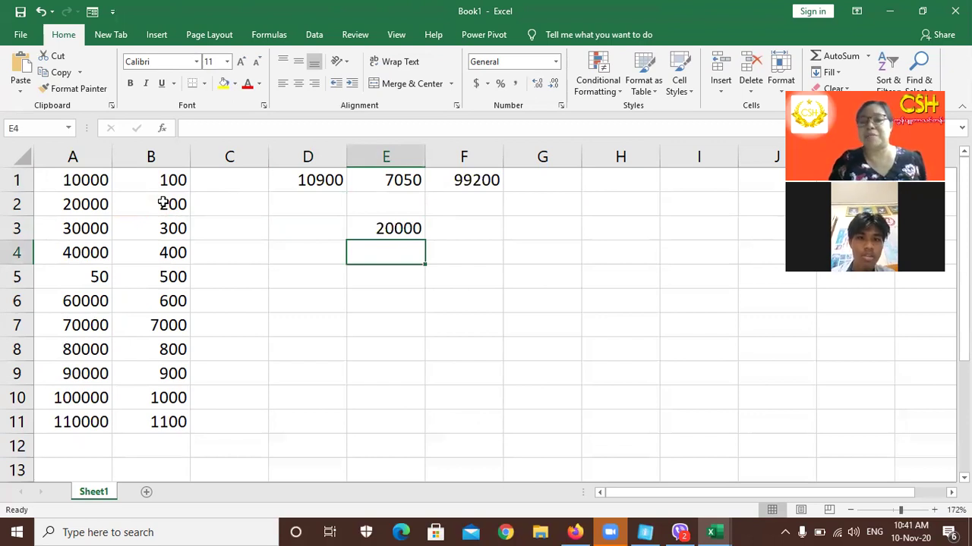
pyautogui.click(473, 232)
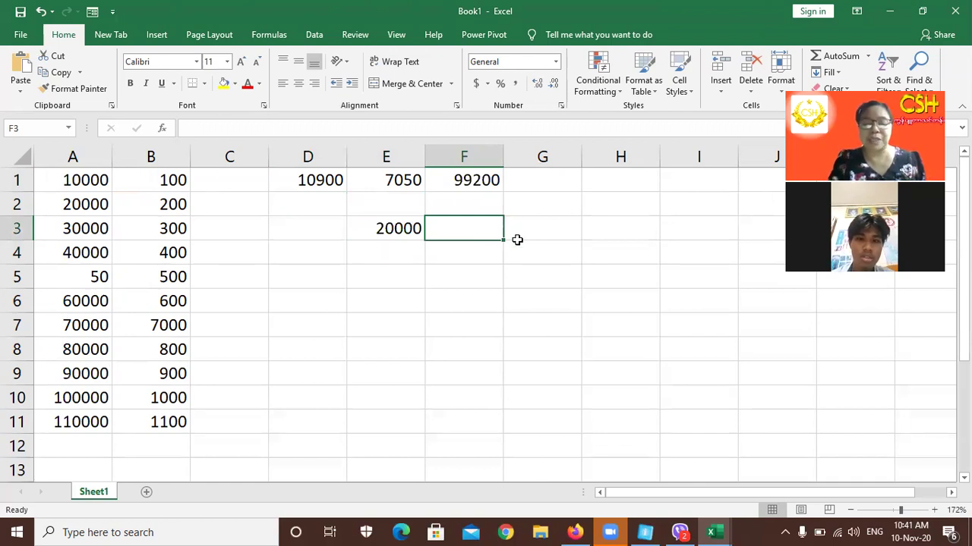
# Clear the stray symbols and enter =B3*A9 in F3, which displays 2.7E+07.
pyautogui.write('*')
pyautogui.press('BackSpace')
pyautogui.write('*')
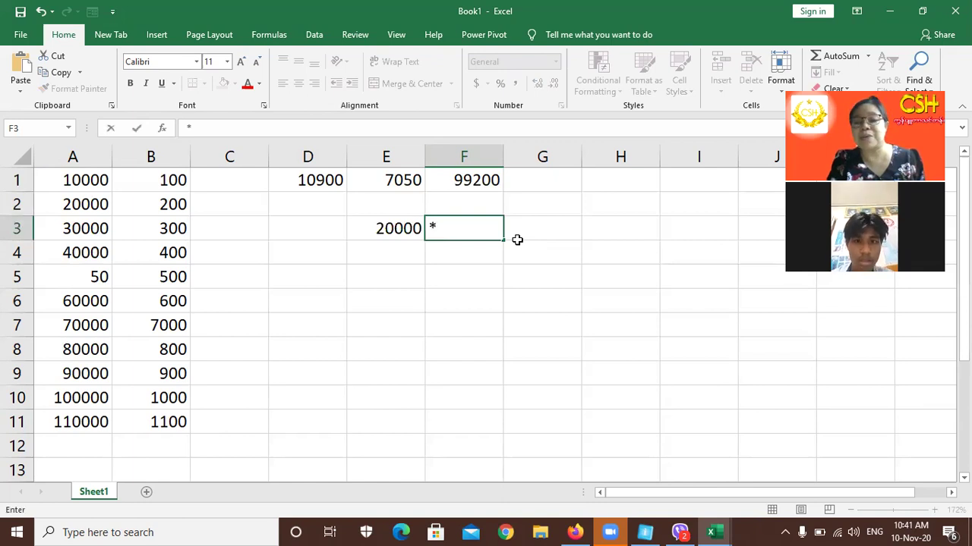
pyautogui.press('BackSpace')
pyautogui.write('x')
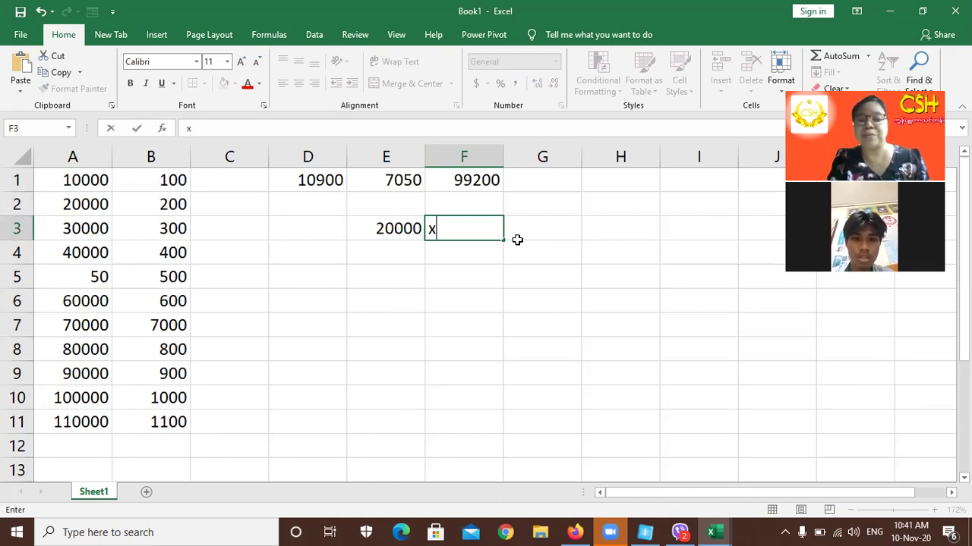
pyautogui.press('BackSpace')
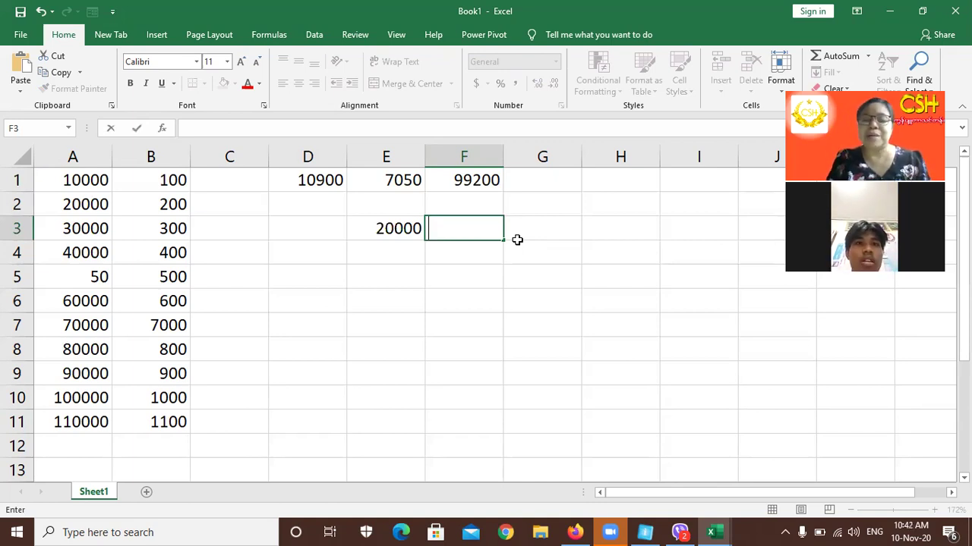
pyautogui.write('-')
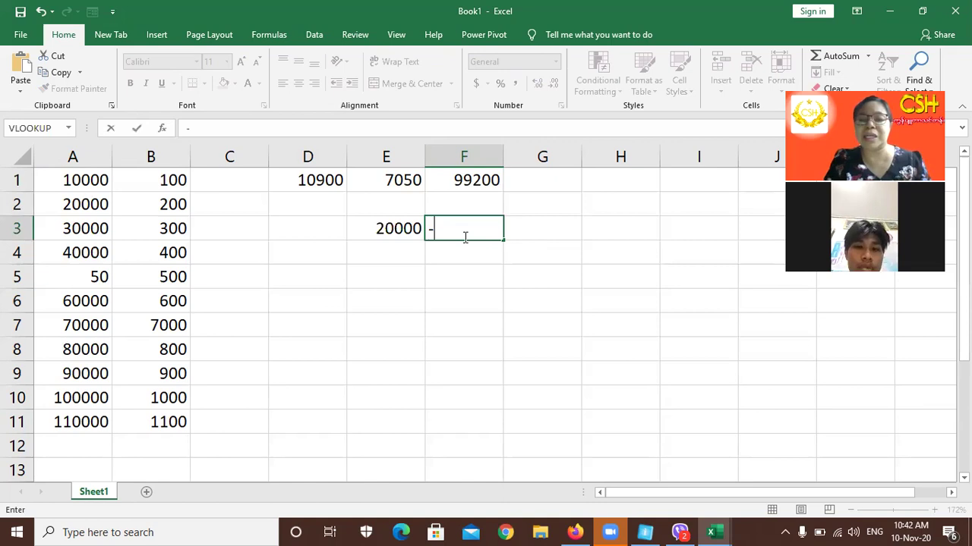
pyautogui.press('BackSpace')
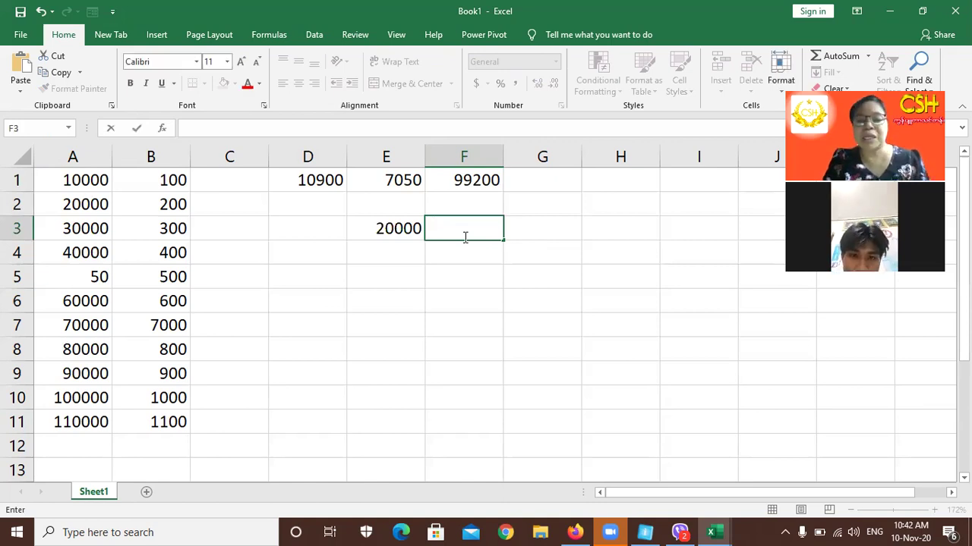
pyautogui.write('_')
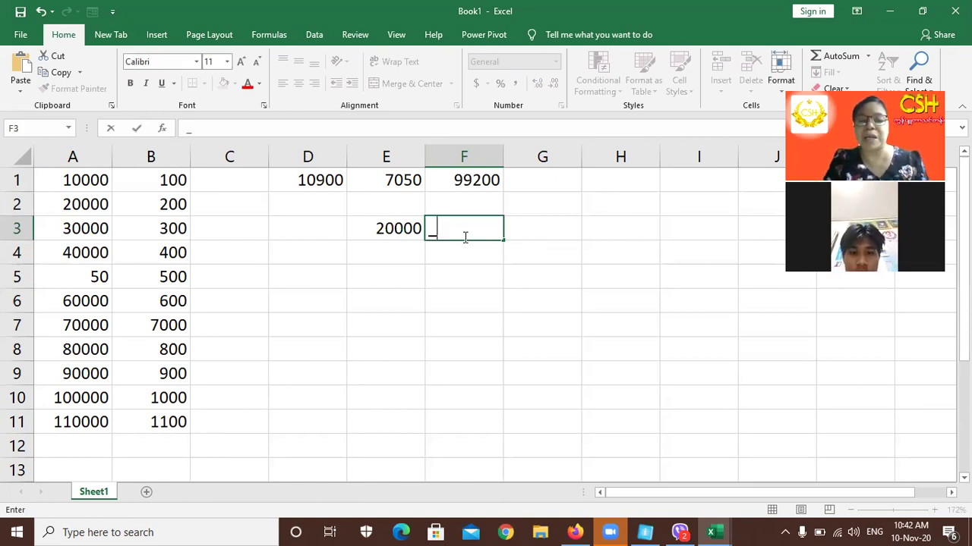
pyautogui.press('BackSpace')
pyautogui.write('-')
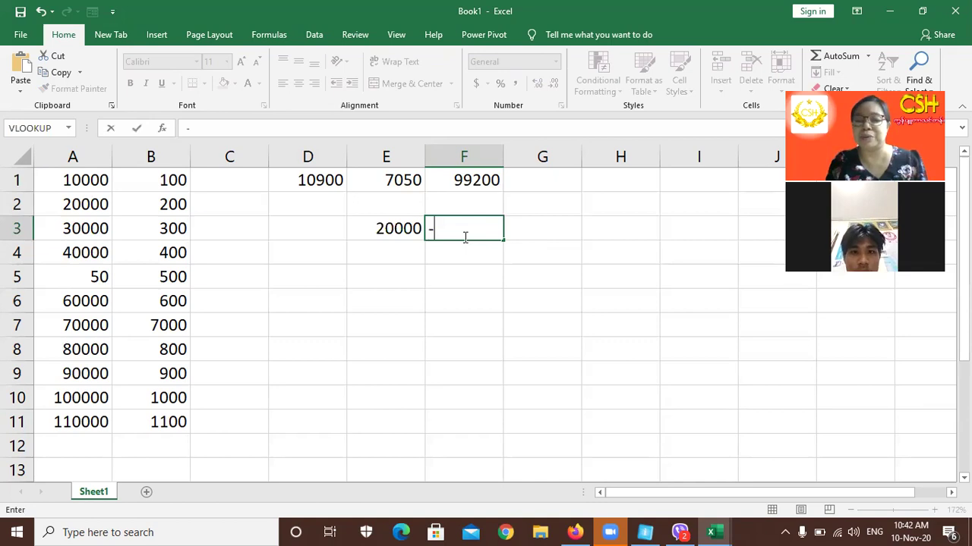
pyautogui.press('BackSpace')
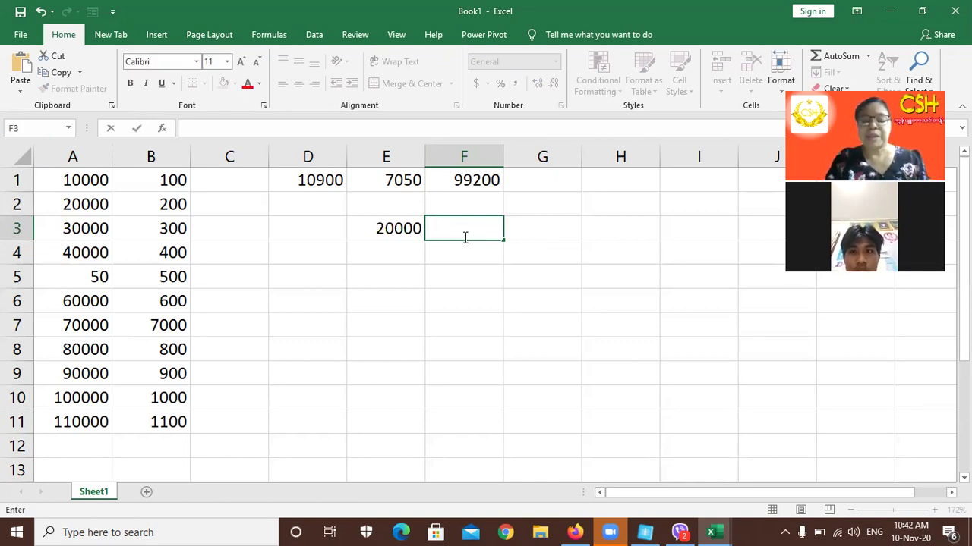
pyautogui.write('=')
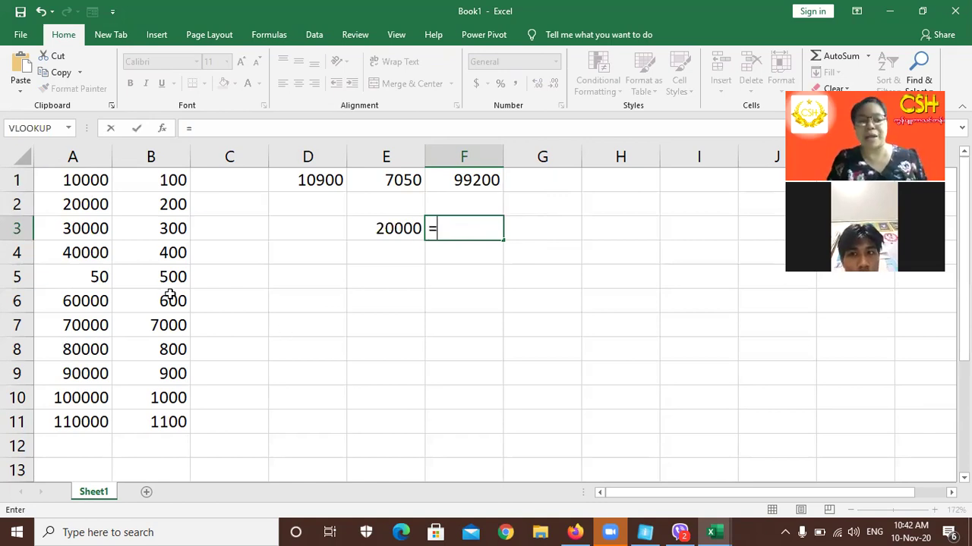
pyautogui.click(175, 230)
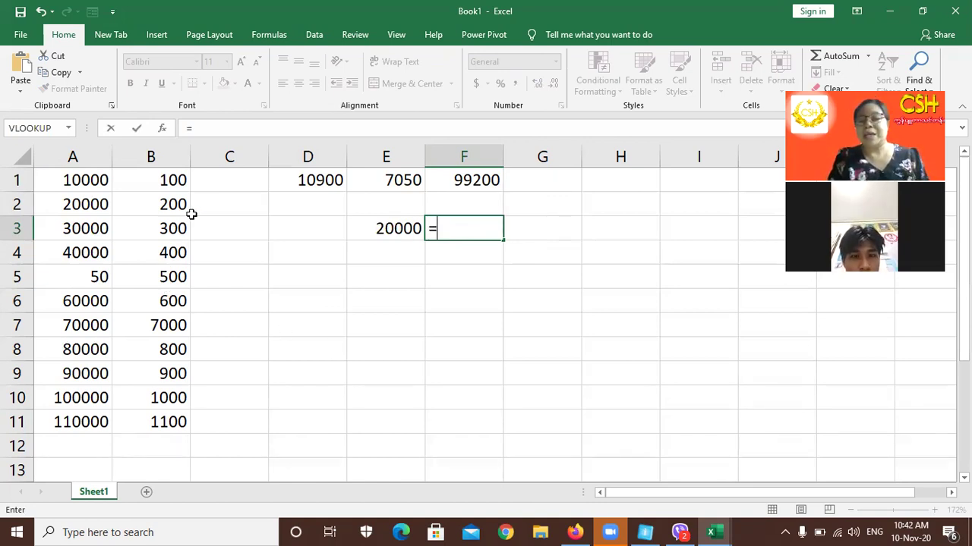
pyautogui.write('*')
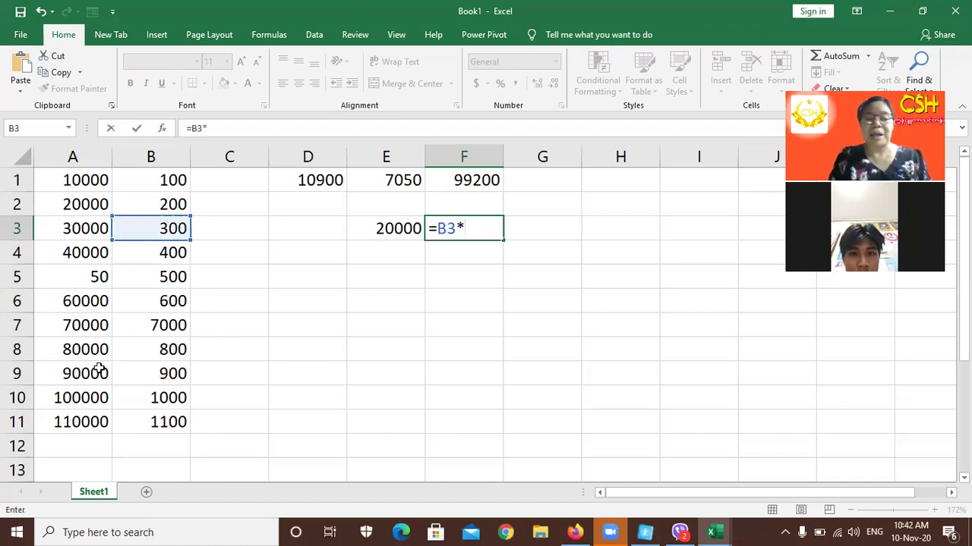
pyautogui.click(99, 373)
pyautogui.press('Return')
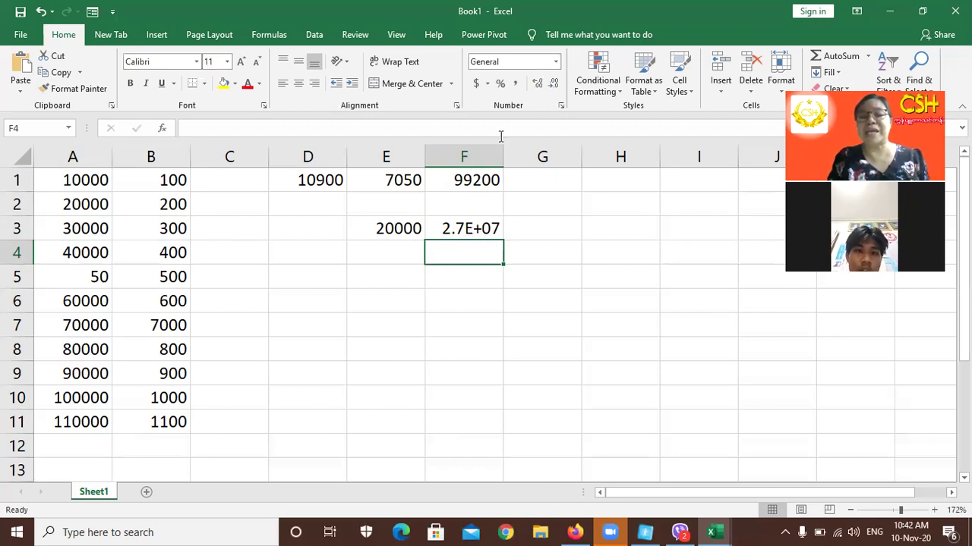
# Resize column F back and forth until F3's =B3*A9 result reads 27000000.
pyautogui.moveTo(502, 154); pyautogui.dragTo(599, 156)
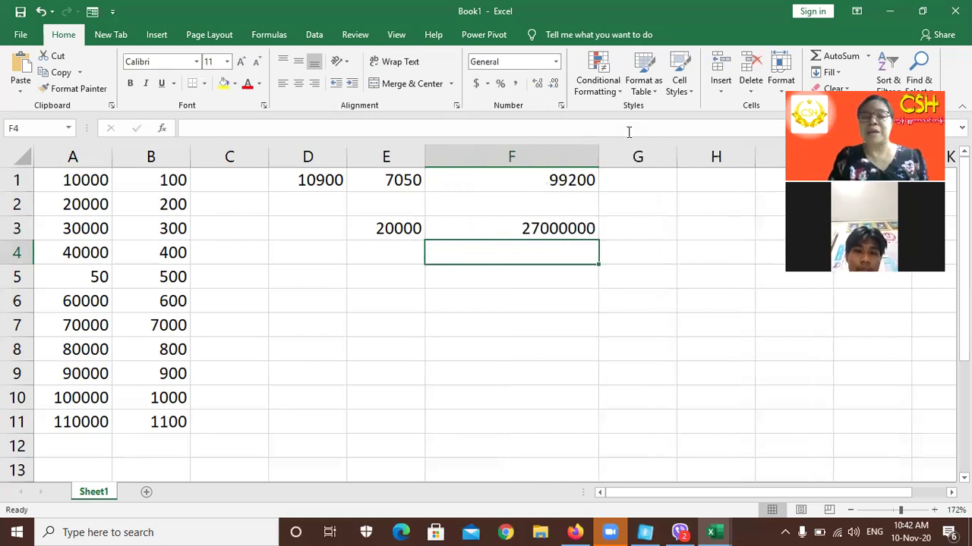
pyautogui.moveTo(464, 156); pyautogui.dragTo(489, 156)
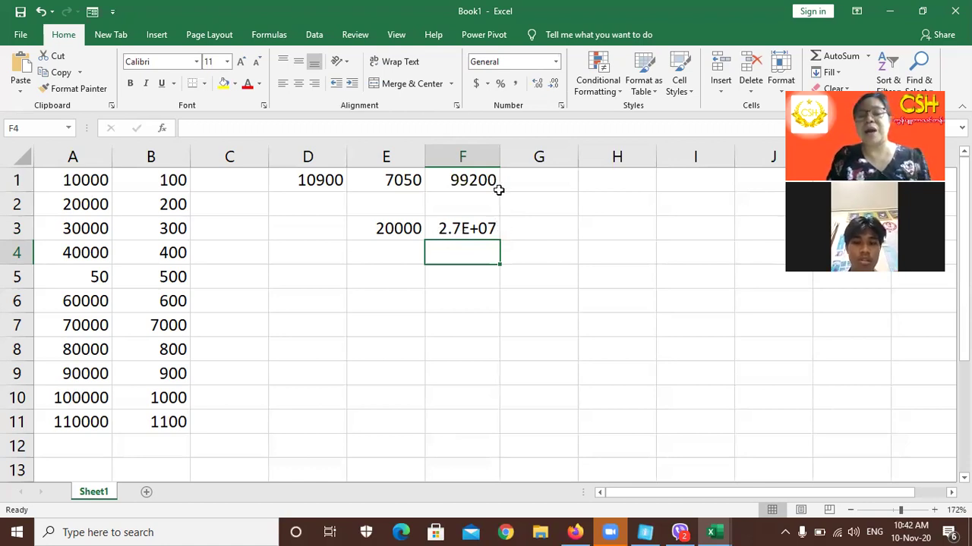
pyautogui.moveTo(505, 153); pyautogui.dragTo(610, 171)
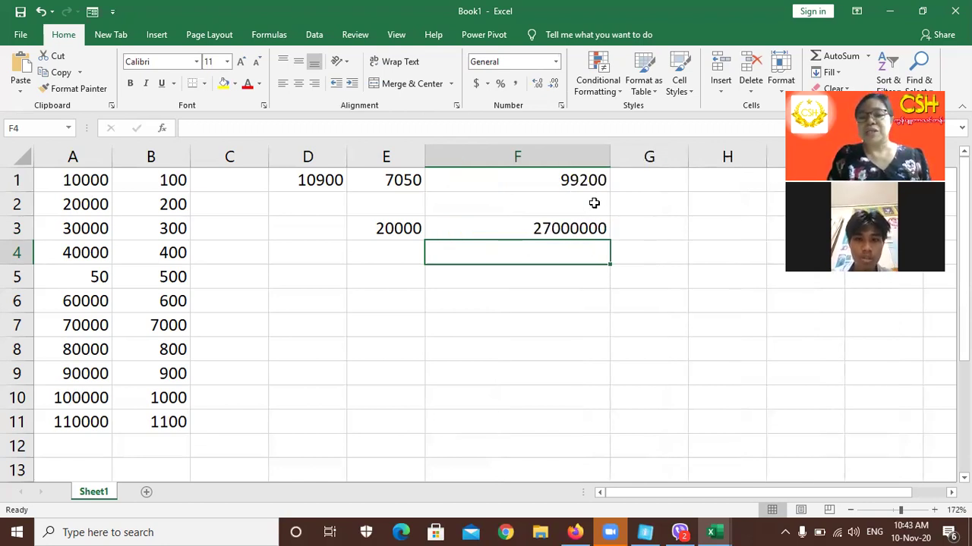
pyautogui.moveTo(612, 155); pyautogui.dragTo(529, 160)
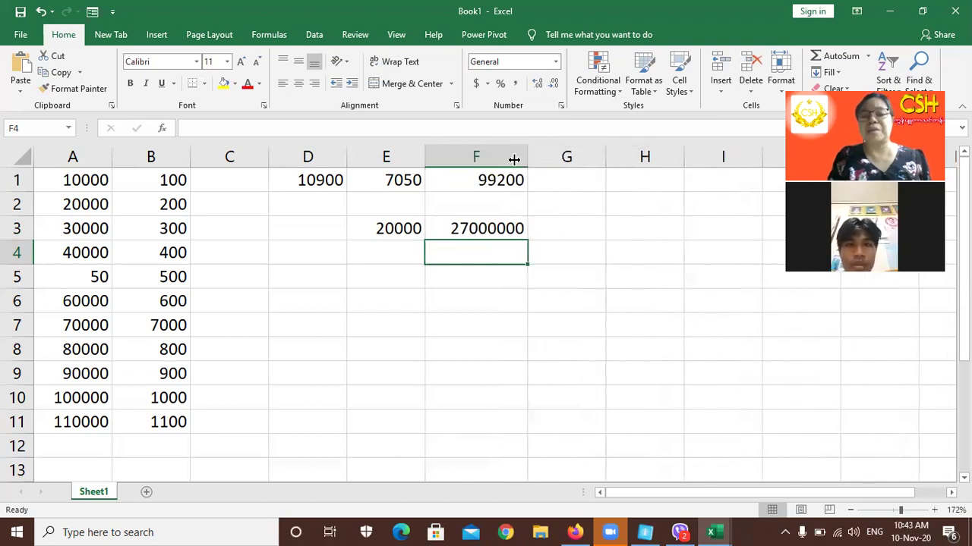
pyautogui.moveTo(530, 159); pyautogui.dragTo(497, 159)
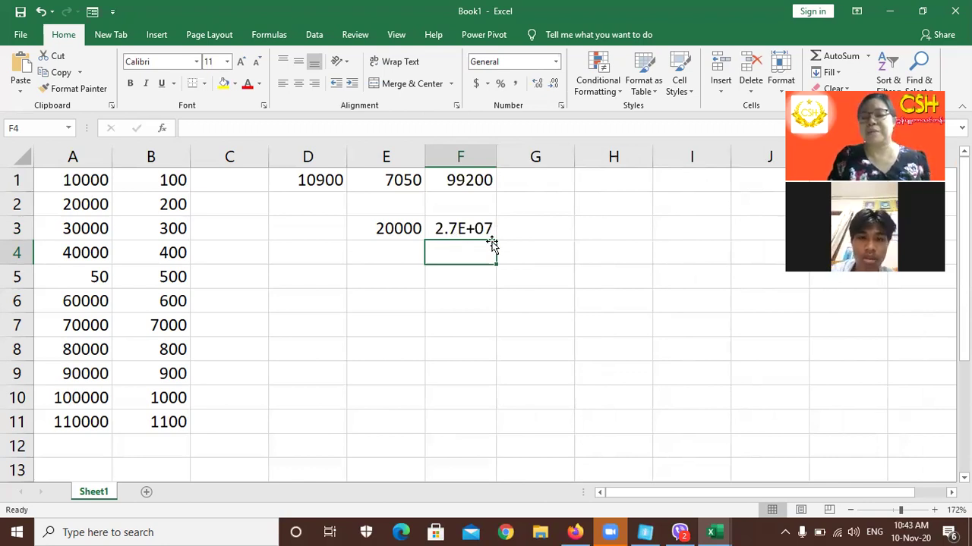
pyautogui.moveTo(497, 157); pyautogui.dragTo(469, 156)
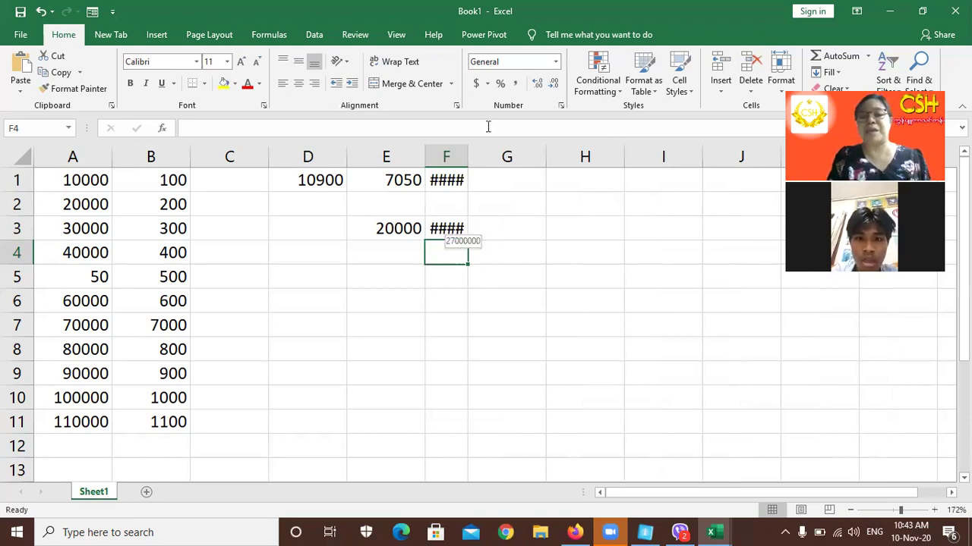
pyautogui.moveTo(463, 154); pyautogui.dragTo(511, 153)
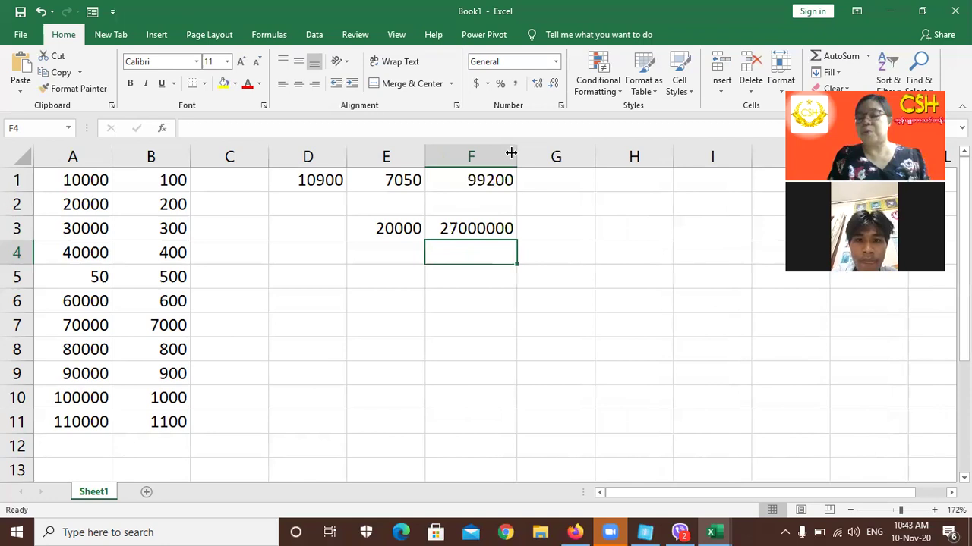
pyautogui.click(485, 231)
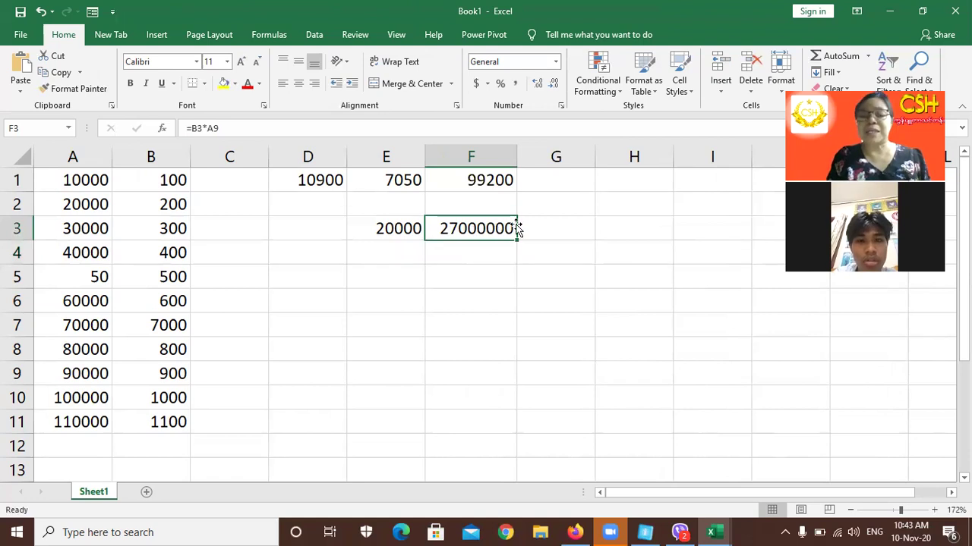
# Enter 123456789 in G3 and widen column G until the full number shows.
pyautogui.click(567, 221)
pyautogui.write('12')
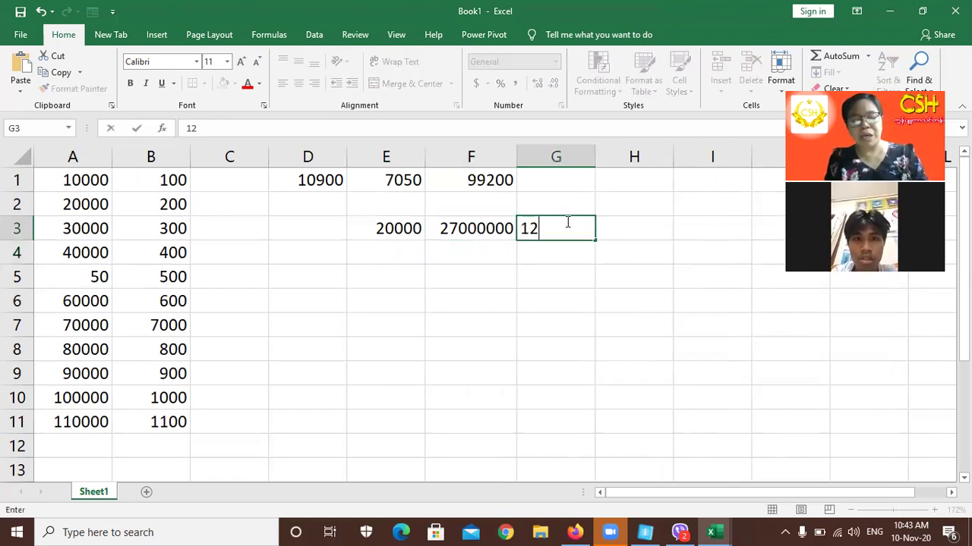
pyautogui.write('3456789')
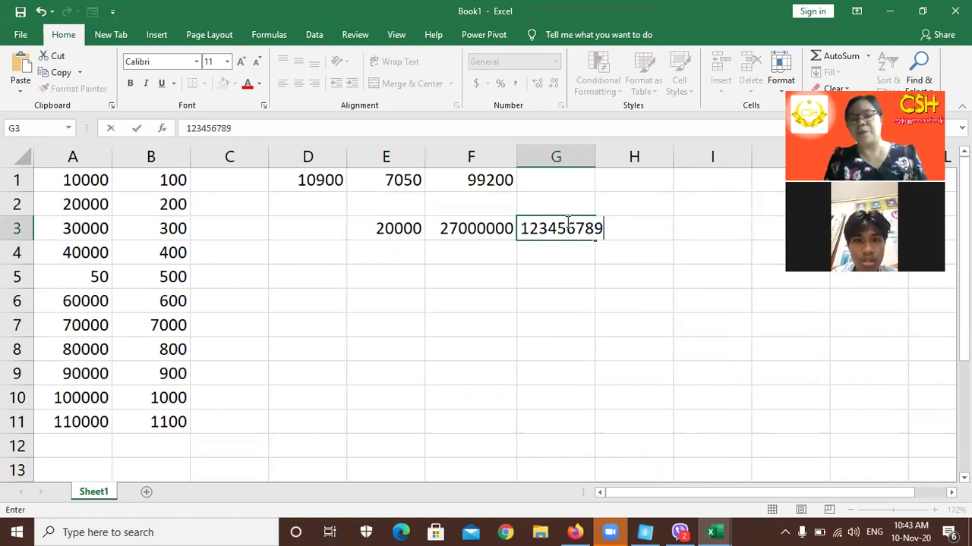
pyautogui.press('Return')
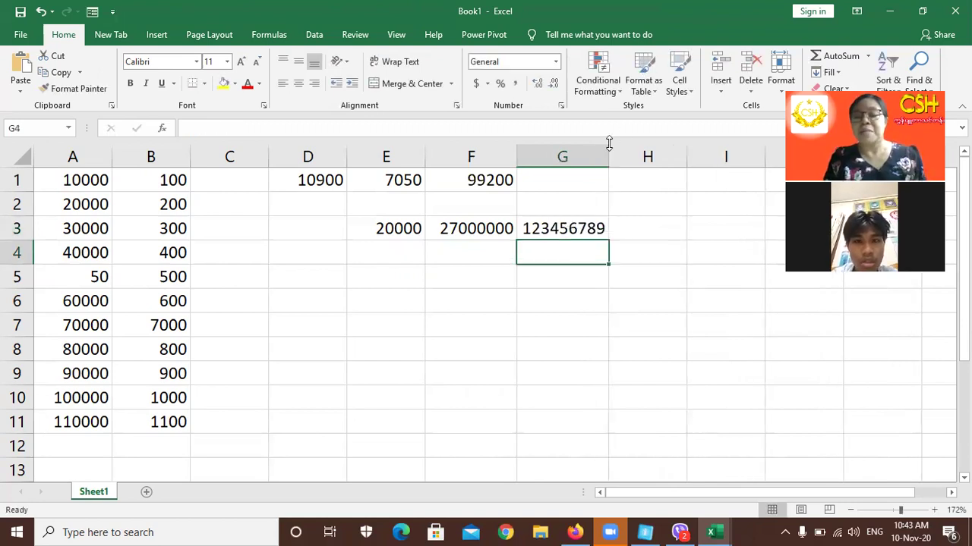
pyautogui.moveTo(609, 144); pyautogui.dragTo(592, 146)
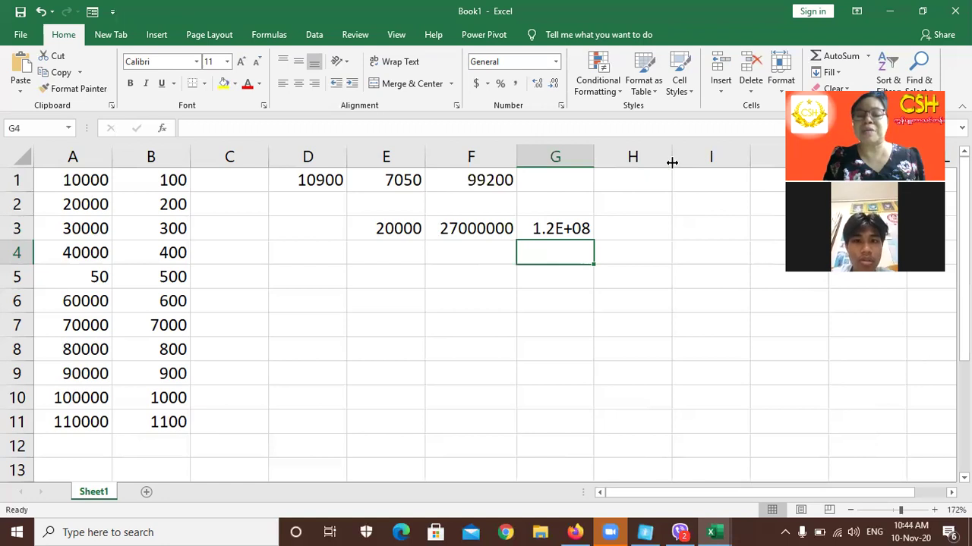
pyautogui.moveTo(594, 156); pyautogui.dragTo(676, 159)
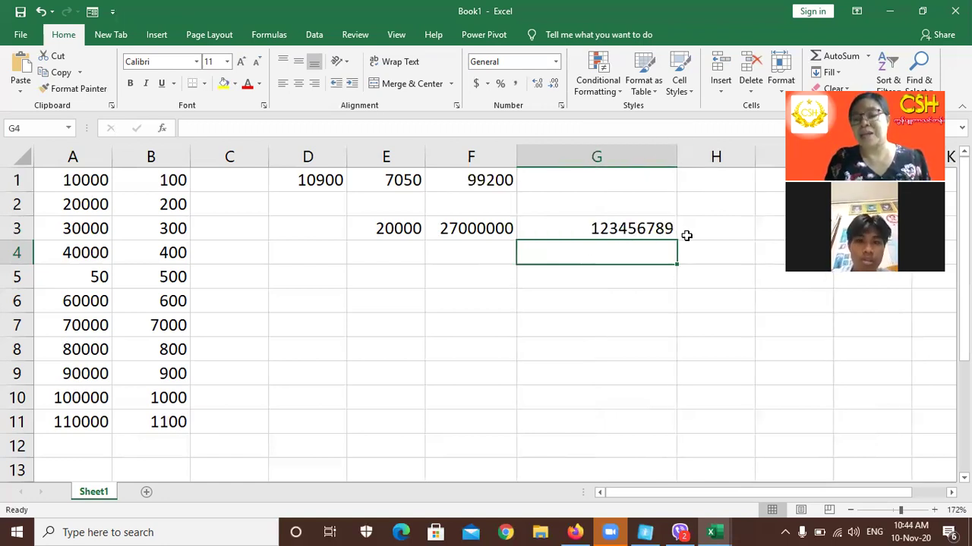
pyautogui.click(669, 228)
pyautogui.doubleClick(670, 228)
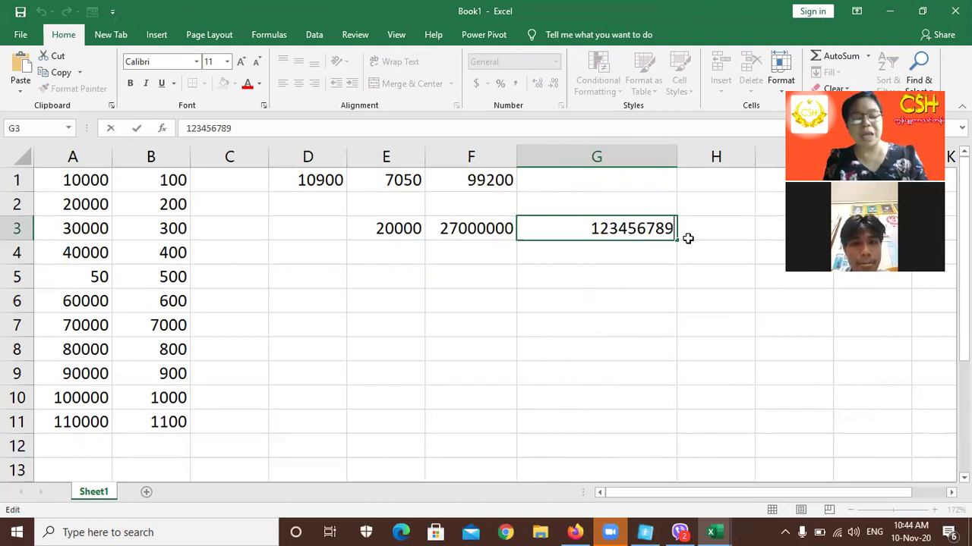
pyautogui.write('12')
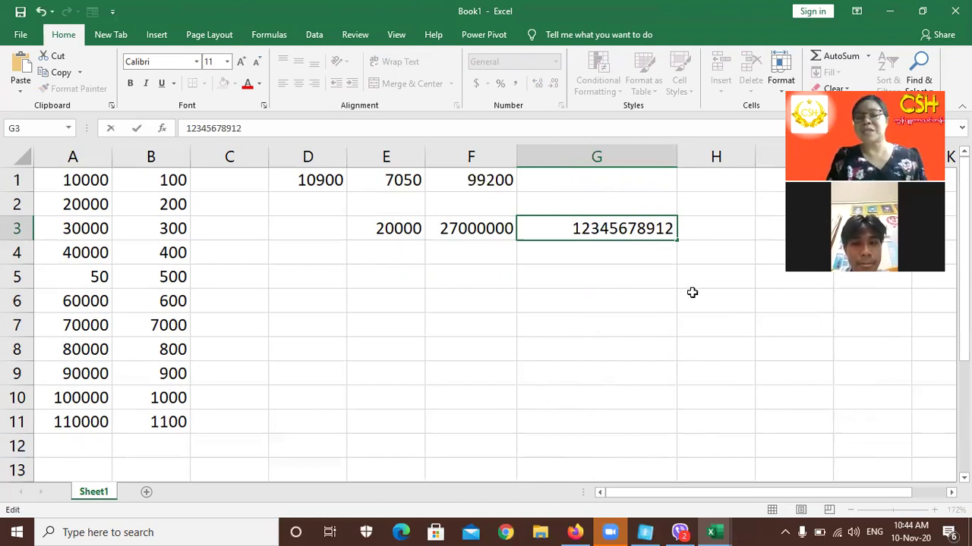
pyautogui.moveTo(676, 156)
pyautogui.mouseDown()
pyautogui.moveTo(621, 156)
pyautogui.moveTo(678, 160)
pyautogui.mouseUp()
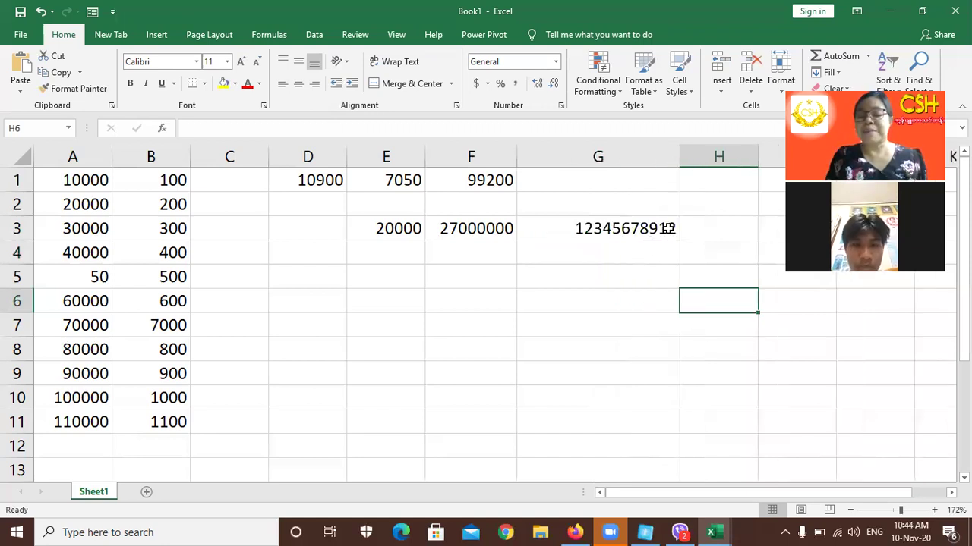
pyautogui.doubleClick(673, 228)
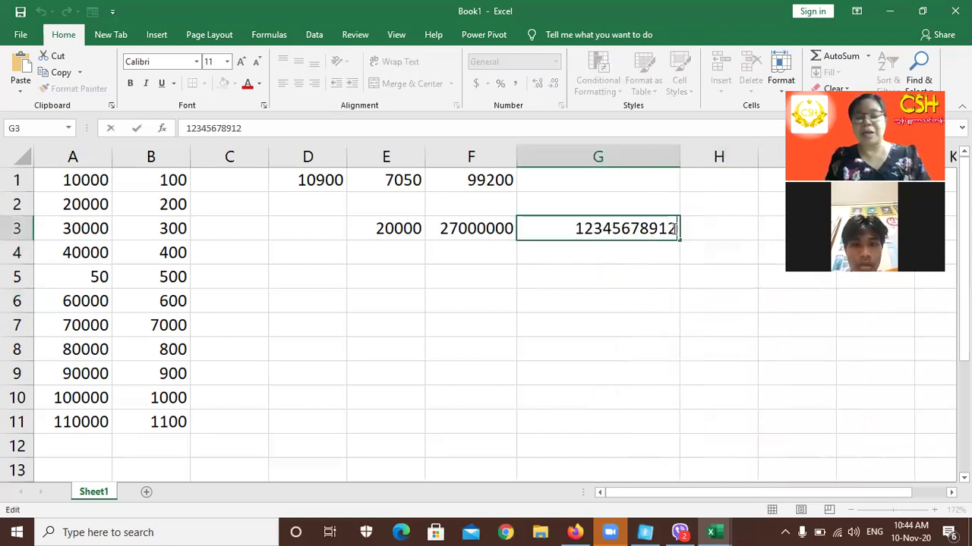
pyautogui.write('567')
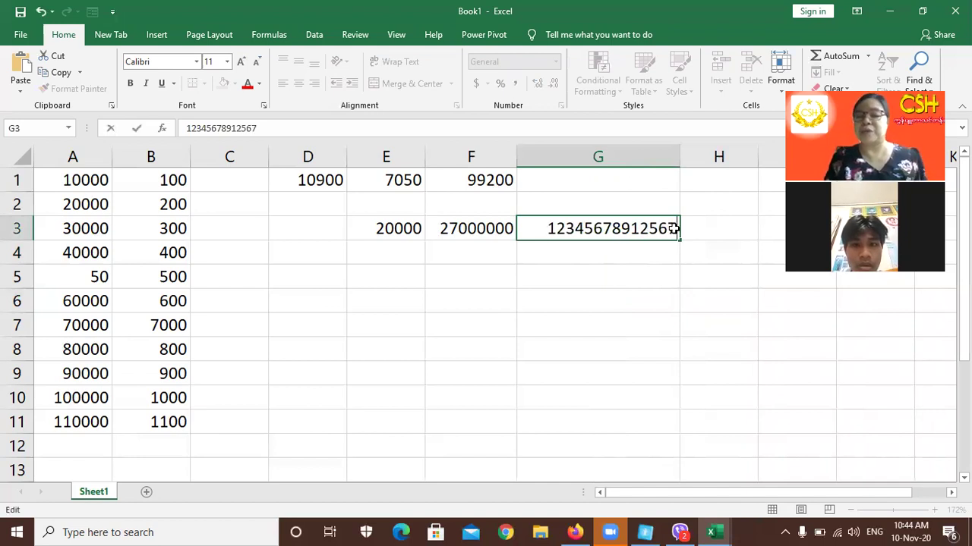
pyautogui.press('Return')
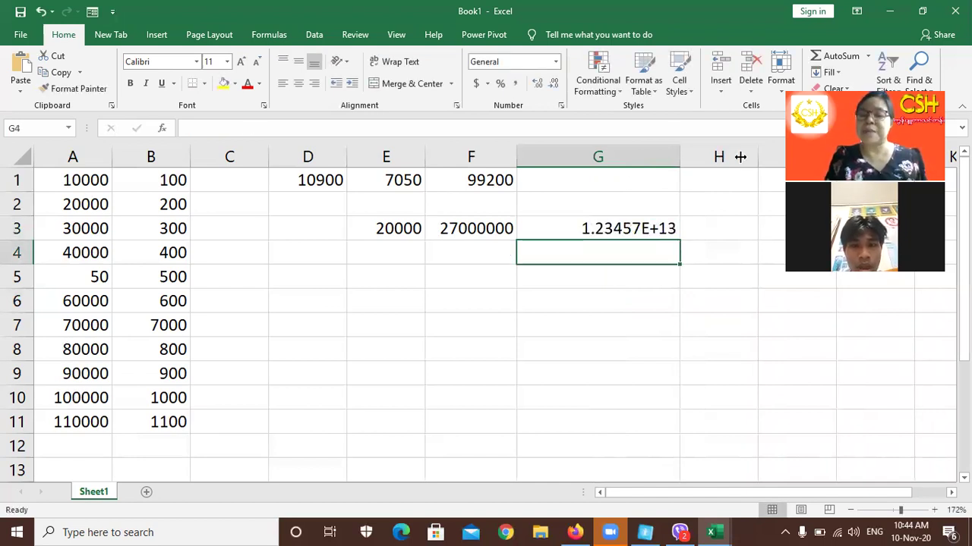
pyautogui.moveTo(741, 156); pyautogui.dragTo(740, 156)
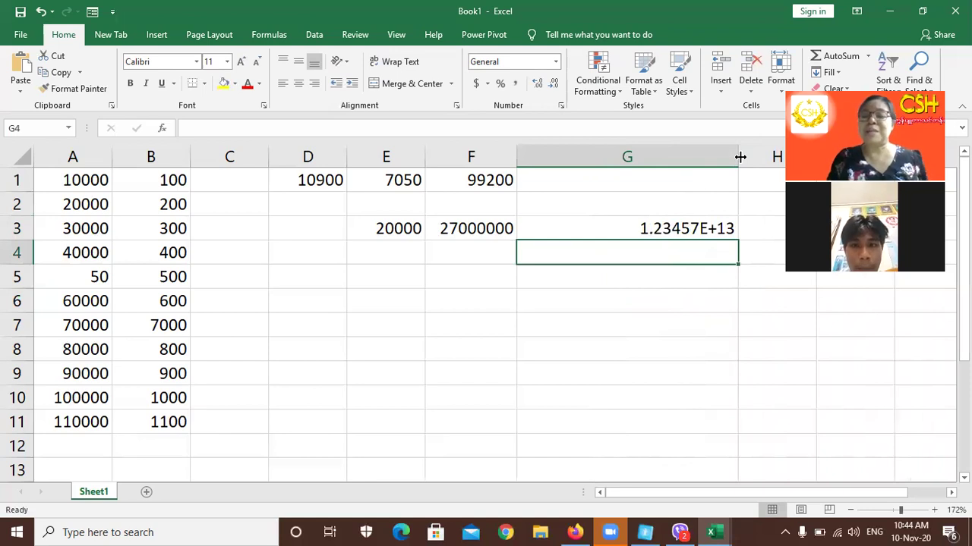
pyautogui.click(720, 231)
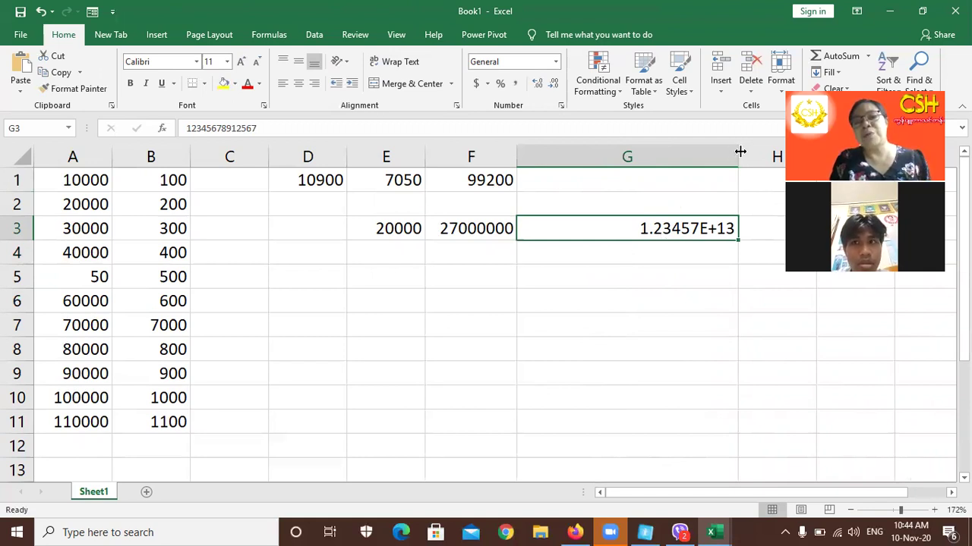
pyautogui.moveTo(740, 152); pyautogui.dragTo(682, 156)
pyautogui.moveTo(606, 165)
pyautogui.mouseDown()
pyautogui.moveTo(537, 157)
pyautogui.moveTo(598, 155)
pyautogui.mouseUp()
pyautogui.click(408, 251)
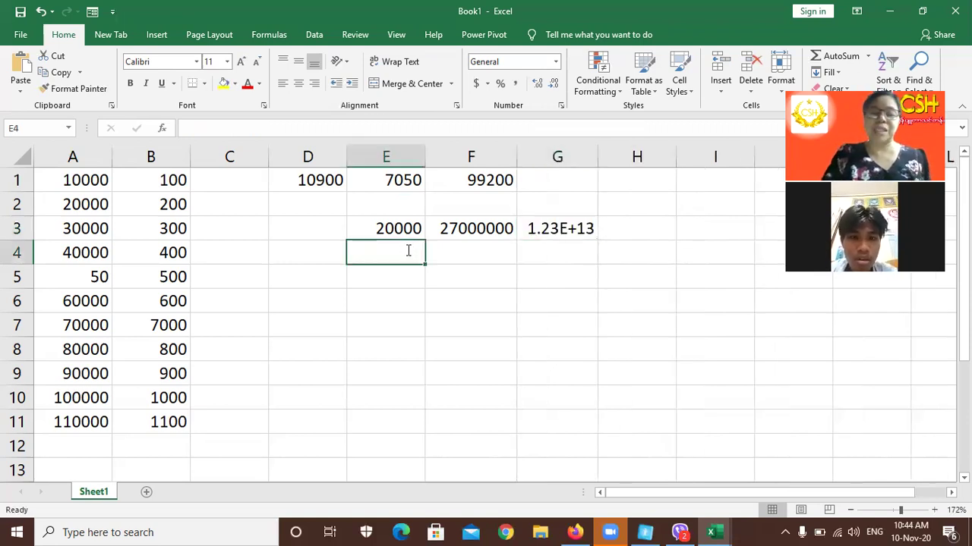
# Enter =A1/A5 in E4 so it shows 200.
pyautogui.write('=')
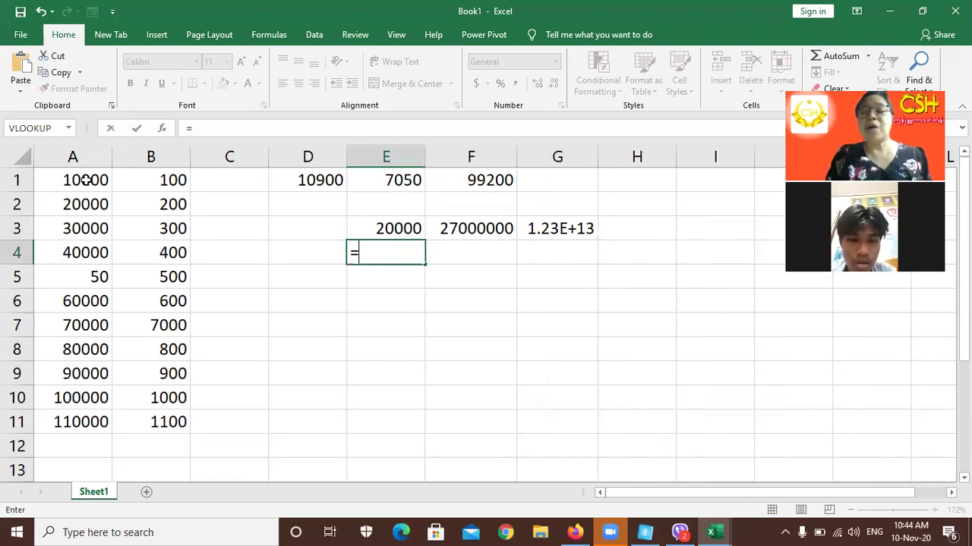
pyautogui.click(105, 190)
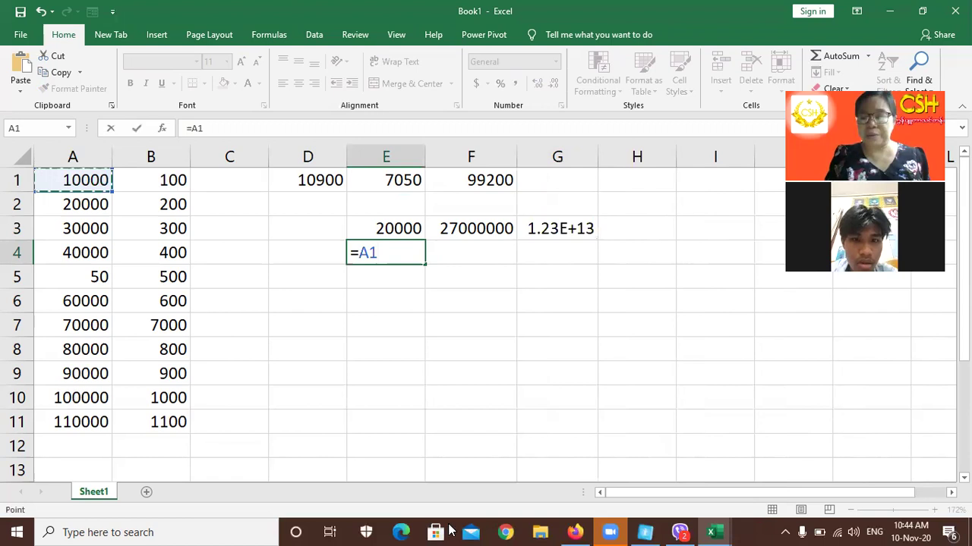
pyautogui.write('/')
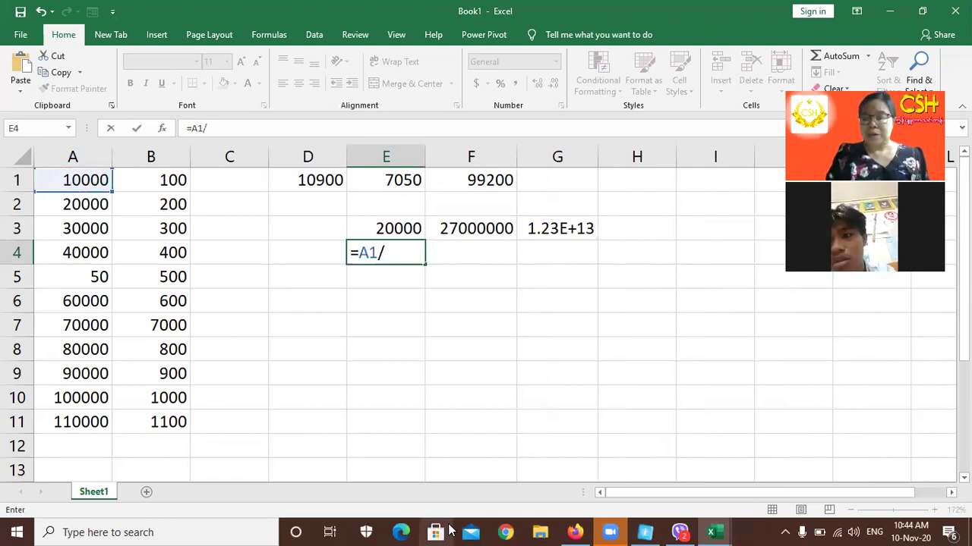
pyautogui.press('BackSpace')
pyautogui.write('\\')
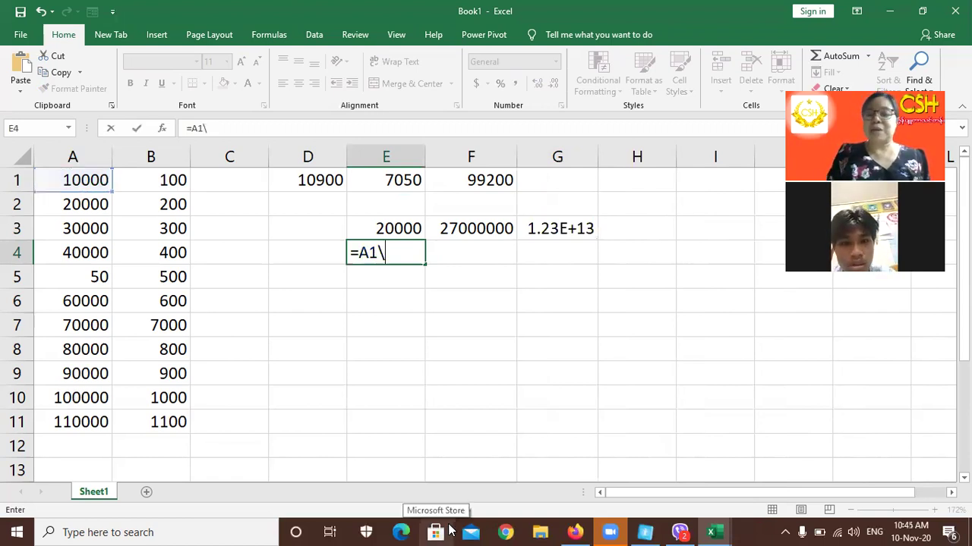
pyautogui.press('BackSpace')
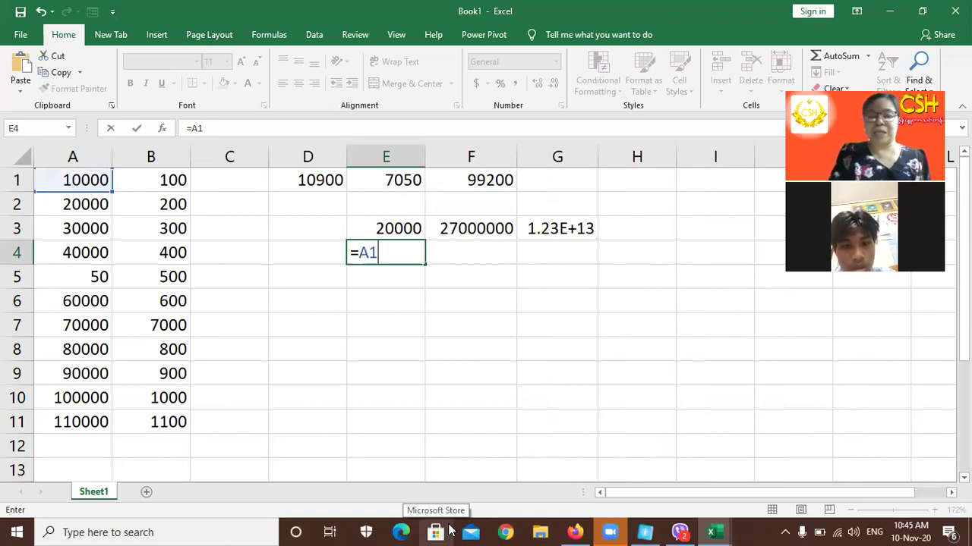
pyautogui.write('/')
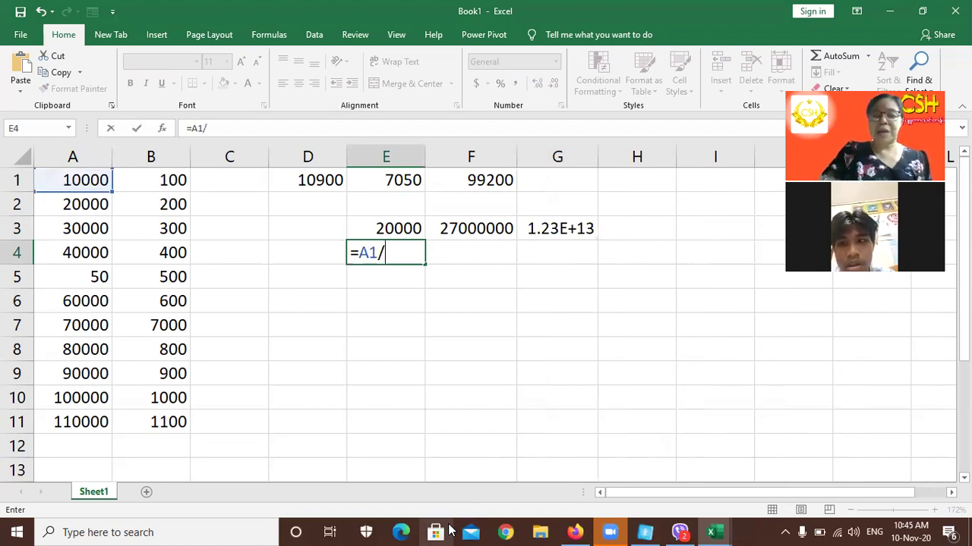
pyautogui.press('BackSpace')
pyautogui.write('\\')
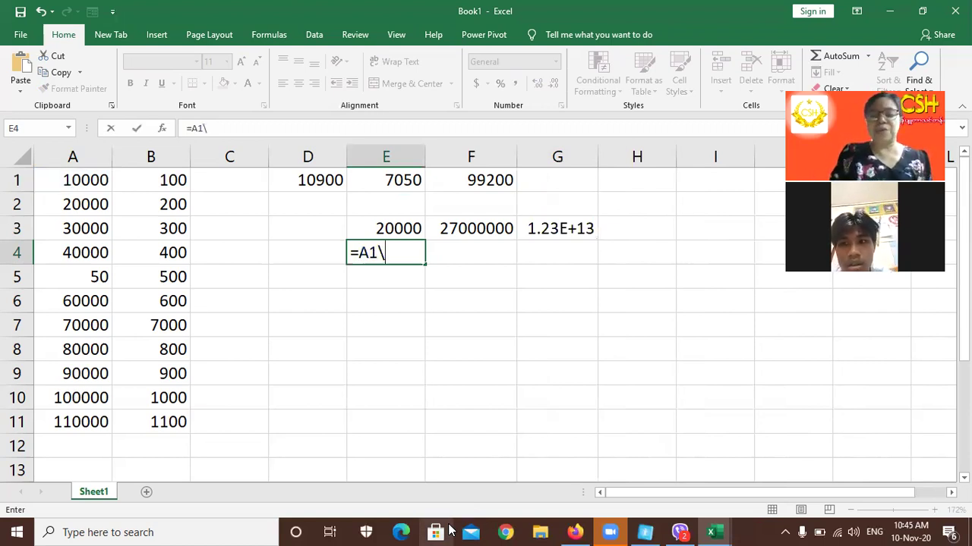
pyautogui.press('BackSpace')
pyautogui.write('/')
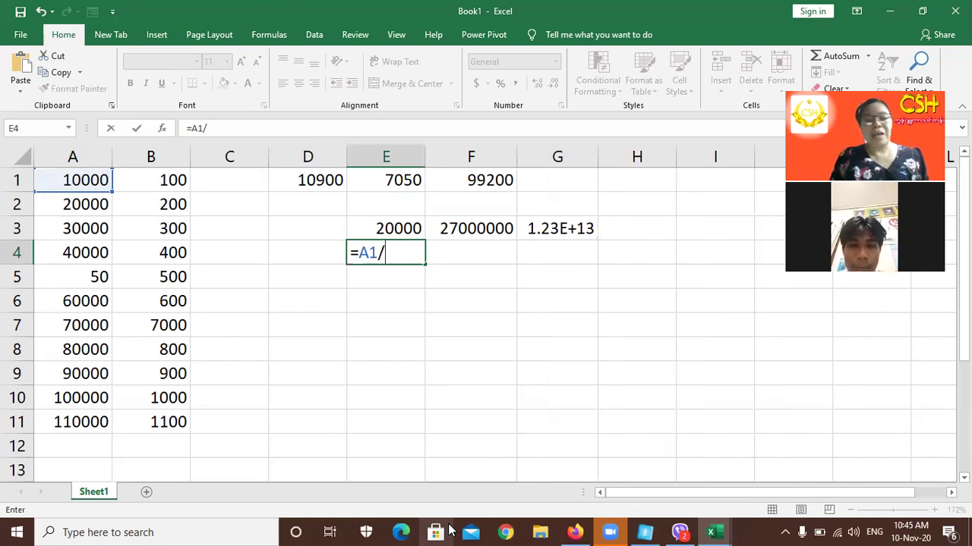
pyautogui.click(95, 269)
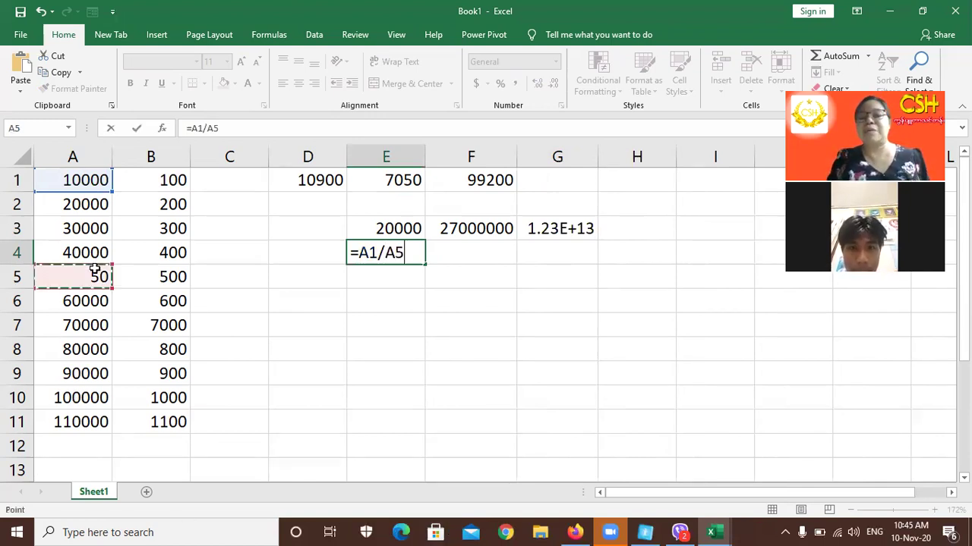
pyautogui.press('Return')
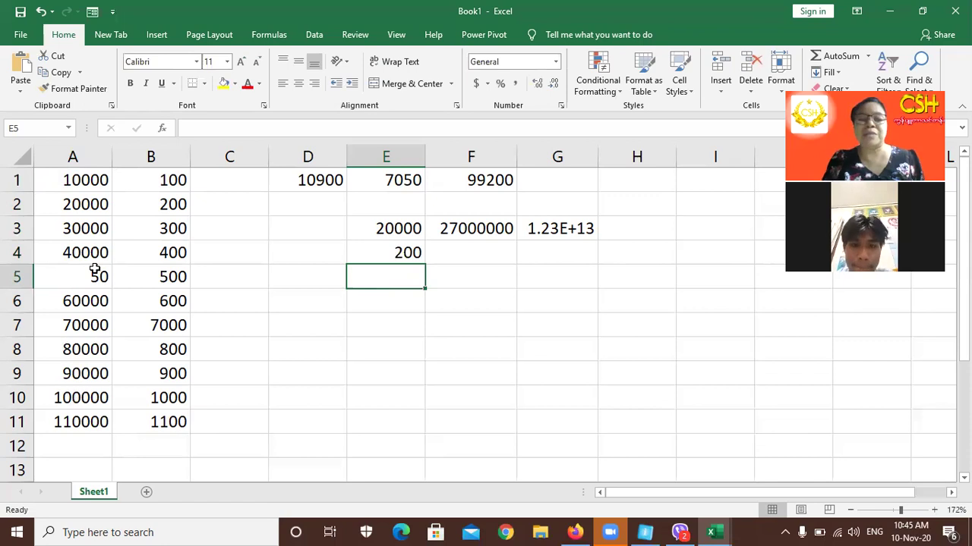
# Enter =A1/B5 in E5 so it shows 20.
pyautogui.write('=')
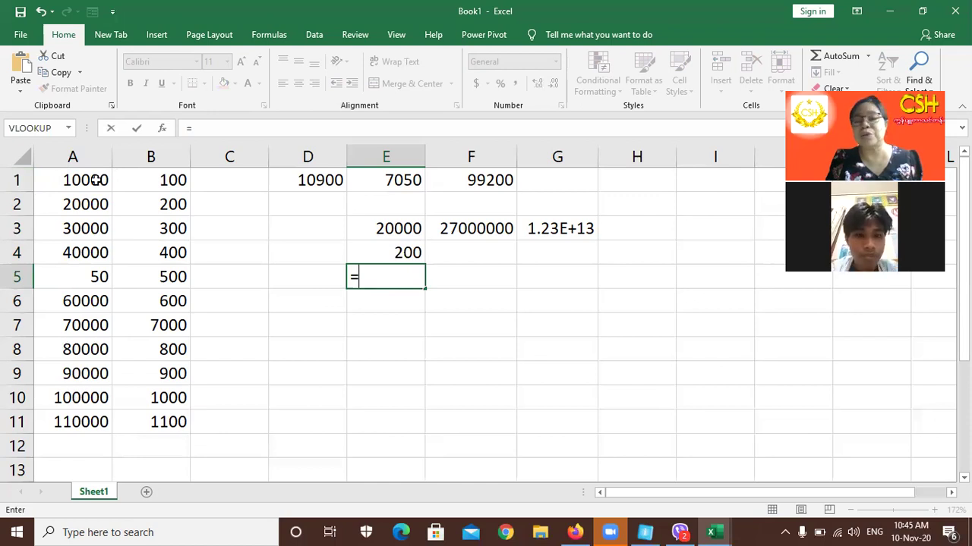
pyautogui.click(95, 180)
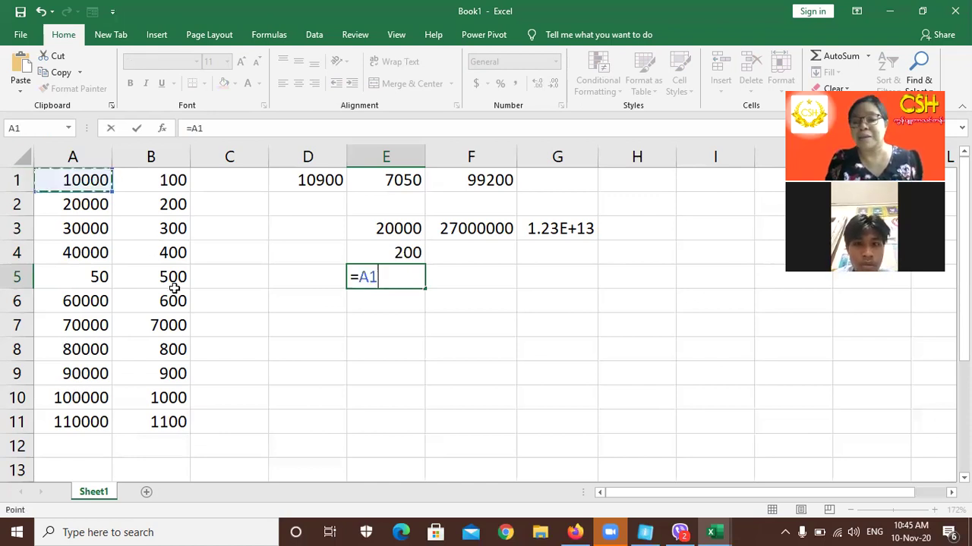
pyautogui.write('+')
pyautogui.press('BackSpace')
pyautogui.write('-')
pyautogui.press('BackSpace')
pyautogui.write('*')
pyautogui.press('BackSpace')
pyautogui.write('/')
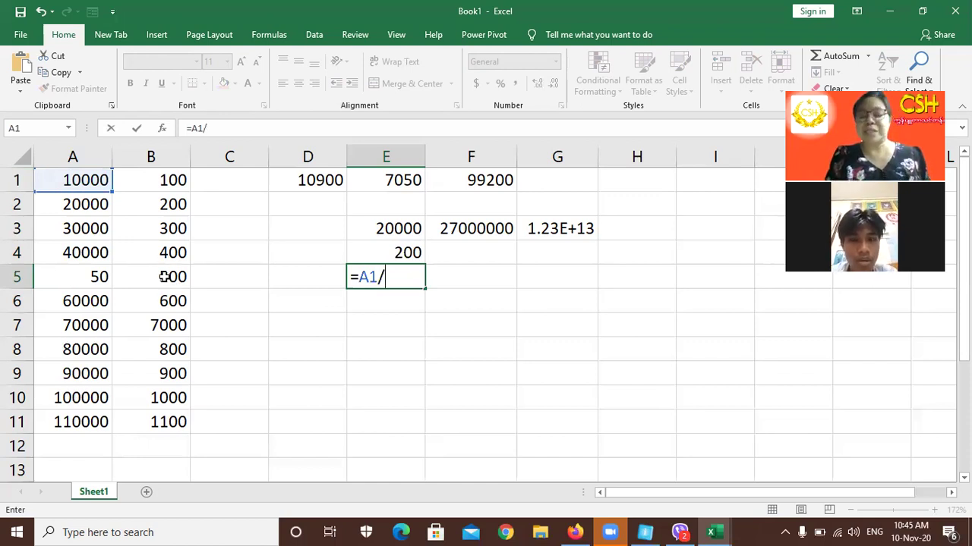
pyautogui.click(164, 277)
pyautogui.press('Return')
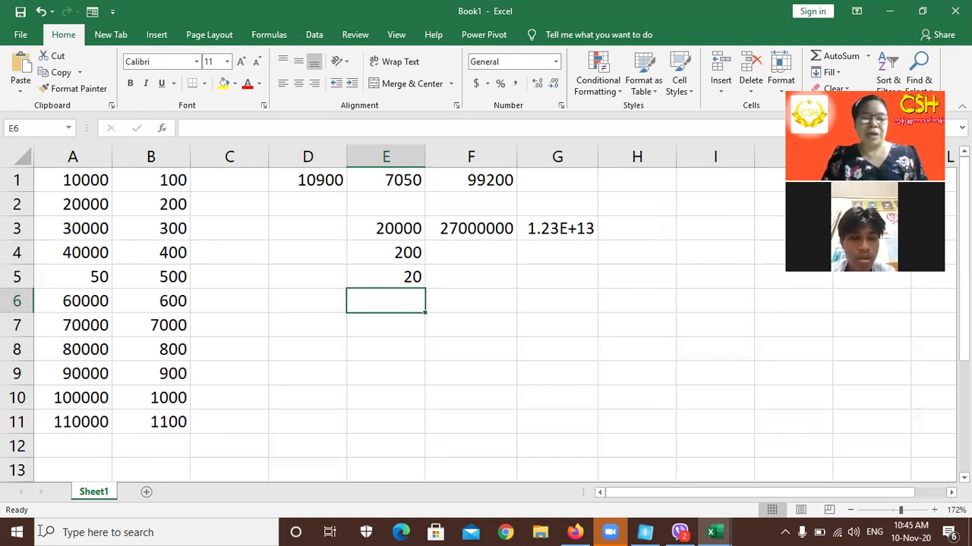
# Launch Notepad from Windows search and move its window up and to the left.
pyautogui.click(95, 531)
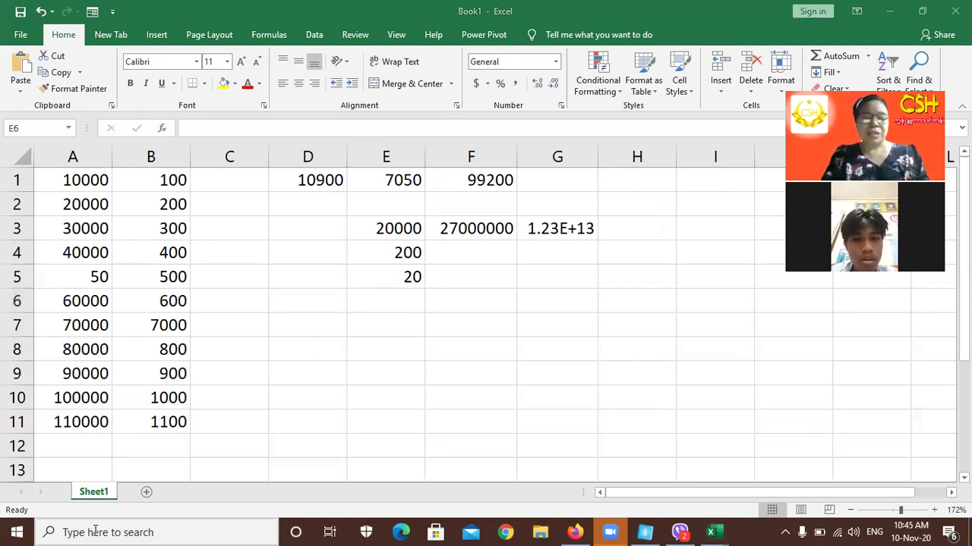
pyautogui.write('note')
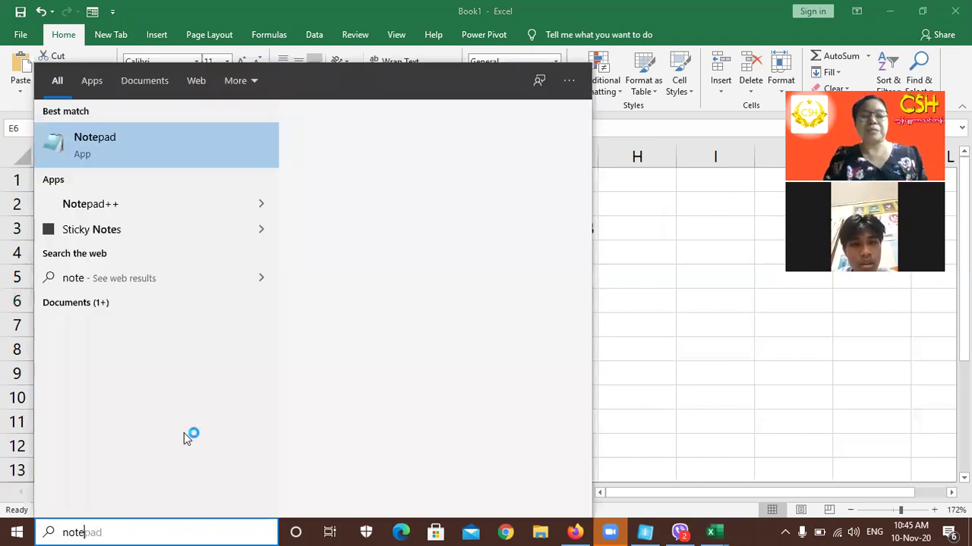
pyautogui.press('Return')
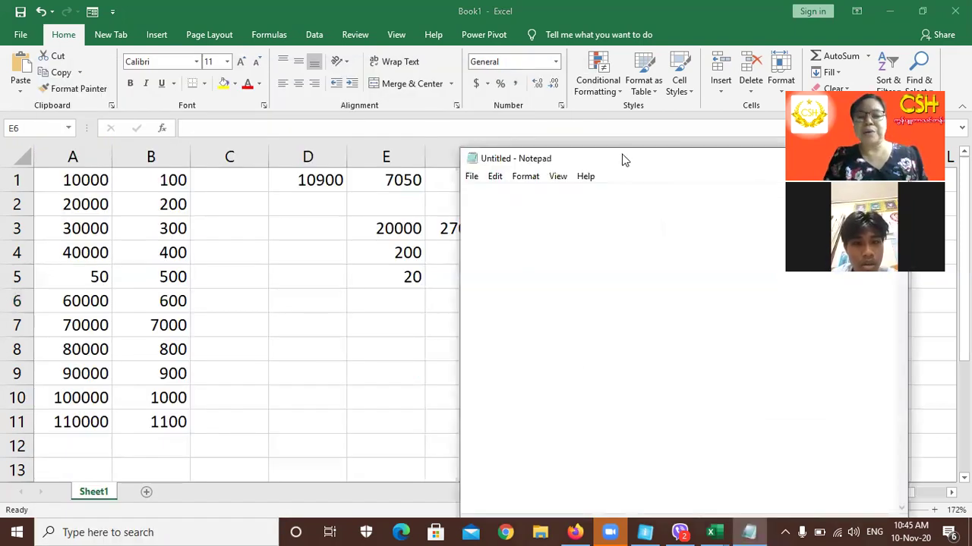
pyautogui.moveTo(624, 160); pyautogui.dragTo(428, 114)
# Write =cell + cell, =A1+D1, =cell - cell, =cell *cell and =cell/cell on separate lines.
pyautogui.write('=cell')
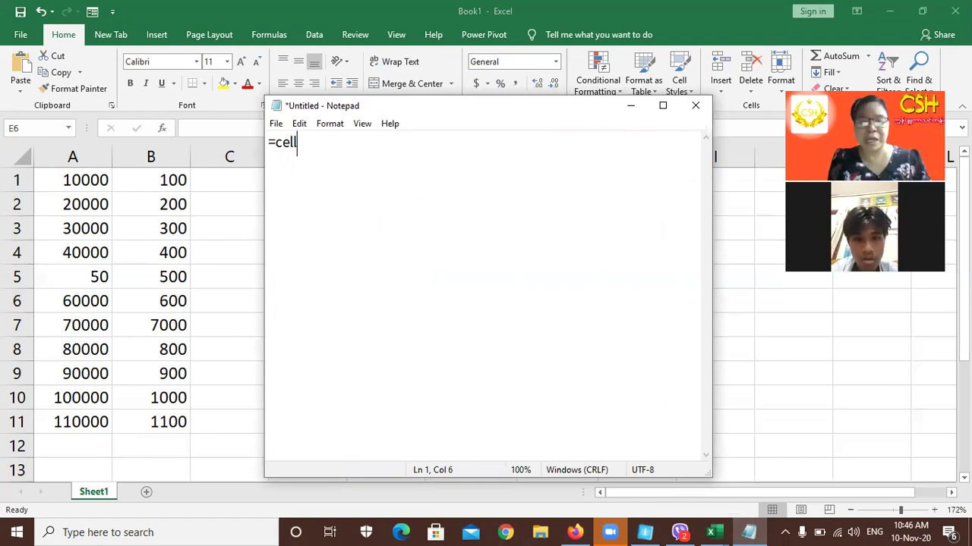
pyautogui.write(' +')
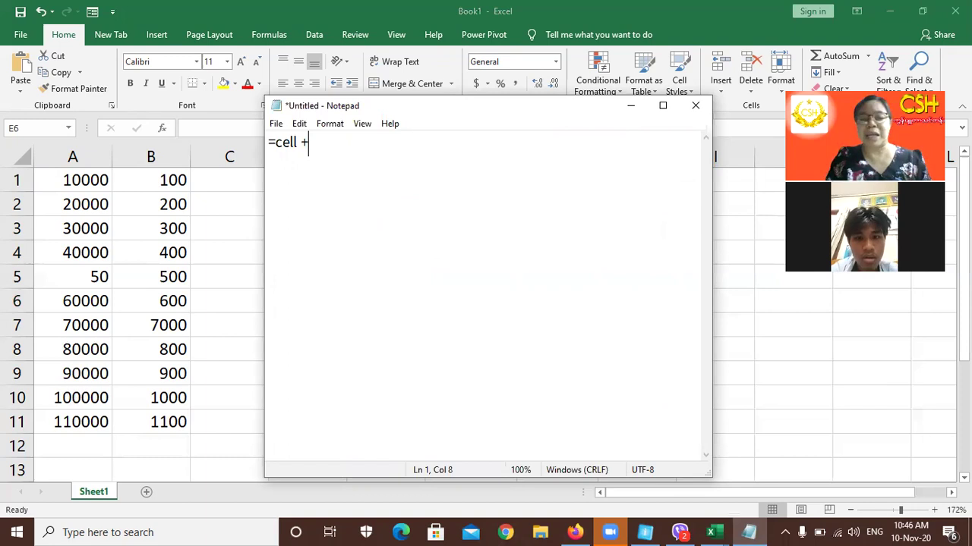
pyautogui.write(' cell')
pyautogui.press('Return')
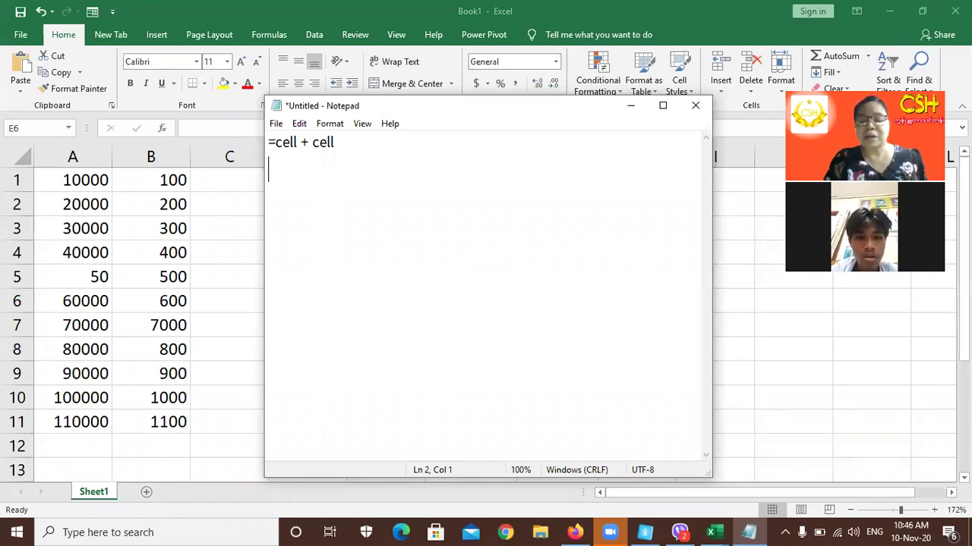
pyautogui.write('=A1')
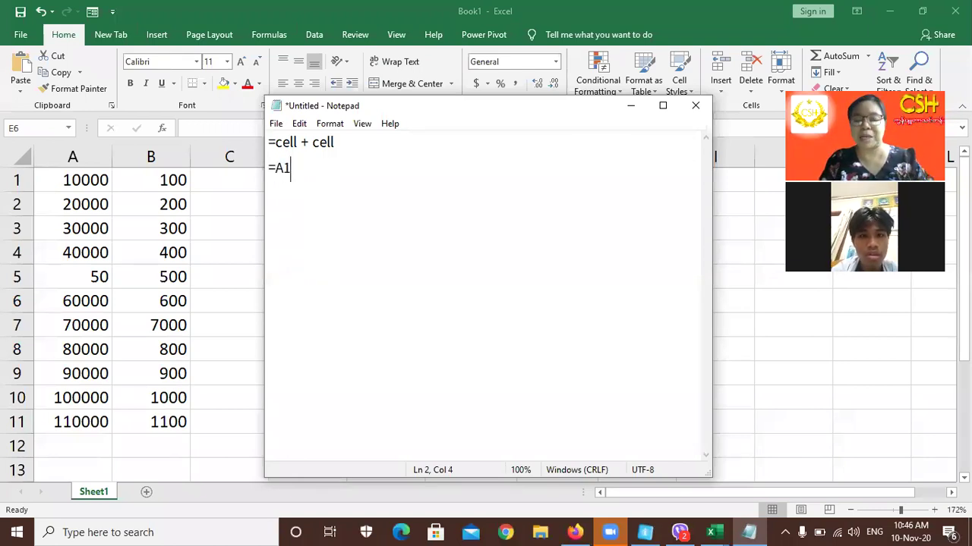
pyautogui.write('+D1')
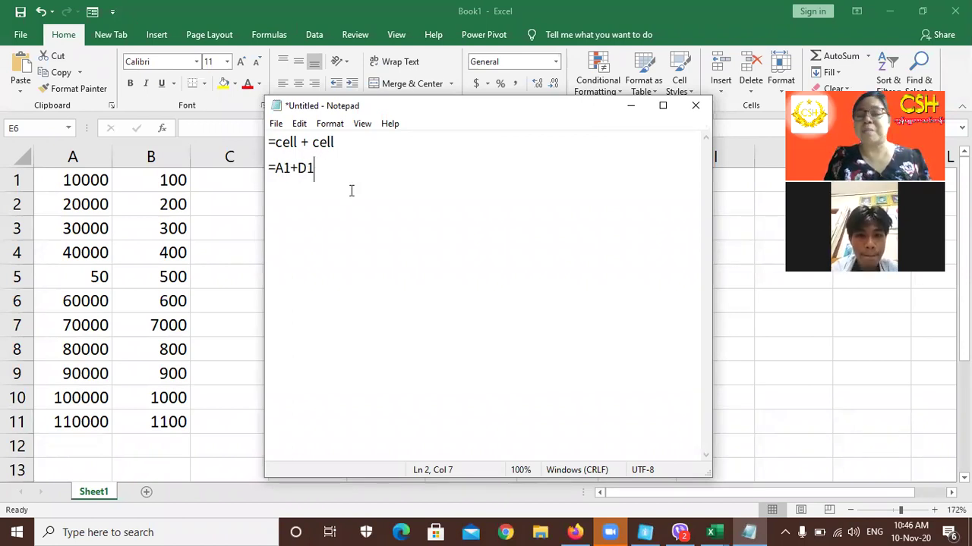
pyautogui.press('Return')
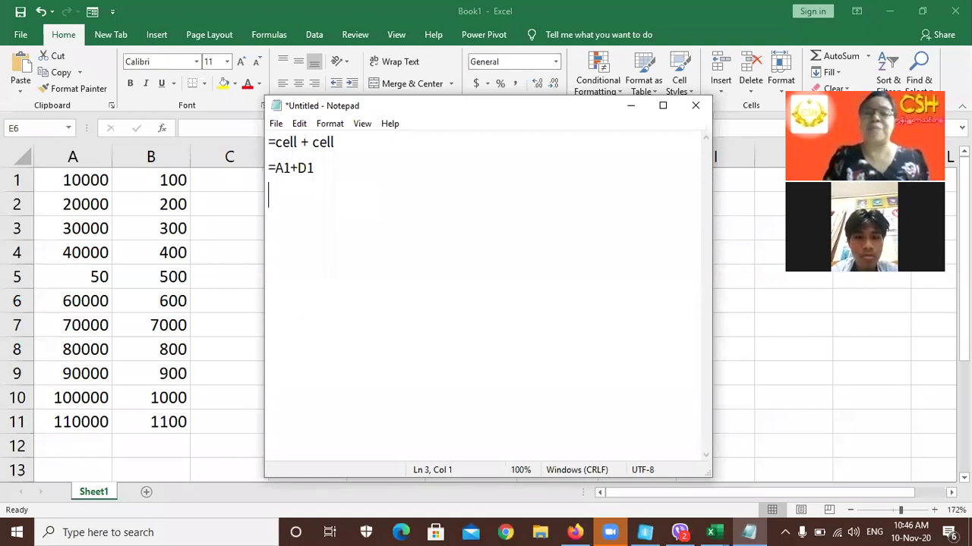
pyautogui.write('=')
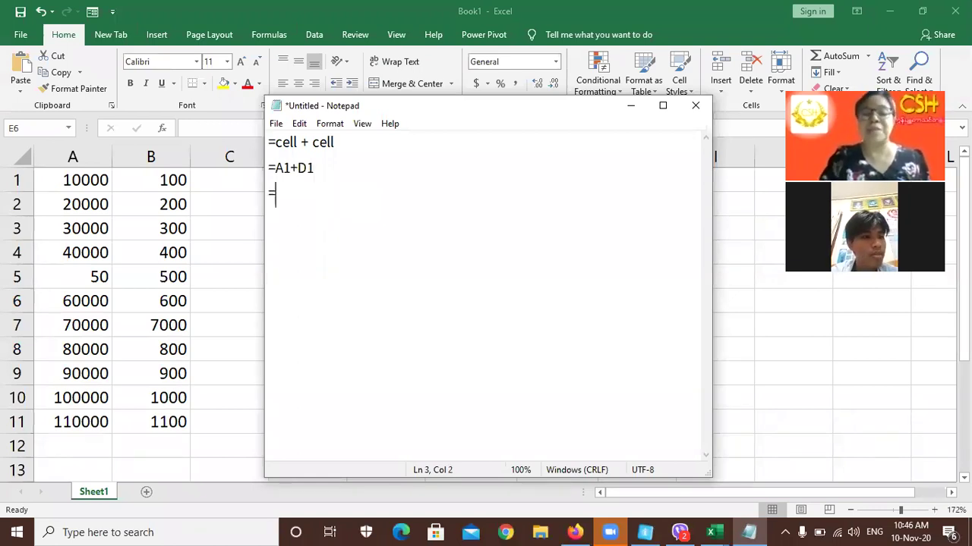
pyautogui.write('cell - cell')
pyautogui.press('Return')
pyautogui.write('=cell ')
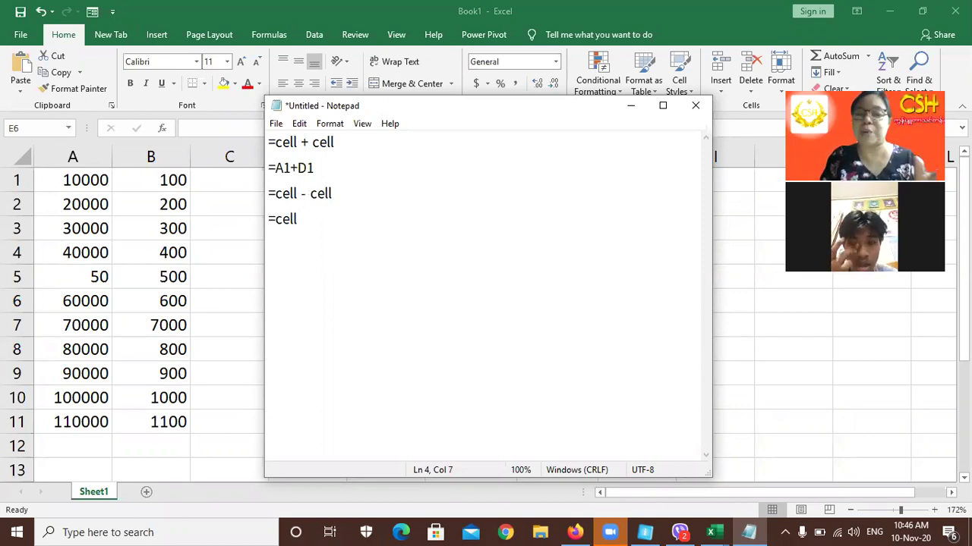
pyautogui.write('*cell')
pyautogui.press('Return')
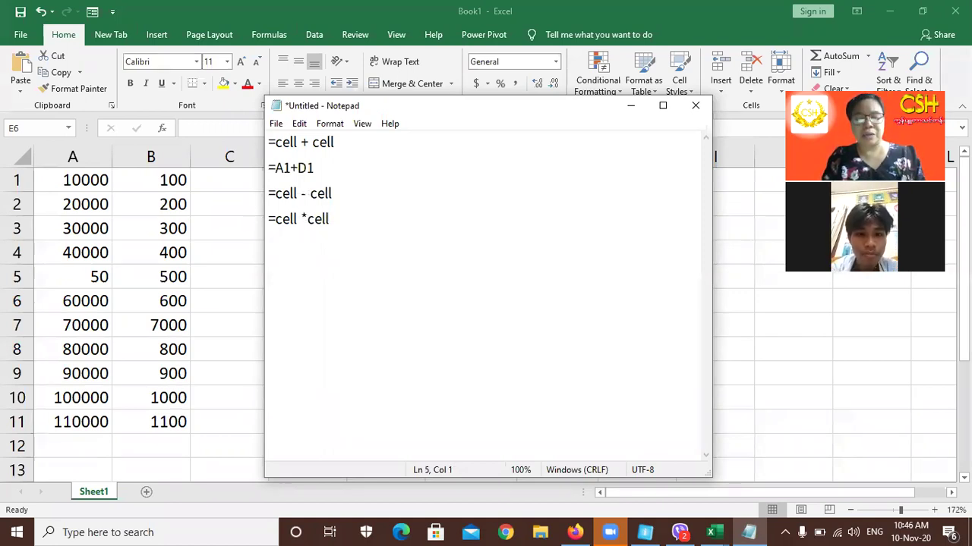
pyautogui.write('=cell/cell')
pyautogui.press('Return')
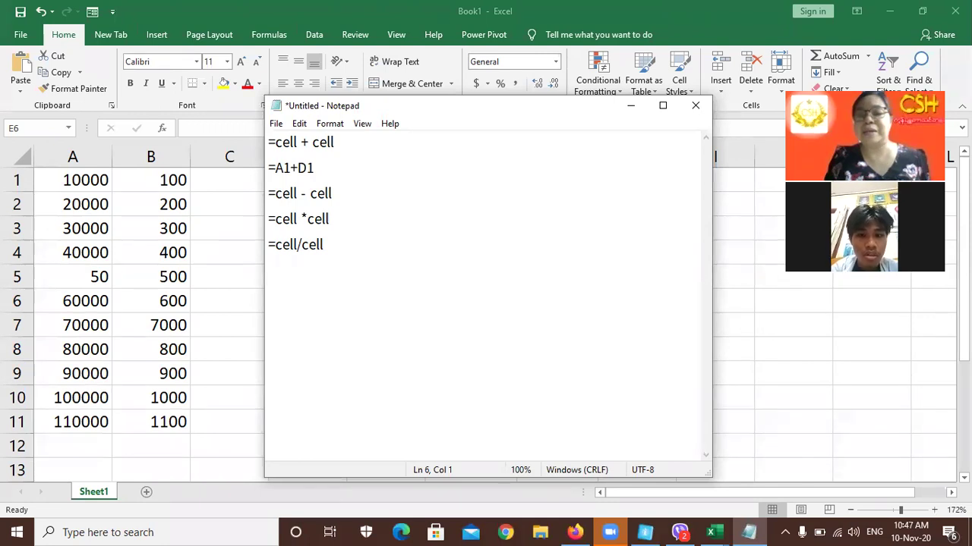
# Change the notes' font to size 26 through Format > Font, then minimize Notepad.
pyautogui.click(329, 125)
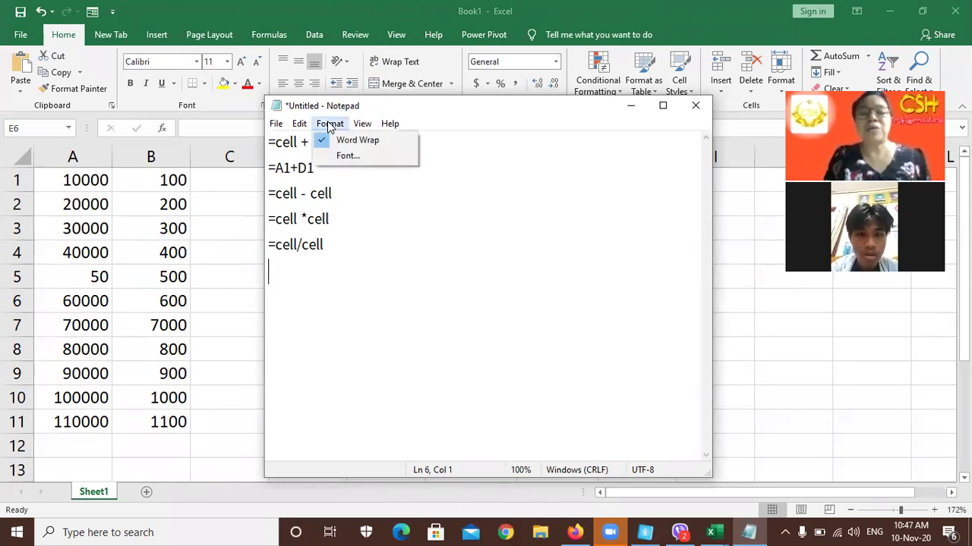
pyautogui.click(342, 156)
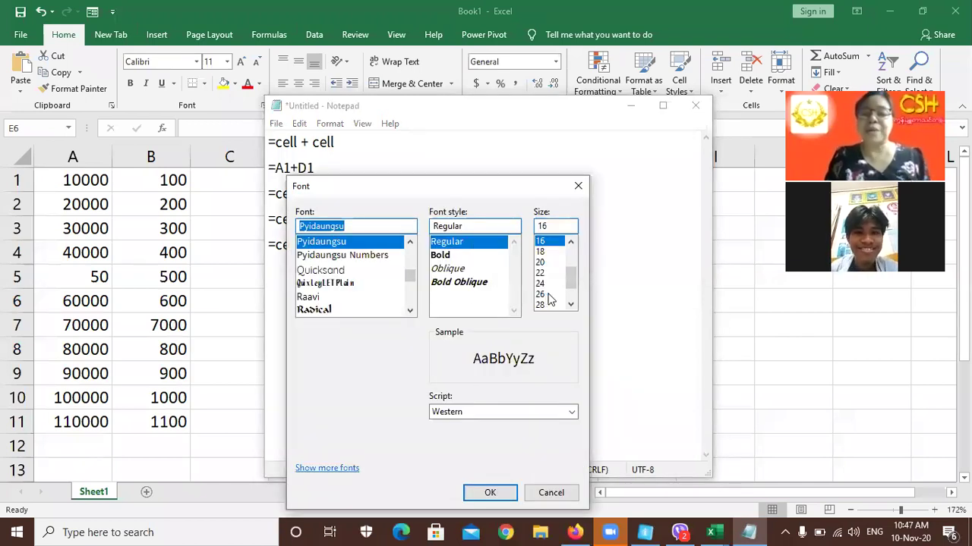
pyautogui.click(548, 295)
pyautogui.click(507, 494)
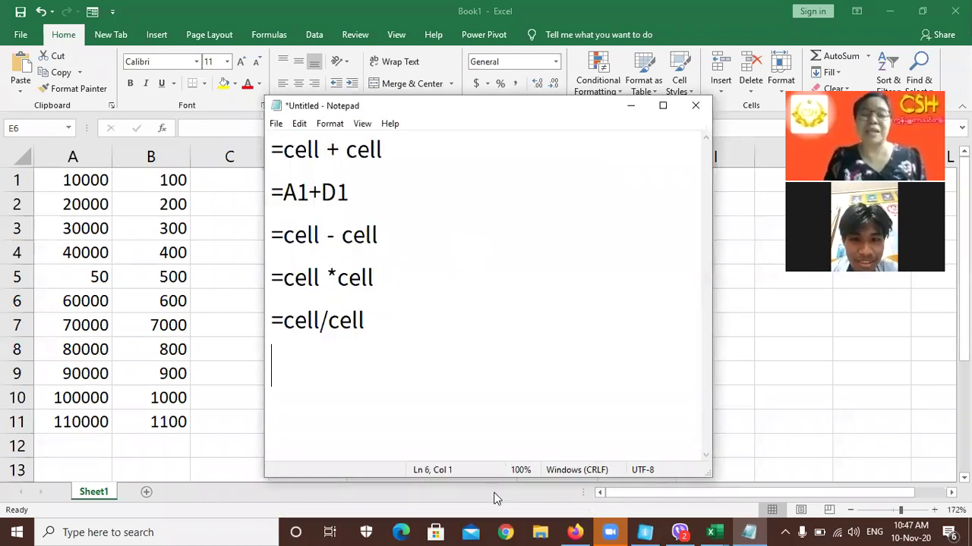
pyautogui.click(631, 106)
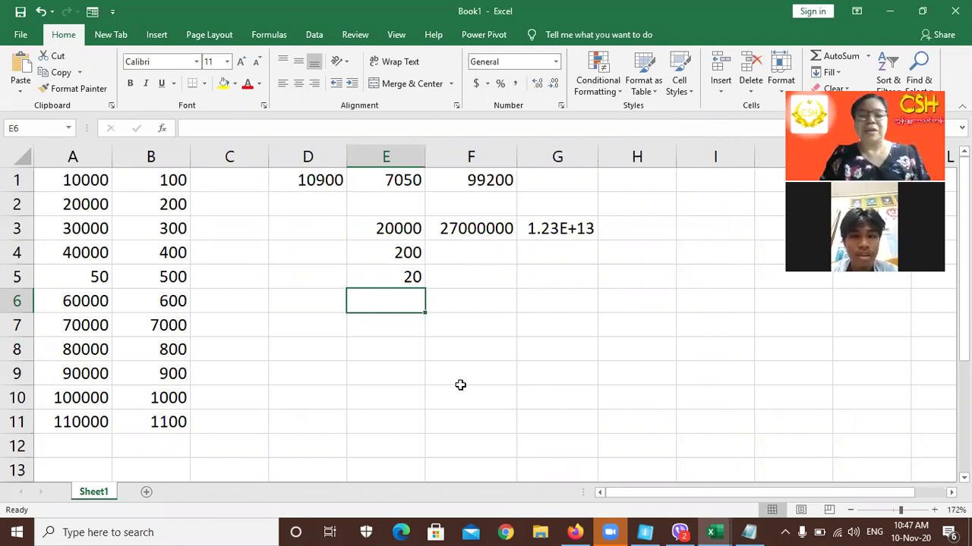
# Delete everything in D1:H6, then begin an =A1+B1 formula in D1 and cancel it.
pyautogui.moveTo(302, 180); pyautogui.dragTo(636, 300)
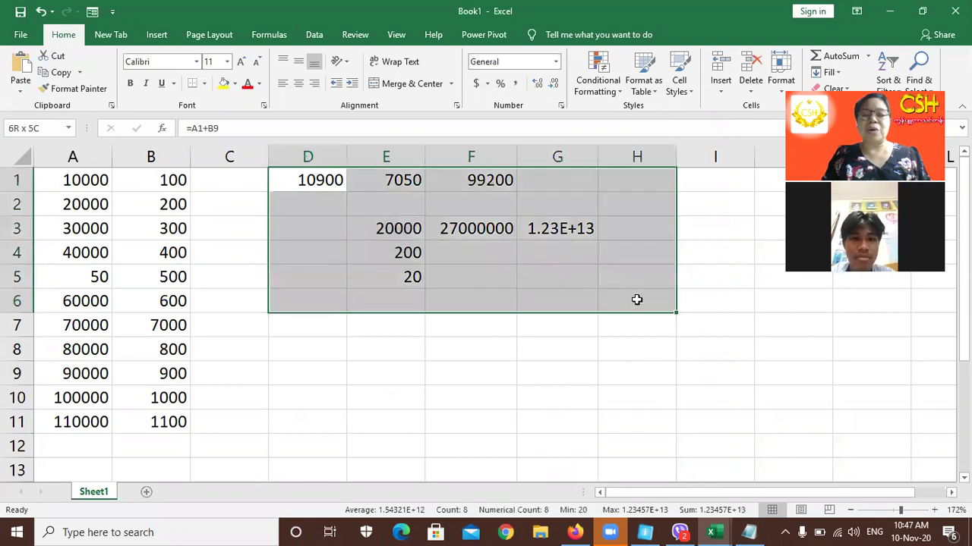
pyautogui.press('Delete')
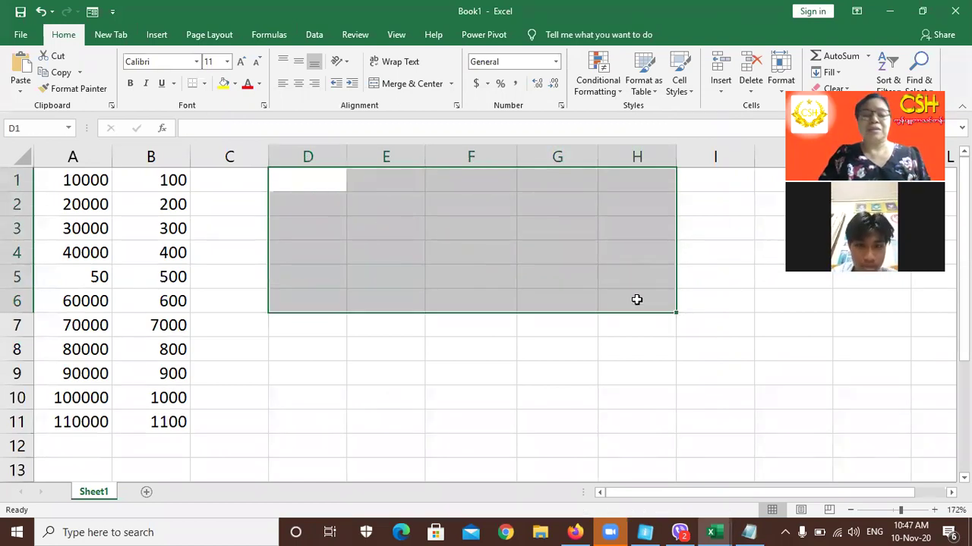
pyautogui.click(304, 180)
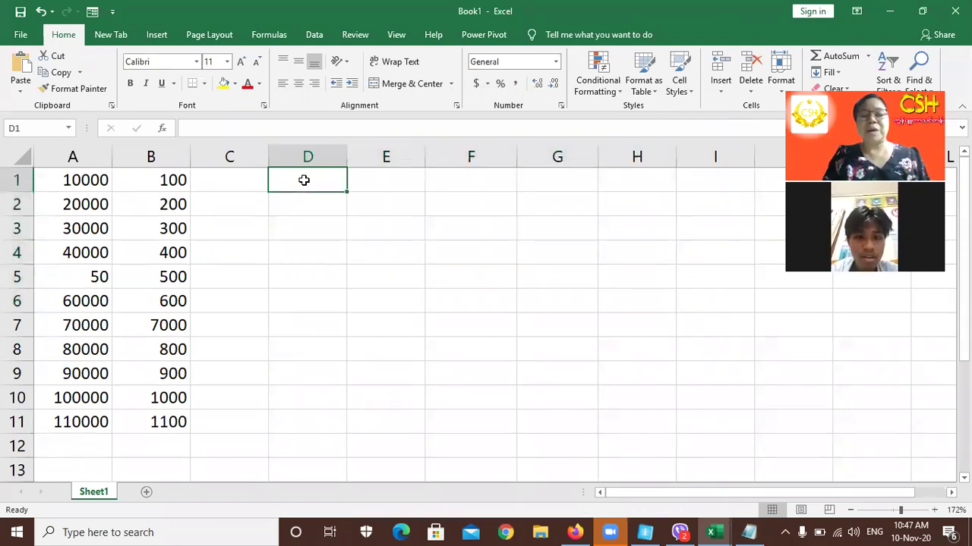
pyautogui.write('=')
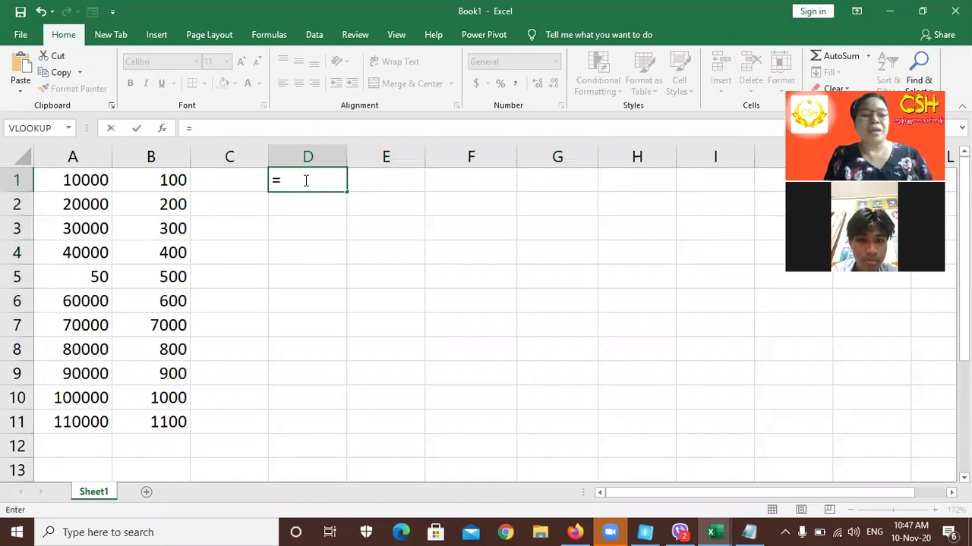
pyautogui.click(79, 183)
pyautogui.write('+')
pyautogui.click(129, 180)
pyautogui.write('+')
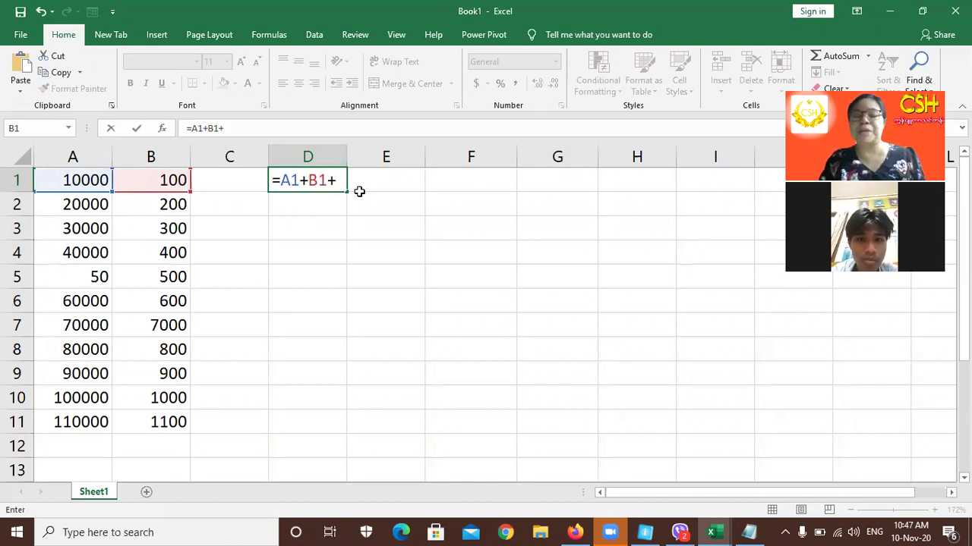
pyautogui.press('BackSpace')
pyautogui.press('BackSpace')
pyautogui.press('BackSpace')
pyautogui.press('BackSpace')
pyautogui.press('BackSpace')
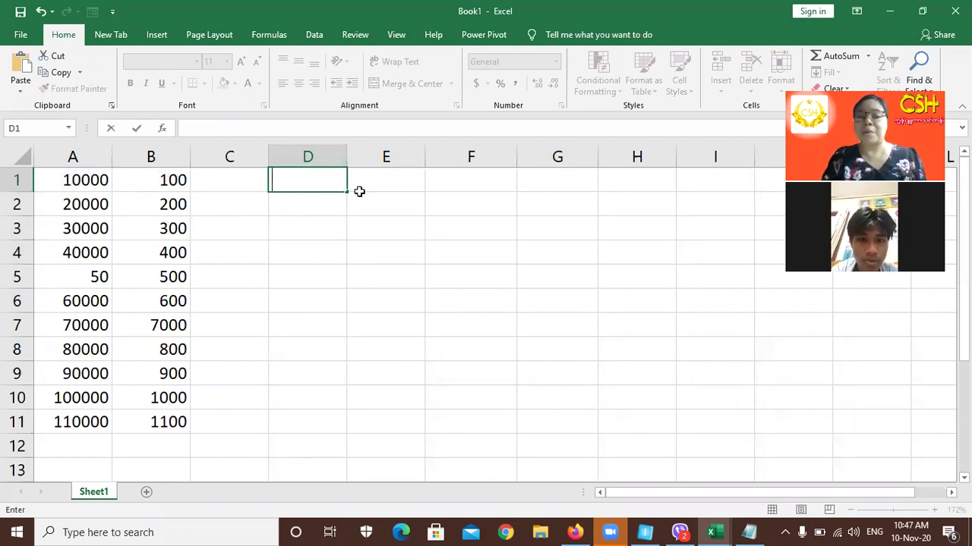
pyautogui.press('Escape')
pyautogui.click(373, 325)
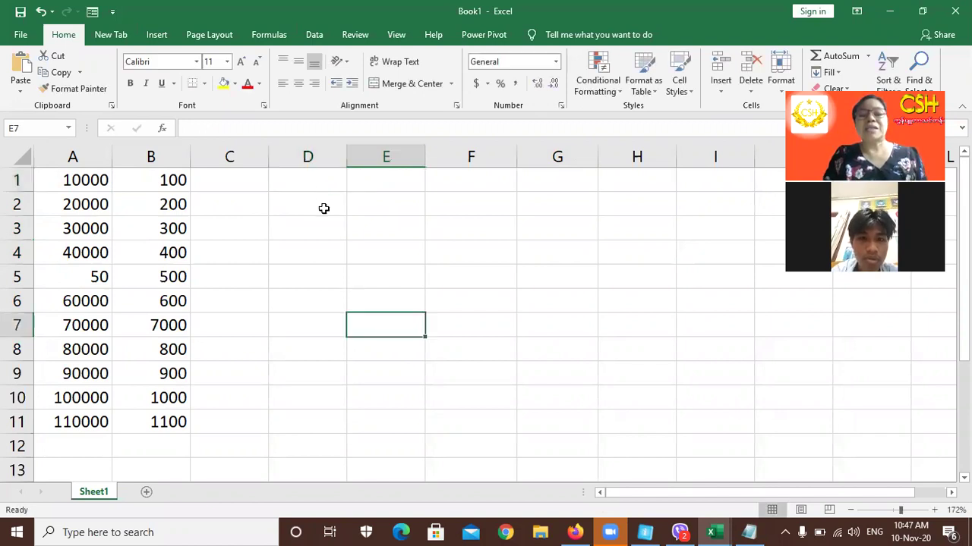
pyautogui.click(318, 185)
# Enter =SUM(A1:B11) in D1, giving 622950.
pyautogui.write('=')
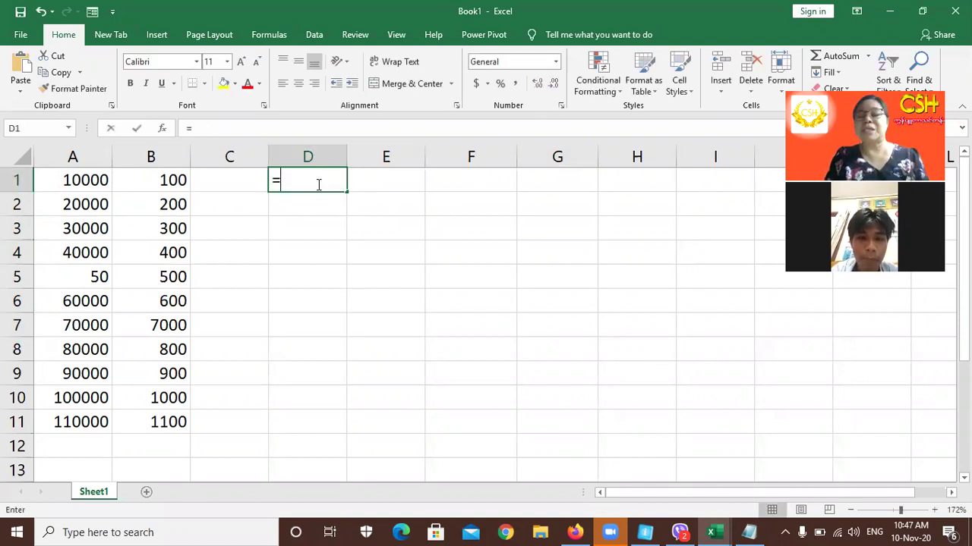
pyautogui.write('sum')
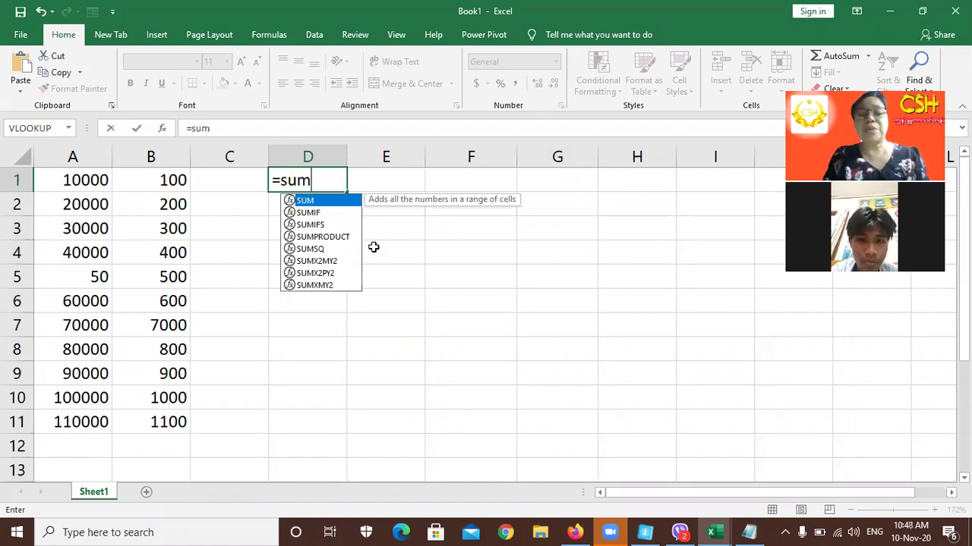
pyautogui.write('(')
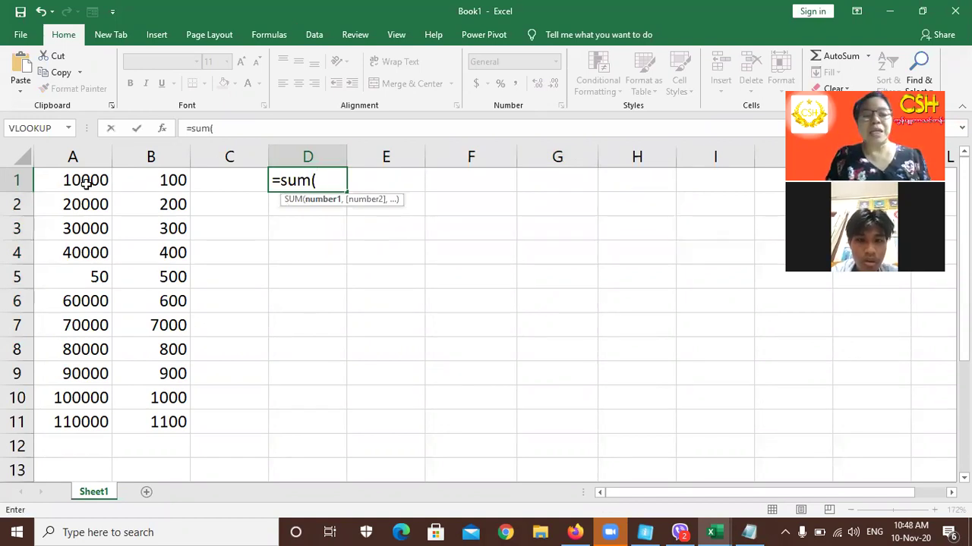
pyautogui.moveTo(98, 177); pyautogui.dragTo(187, 394)
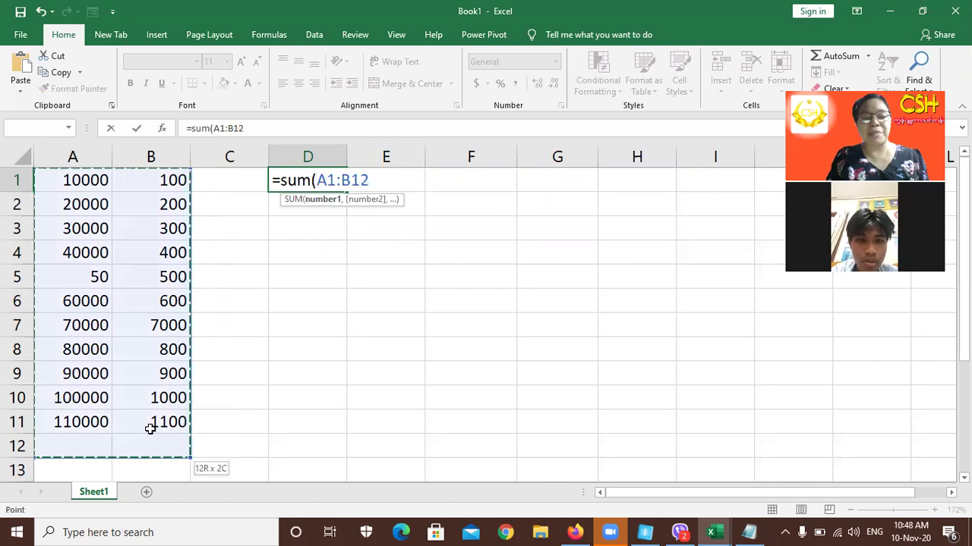
pyautogui.moveTo(150, 440); pyautogui.dragTo(150, 427)
pyautogui.write(')')
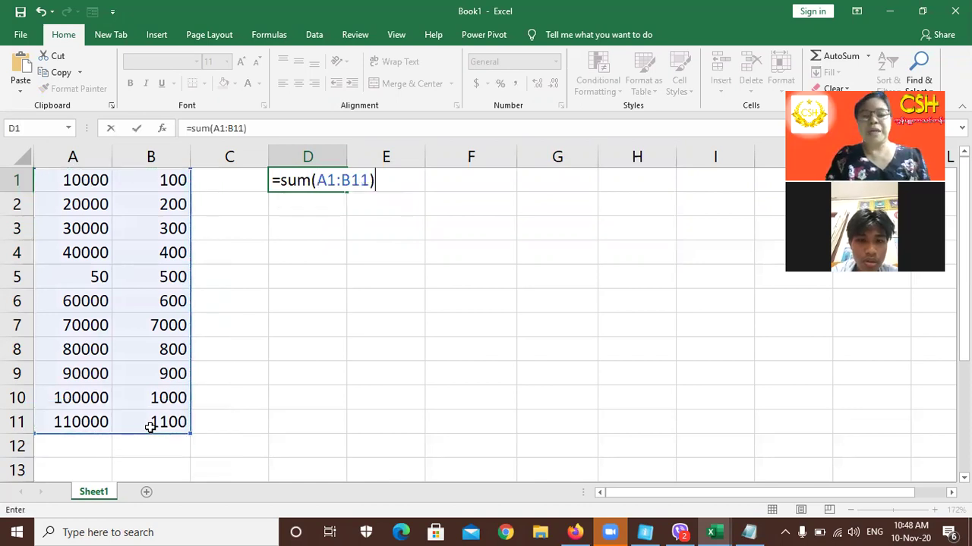
pyautogui.press('Return')
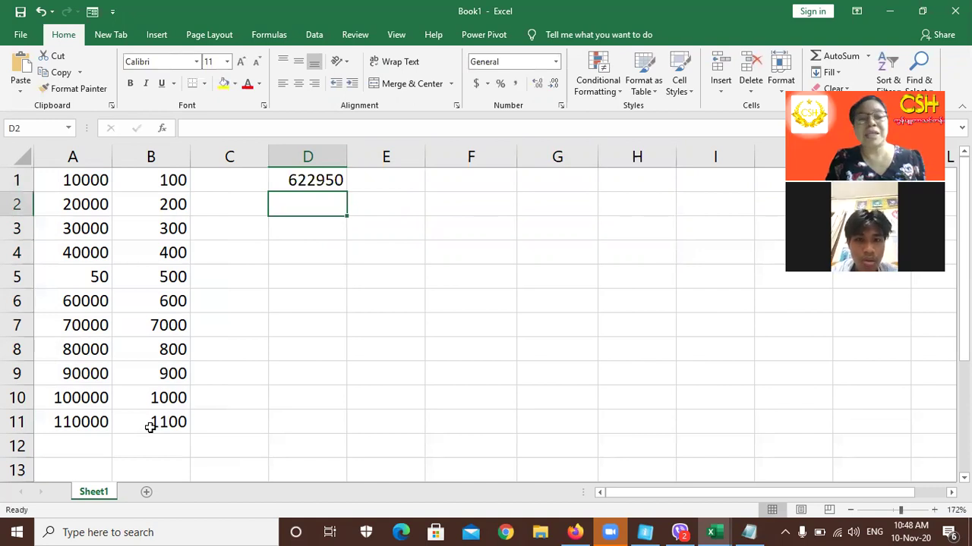
# Start a SUM formula in D2 and abandon it, then select cells A1 and A6.
pyautogui.write('=')
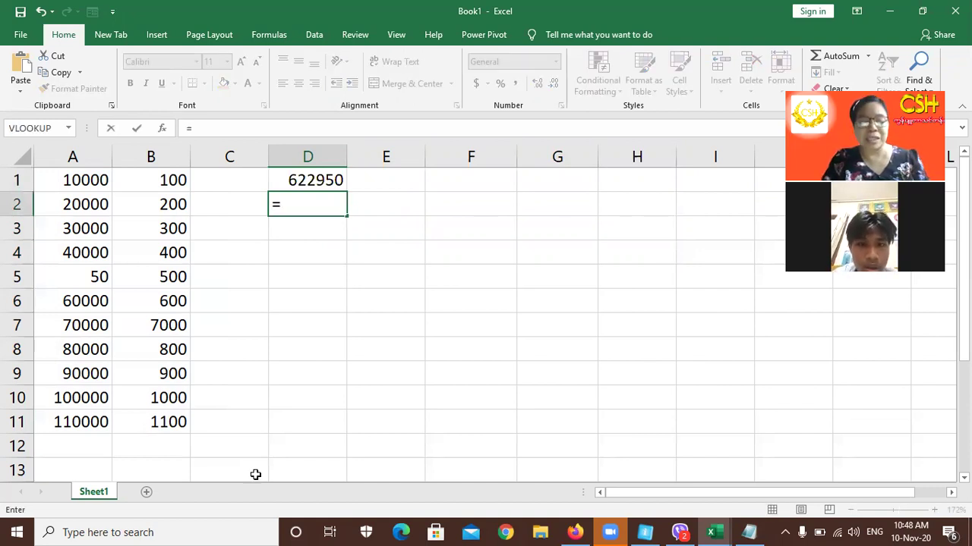
pyautogui.write('sum(')
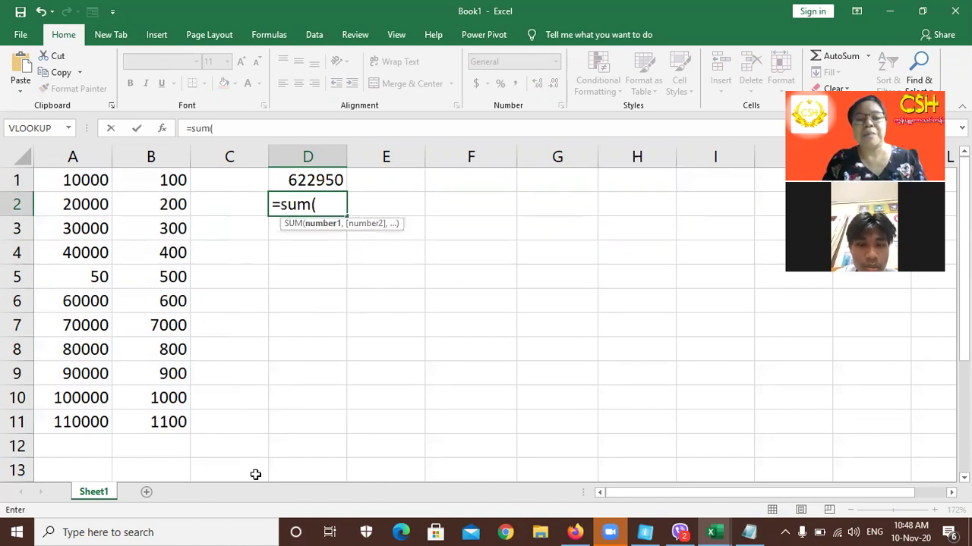
pyautogui.moveTo(71, 182); pyautogui.dragTo(74, 308)
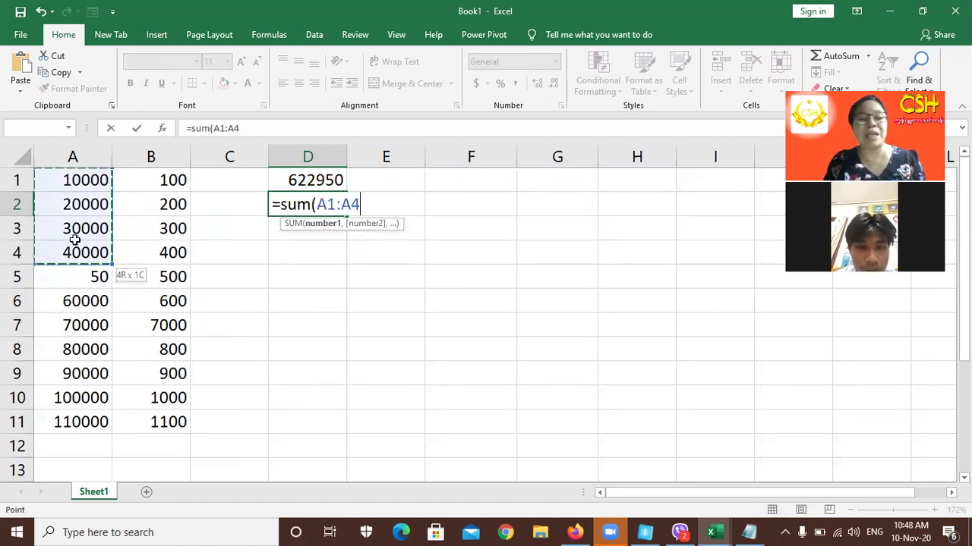
pyautogui.moveTo(77, 240); pyautogui.dragTo(75, 228)
pyautogui.moveTo(81, 179); pyautogui.dragTo(109, 190)
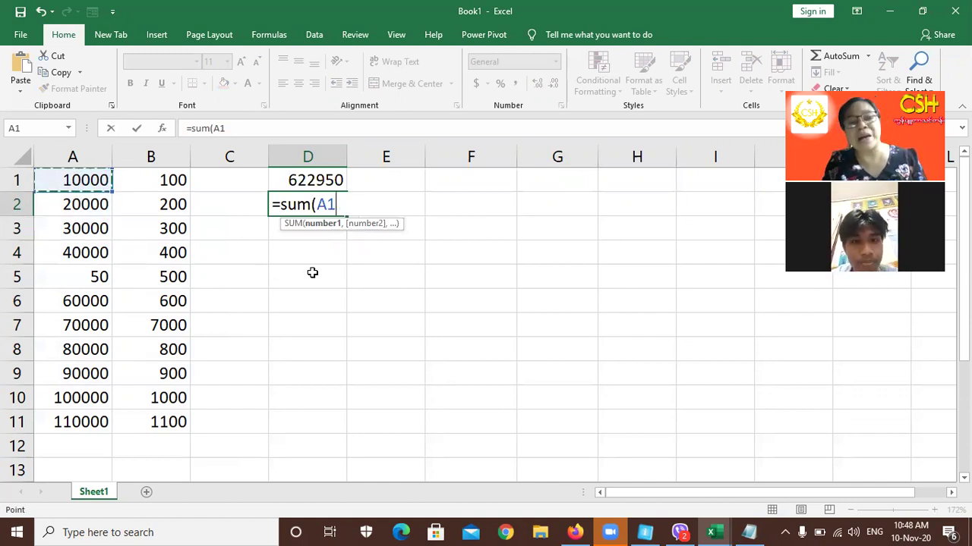
pyautogui.press('BackSpace')
pyautogui.press('BackSpace')
pyautogui.press('BackSpace')
pyautogui.press('BackSpace')
pyautogui.press('BackSpace')
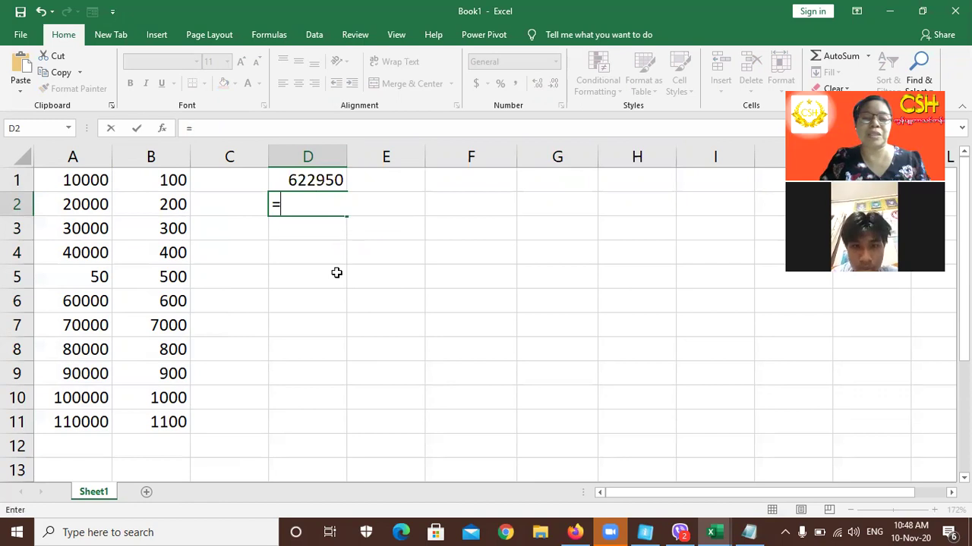
pyautogui.press('Escape')
pyautogui.press('Down')
pyautogui.press('Down')
pyautogui.press('Down')
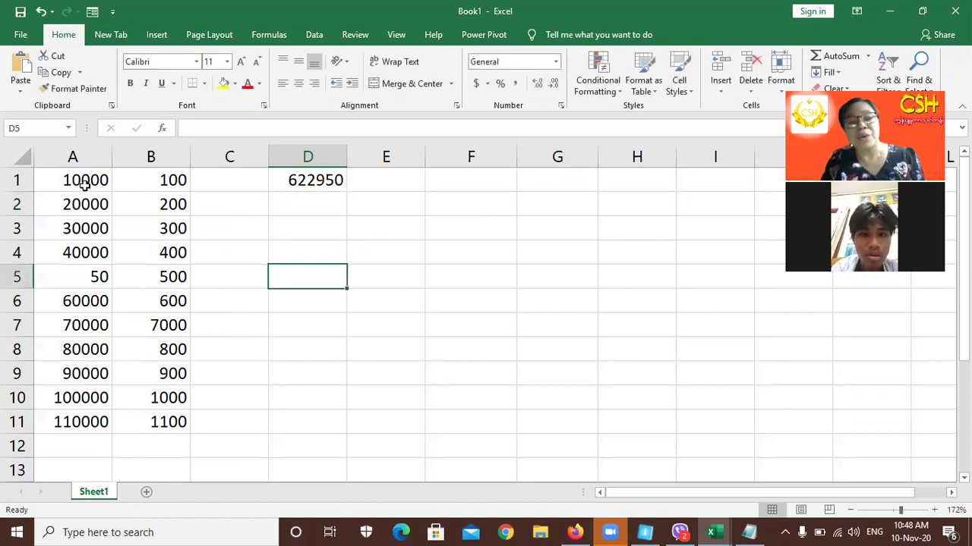
pyautogui.click(101, 185)
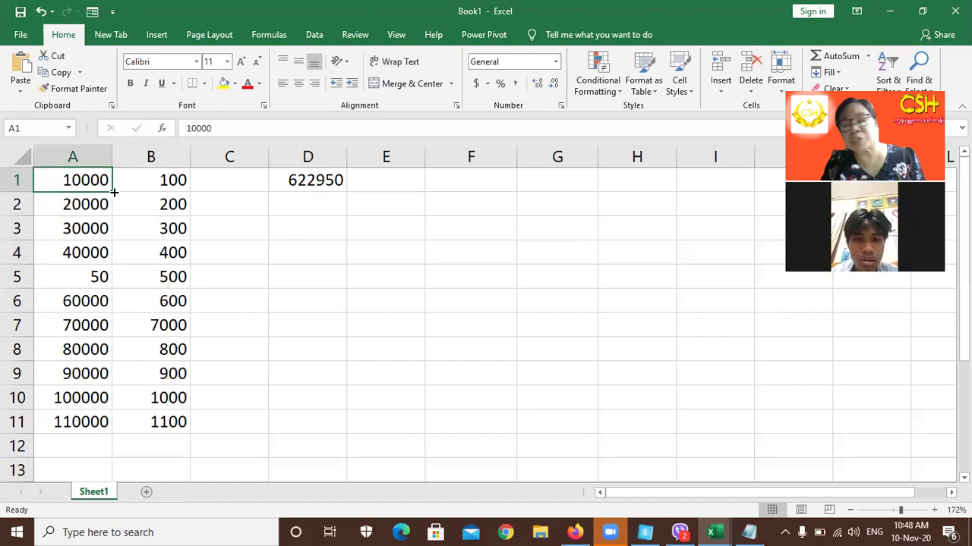
pyautogui.click(107, 304)
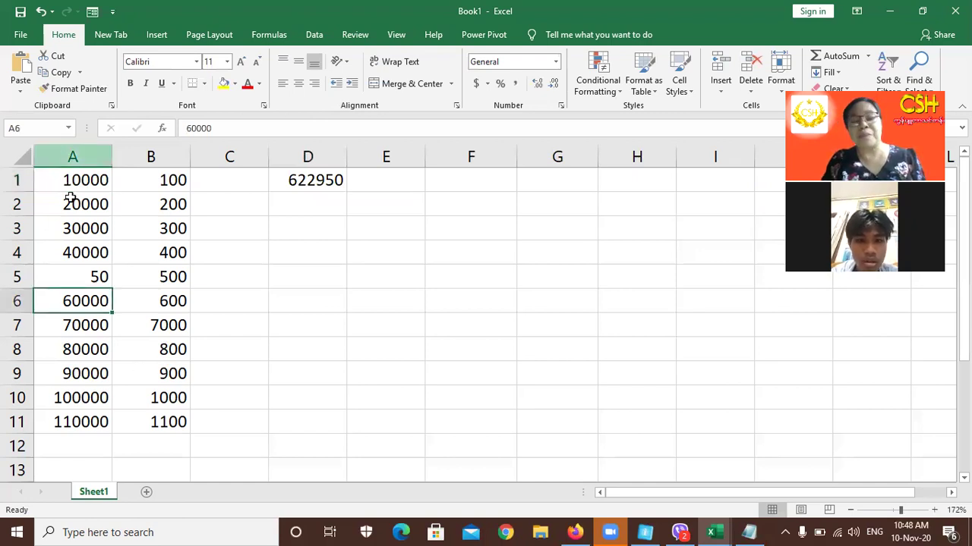
pyautogui.click(74, 186)
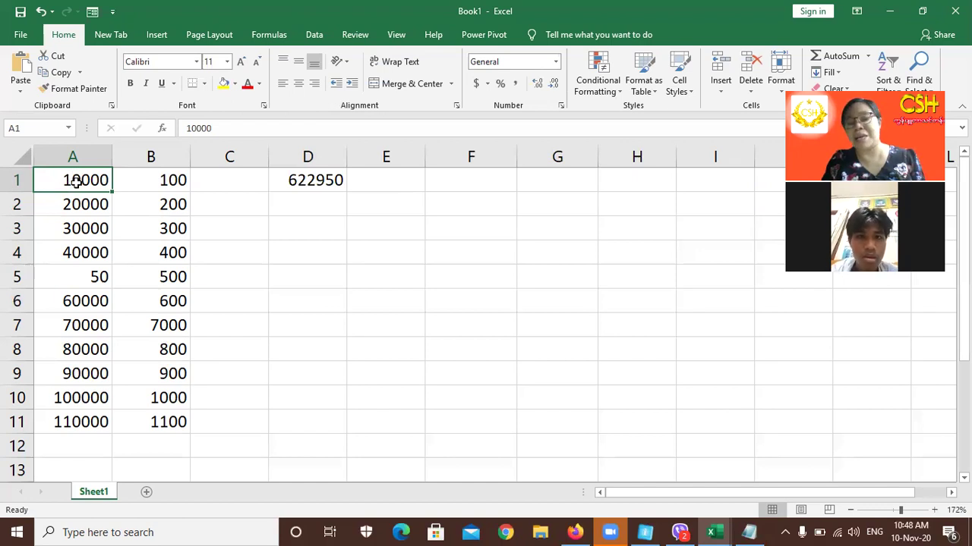
pyautogui.keyDown('shift'); pyautogui.click(112, 349); pyautogui.keyUp('shift')
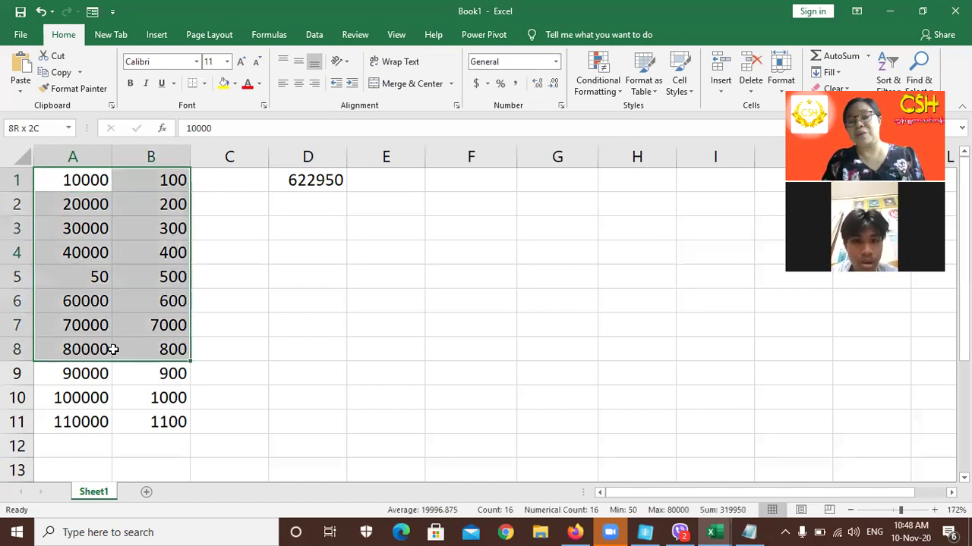
pyautogui.click(239, 228)
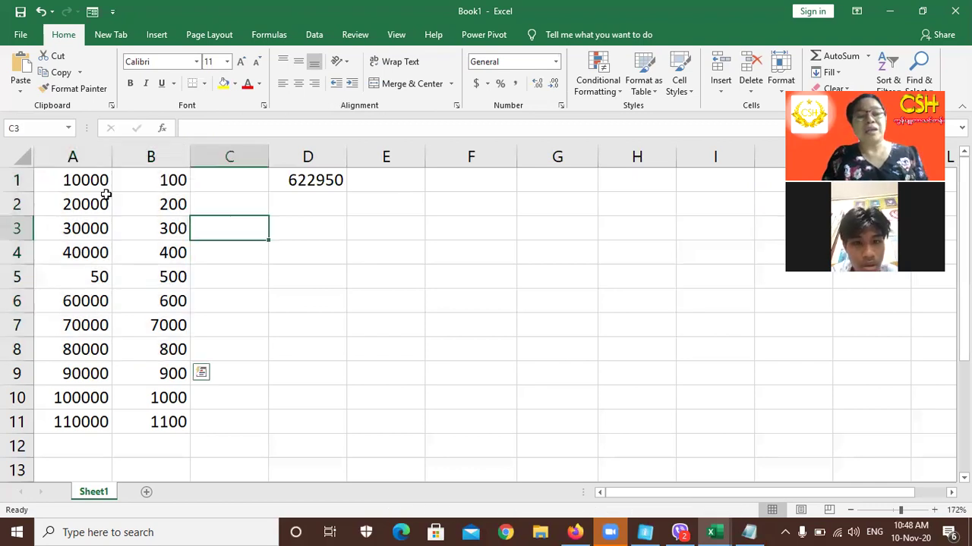
pyautogui.click(95, 180)
pyautogui.moveTo(113, 191); pyautogui.dragTo(94, 443)
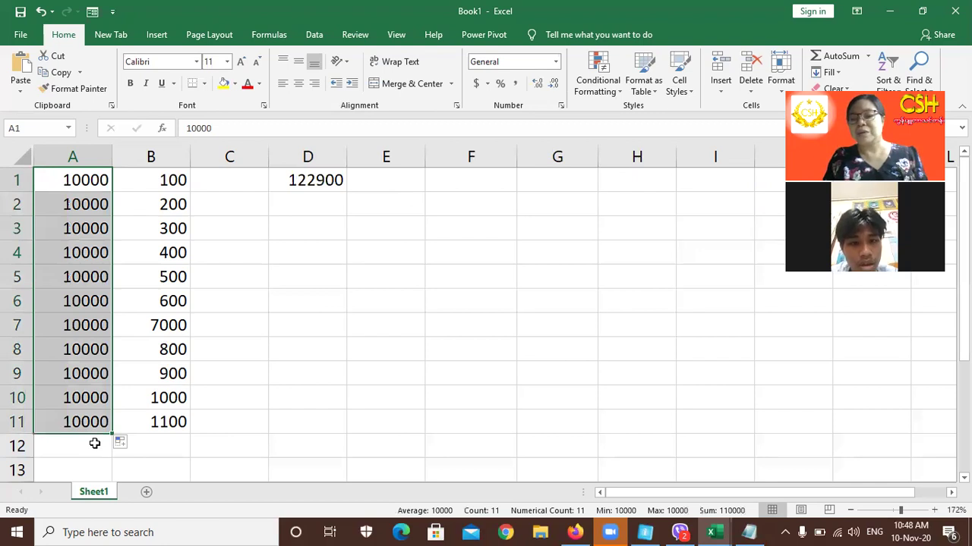
pyautogui.hotkey('ctrl', 'z')
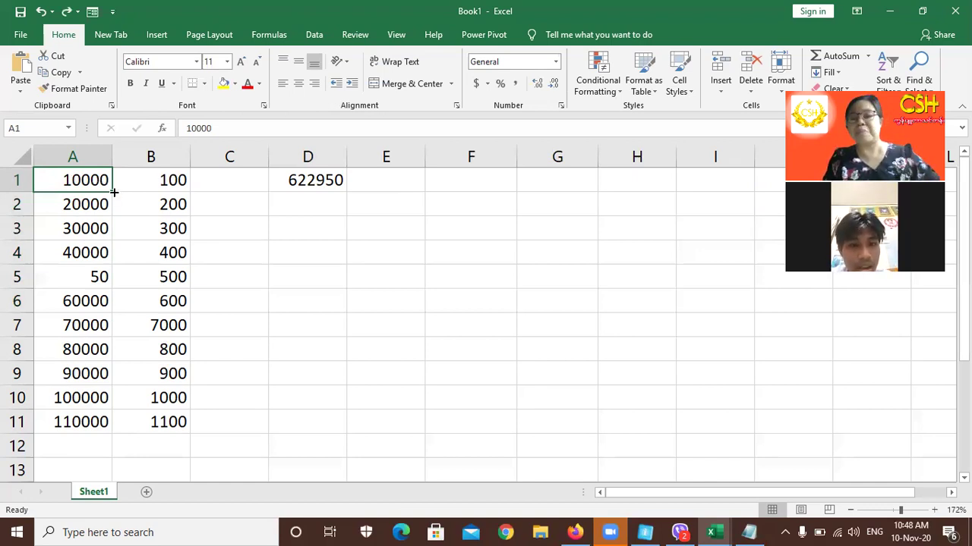
pyautogui.moveTo(68, 173); pyautogui.dragTo(96, 416)
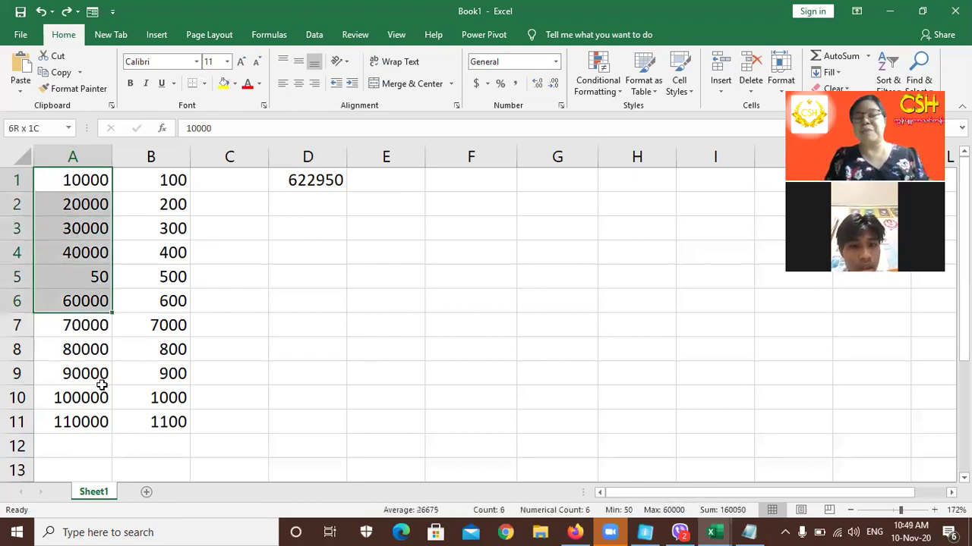
pyautogui.moveTo(97, 416); pyautogui.dragTo(106, 397)
pyautogui.click(315, 352)
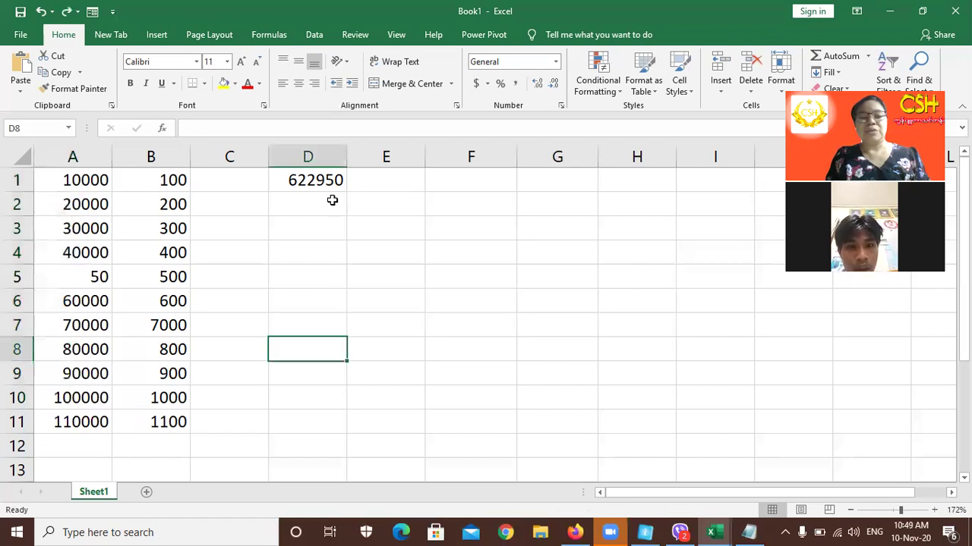
# Enter =SUM(A1:A5,A10:A11,B6:B9) in D2, showing 319350.
pyautogui.click(332, 200)
pyautogui.write('=')
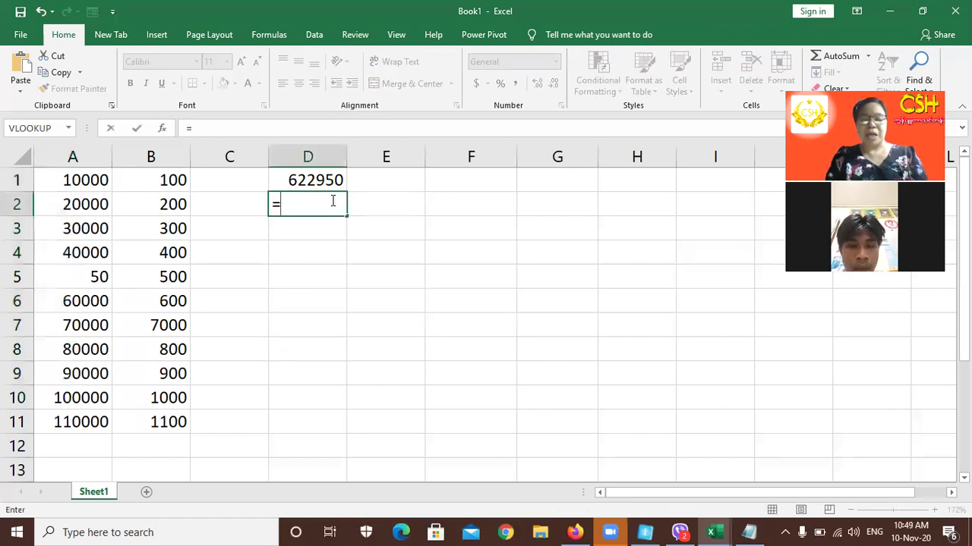
pyautogui.write('sum(')
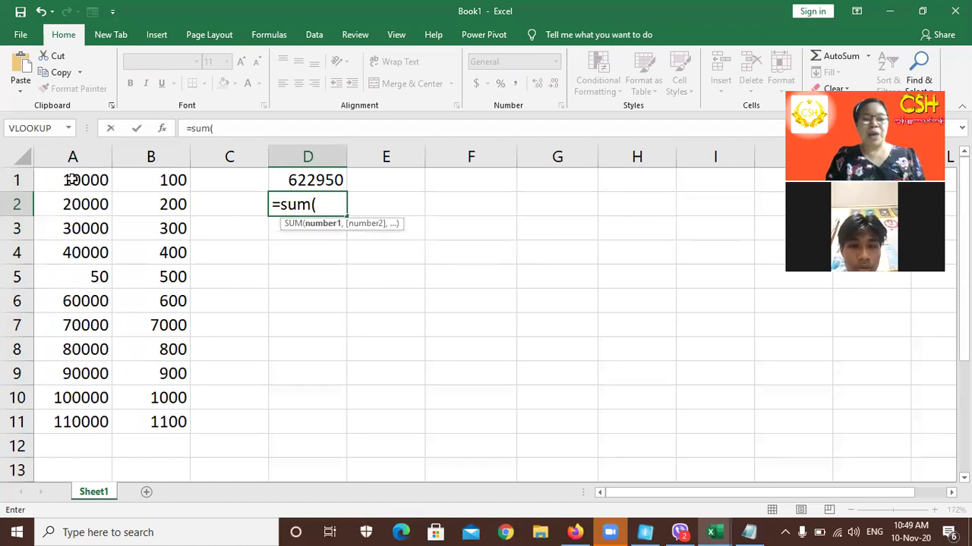
pyautogui.moveTo(80, 182); pyautogui.dragTo(73, 270)
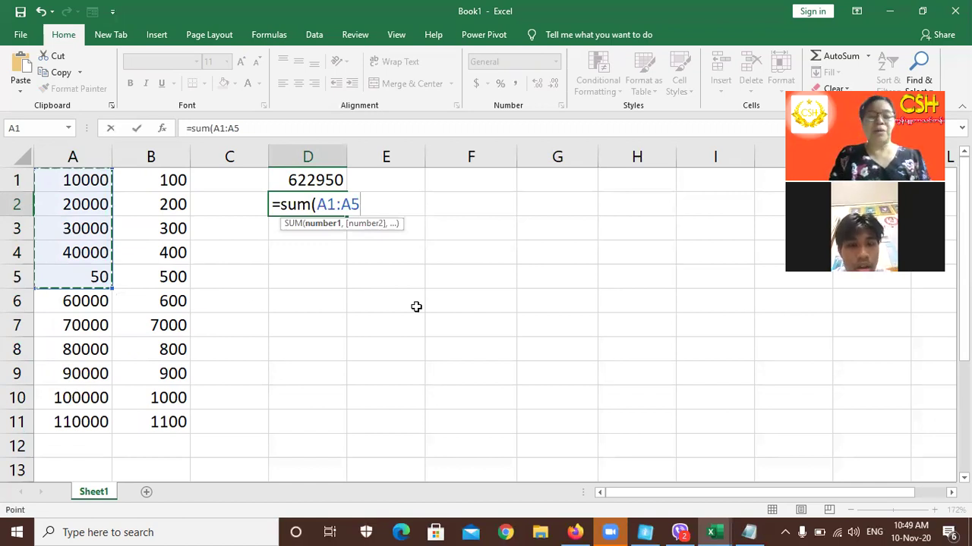
pyautogui.write(',')
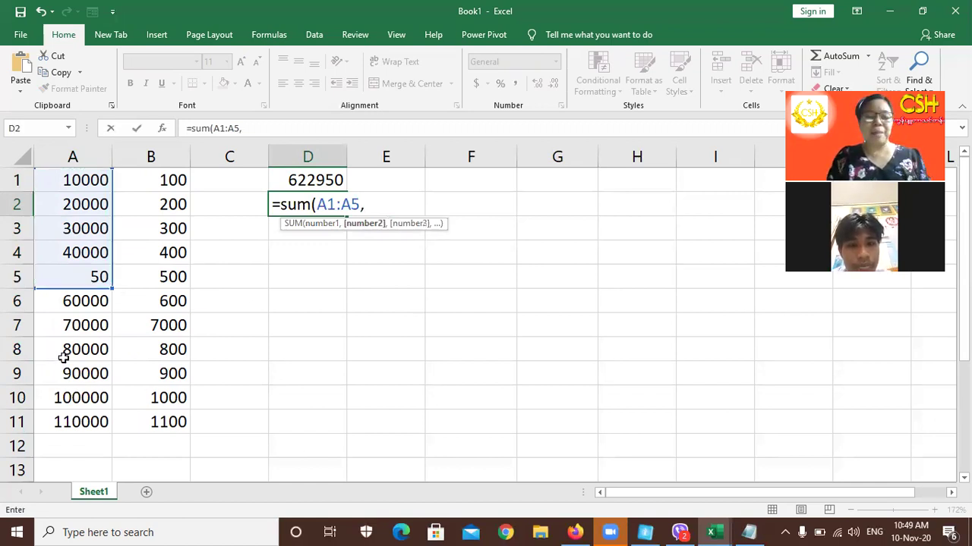
pyautogui.click(72, 391)
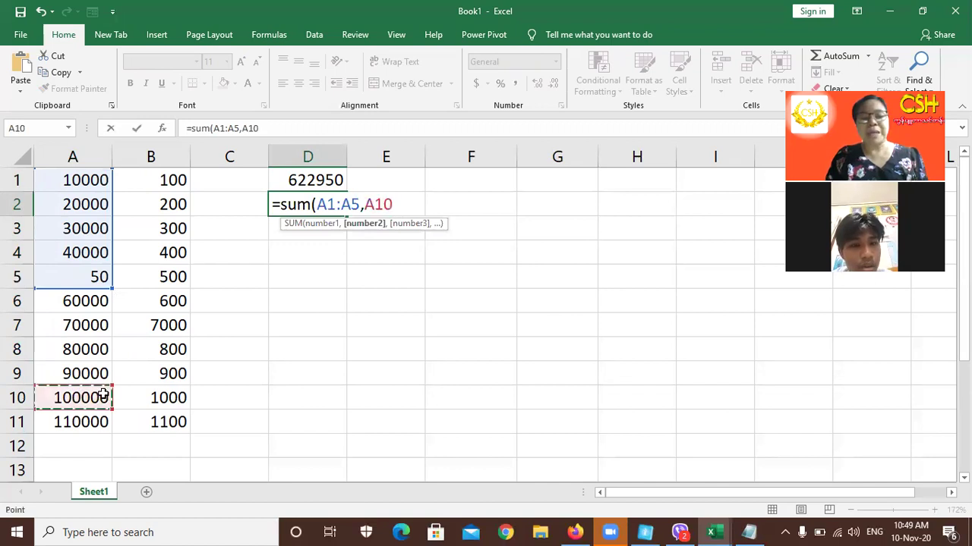
pyautogui.moveTo(103, 396); pyautogui.dragTo(117, 412)
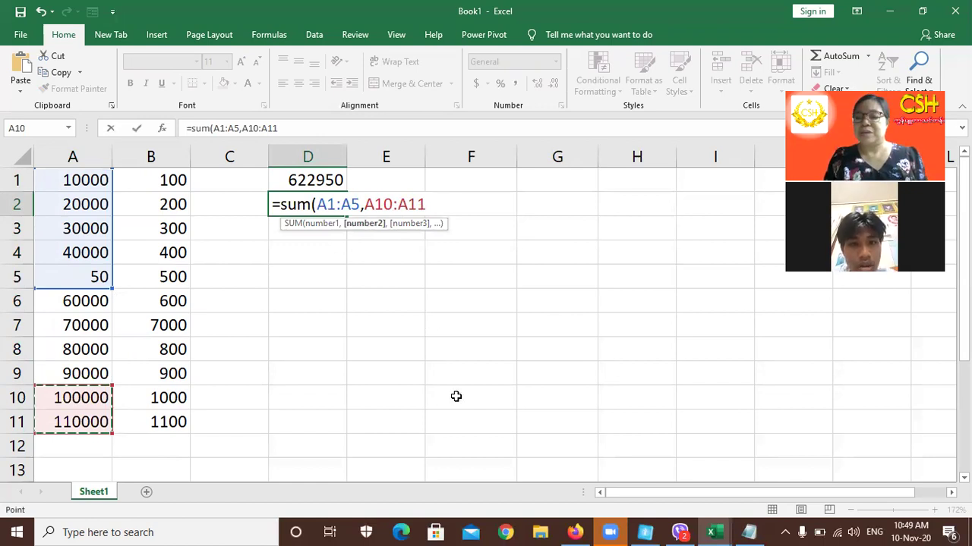
pyautogui.write(',')
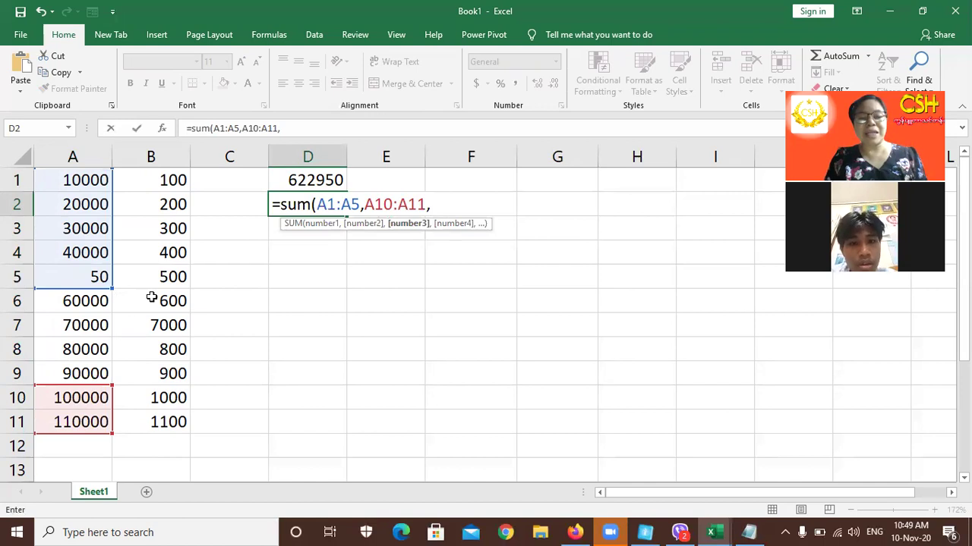
pyautogui.moveTo(152, 298); pyautogui.dragTo(159, 374)
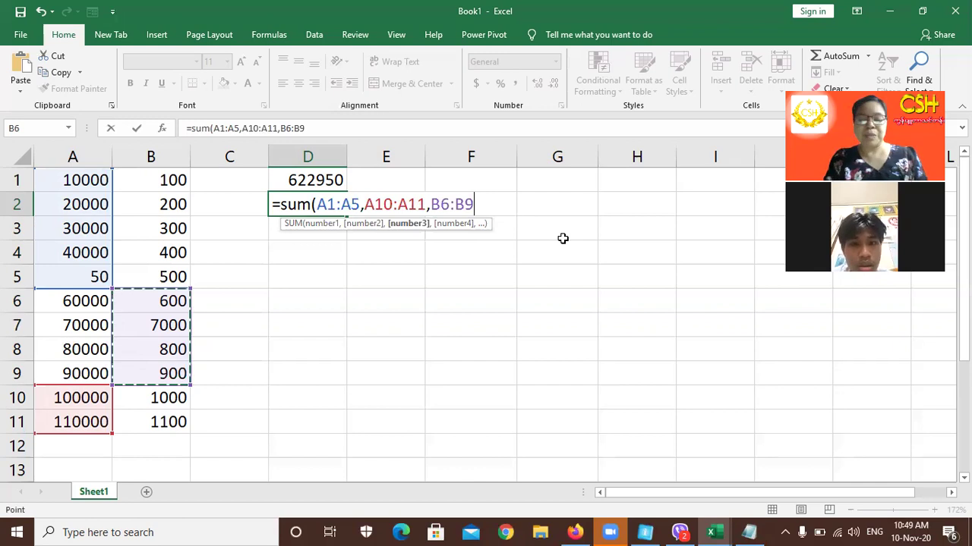
pyautogui.write(')')
pyautogui.press('Return')
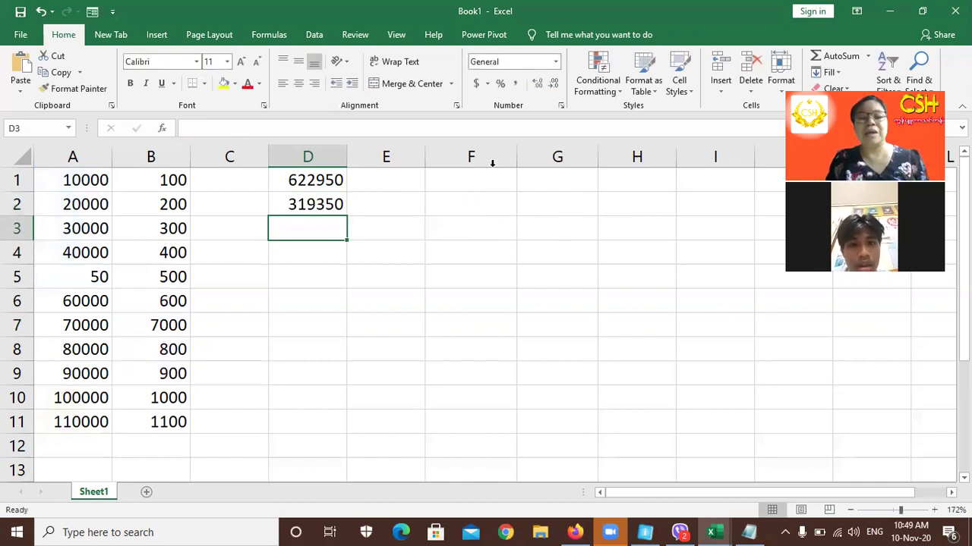
# Enter =SUM(A1:B11) in E1, matching D1's 622950.
pyautogui.click(404, 174)
pyautogui.write('=s')
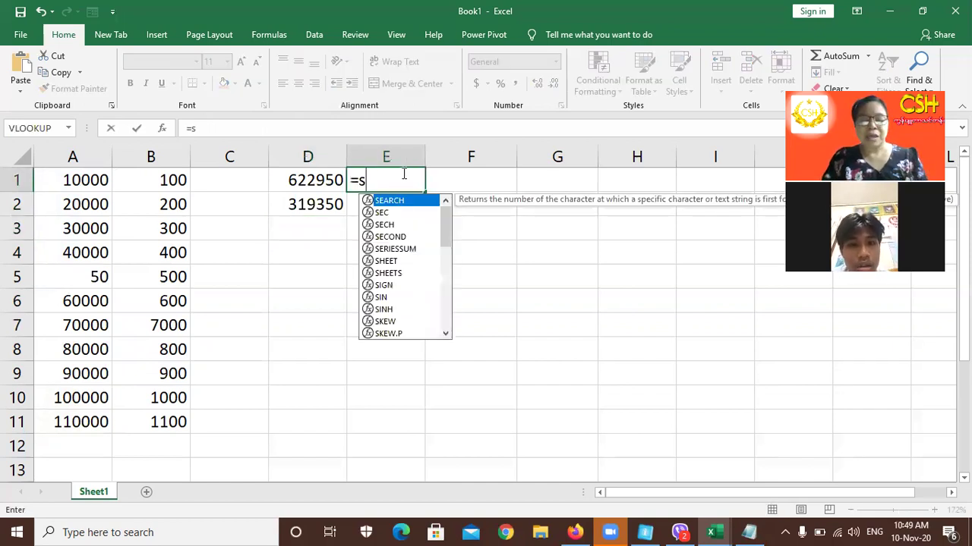
pyautogui.write('um(')
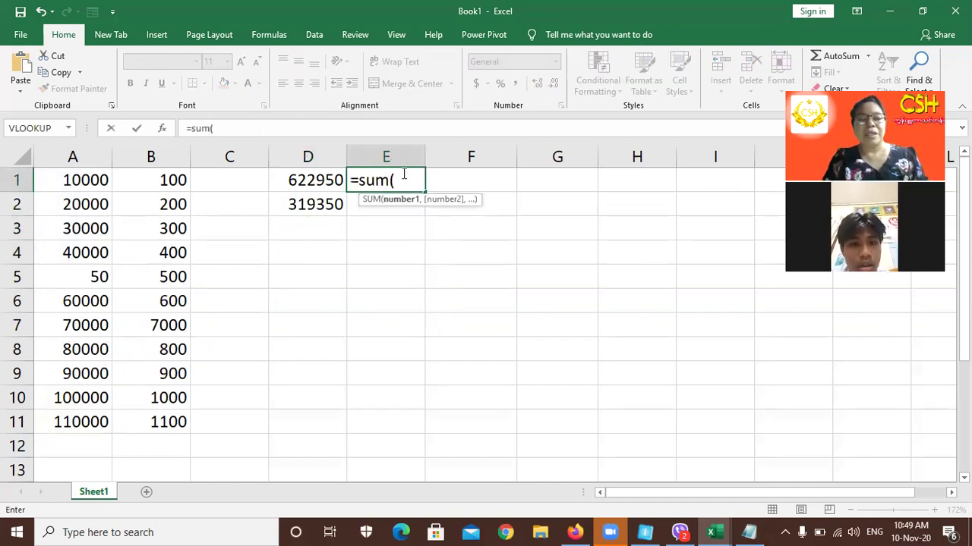
pyautogui.moveTo(84, 180); pyautogui.dragTo(120, 414)
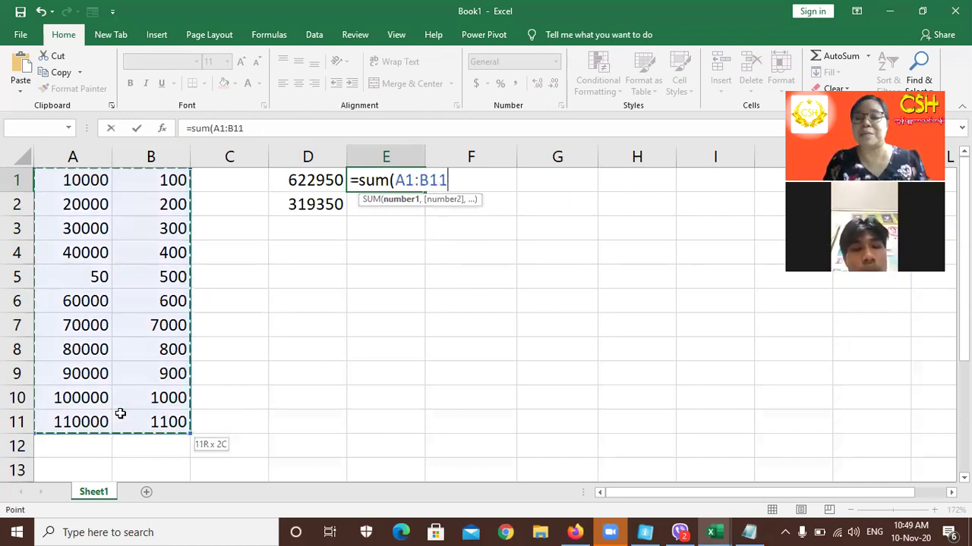
pyautogui.moveTo(120, 413); pyautogui.dragTo(120, 414)
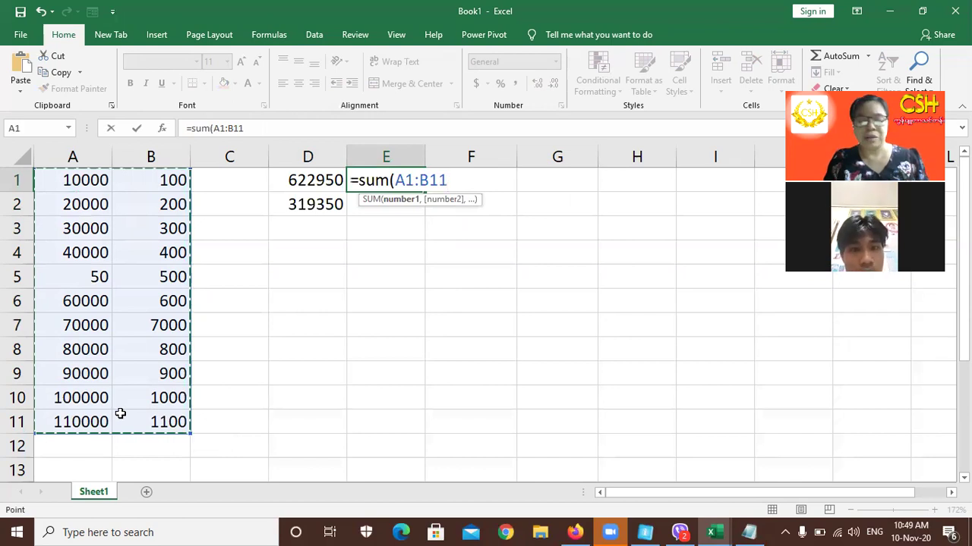
pyautogui.write(')\\')
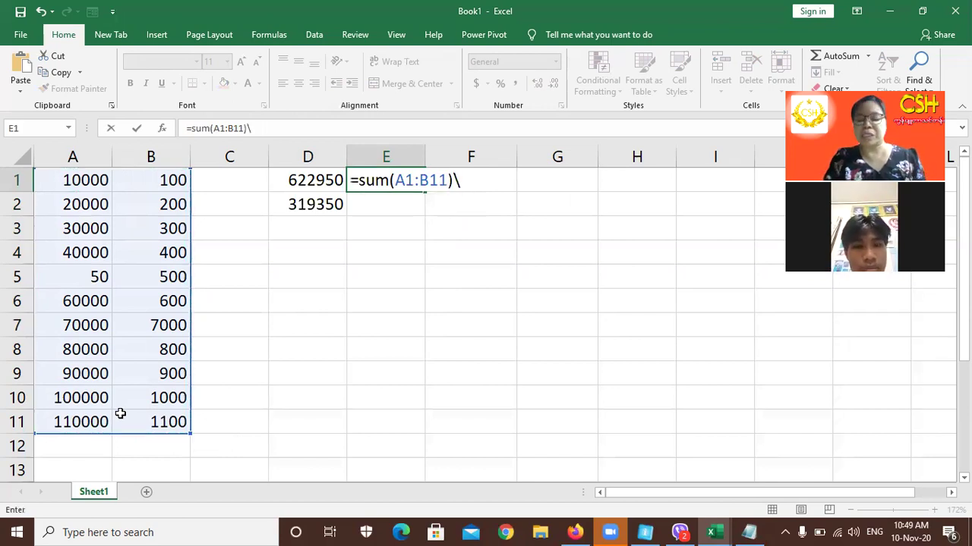
pyautogui.press('Return')
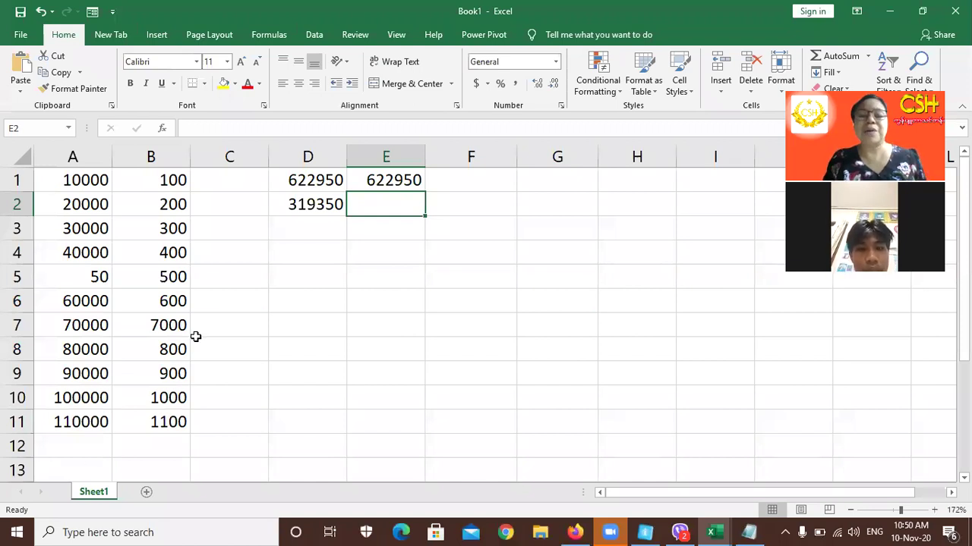
pyautogui.click(303, 231)
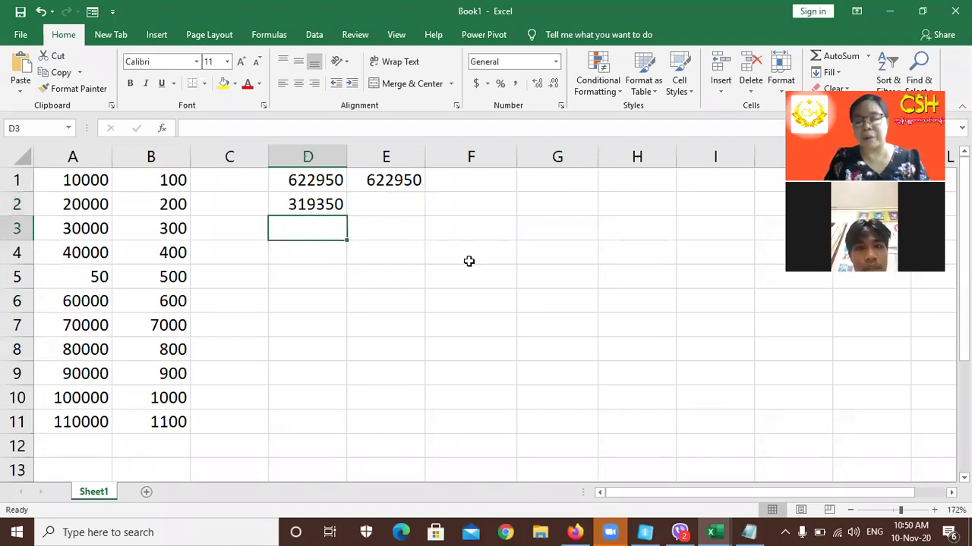
# Enter =SUM(A1:A5,A9:A11,B3:B6,B9:B11) in D3, giving 404850.
pyautogui.write('=')
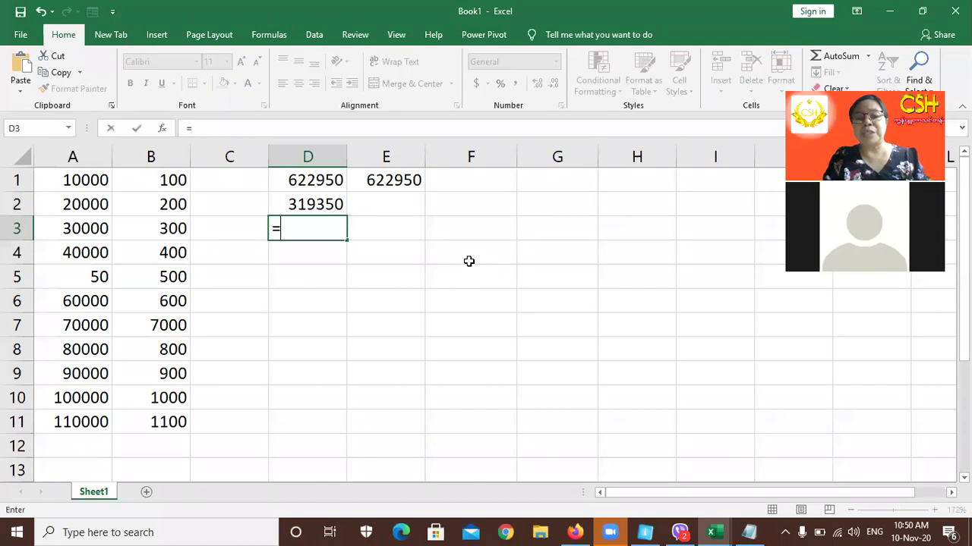
pyautogui.write('sum')
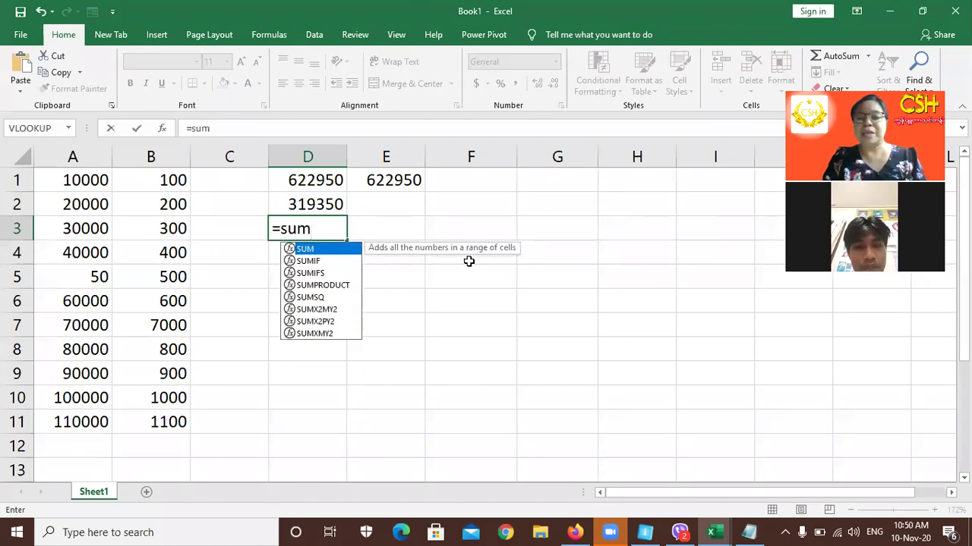
pyautogui.write('(')
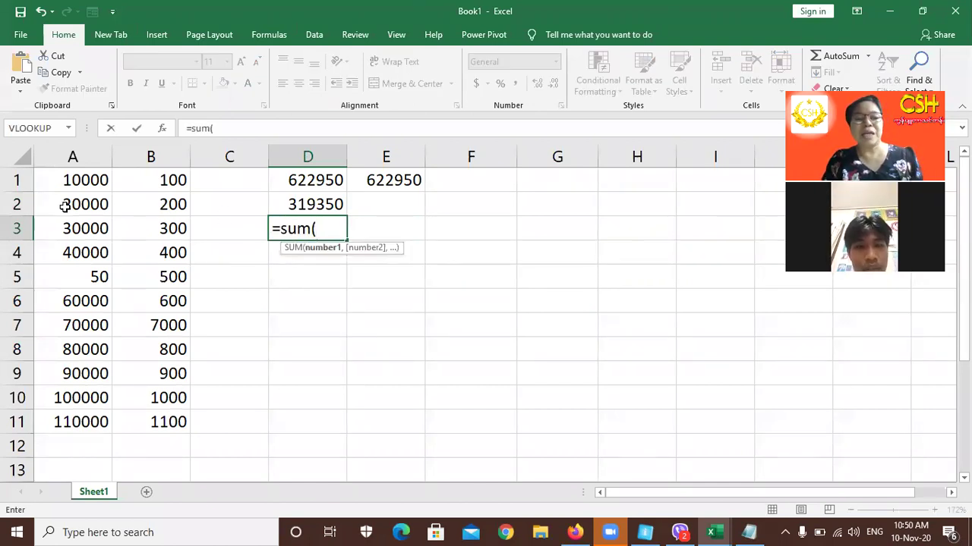
pyautogui.moveTo(69, 184); pyautogui.dragTo(86, 273)
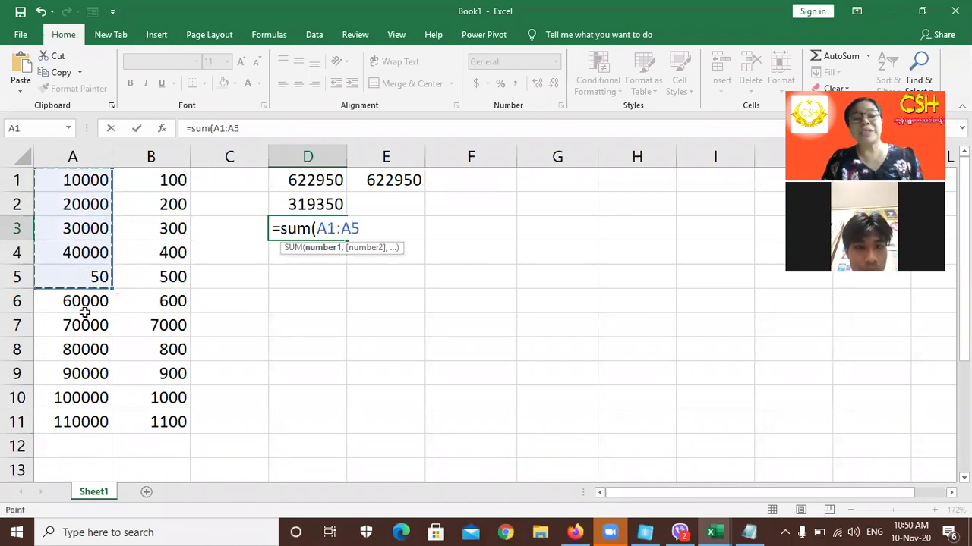
pyautogui.write(',')
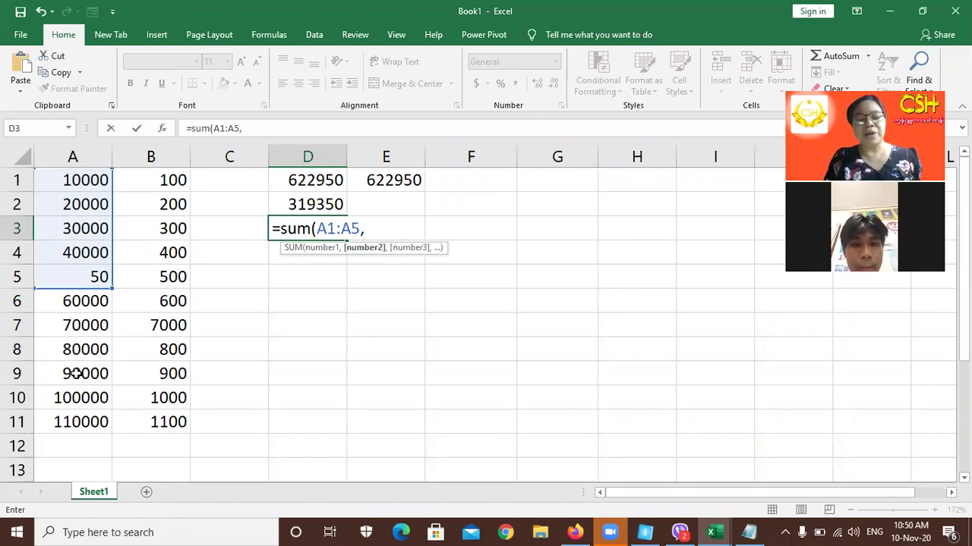
pyautogui.moveTo(77, 374); pyautogui.dragTo(79, 414)
pyautogui.write(',')
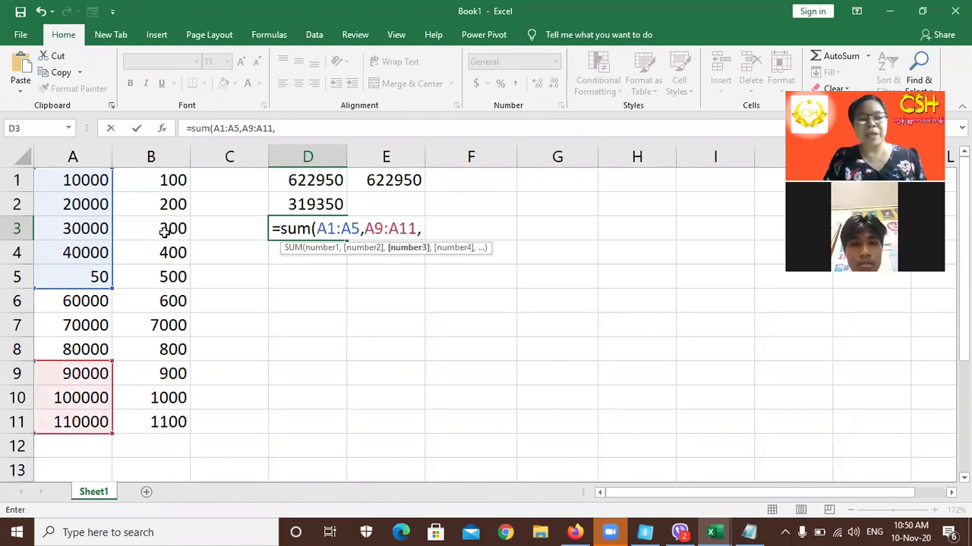
pyautogui.moveTo(164, 228); pyautogui.dragTo(169, 302)
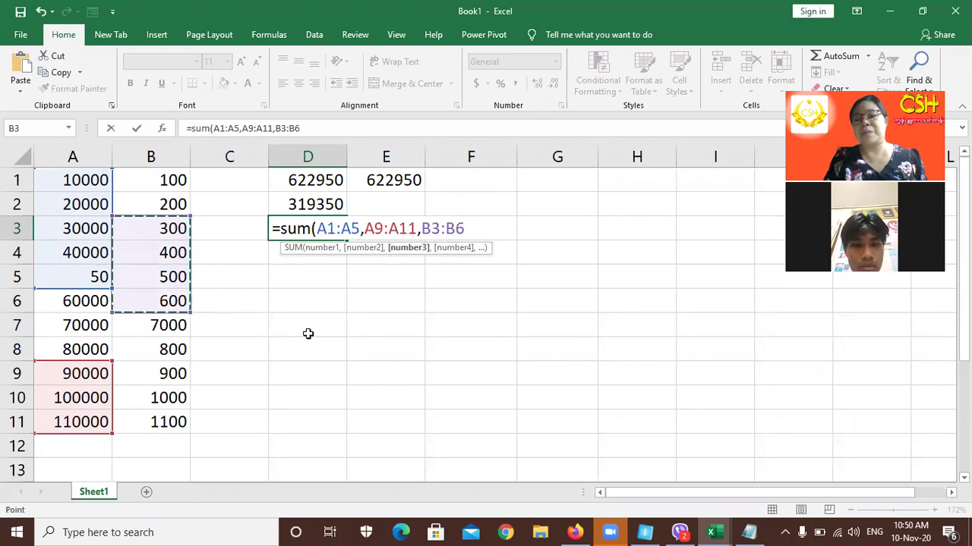
pyautogui.write(',')
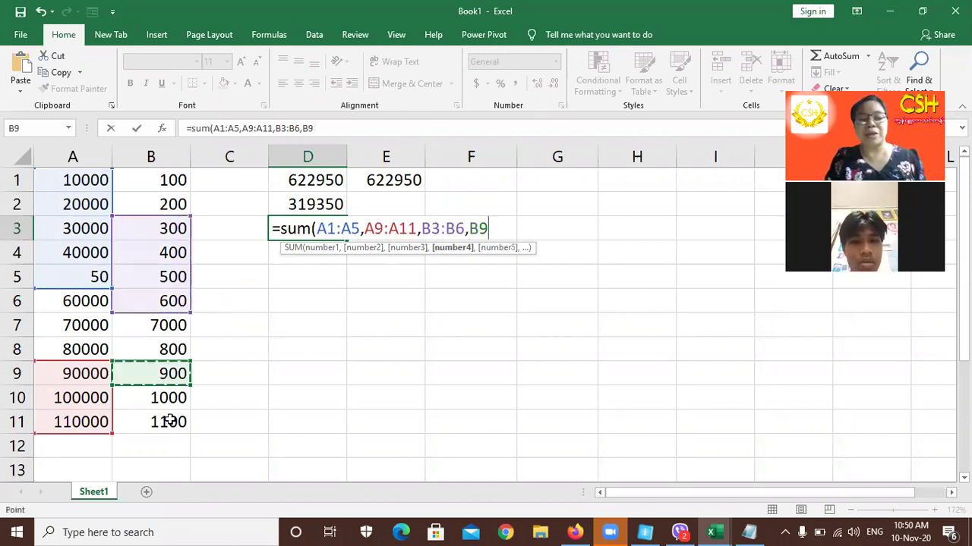
pyautogui.moveTo(167, 374); pyautogui.dragTo(171, 420)
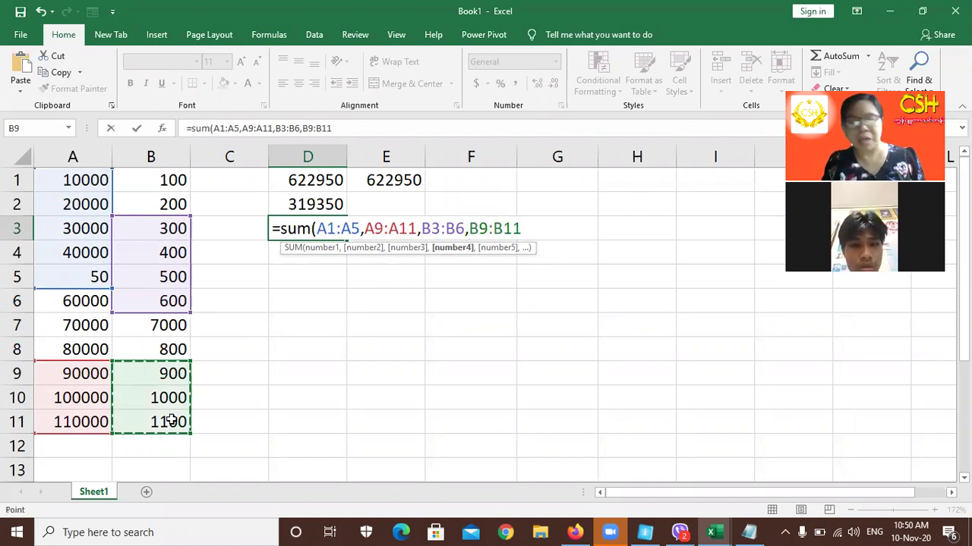
pyautogui.press('Return')
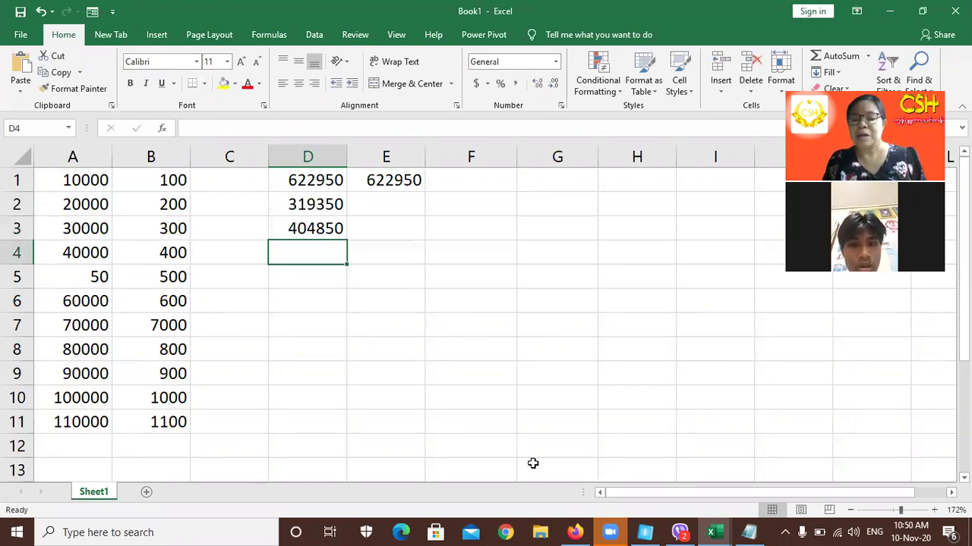
# Restore Notepad and add the lines =sum(cell range) and =sum(A1:D10).
pyautogui.click(750, 531)
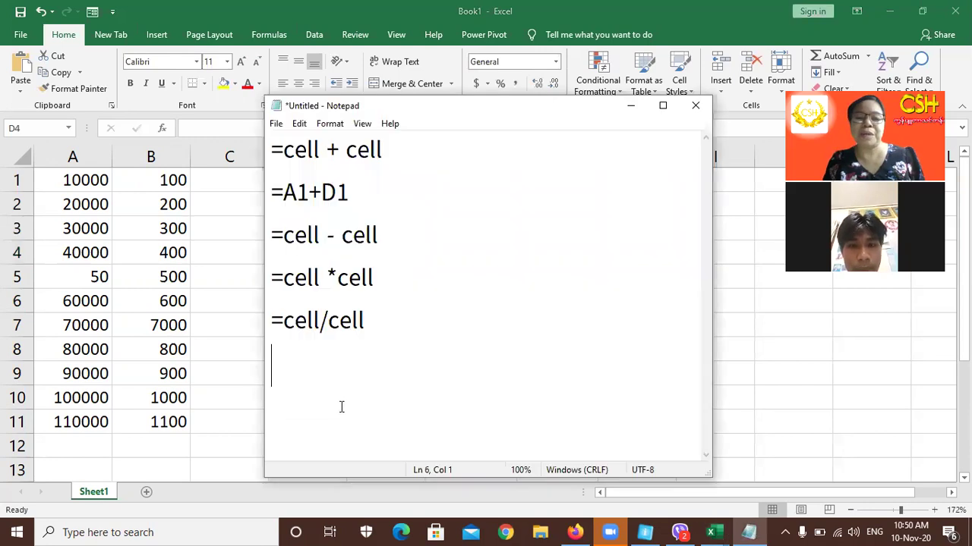
pyautogui.write('=s')
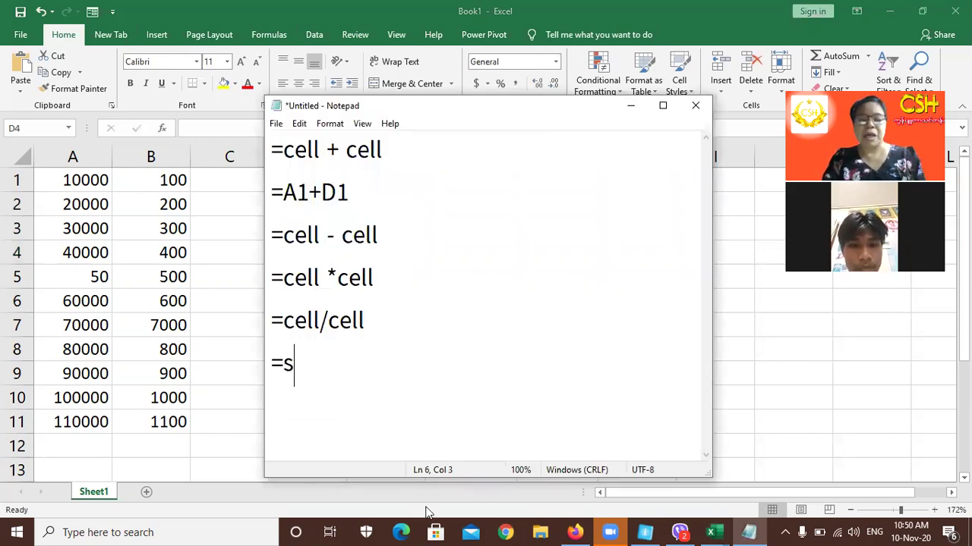
pyautogui.write('um(')
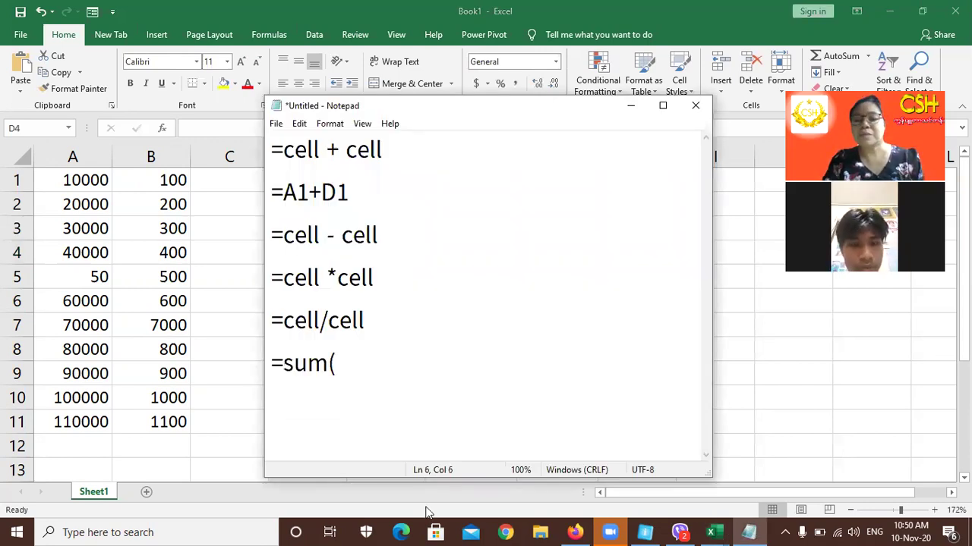
pyautogui.write('ce')
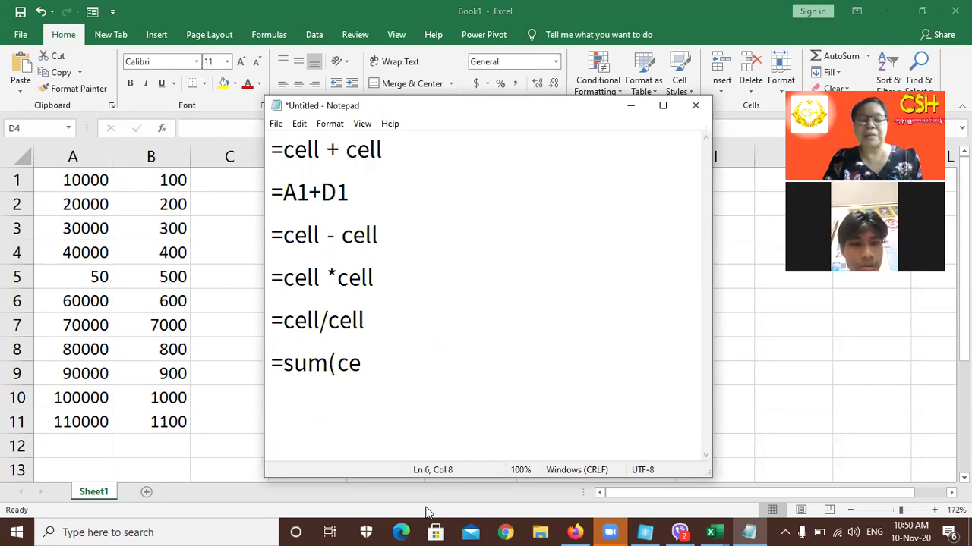
pyautogui.write('ll ')
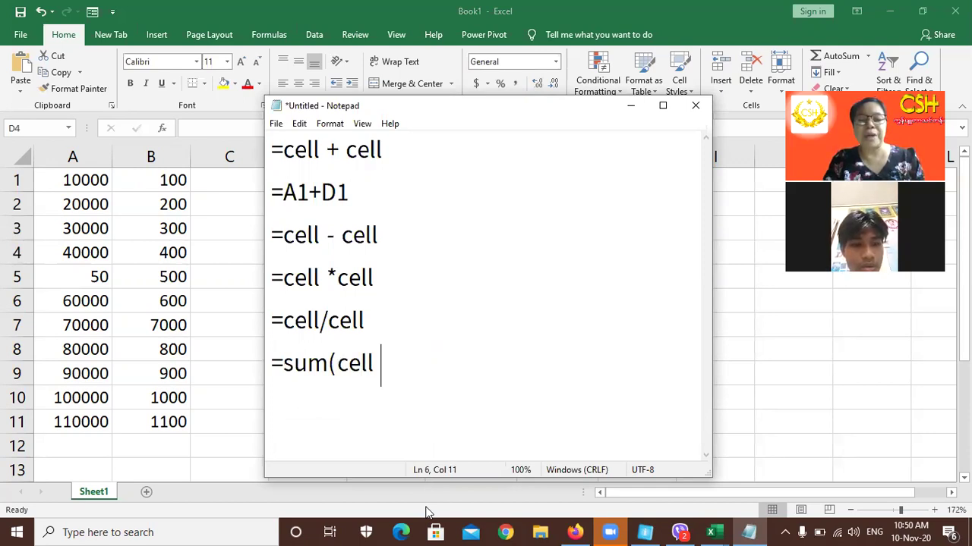
pyautogui.write('range)')
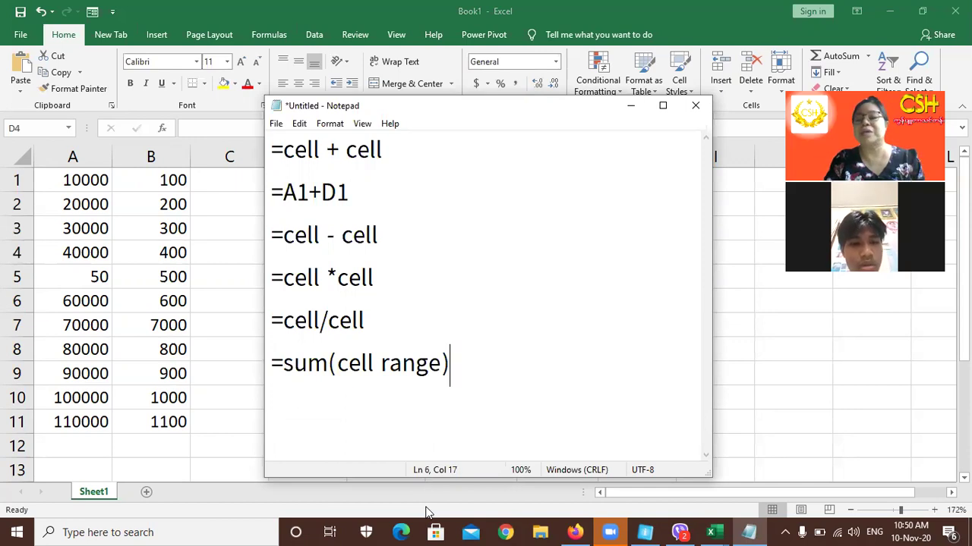
pyautogui.press('Return')
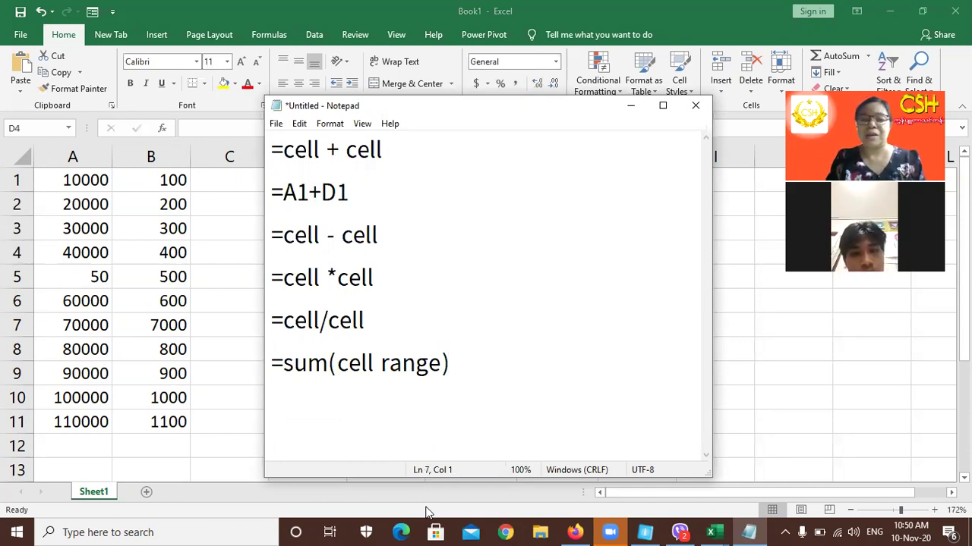
pyautogui.write('=s')
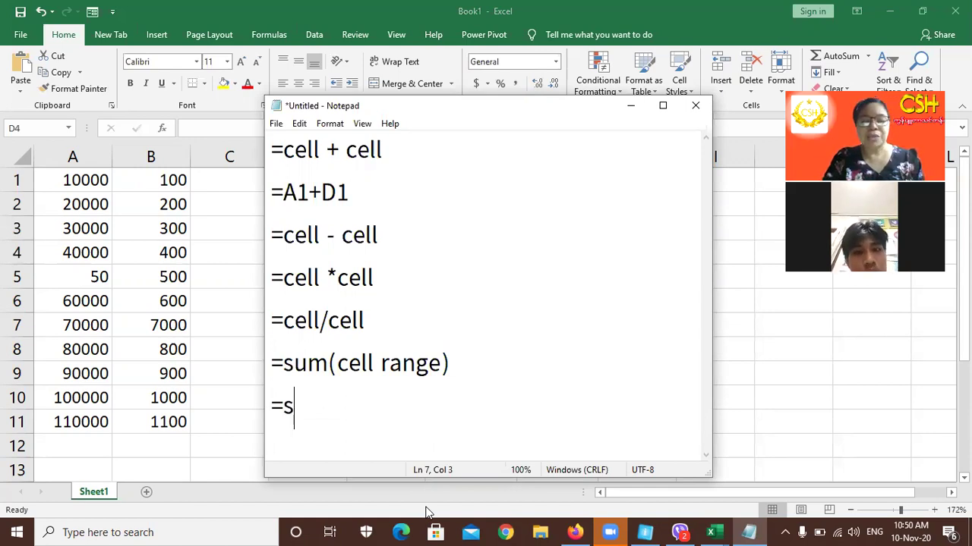
pyautogui.write('um(')
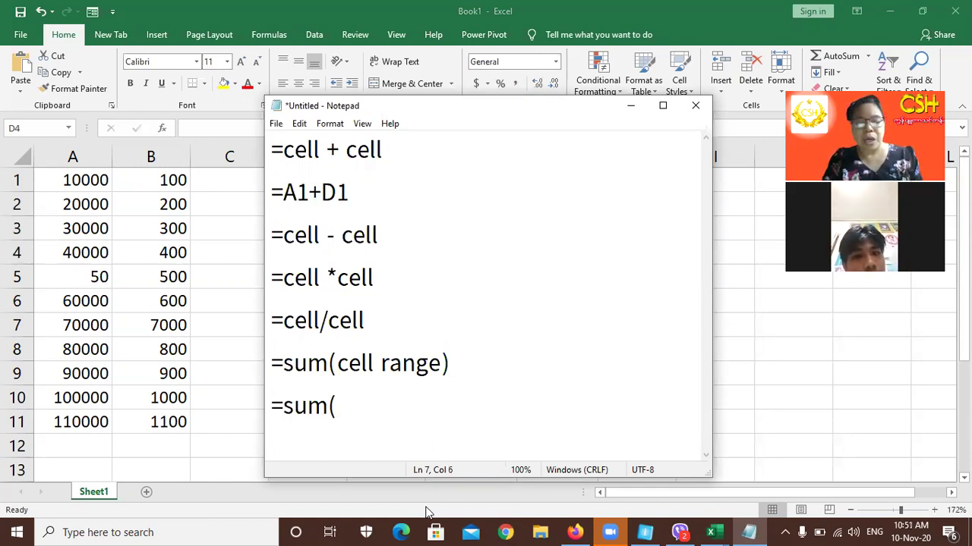
pyautogui.write('A1:')
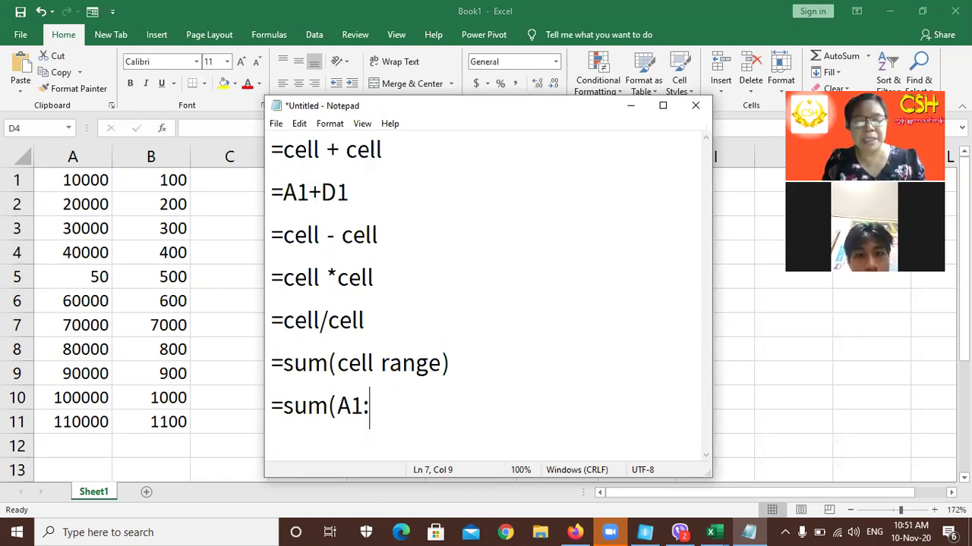
pyautogui.write('D10')
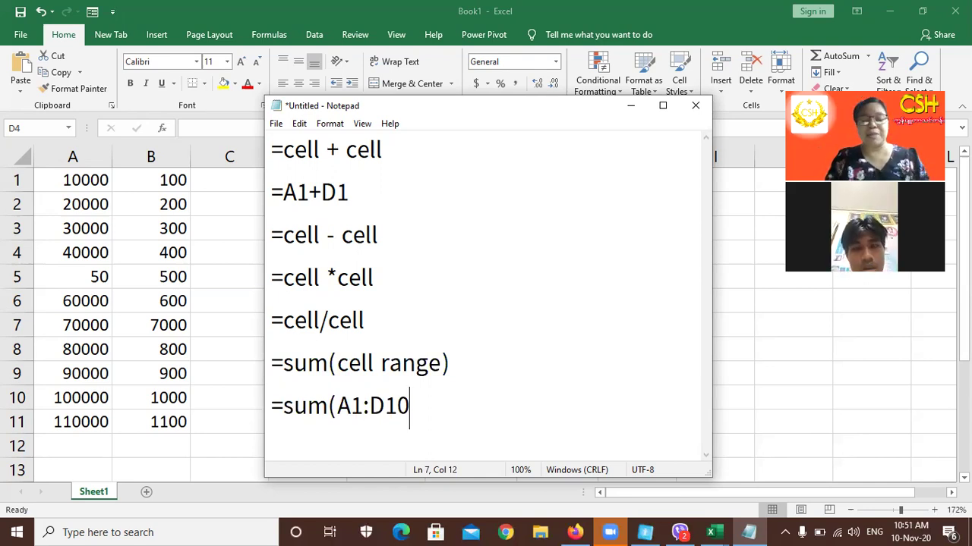
pyautogui.write(')')
pyautogui.press('Return')
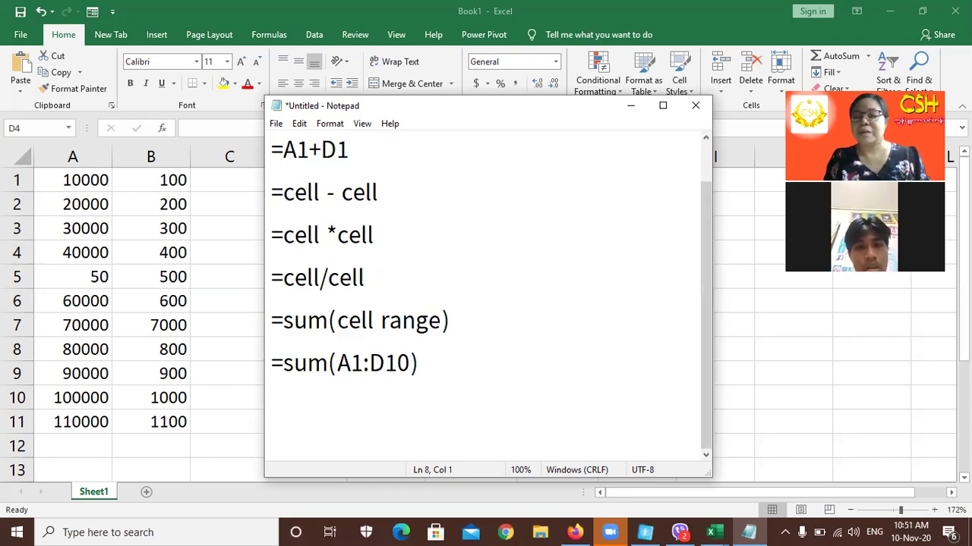
# Add the example =sum(A1:B10,D1:D10,Z100) on a new line and switch back to Excel.
pyautogui.write('=su')
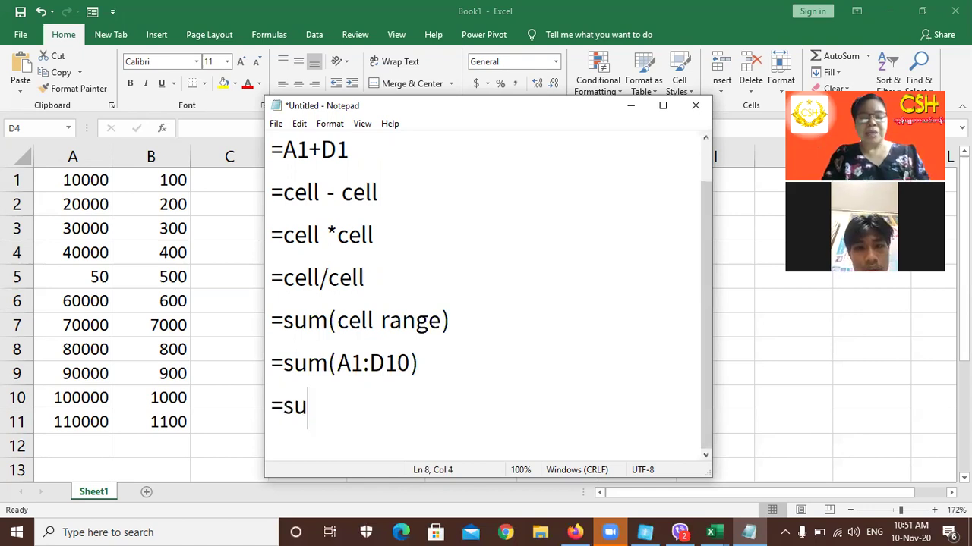
pyautogui.write('m(A')
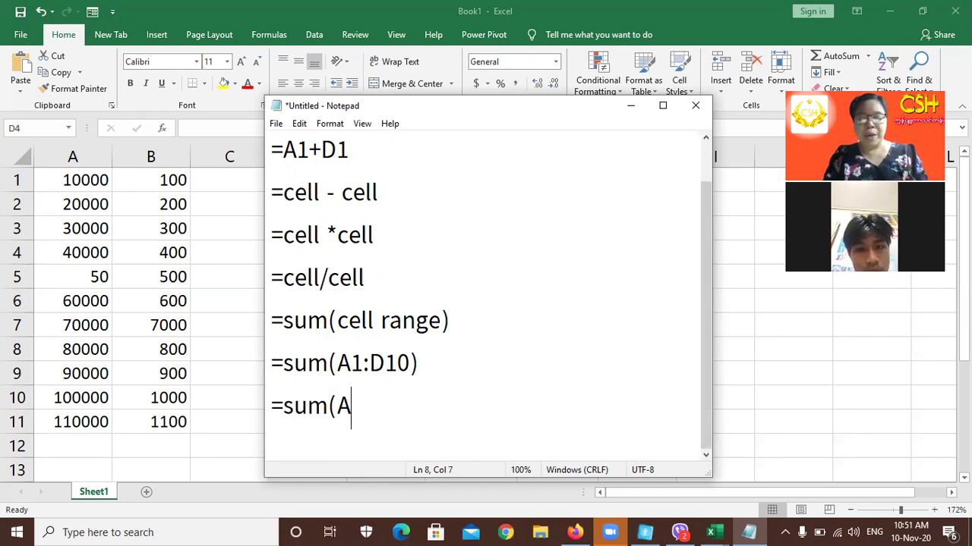
pyautogui.write('1:')
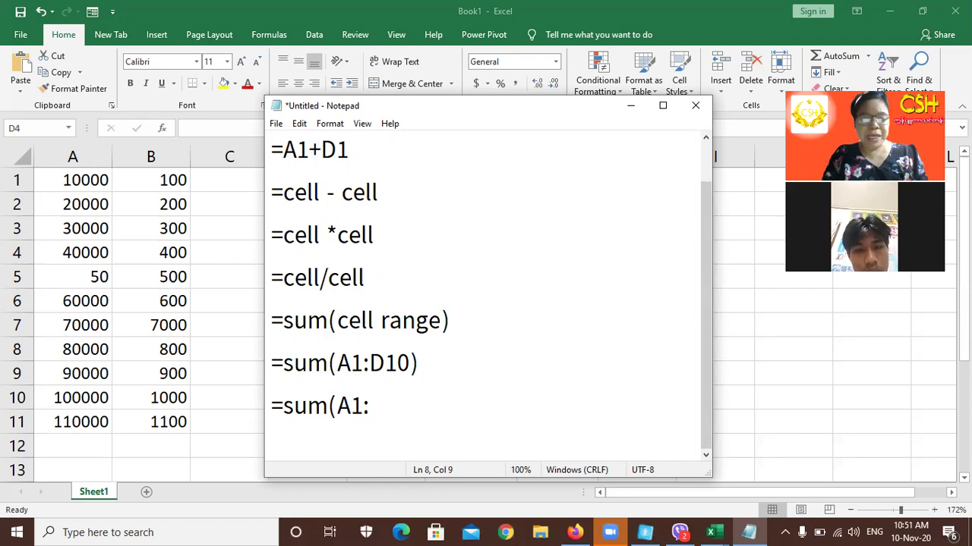
pyautogui.write('B10,')
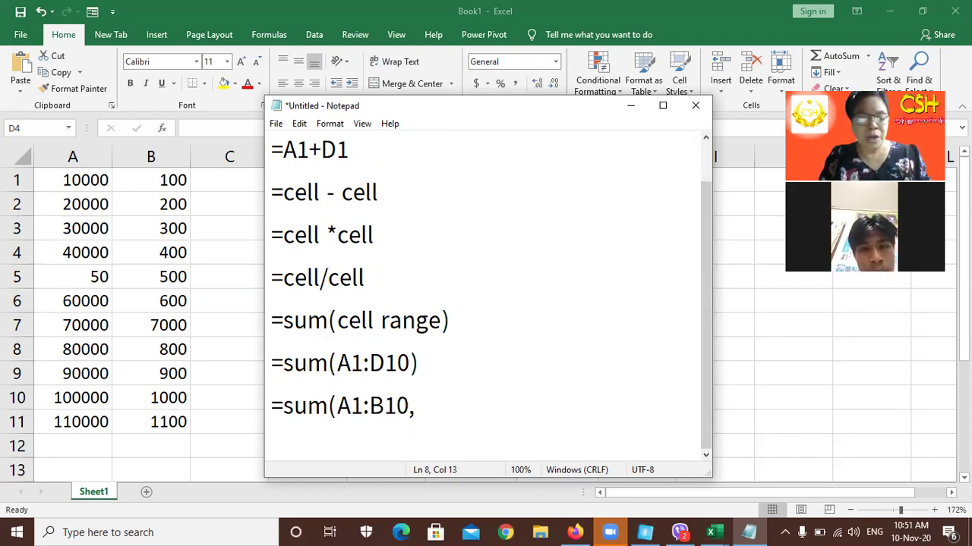
pyautogui.write('D1:')
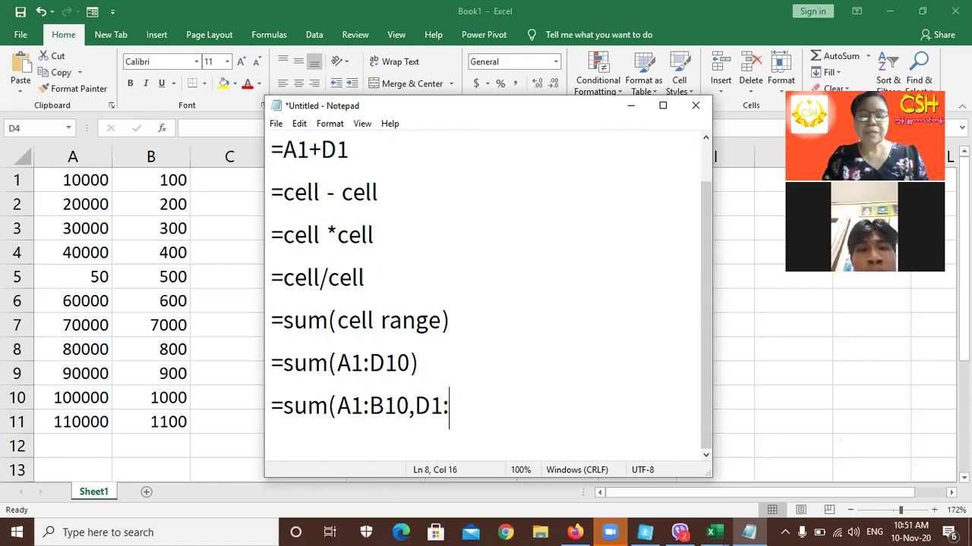
pyautogui.write('D2')
pyautogui.write('0')
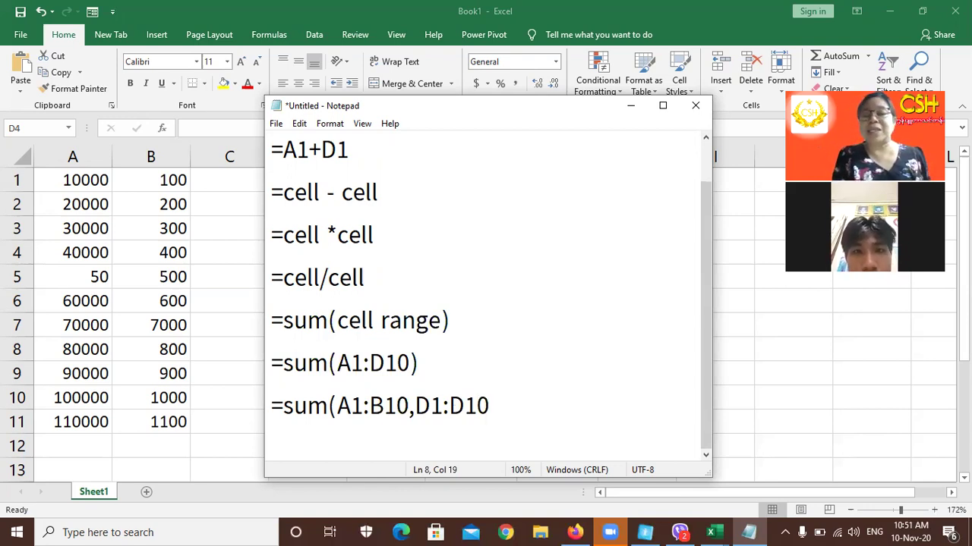
pyautogui.press('Delete')
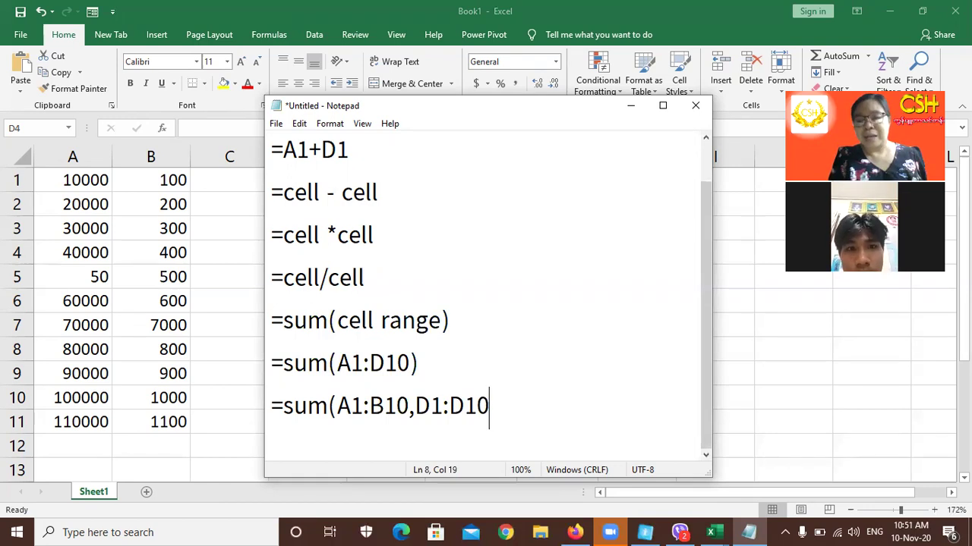
pyautogui.write(',')
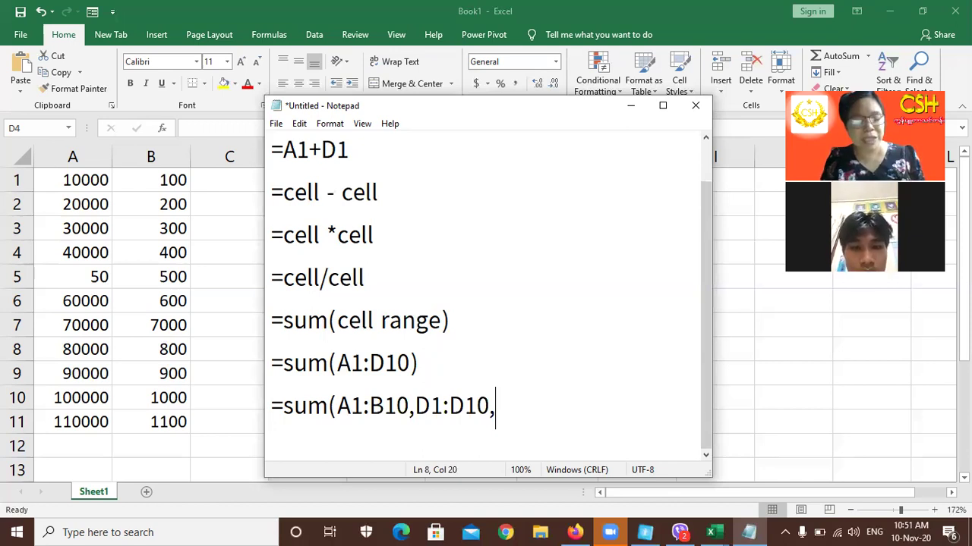
pyautogui.write('Z1')
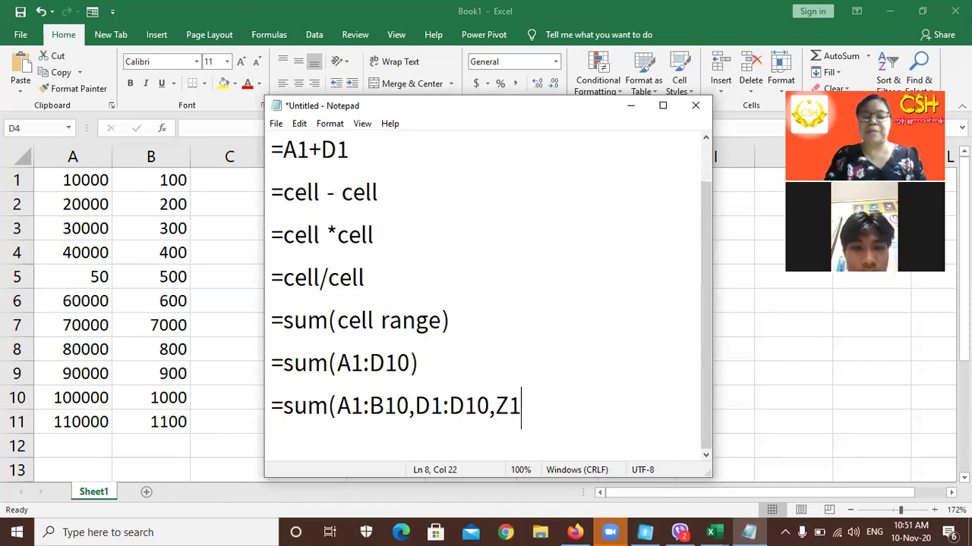
pyautogui.write('00')
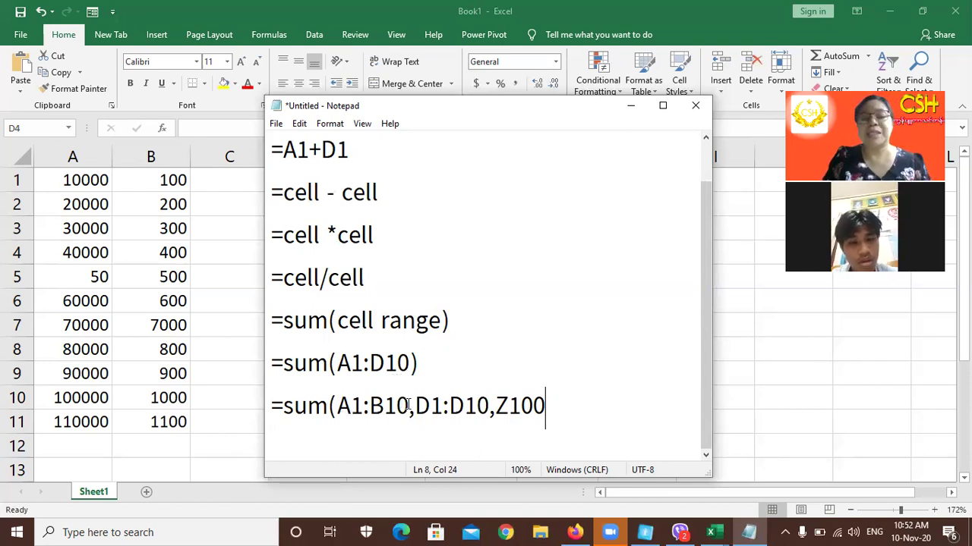
pyautogui.write(')')
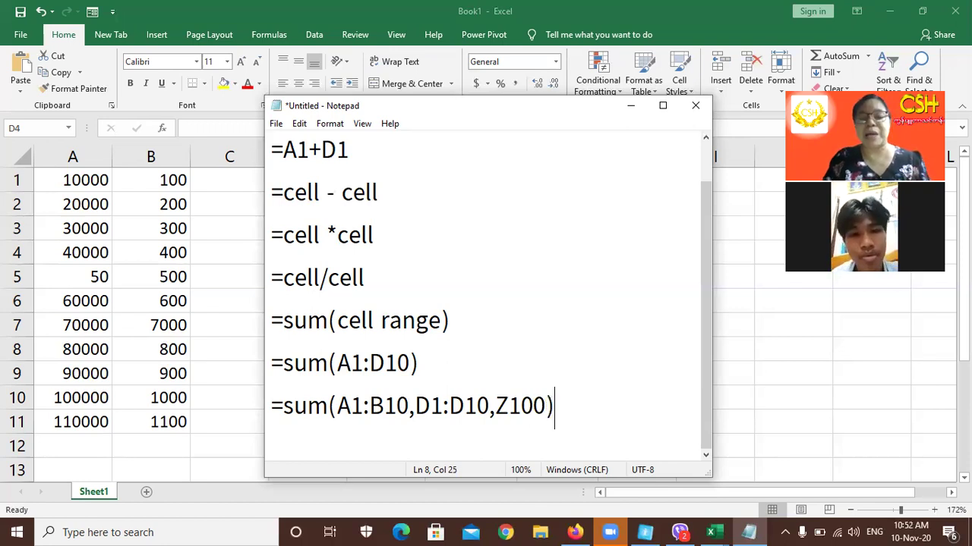
pyautogui.press('Return')
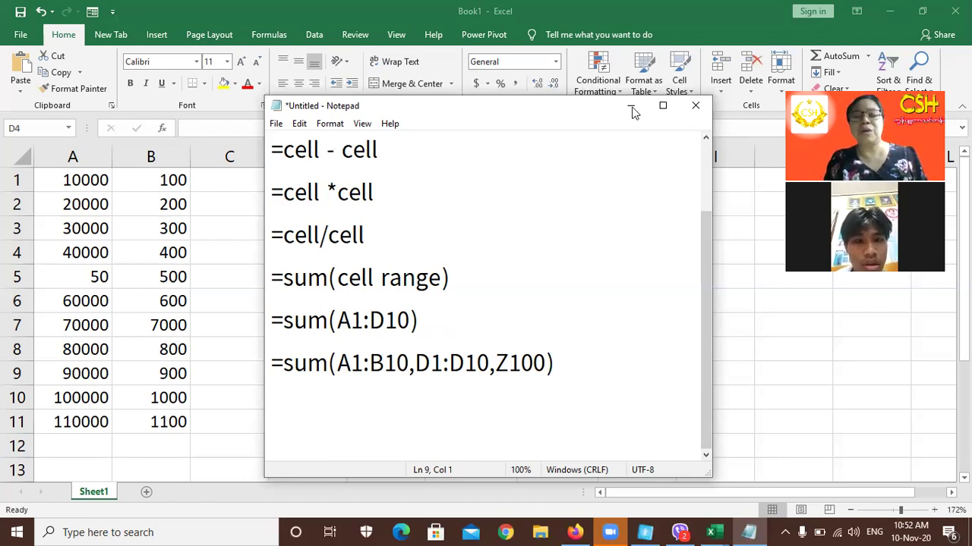
pyautogui.hotkey('alt', 'Tab')
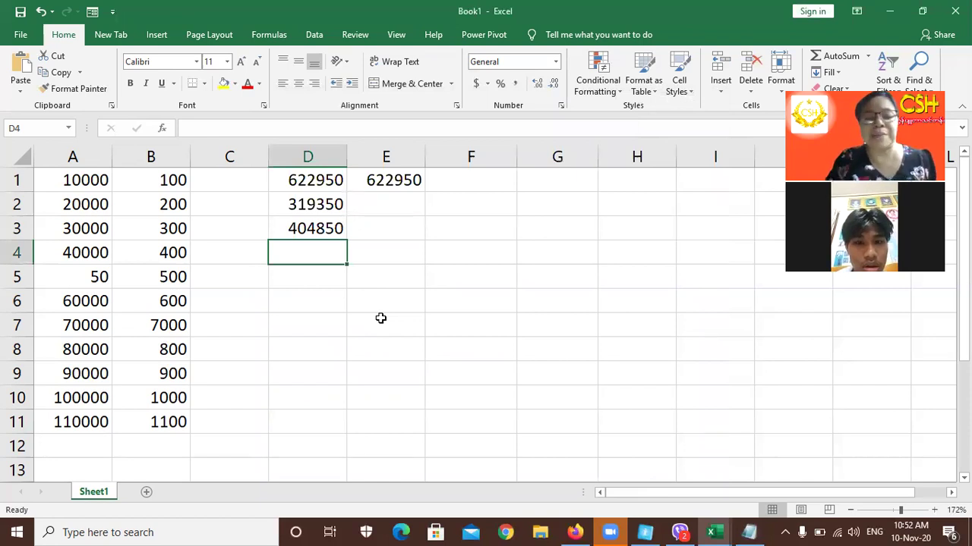
# Enter =PRODUCT(A1:B5) in D4, which displays 1.4E+31.
pyautogui.write('=p')
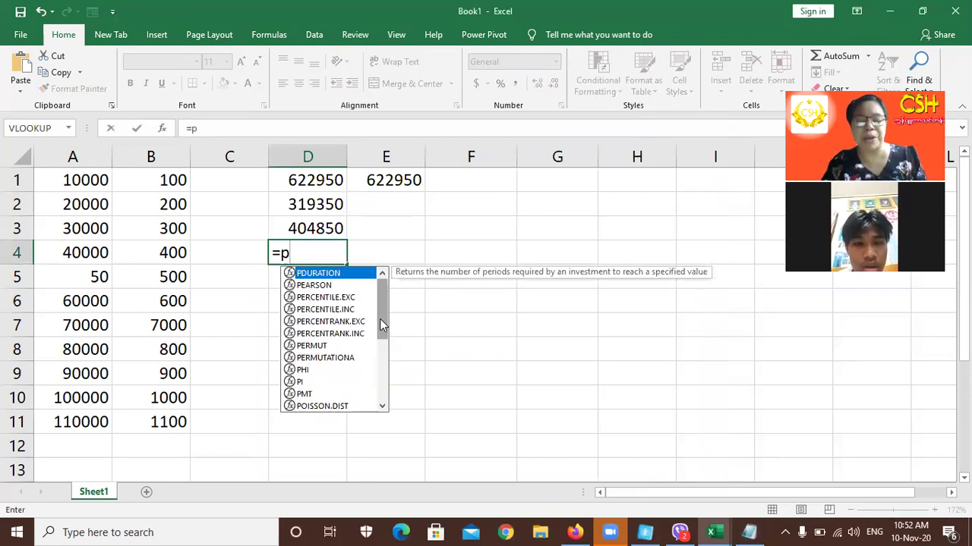
pyautogui.write('ro')
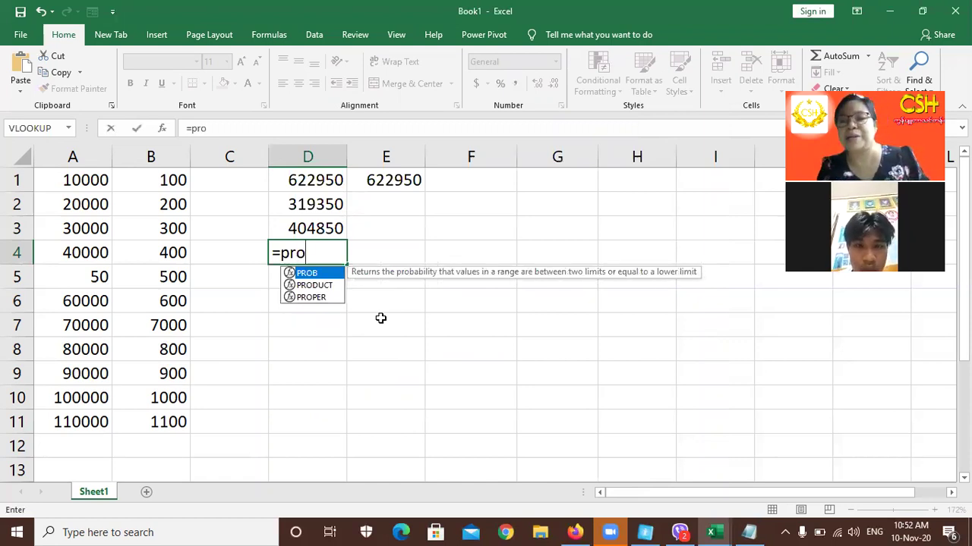
pyautogui.write('duct')
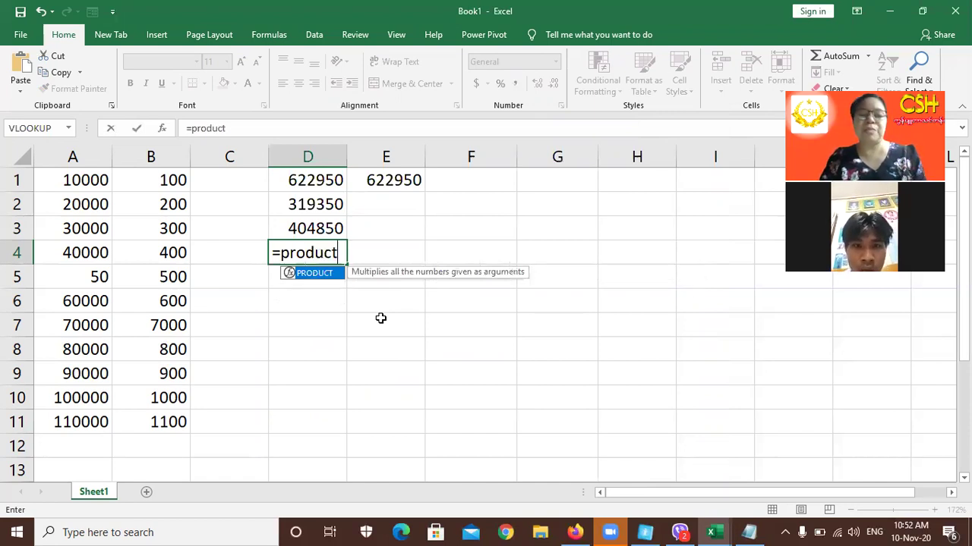
pyautogui.write('(')
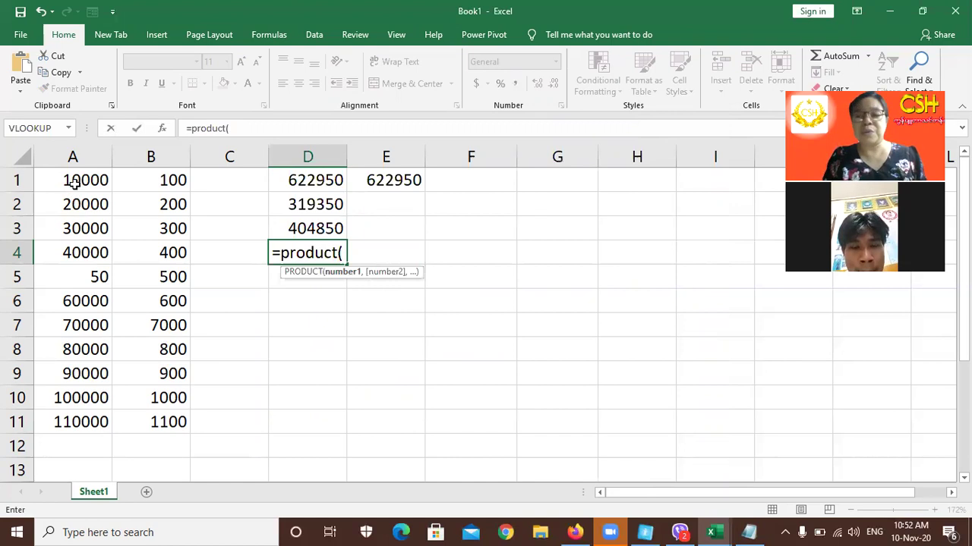
pyautogui.moveTo(74, 182)
pyautogui.mouseDown()
pyautogui.moveTo(187, 258)
pyautogui.moveTo(176, 275)
pyautogui.mouseUp()
pyautogui.write(')')
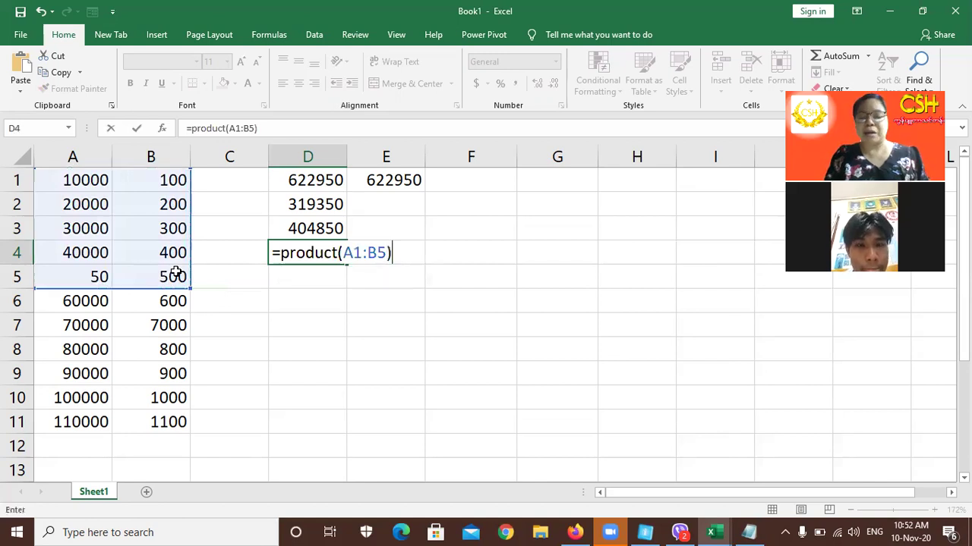
pyautogui.press('Return')
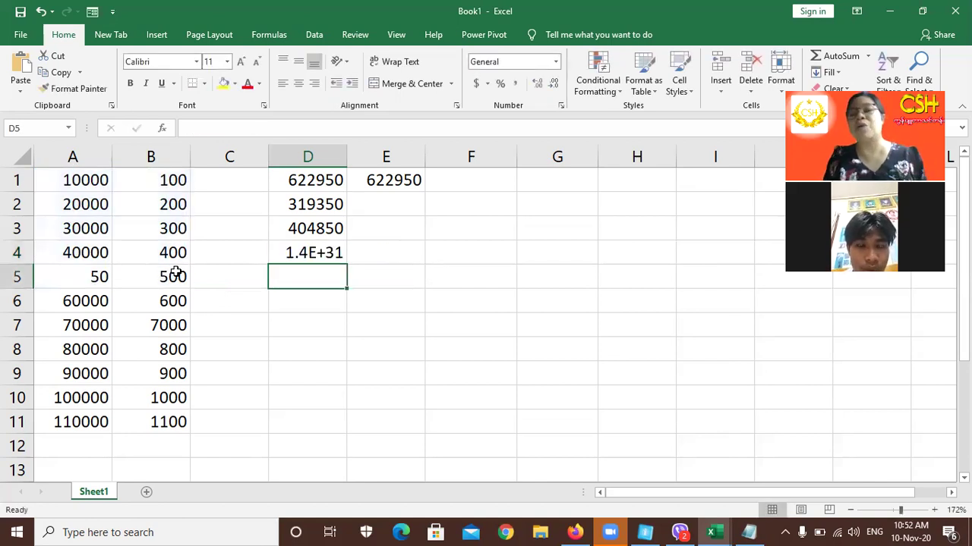
# Start an =A1*B2 multiplication formula in D5, then discard it.
pyautogui.write('=')
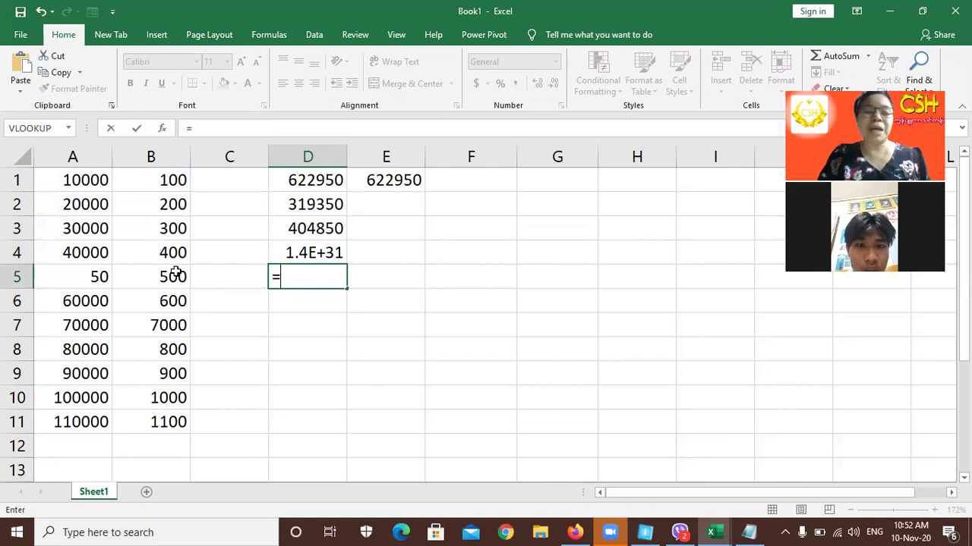
pyautogui.click(73, 178)
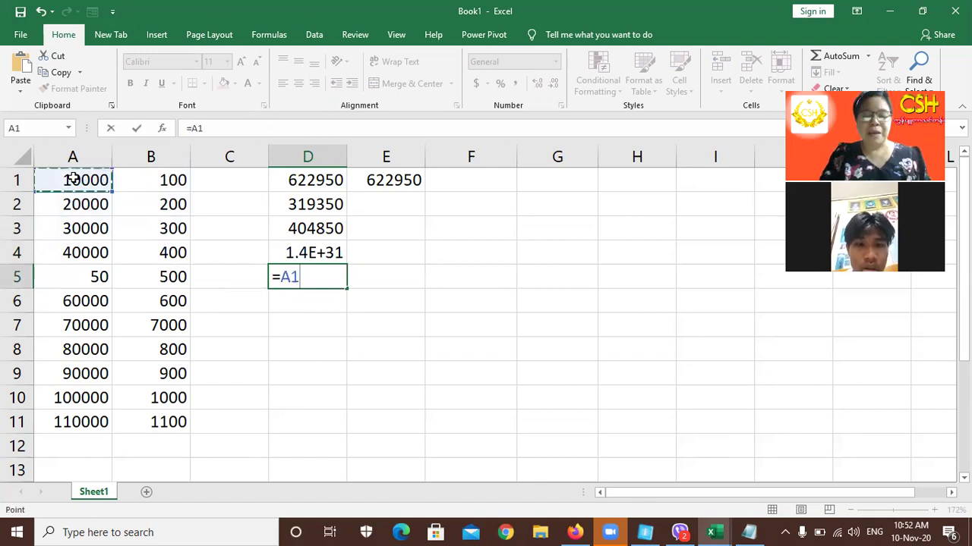
pyautogui.write('*')
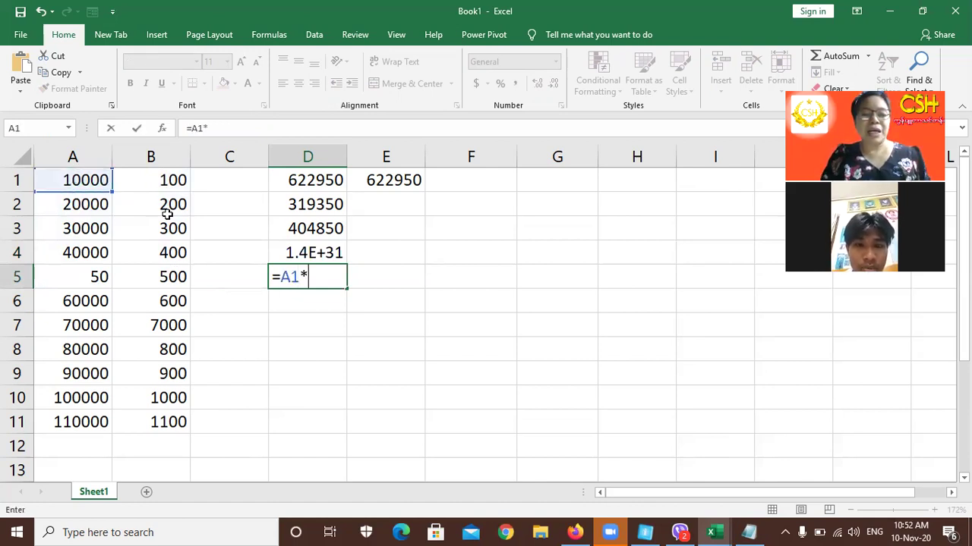
pyautogui.click(167, 207)
pyautogui.write('*')
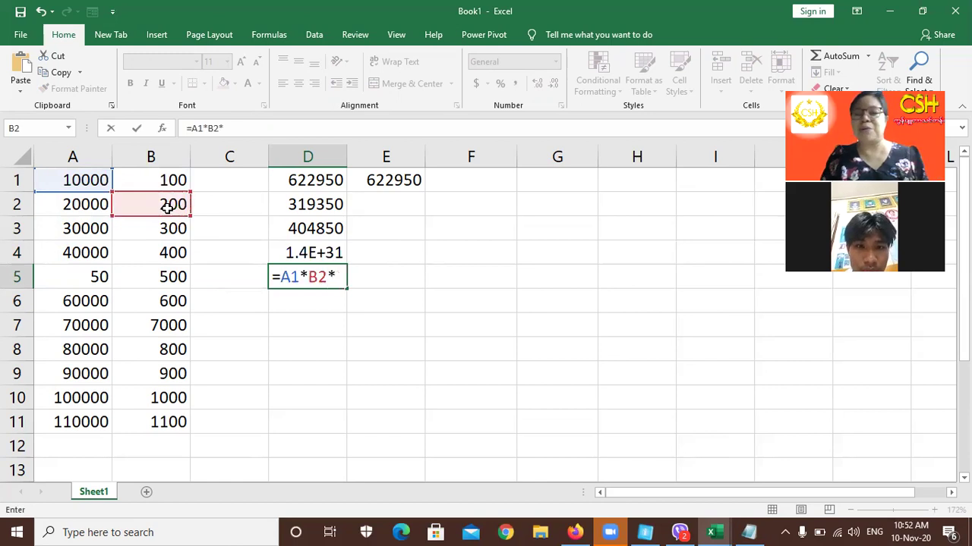
pyautogui.press('BackSpace')
pyautogui.press('BackSpace')
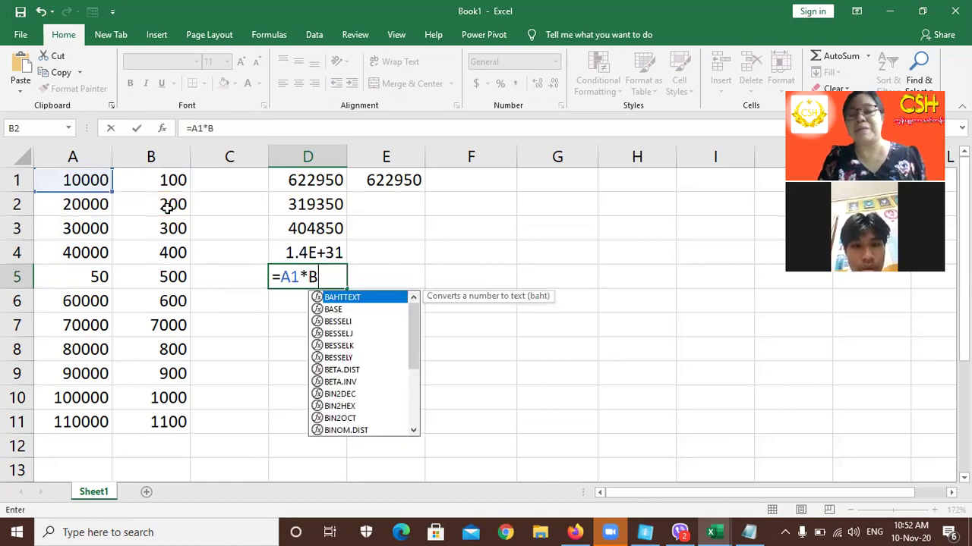
pyautogui.press('Escape')
pyautogui.press('Escape')
# Enter a SUM of A1:B5 in D5, showing 101550.
pyautogui.write('=')
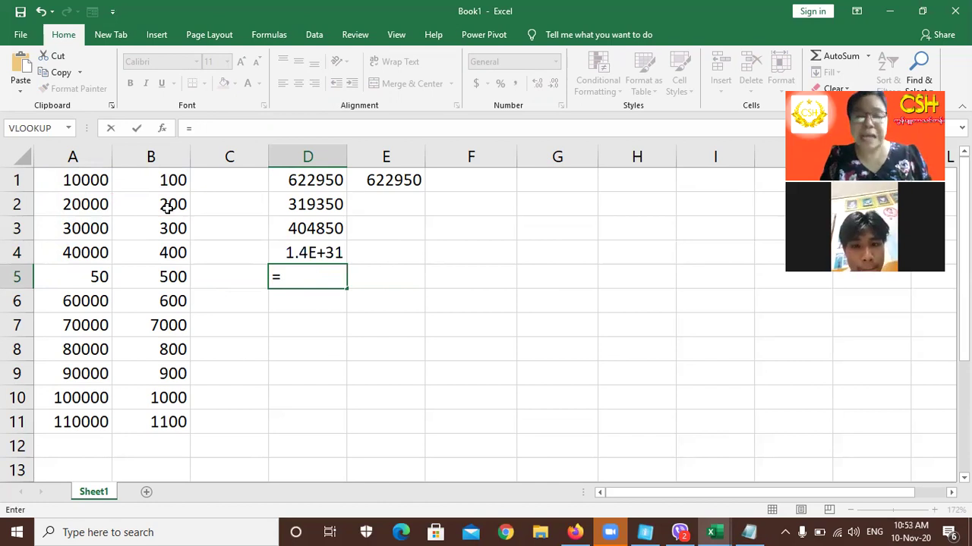
pyautogui.write('s')
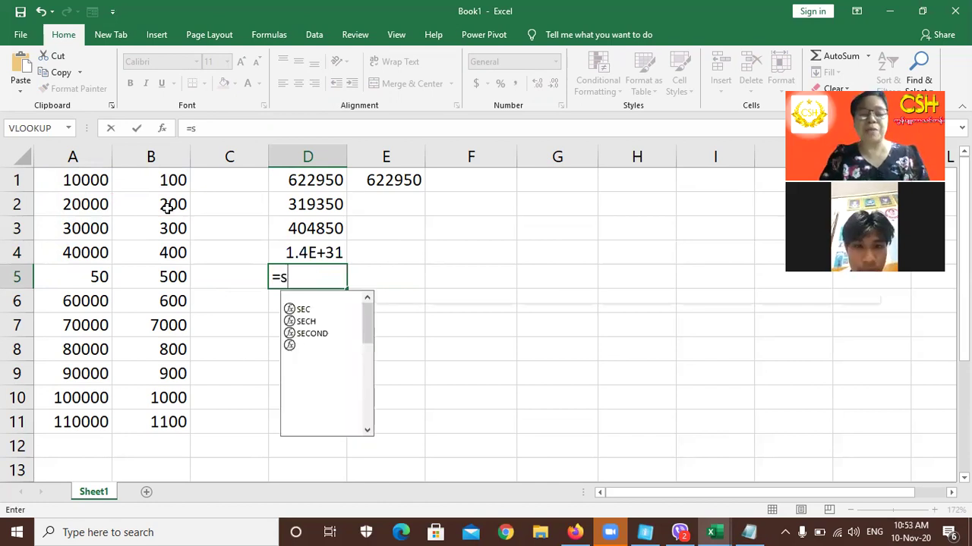
pyautogui.write('um(')
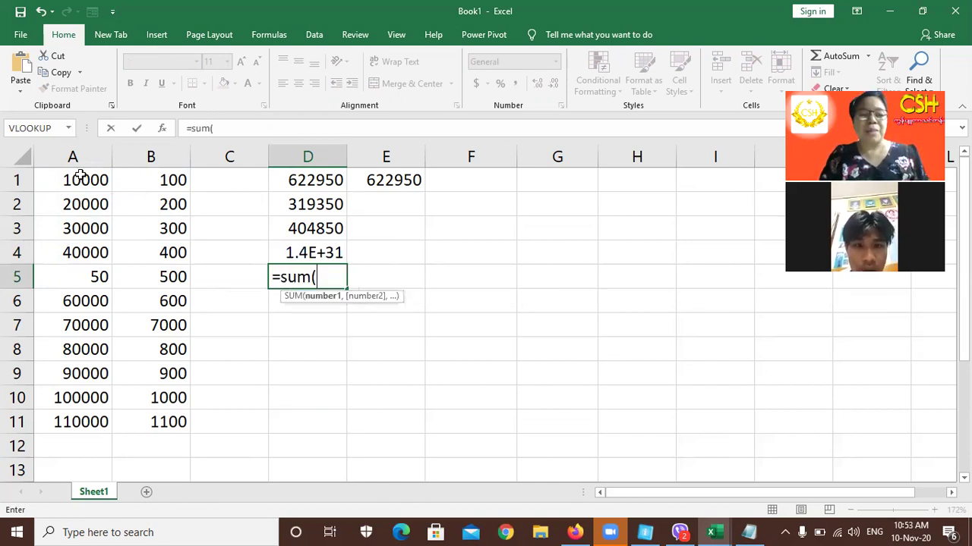
pyautogui.click(81, 178)
pyautogui.write('+')
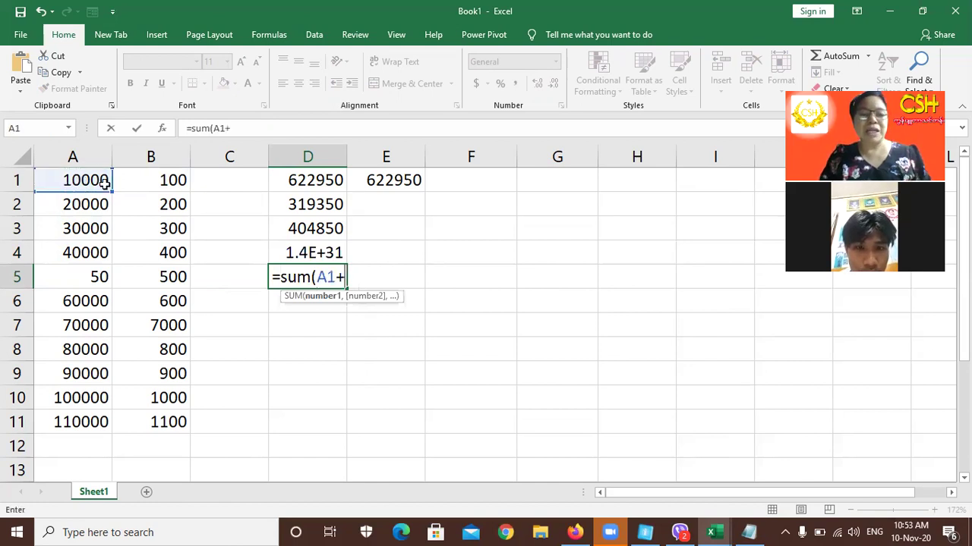
pyautogui.click(147, 177)
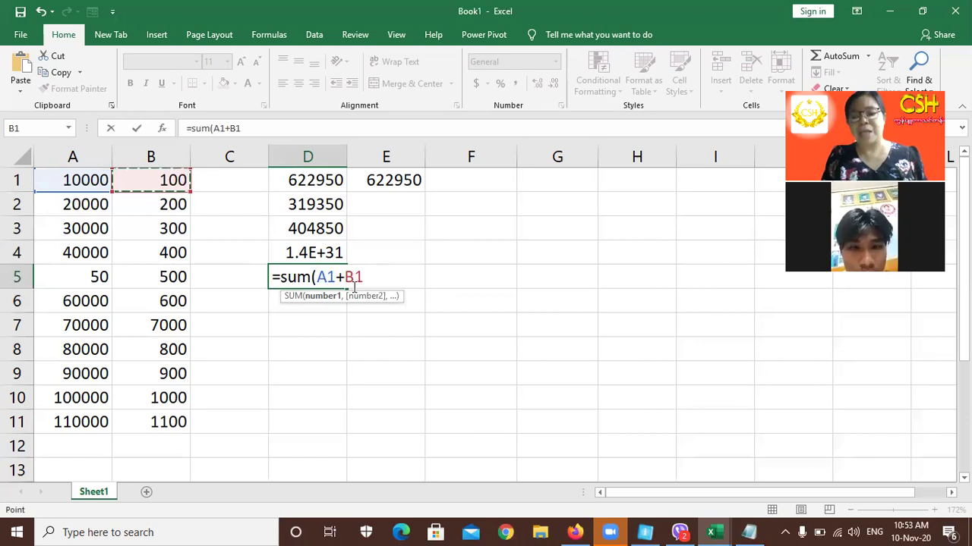
pyautogui.press('BackSpace')
pyautogui.press('BackSpace')
pyautogui.press('BackSpace')
pyautogui.press('BackSpace')
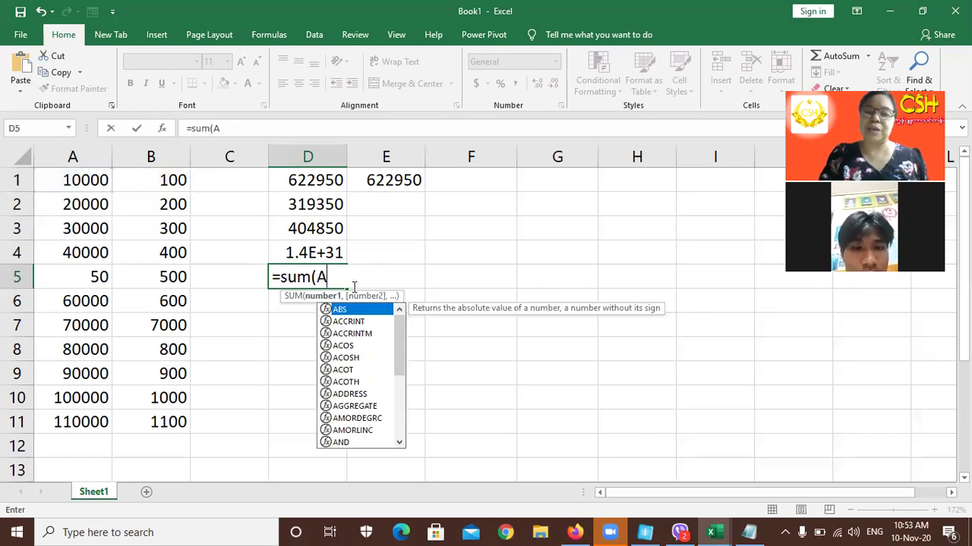
pyautogui.press('BackSpace')
pyautogui.press('BackSpace')
pyautogui.press('BackSpace')
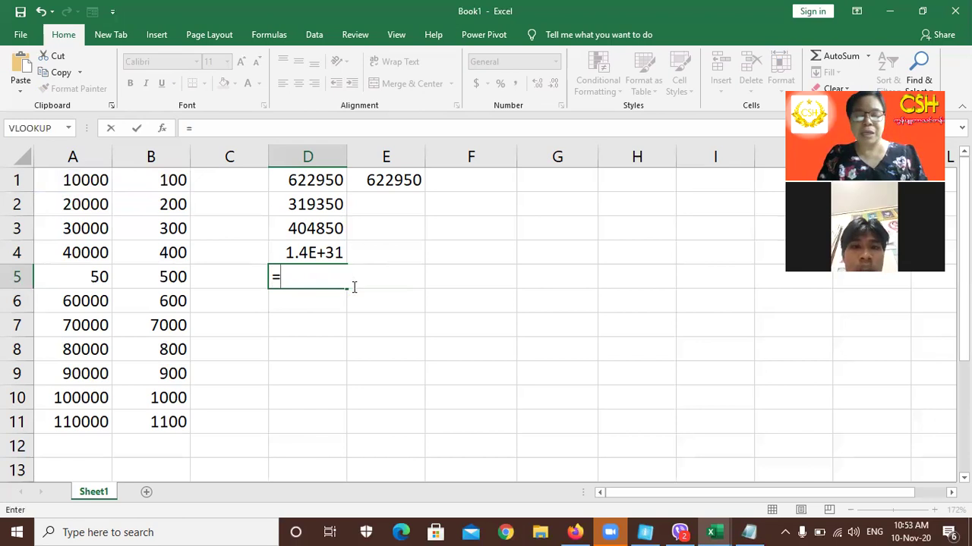
pyautogui.write('sum(')
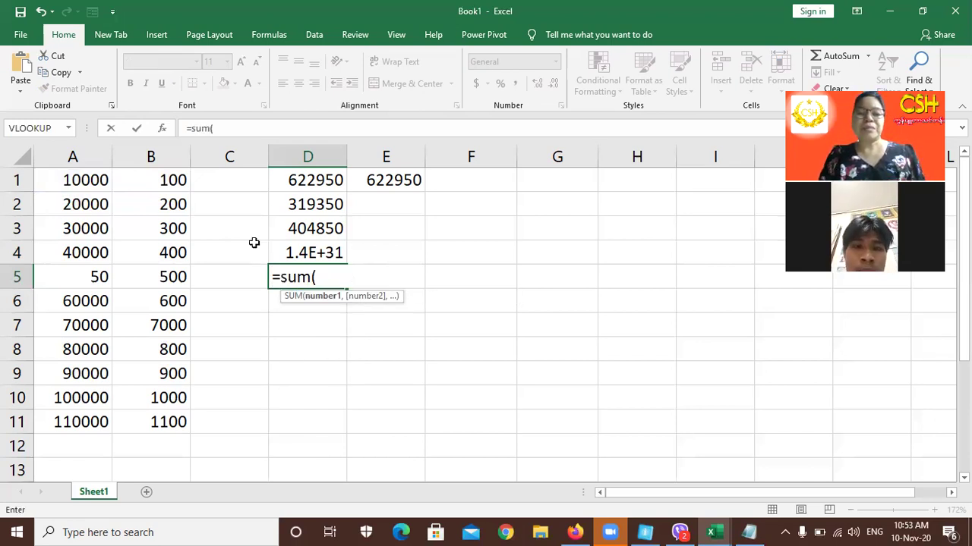
pyautogui.moveTo(73, 180); pyautogui.dragTo(160, 275)
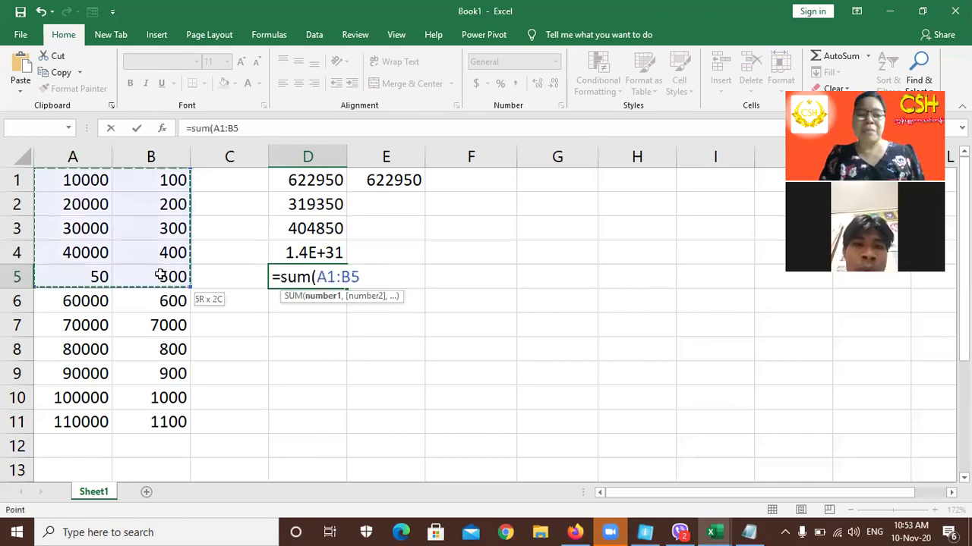
pyautogui.press('Return')
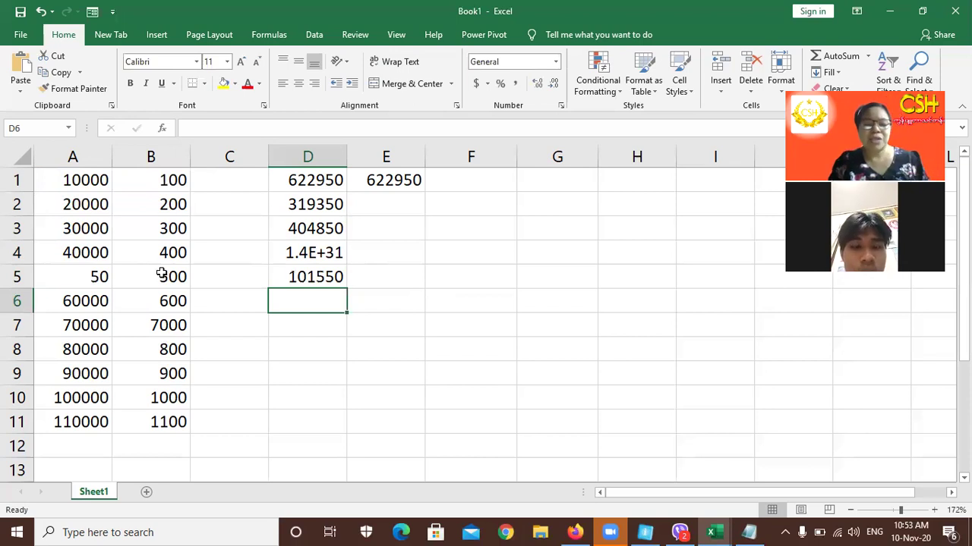
pyautogui.click(501, 252)
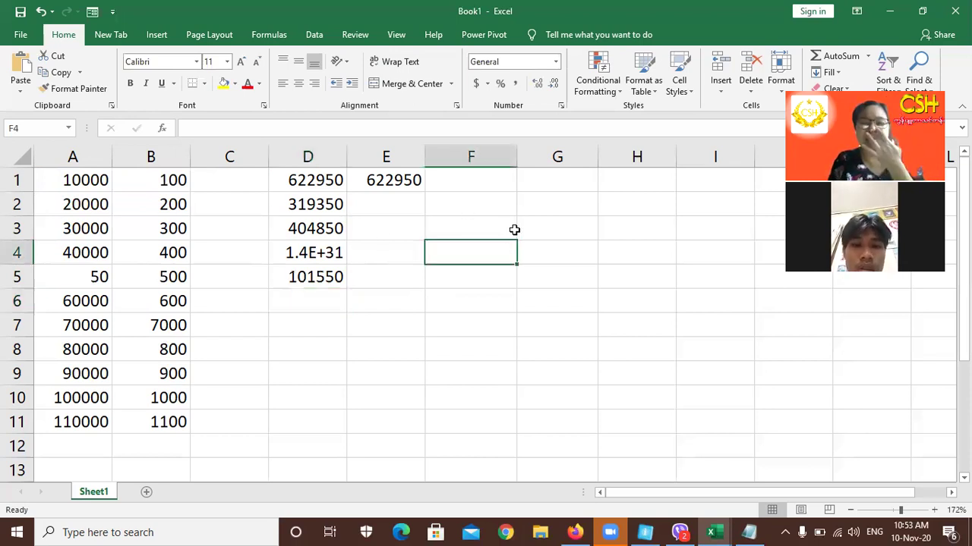
# Head F1 with Price and G1 with Qty, replacing the Qty first typed in F1.
pyautogui.click(507, 189)
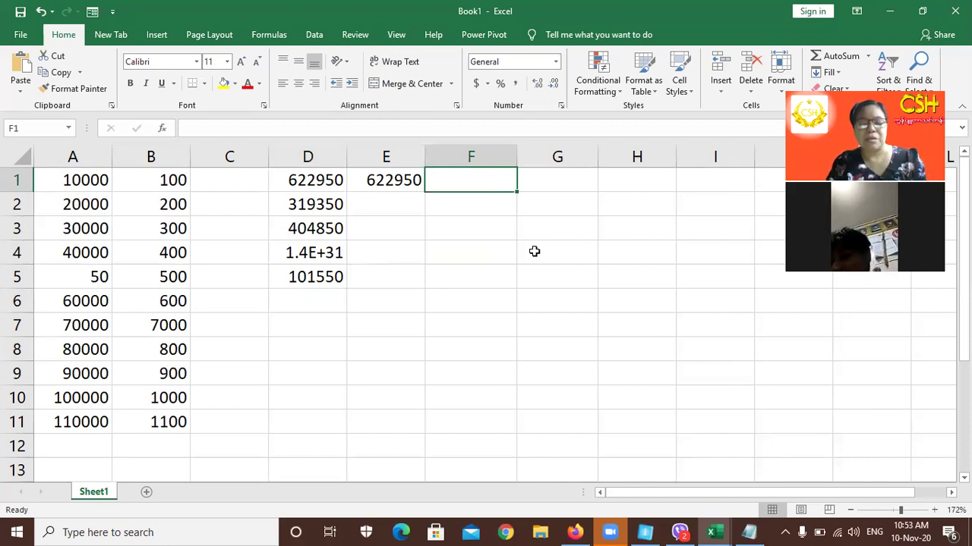
pyautogui.write('Qty')
pyautogui.press('BackSpace')
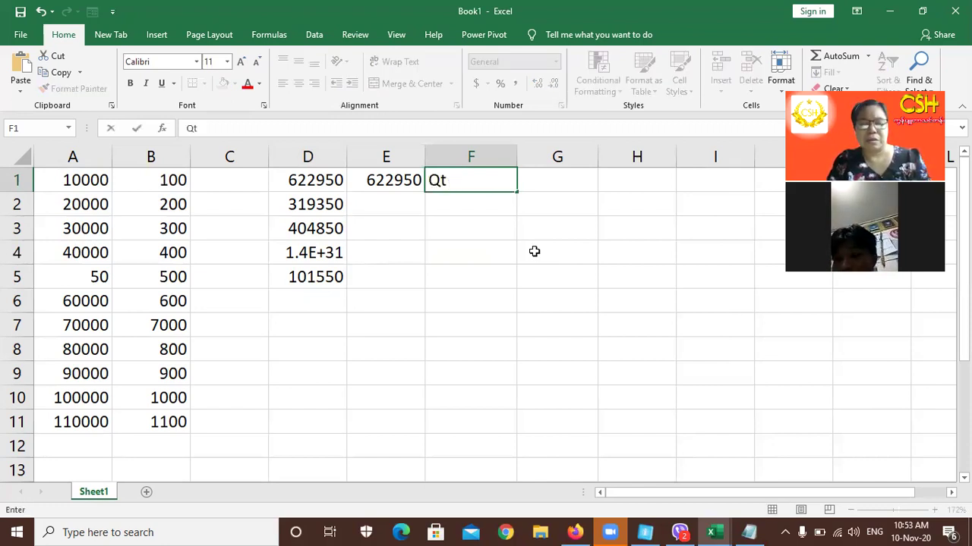
pyautogui.write('y')
pyautogui.press('Tab')
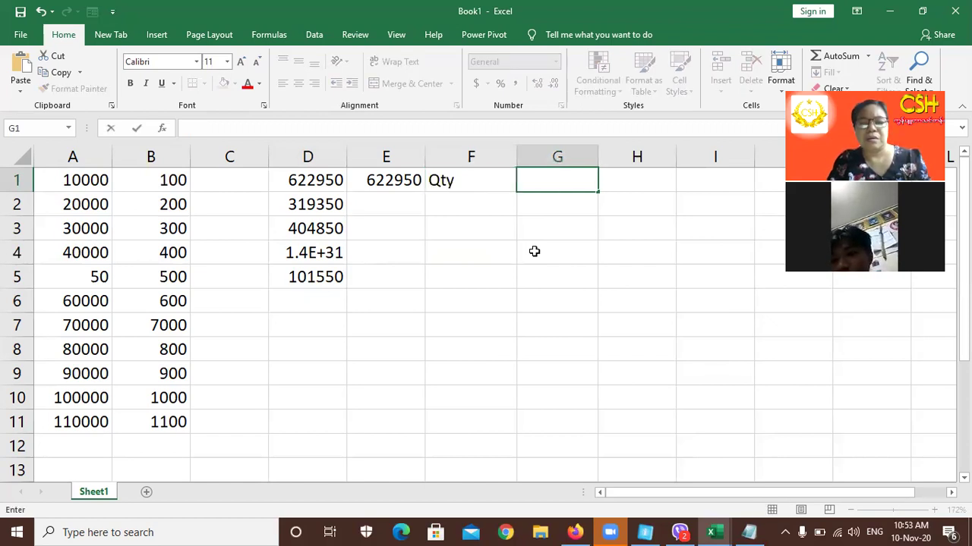
pyautogui.write('P')
pyautogui.press('BackSpace')
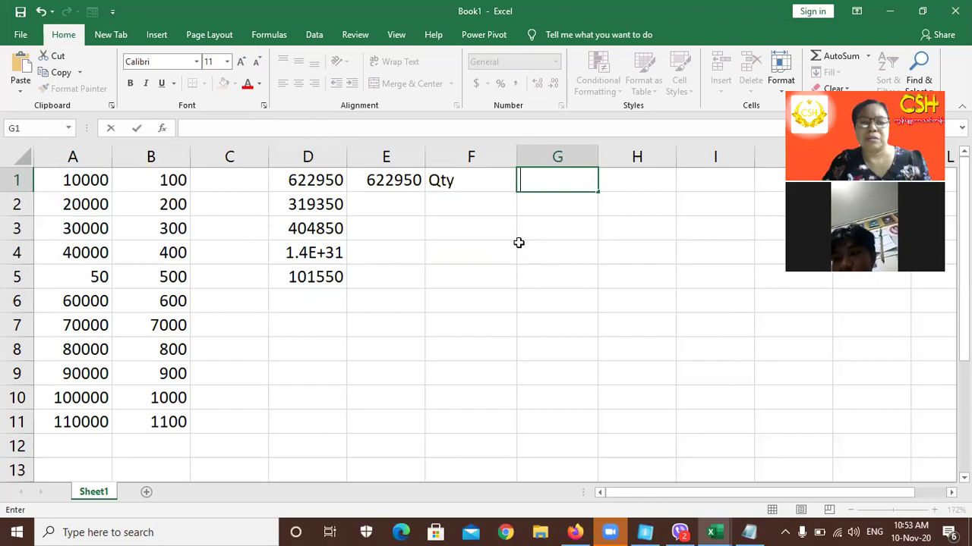
pyautogui.click(468, 180)
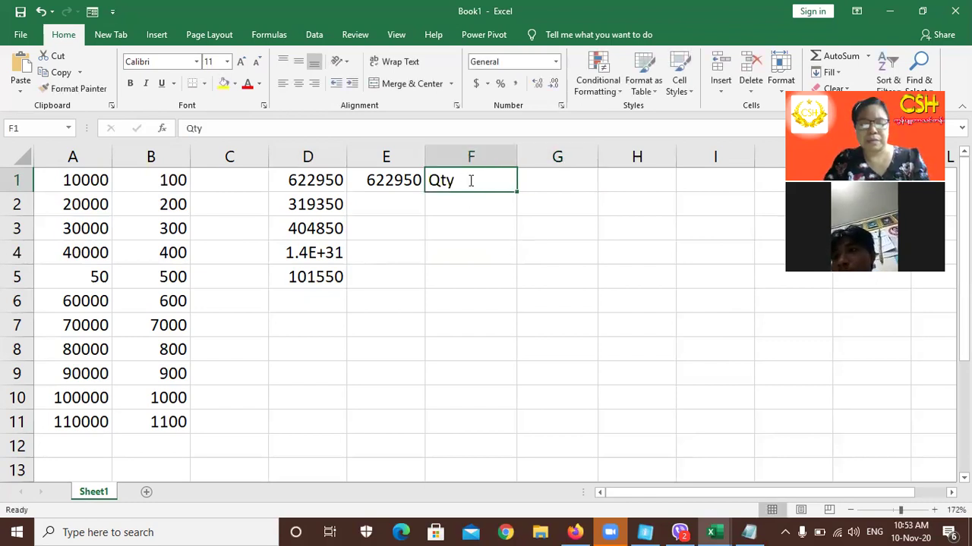
pyautogui.write('Price')
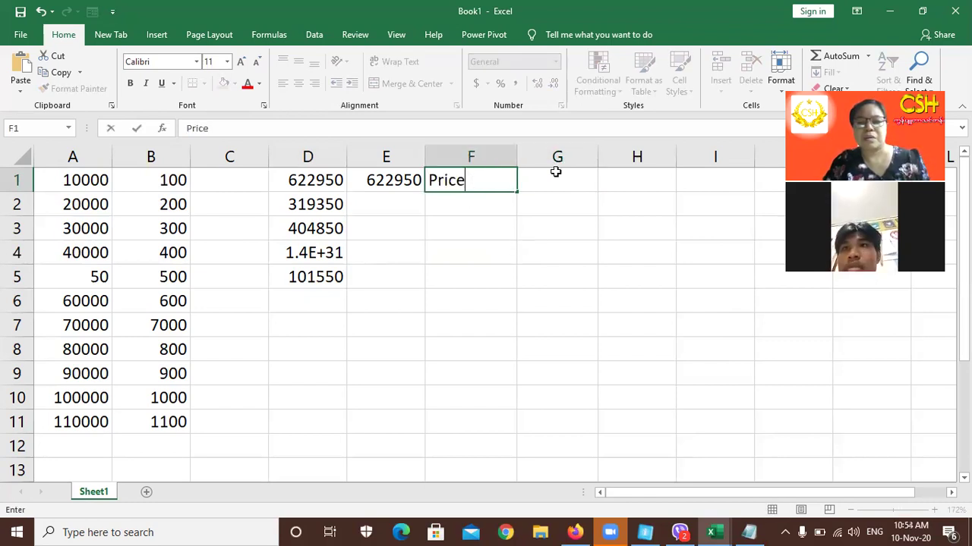
pyautogui.click(556, 172)
pyautogui.write('Qty')
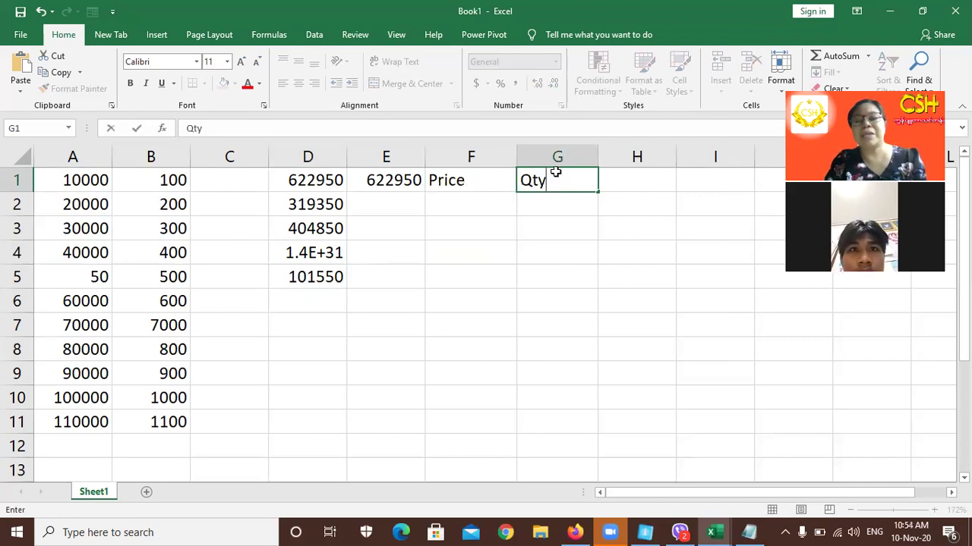
pyautogui.press('Return')
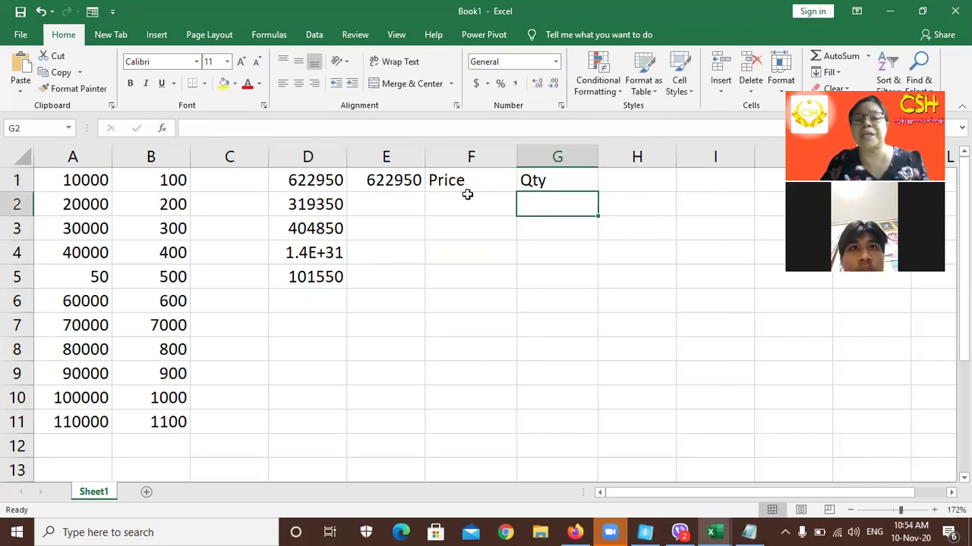
# Add the Value heading in H1, then bring the selection back to F2.
pyautogui.click(467, 194)
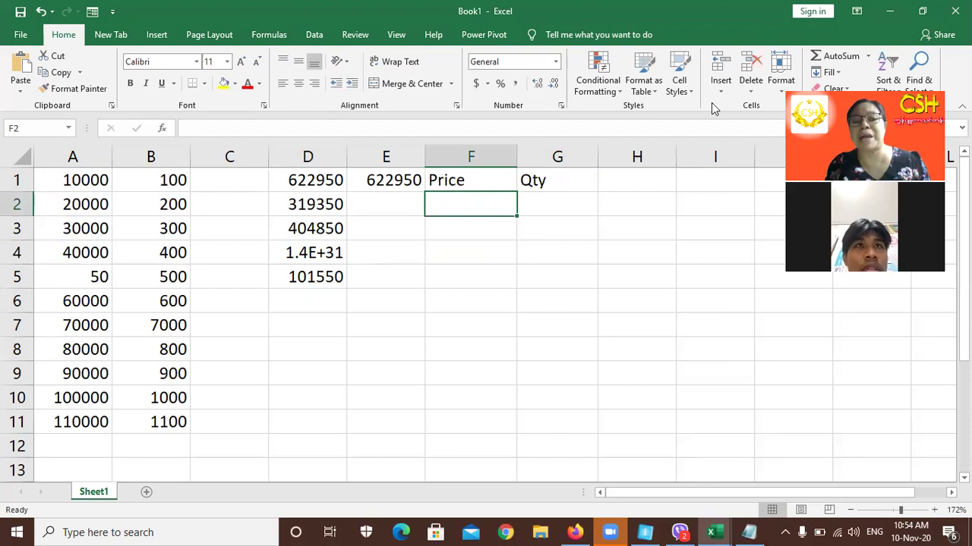
pyautogui.click(662, 177)
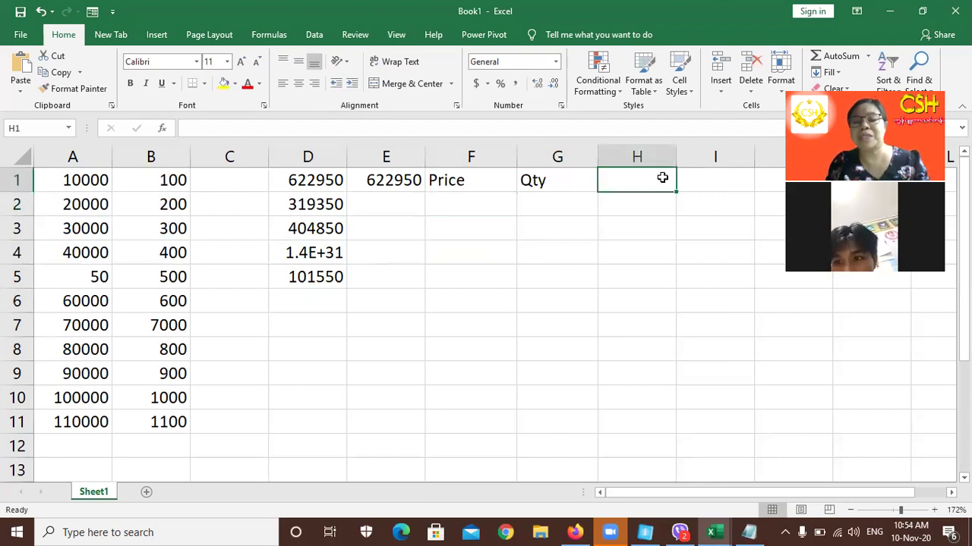
pyautogui.write('Val')
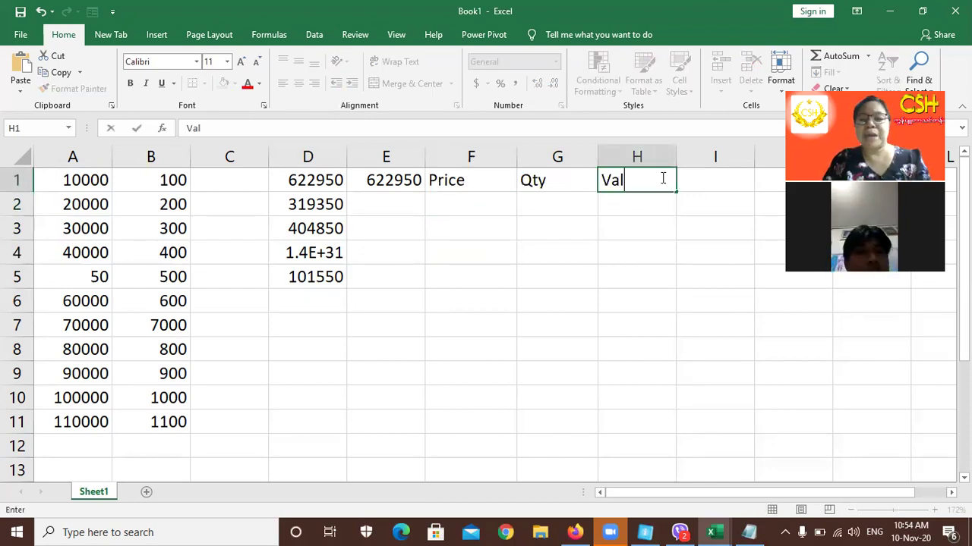
pyautogui.write('ue')
pyautogui.press('Return')
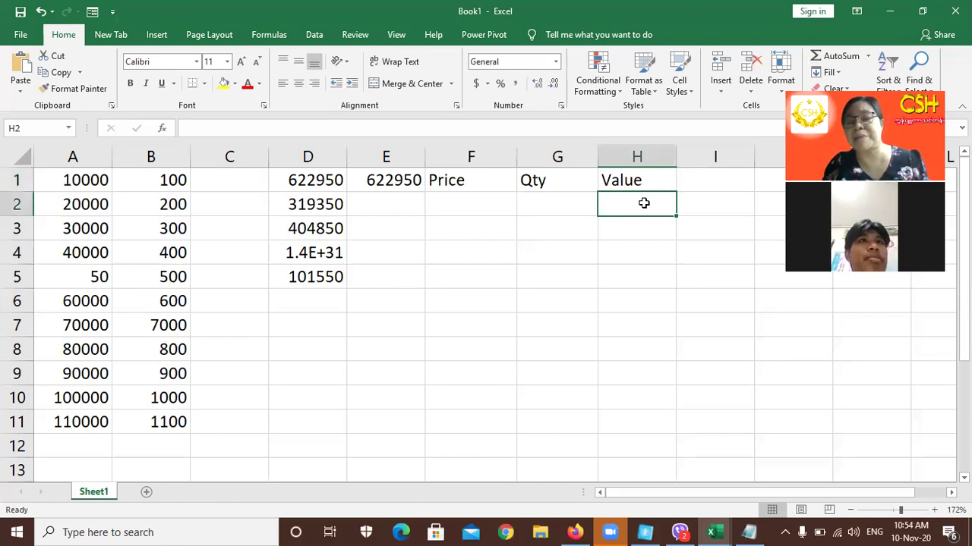
pyautogui.click(495, 180)
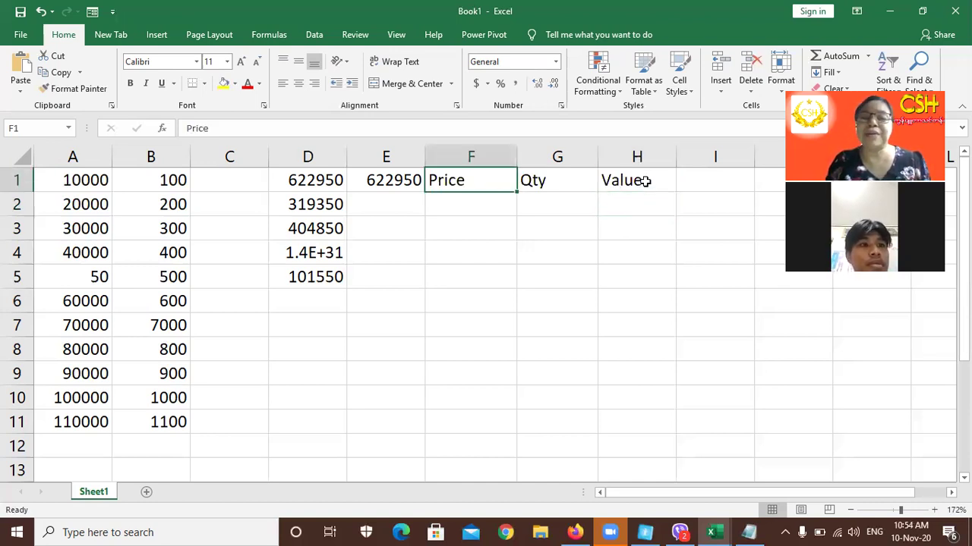
pyautogui.press('Right')
pyautogui.press('Right')
pyautogui.press('Left')
pyautogui.press('Down')
pyautogui.press('Down')
pyautogui.press('Down')
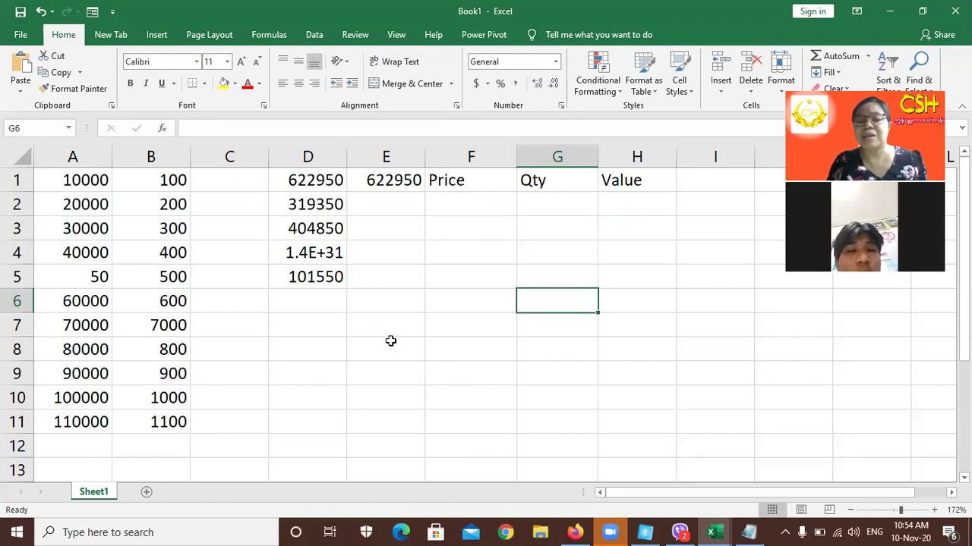
pyautogui.click(479, 203)
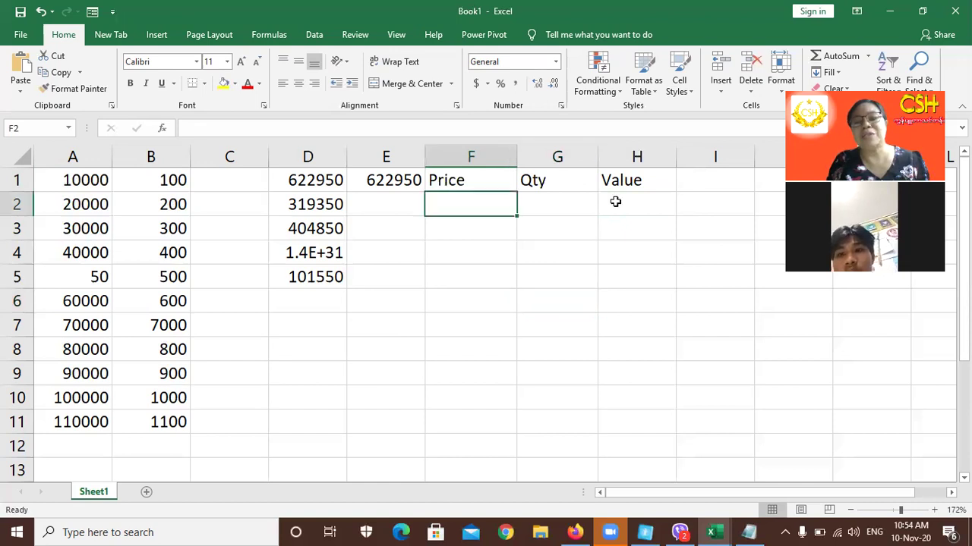
pyautogui.click(615, 202)
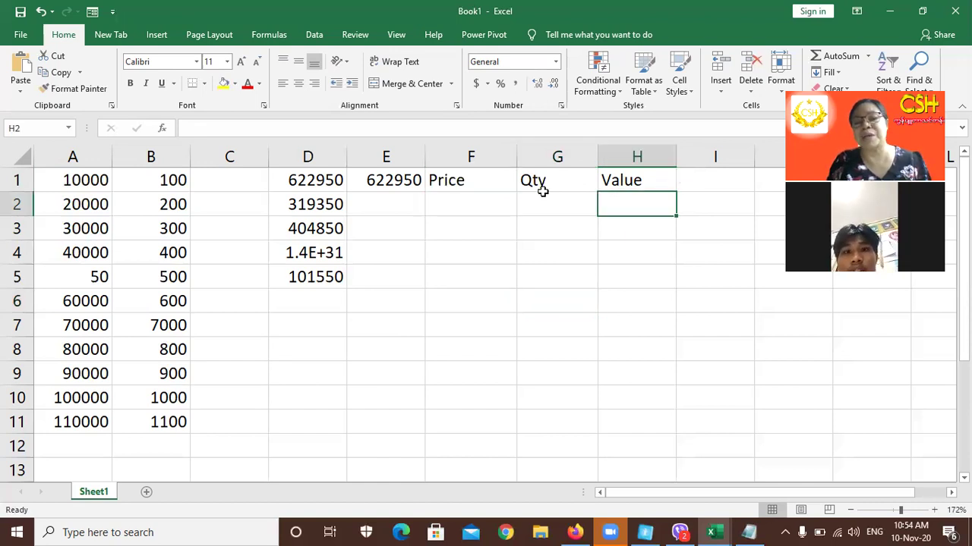
pyautogui.click(442, 211)
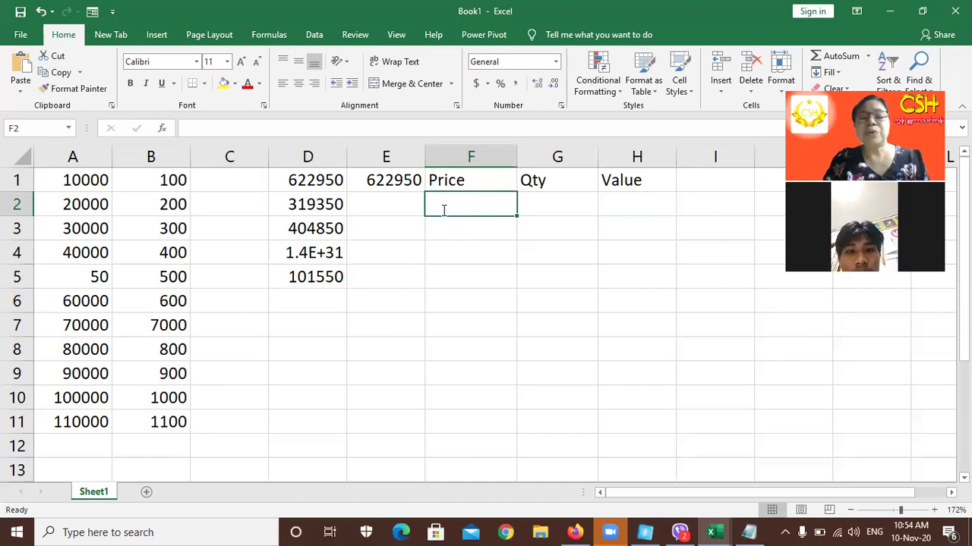
# Enter the prices 100, 200, 300, 400, 1000, 300, 250 and 230 in F2:F9.
pyautogui.write('100')
pyautogui.press('Return')
pyautogui.write('20')
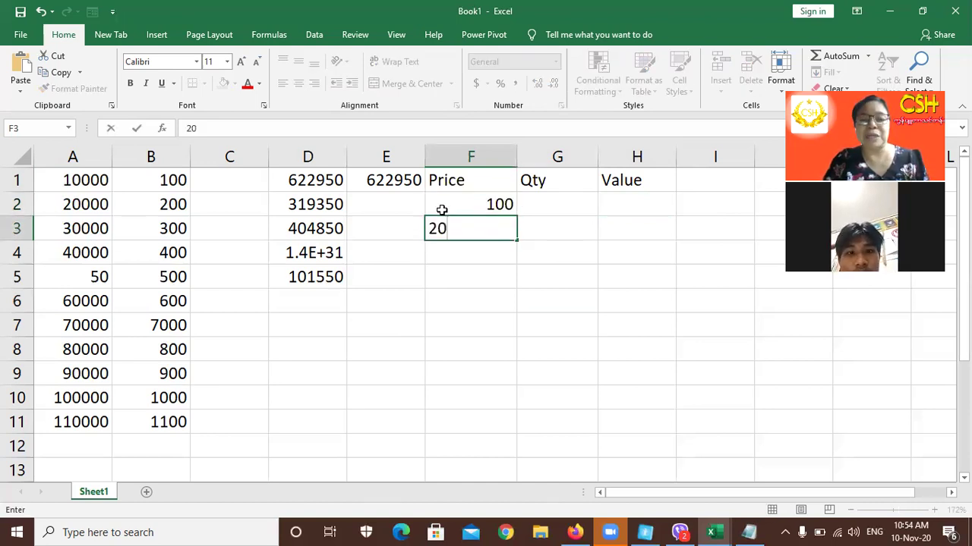
pyautogui.write('0')
pyautogui.press('Return')
pyautogui.write('300')
pyautogui.press('Return')
pyautogui.write('4')
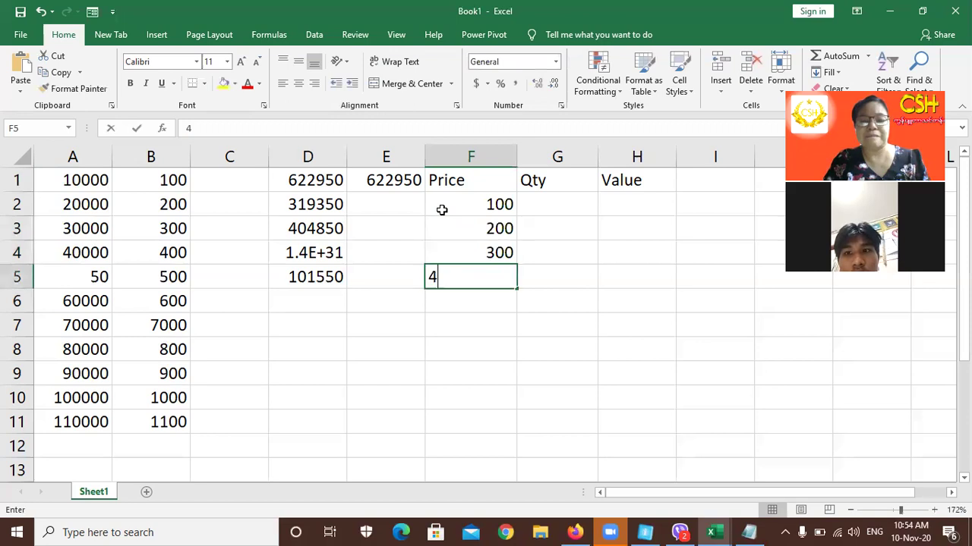
pyautogui.write('00')
pyautogui.press('Return')
pyautogui.write('1000')
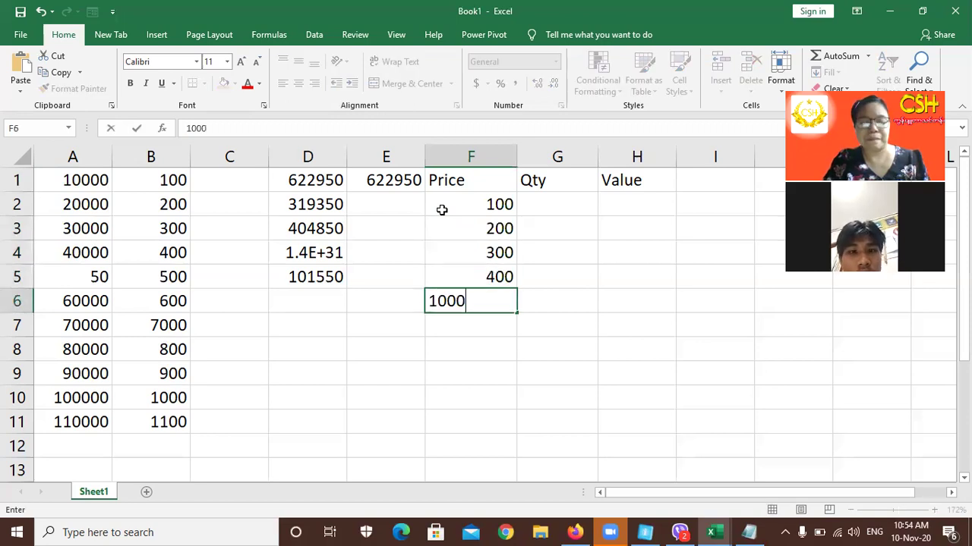
pyautogui.press('Return')
pyautogui.write('300')
pyautogui.press('Return')
pyautogui.write('2')
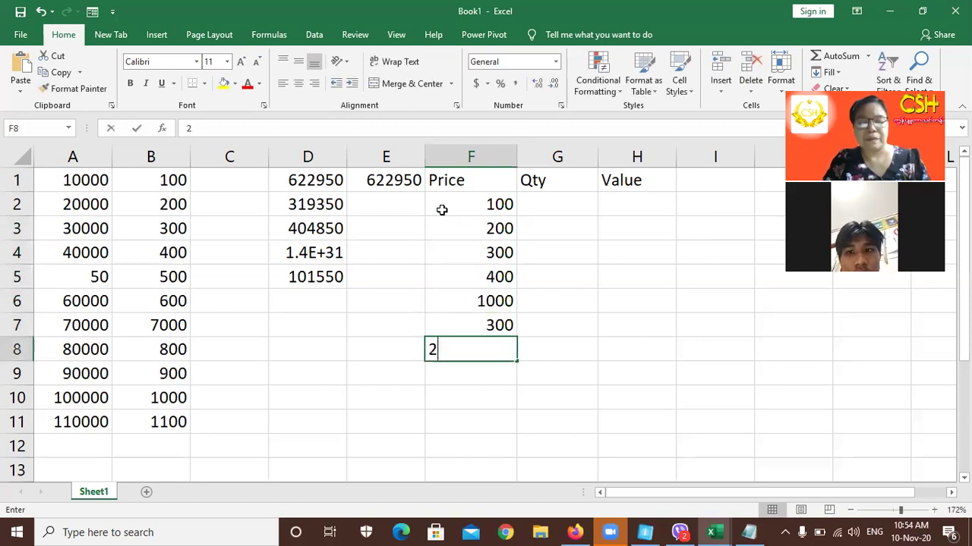
pyautogui.write('50')
pyautogui.press('Return')
pyautogui.write('23')
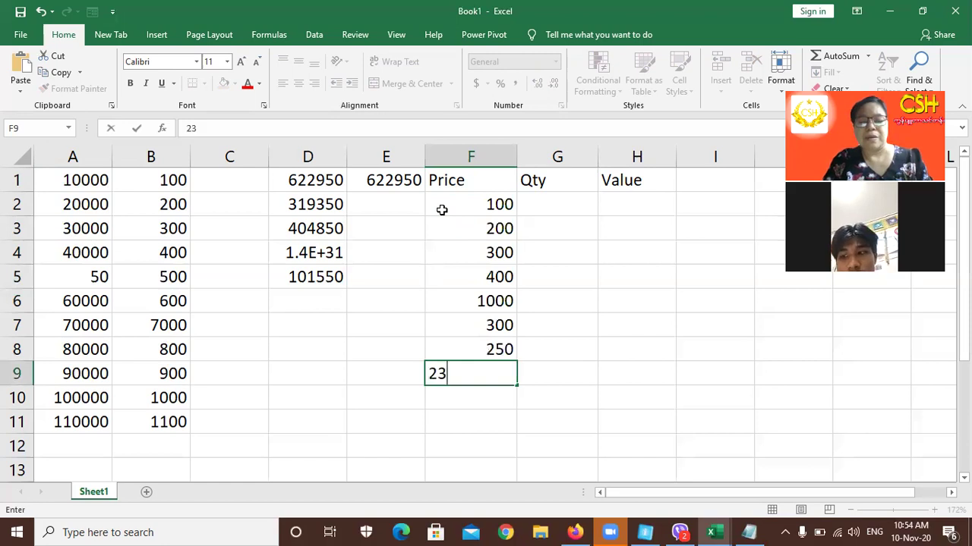
pyautogui.write('0\\')
pyautogui.press('BackSpace')
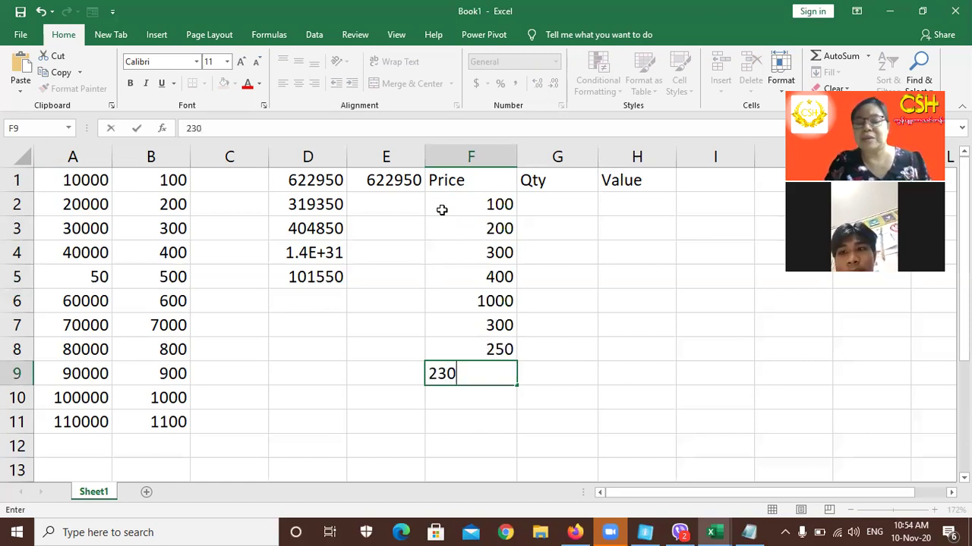
pyautogui.press('Return')
# Enter the quantities 1, 2, 5, 6, 7, 8, 9 and 10 in G2:G9.
pyautogui.click(556, 198)
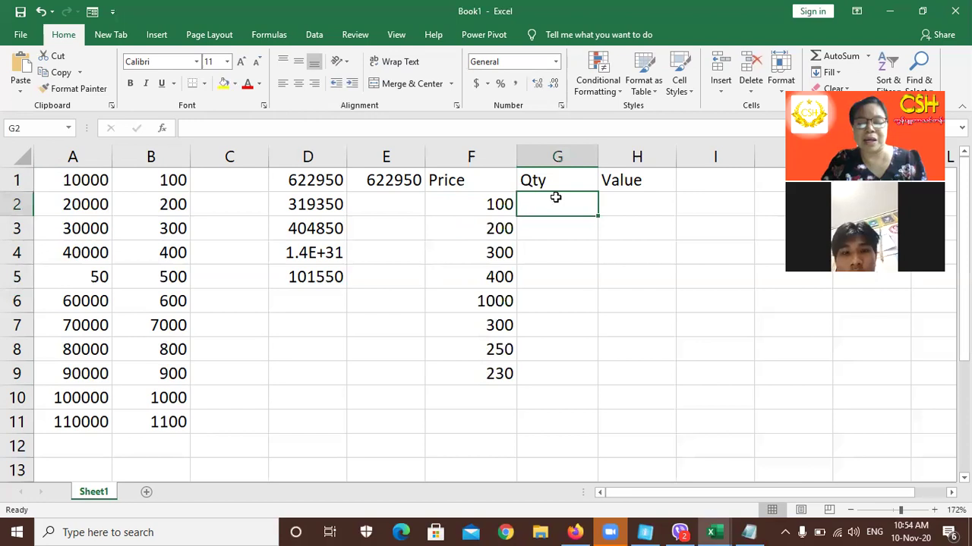
pyautogui.write('1')
pyautogui.press('Return')
pyautogui.write('2')
pyautogui.press('Return')
pyautogui.write('5')
pyautogui.press('Return')
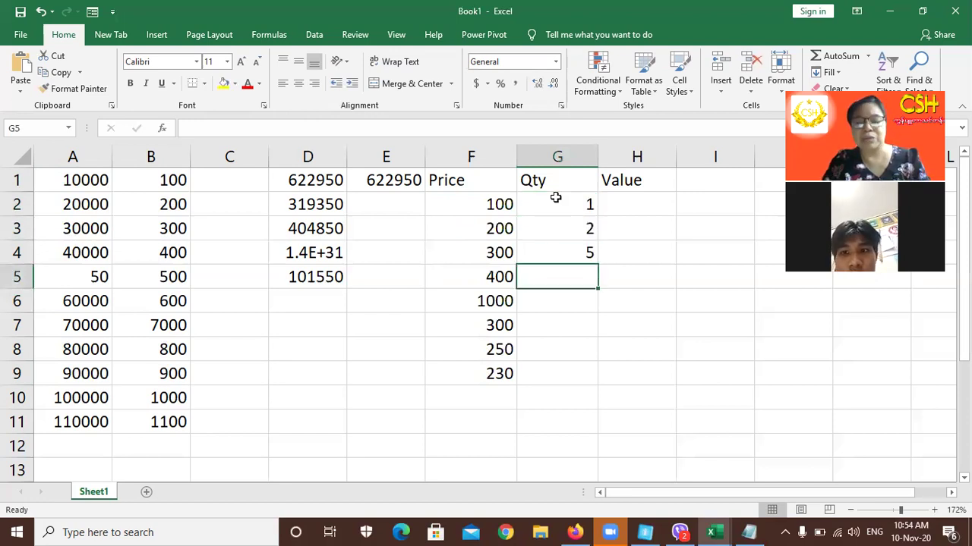
pyautogui.write('6 7')
pyautogui.press('Return')
pyautogui.write('8')
pyautogui.press('Return')
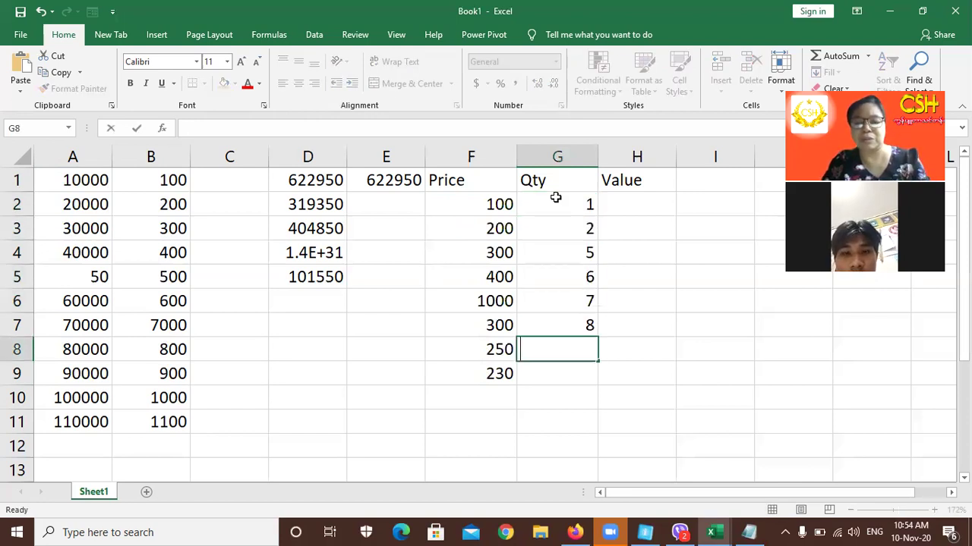
pyautogui.write('9')
pyautogui.press('Return')
pyautogui.write('10')
pyautogui.press('Return')
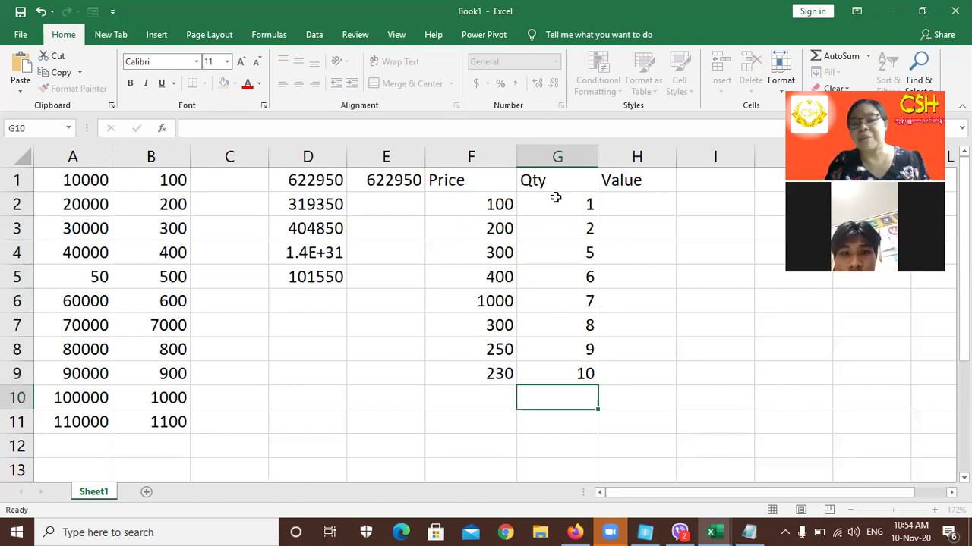
pyautogui.click(625, 209)
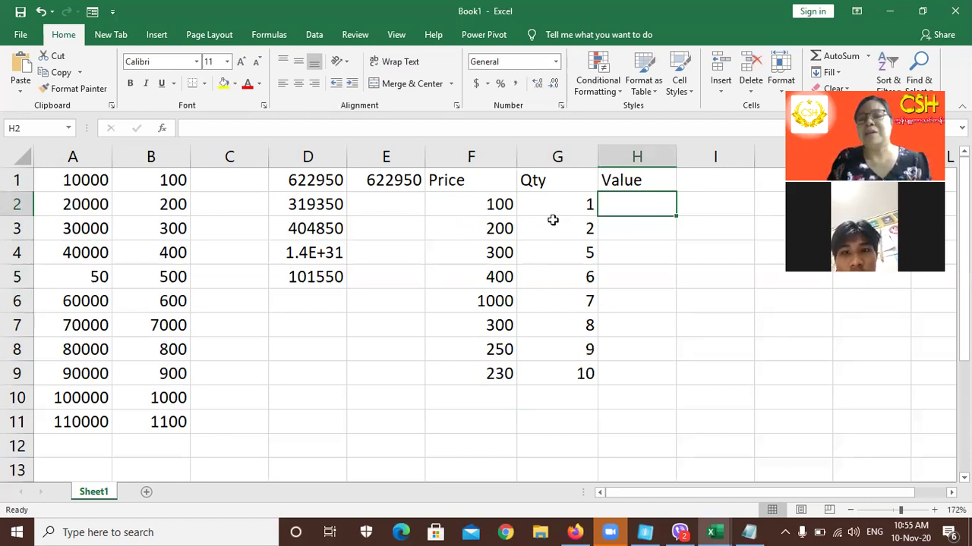
# Enter the formula =F2*G2 in H2.
pyautogui.write('=')
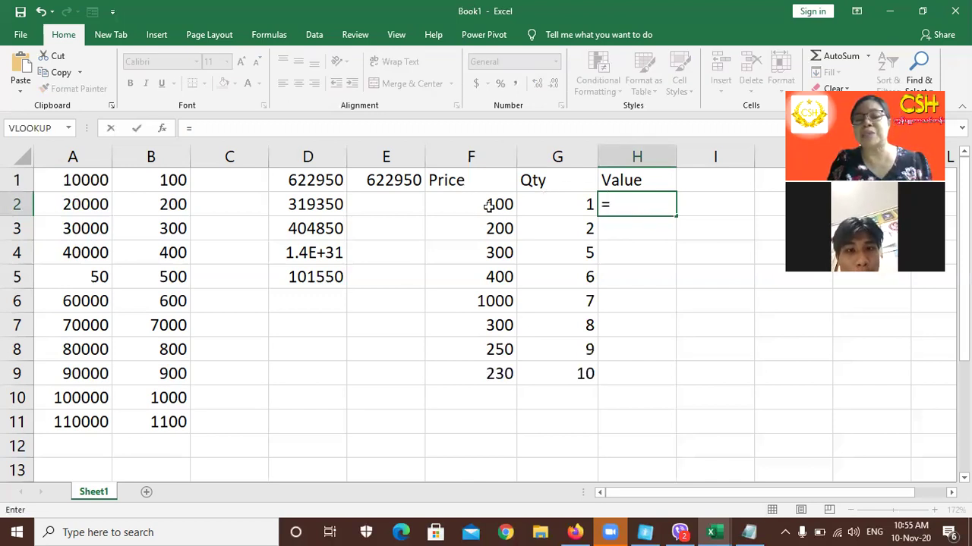
pyautogui.click(488, 207)
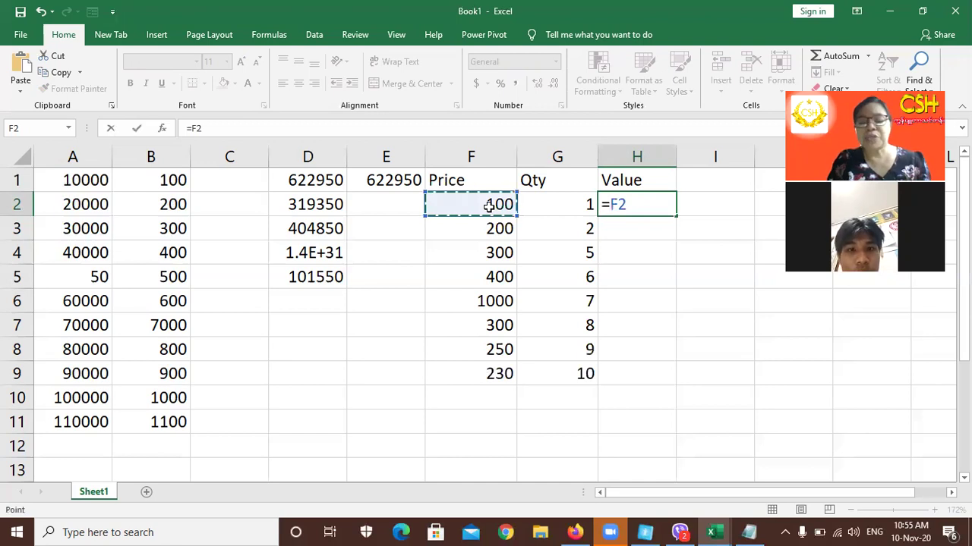
pyautogui.write('*')
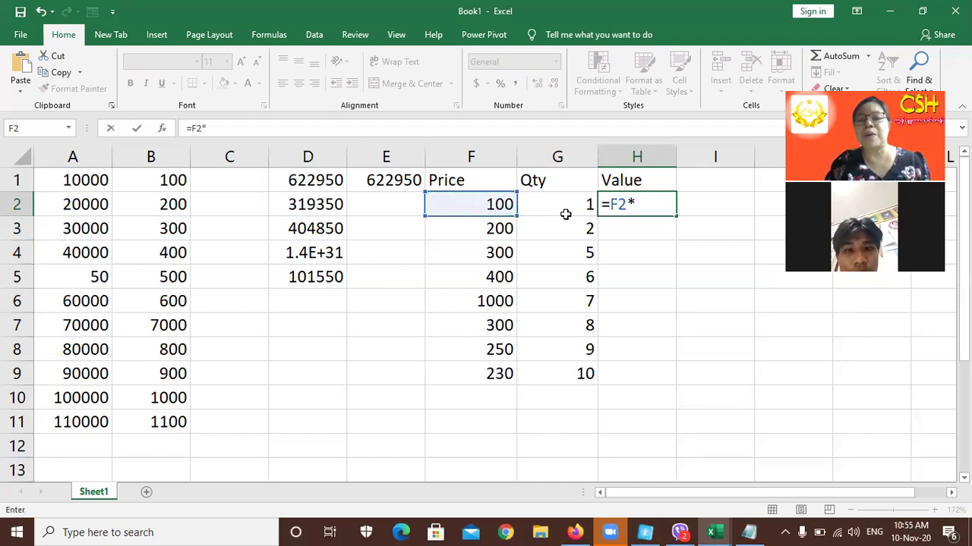
pyautogui.click(564, 211)
pyautogui.press('Return')
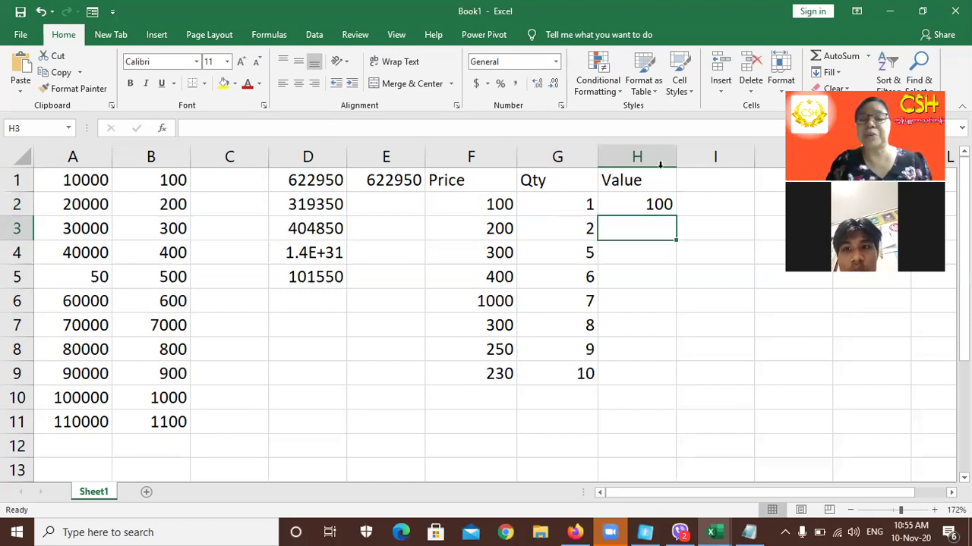
# Copy H2's formula down to H9, then delete the results in H2:H9.
pyautogui.click(658, 201)
pyautogui.moveTo(678, 218); pyautogui.dragTo(671, 376)
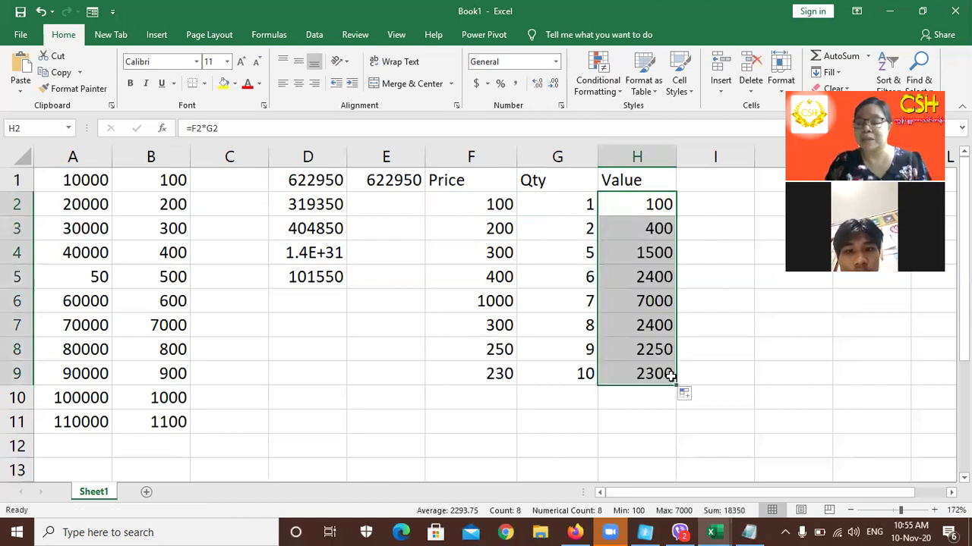
pyautogui.press('Delete')
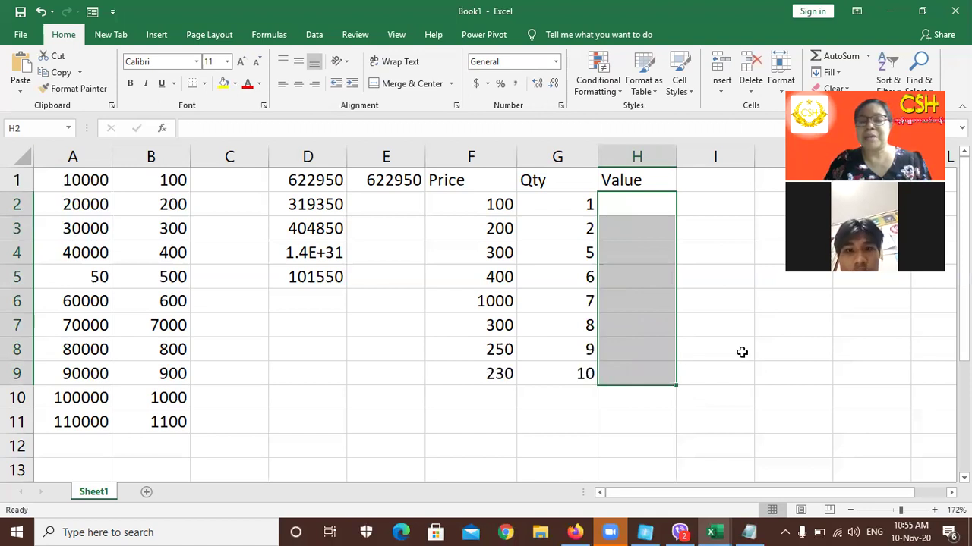
# Re-enter =F2*G2 in H2 and fill it down through H9.
pyautogui.click(630, 205)
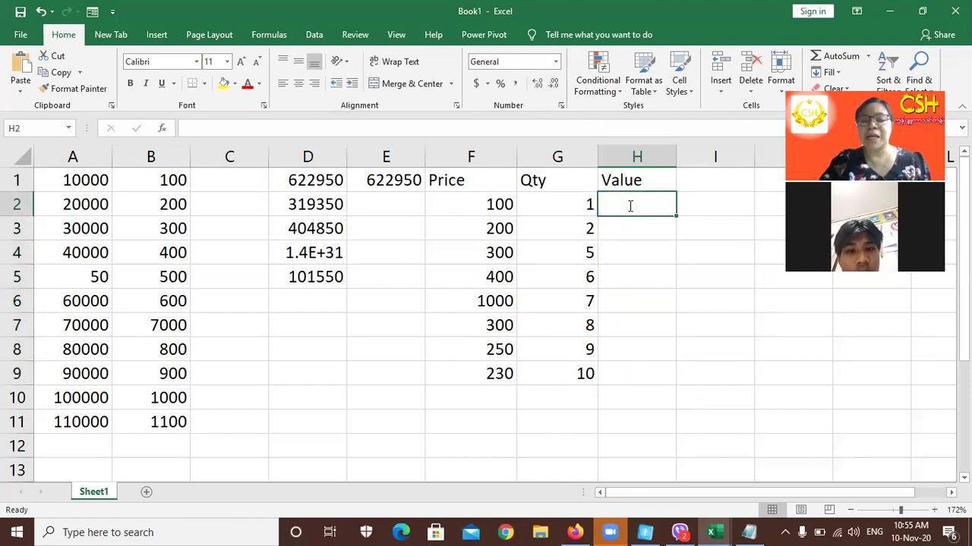
pyautogui.write('=')
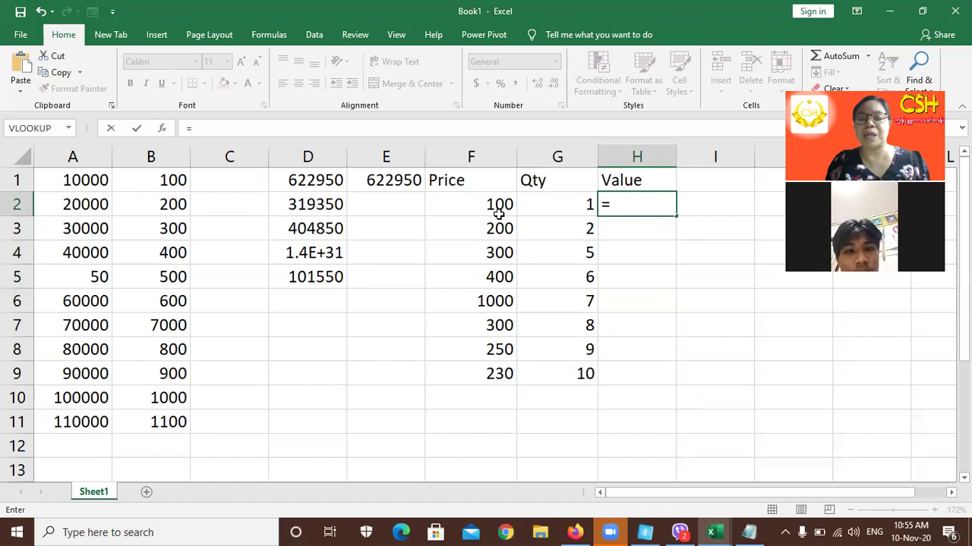
pyautogui.click(494, 206)
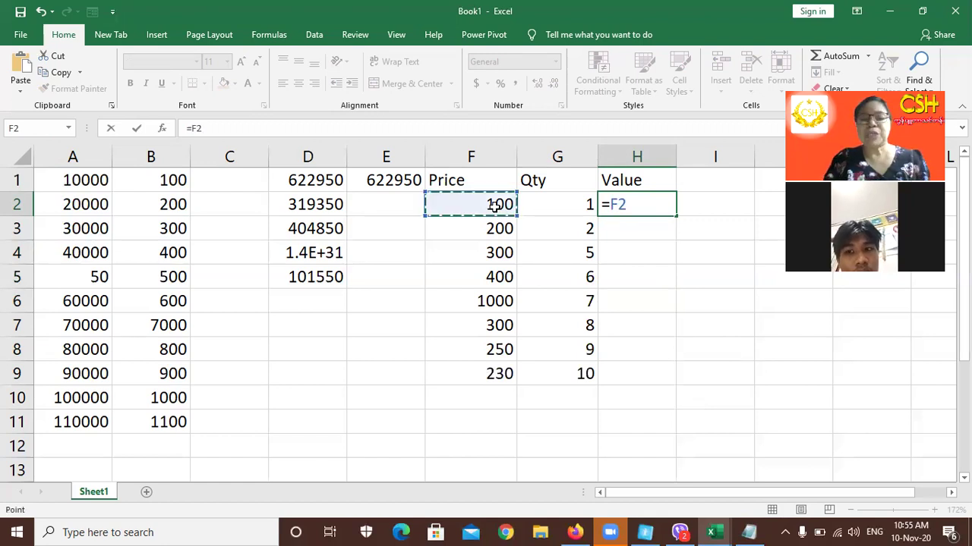
pyautogui.write('*')
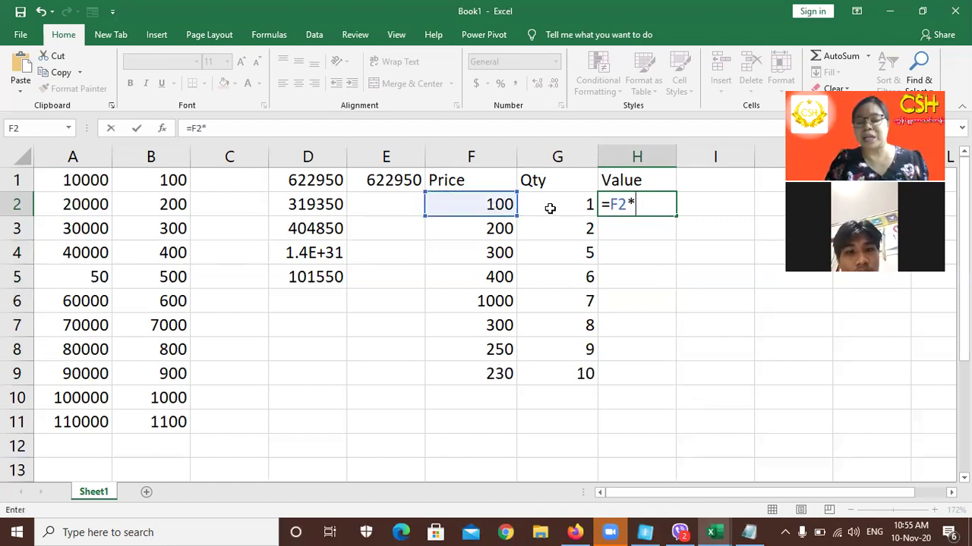
pyautogui.click(550, 208)
pyautogui.press('Return')
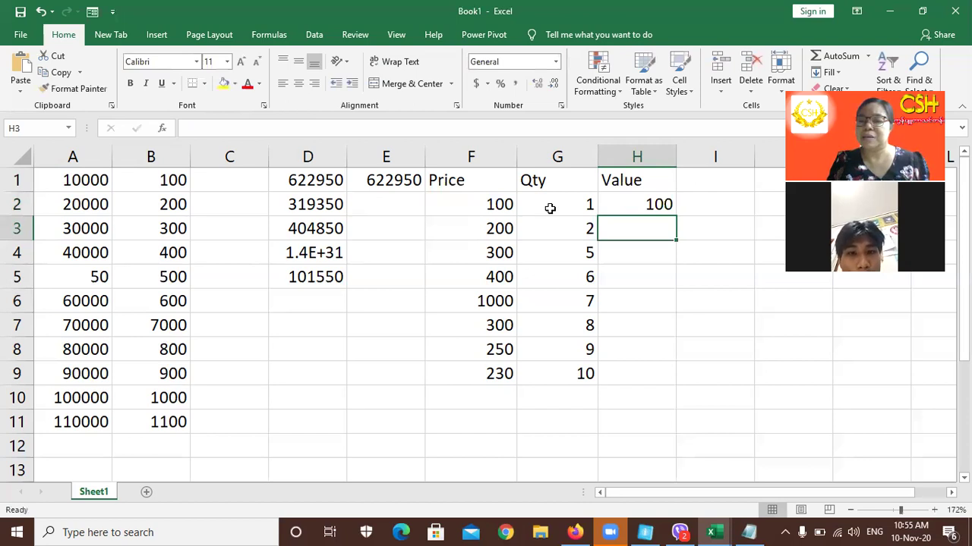
pyautogui.click(658, 203)
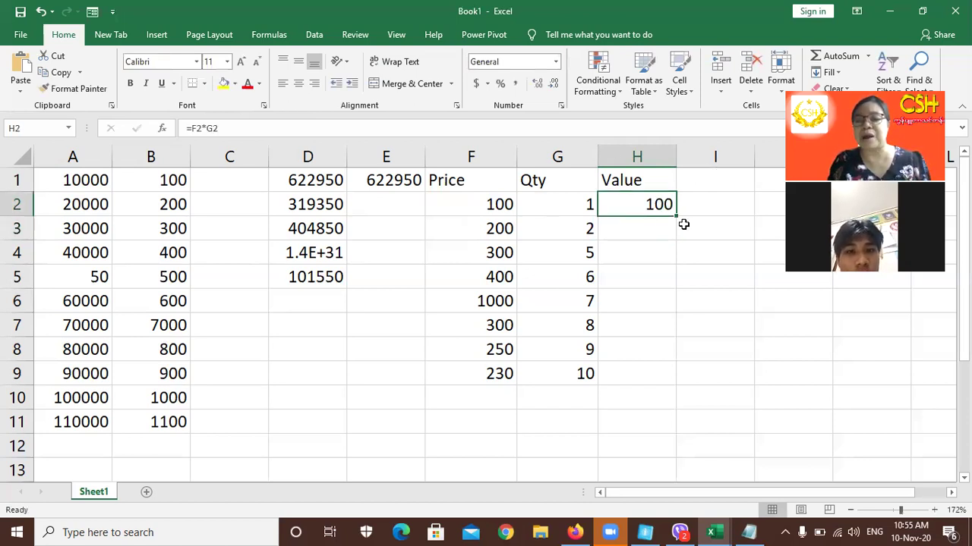
pyautogui.moveTo(676, 216); pyautogui.dragTo(664, 387)
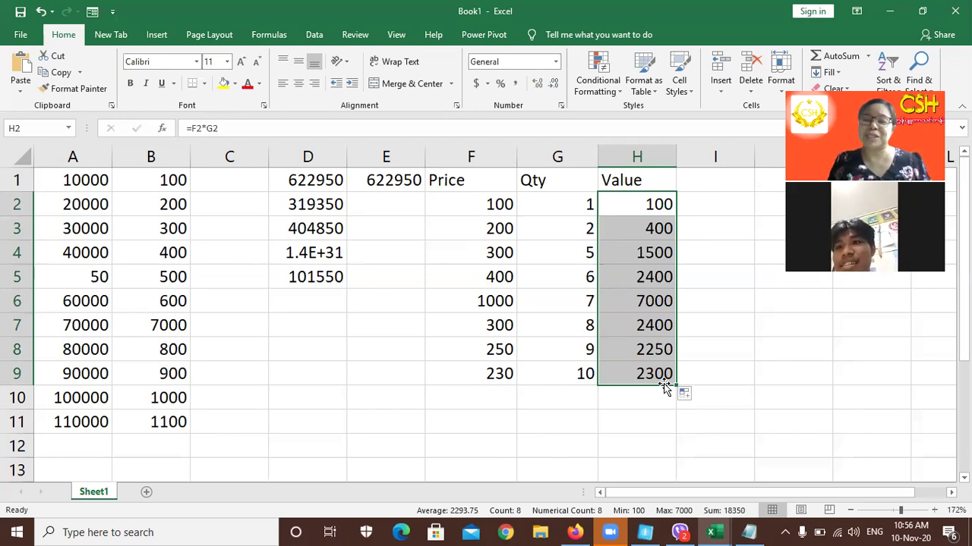
# Type the labels Total, Maximun, Minimun and Average into E10 through E13.
pyautogui.click(390, 398)
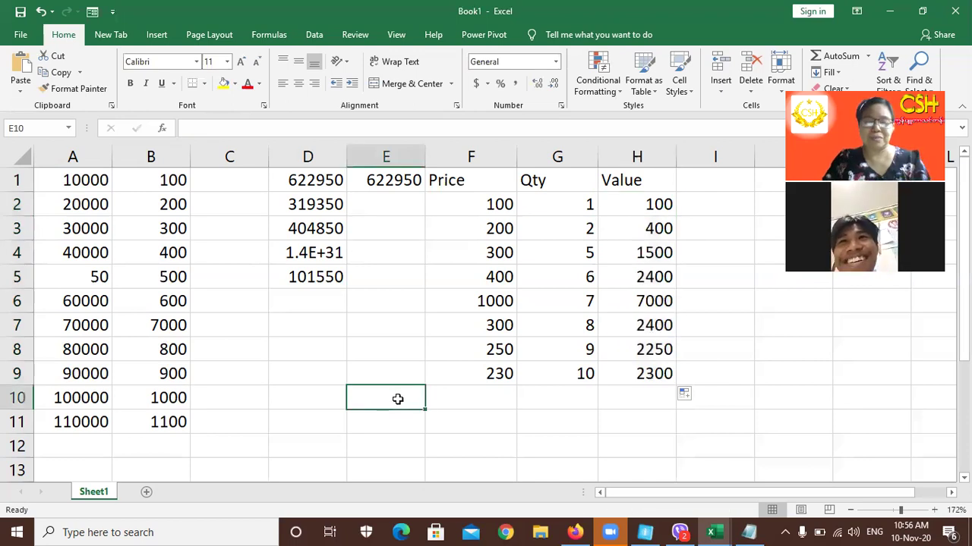
pyautogui.write('Total')
pyautogui.press('Return')
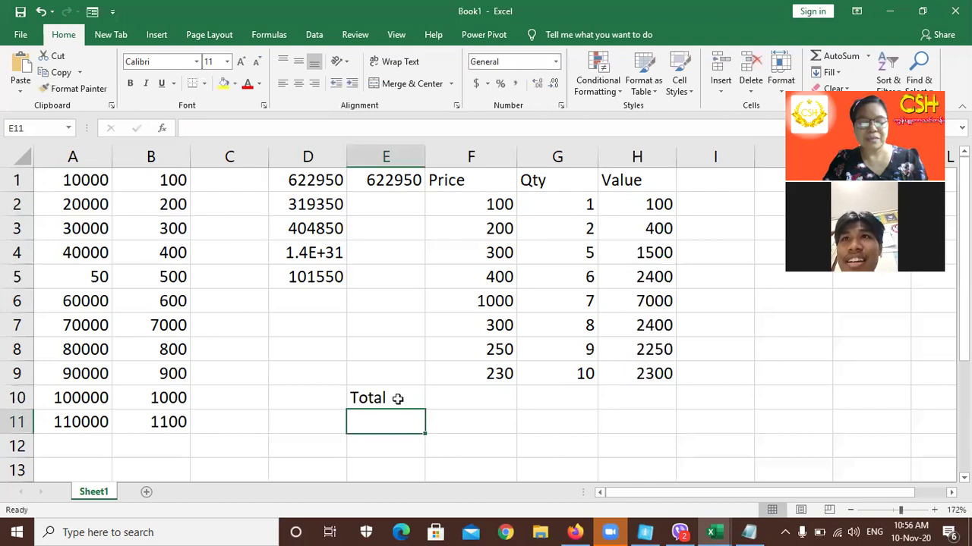
pyautogui.write('Maxi')
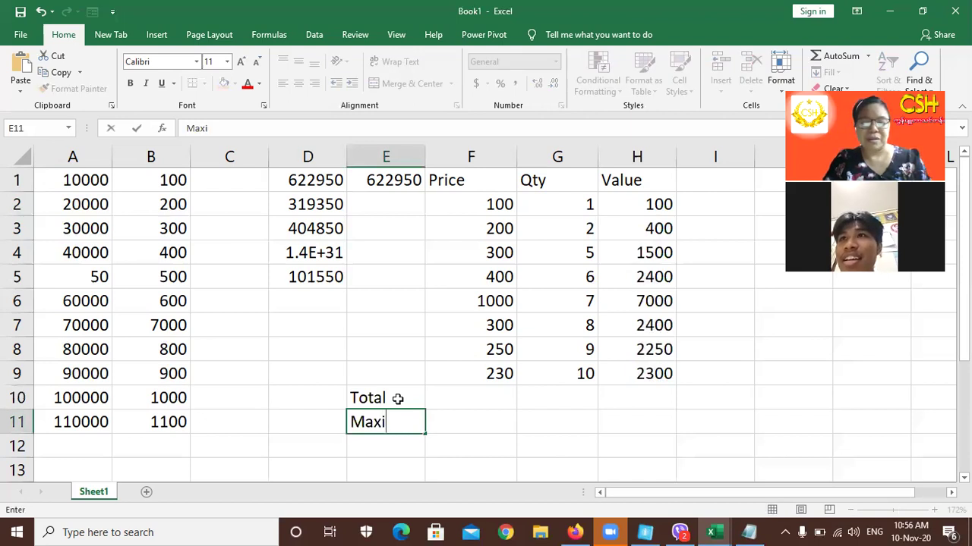
pyautogui.write('mun')
pyautogui.press('Return')
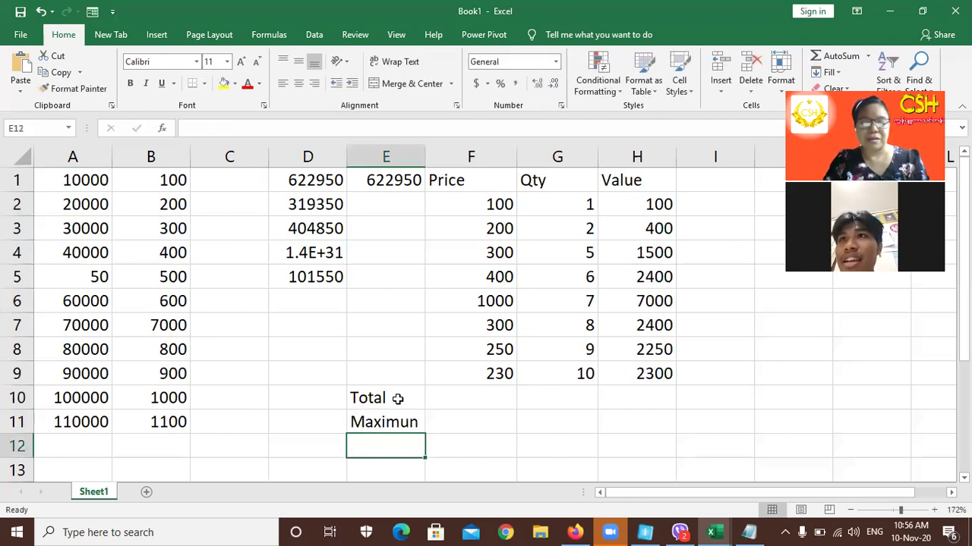
pyautogui.write('Min')
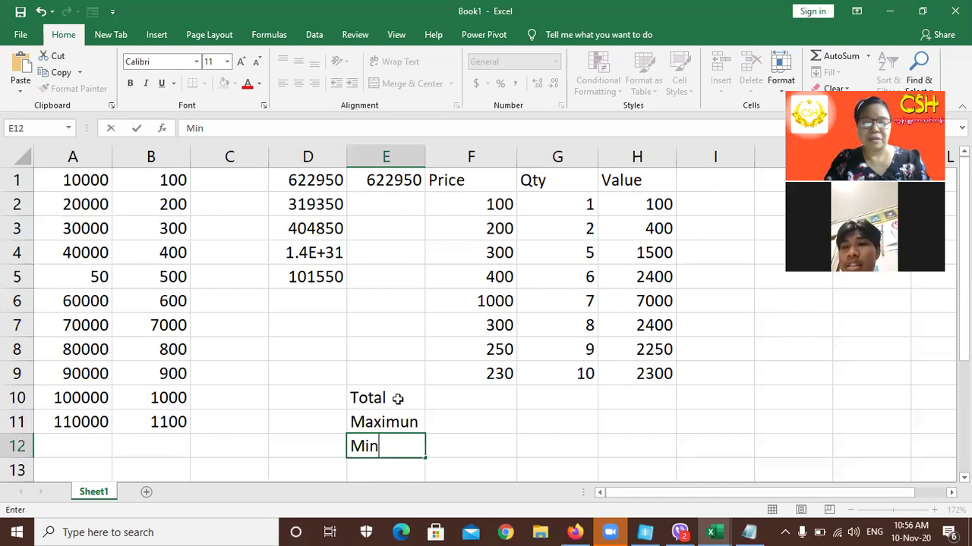
pyautogui.write('imun')
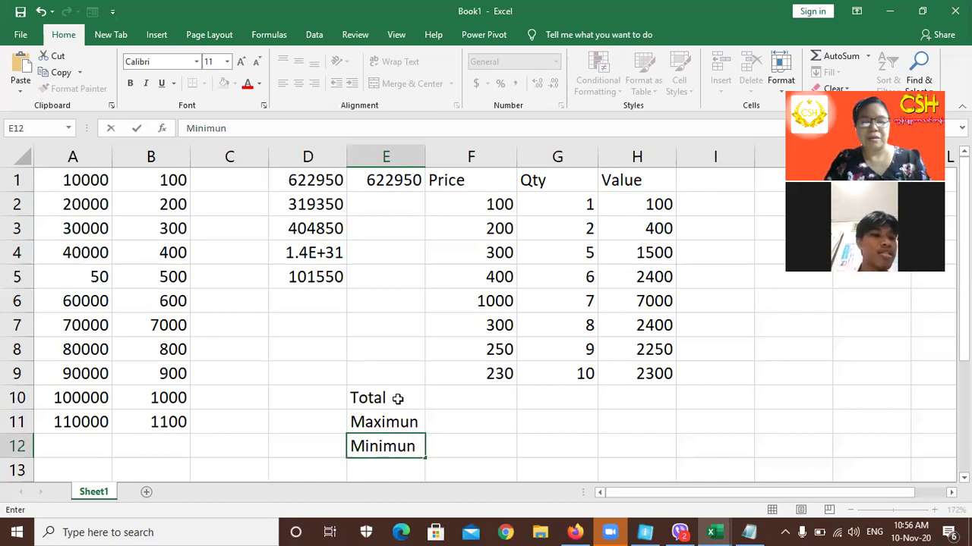
pyautogui.press('Return')
pyautogui.write('A')
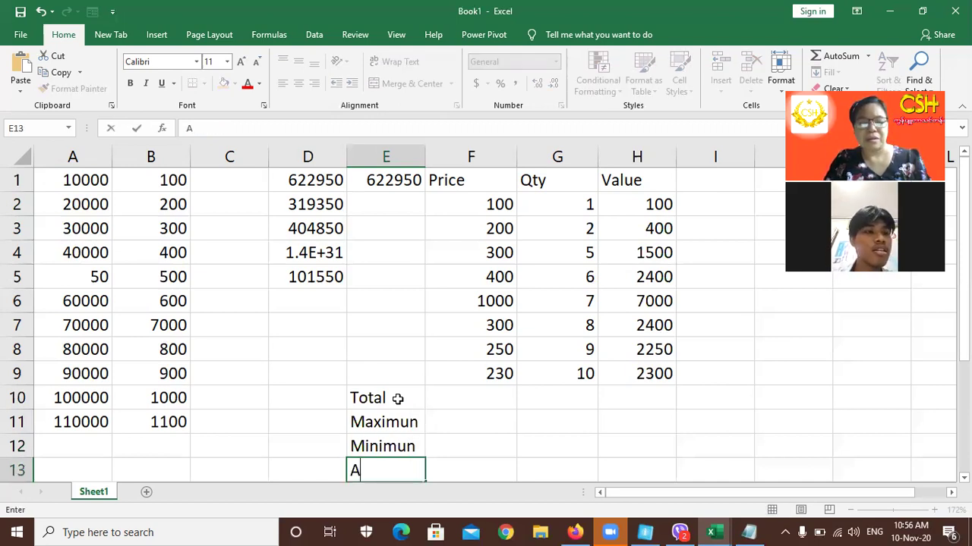
pyautogui.write('verag')
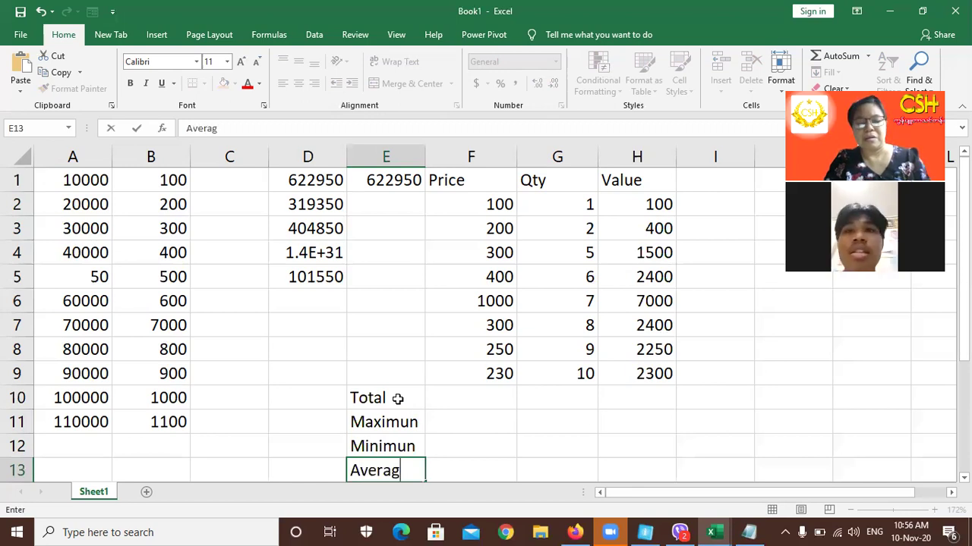
pyautogui.write('e')
pyautogui.press('Return')
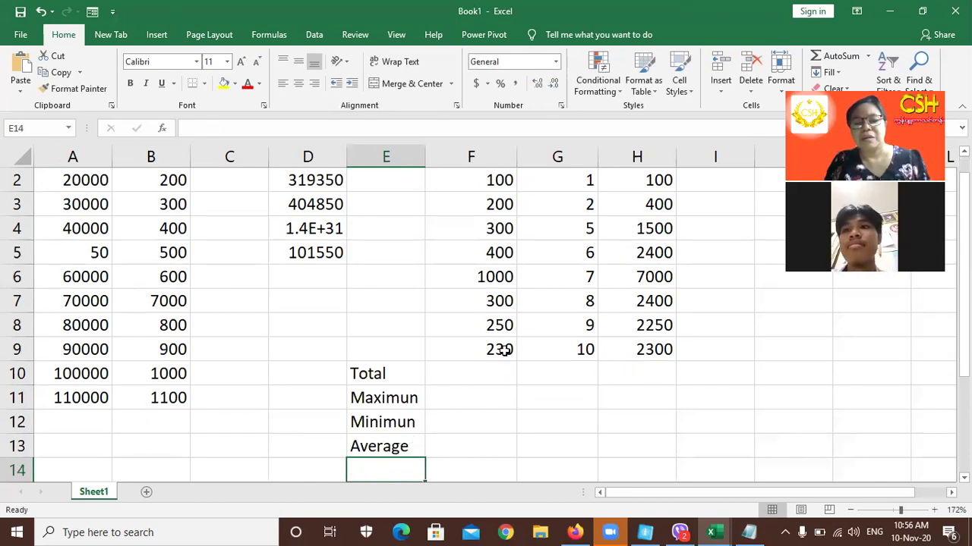
pyautogui.click(503, 356)
pyautogui.press('Down')
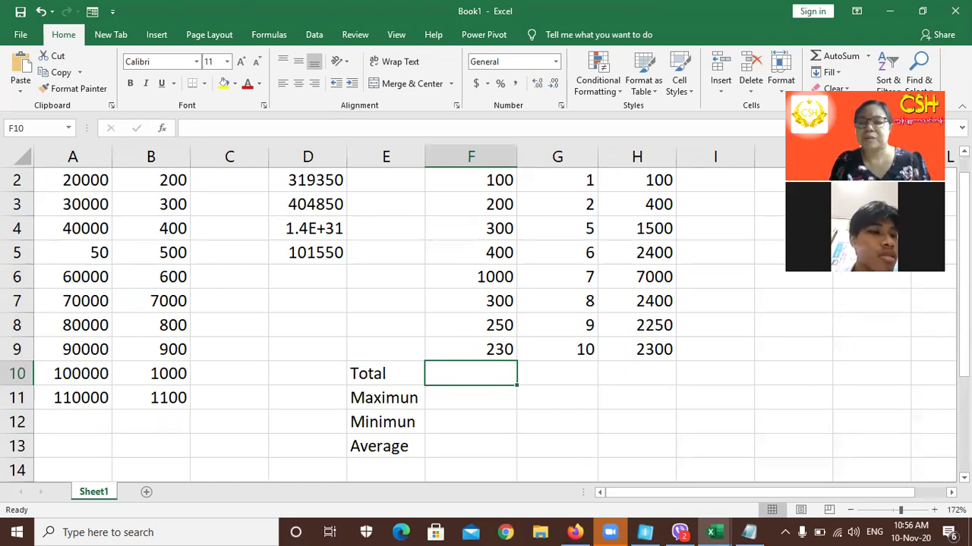
pyautogui.moveTo(964, 292); pyautogui.dragTo(964, 279)
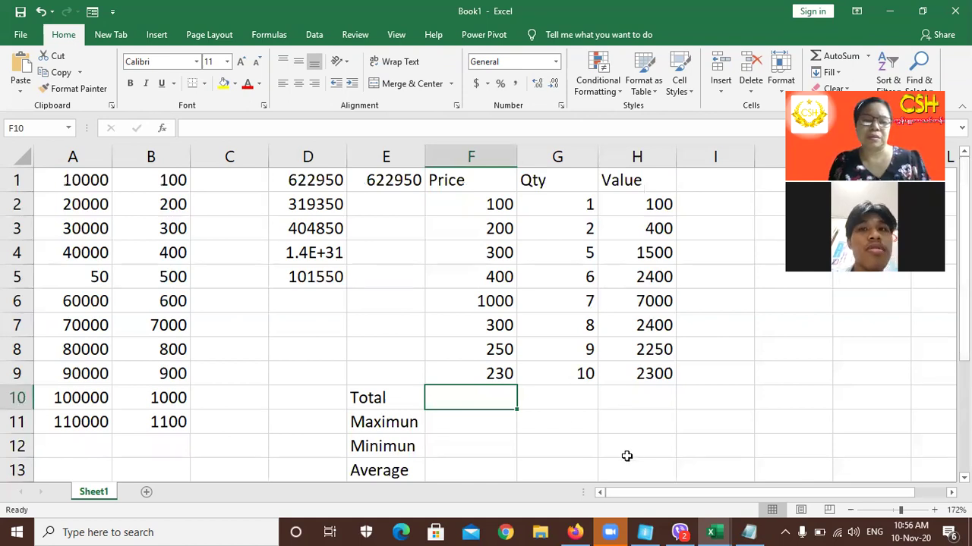
pyautogui.click(650, 203)
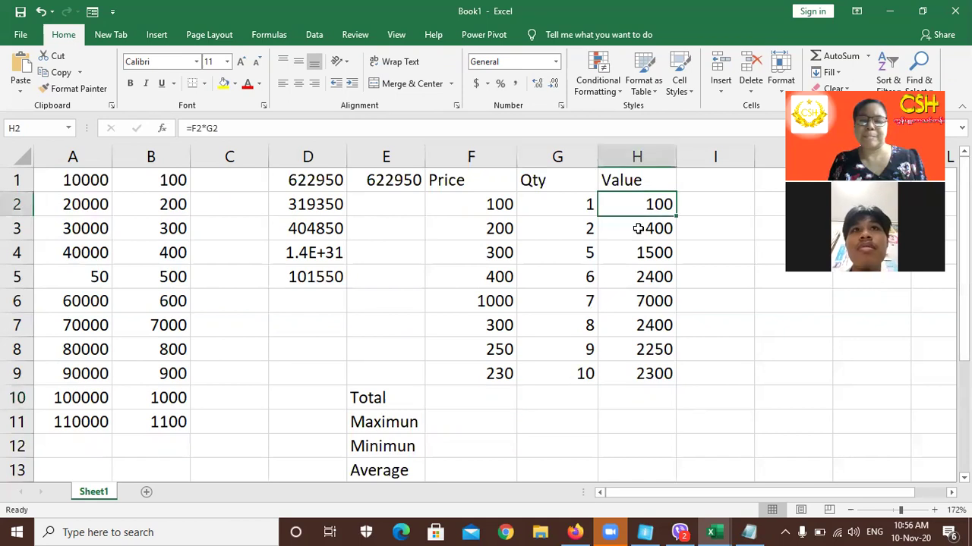
pyautogui.click(485, 395)
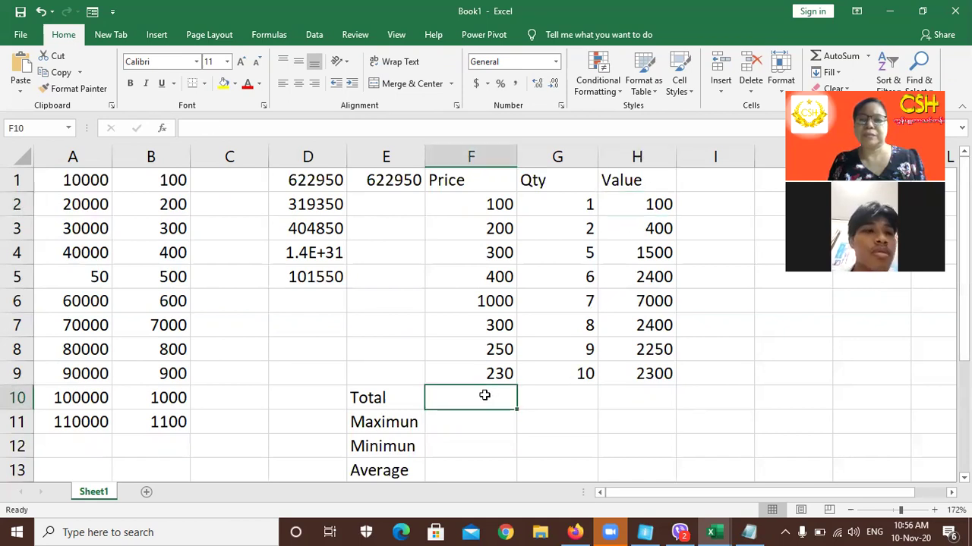
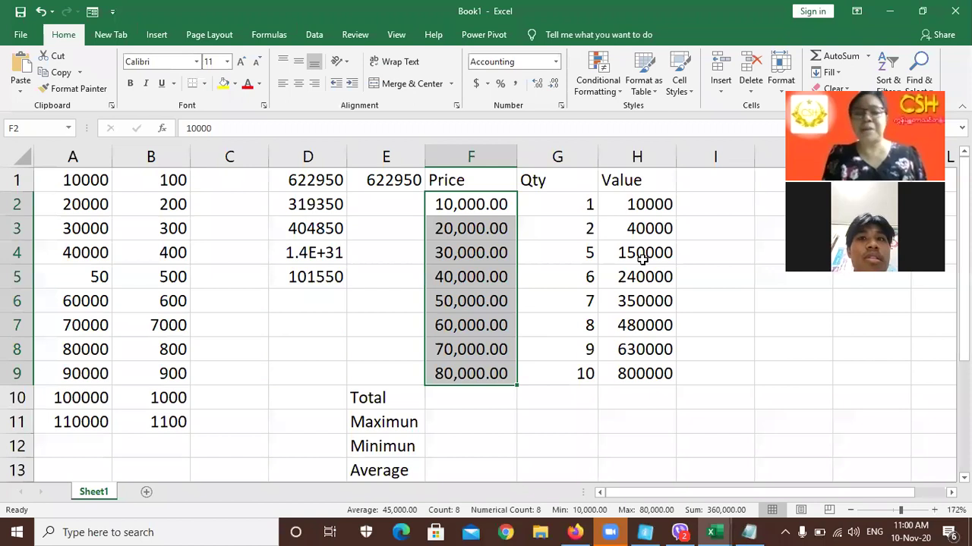
# Give the Price values F2:F9 comma style with three decimal places, and widen column F.
pyautogui.click(535, 63)
pyautogui.click(555, 64)
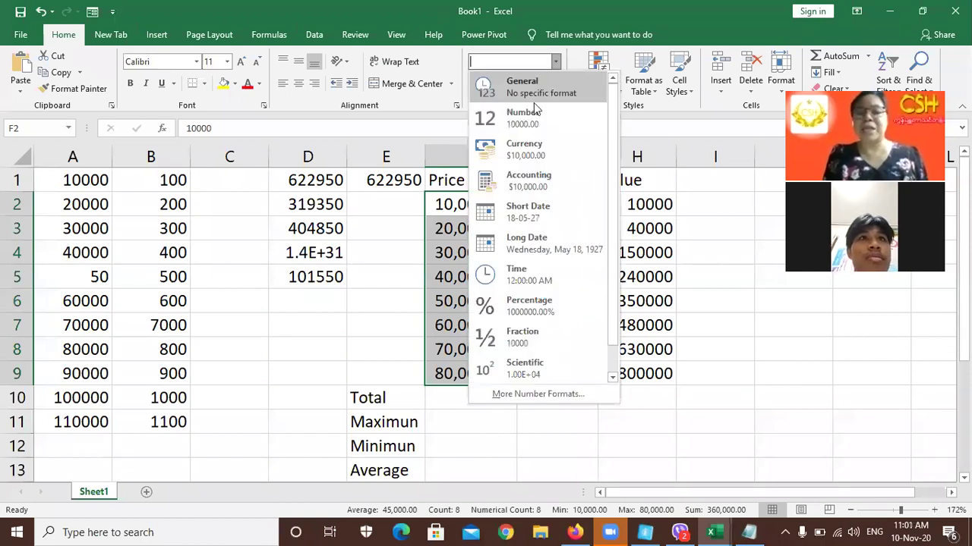
pyautogui.click(531, 80)
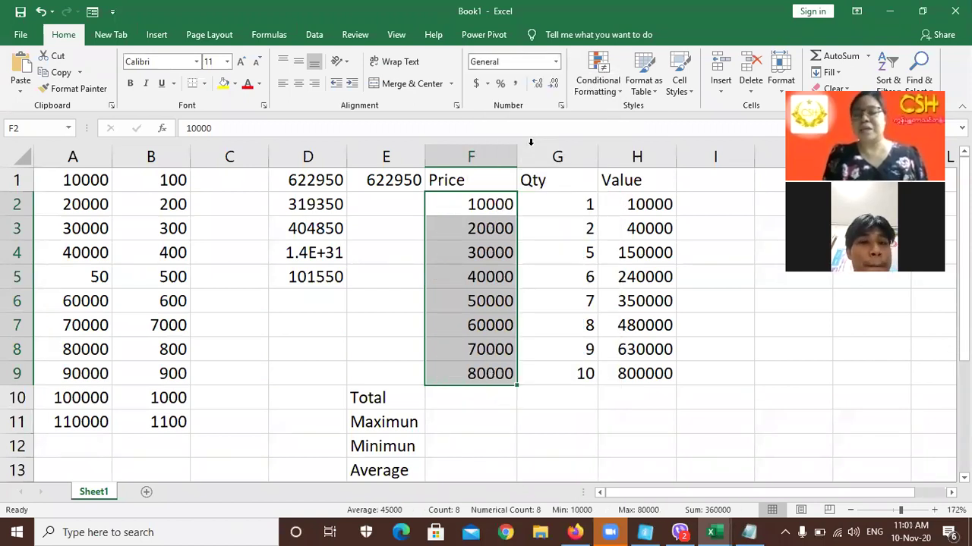
pyautogui.click(516, 85)
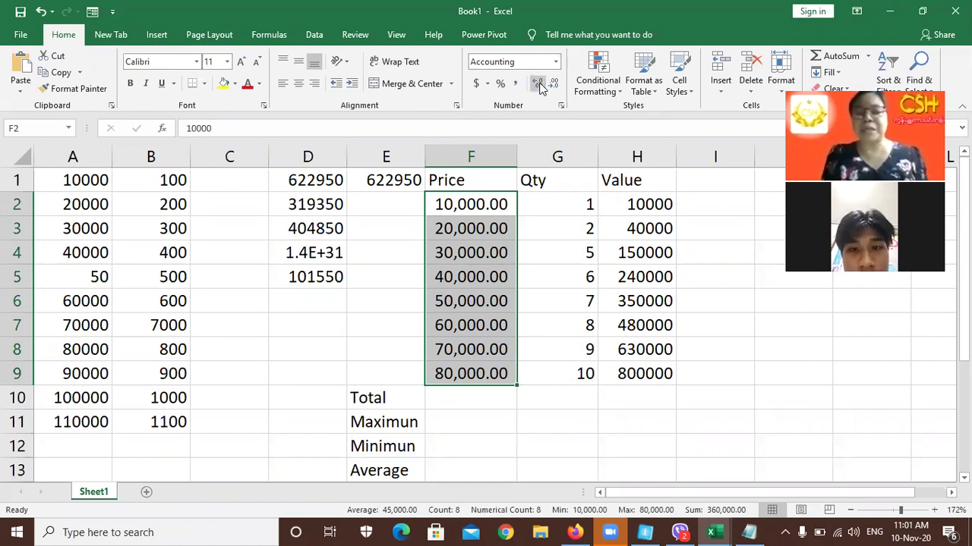
pyautogui.click(539, 84)
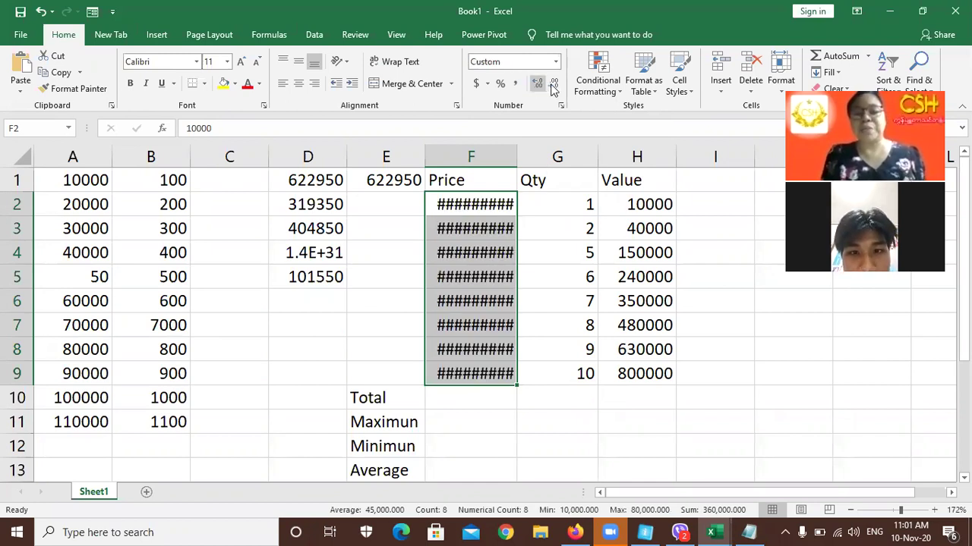
pyautogui.click(553, 88)
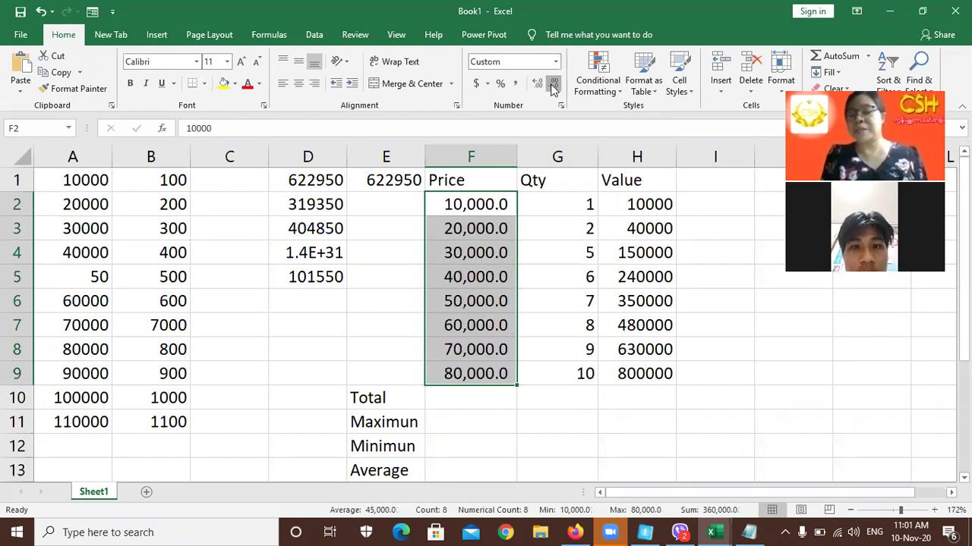
pyautogui.click(553, 88)
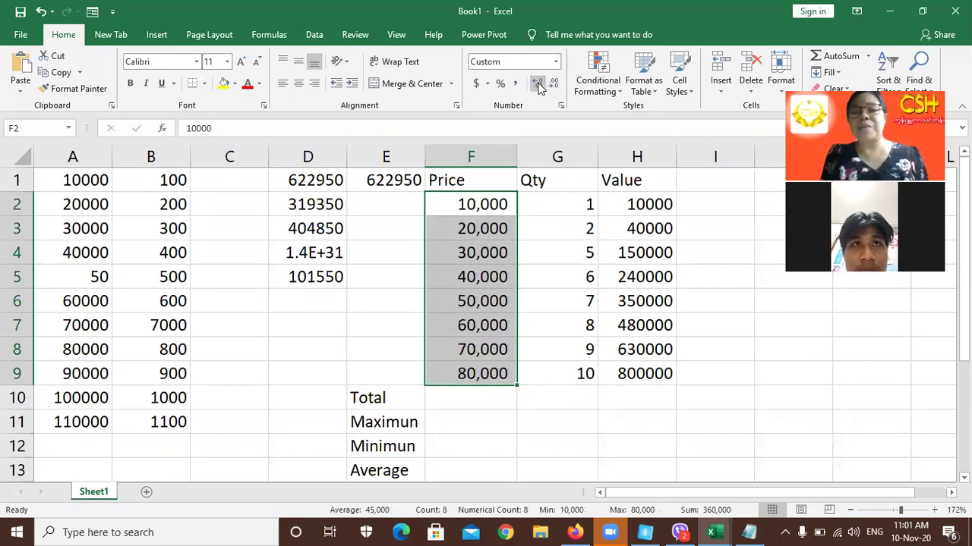
pyautogui.click(537, 85)
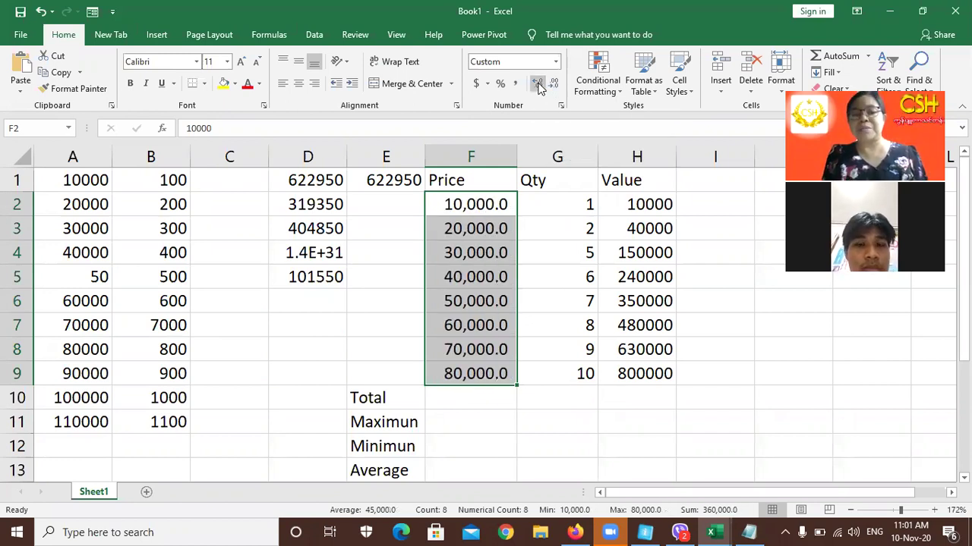
pyautogui.doubleClick(537, 85)
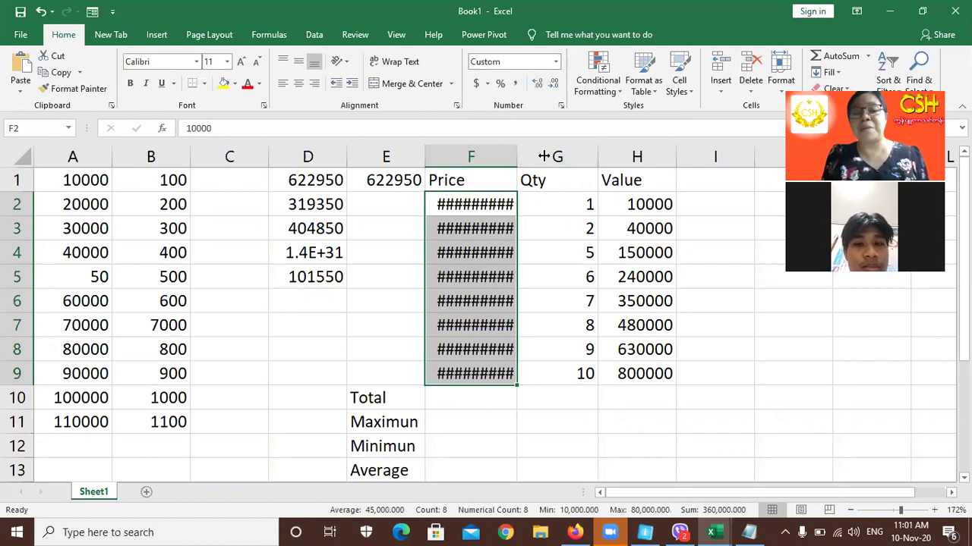
pyautogui.moveTo(543, 155); pyautogui.dragTo(543, 157)
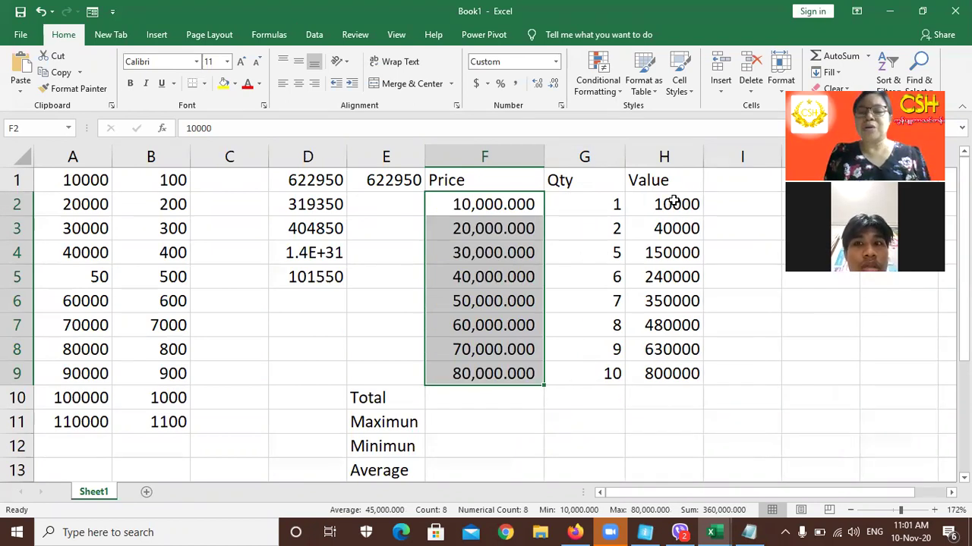
# Clear H2:H9 and enter =F2*G2 in H2.
pyautogui.click(674, 200)
pyautogui.keyDown('shift'); pyautogui.click(678, 377); pyautogui.keyUp('shift')
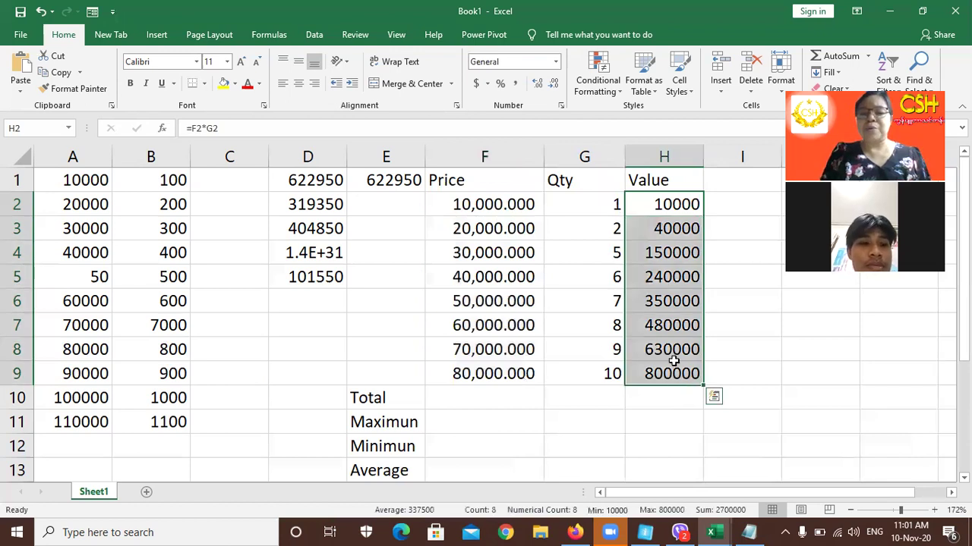
pyautogui.press('Delete')
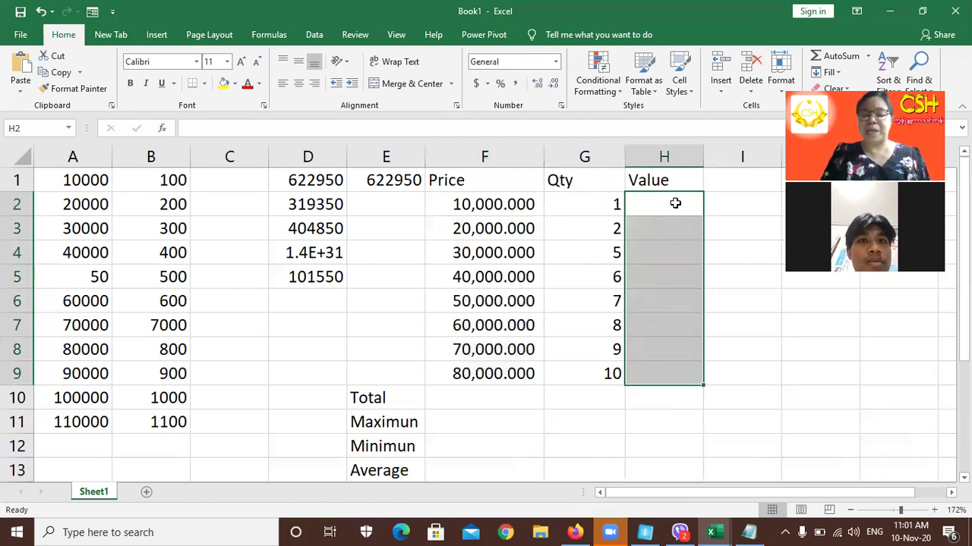
pyautogui.click(675, 203)
pyautogui.write('=')
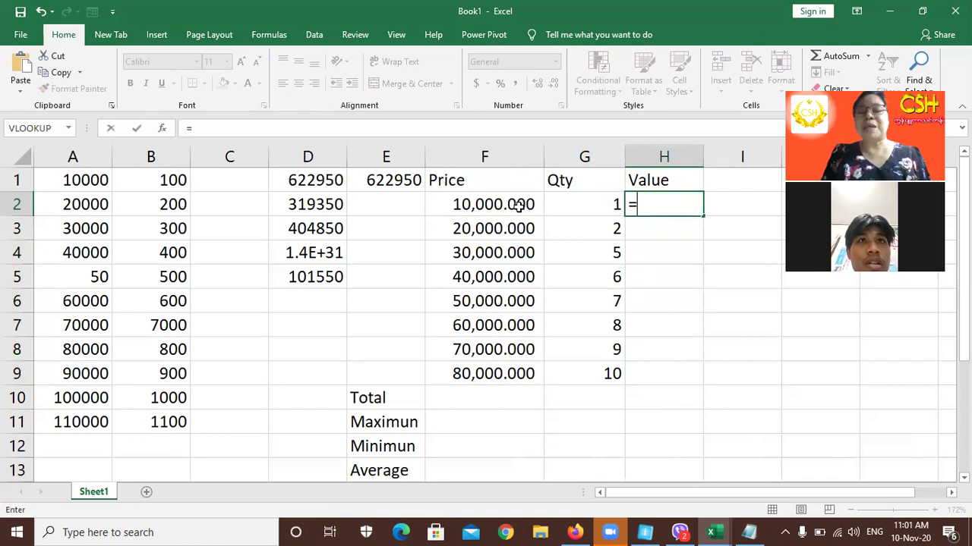
pyautogui.click(516, 205)
pyautogui.write('*')
pyautogui.click(590, 200)
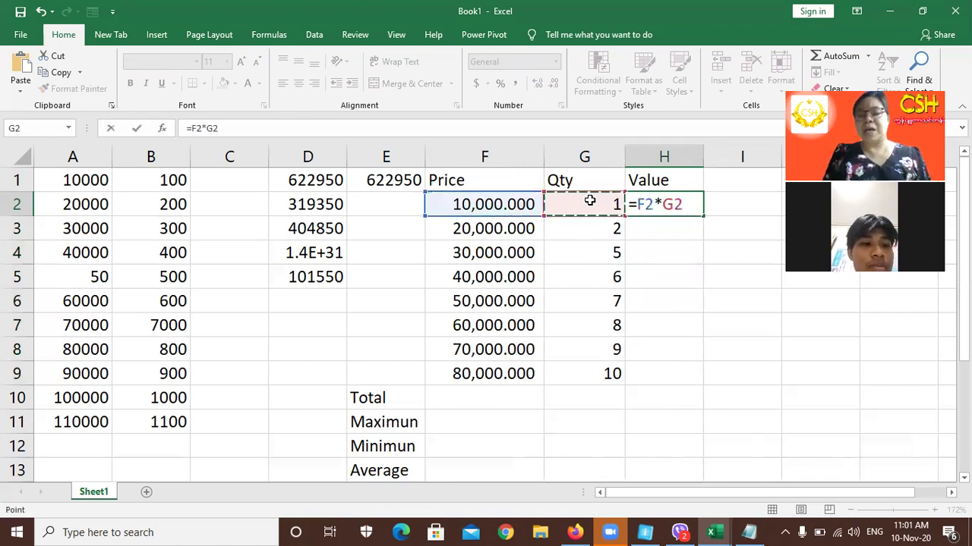
pyautogui.press('Return')
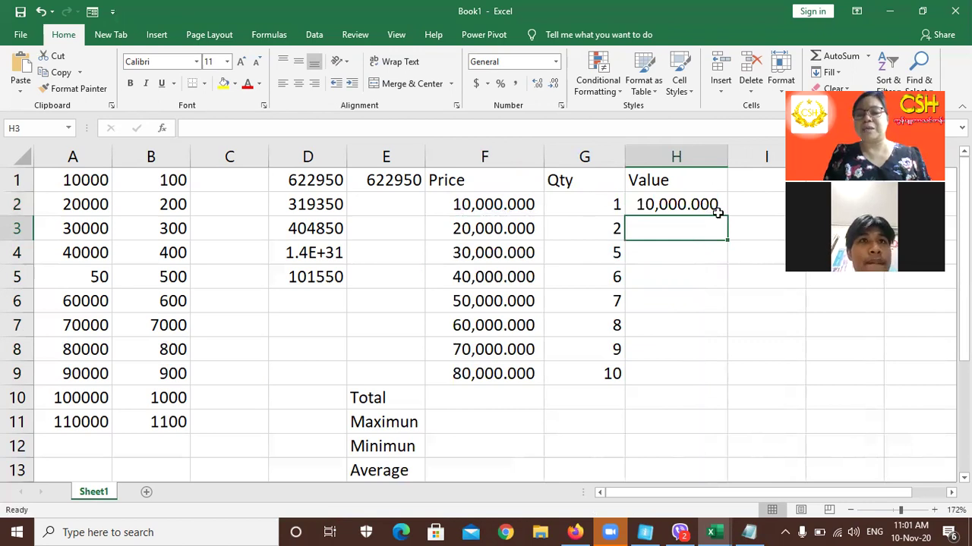
# Fill the Value formula down to H9, widen column H, and remove all decimals.
pyautogui.click(717, 213)
pyautogui.moveTo(726, 216); pyautogui.dragTo(712, 383)
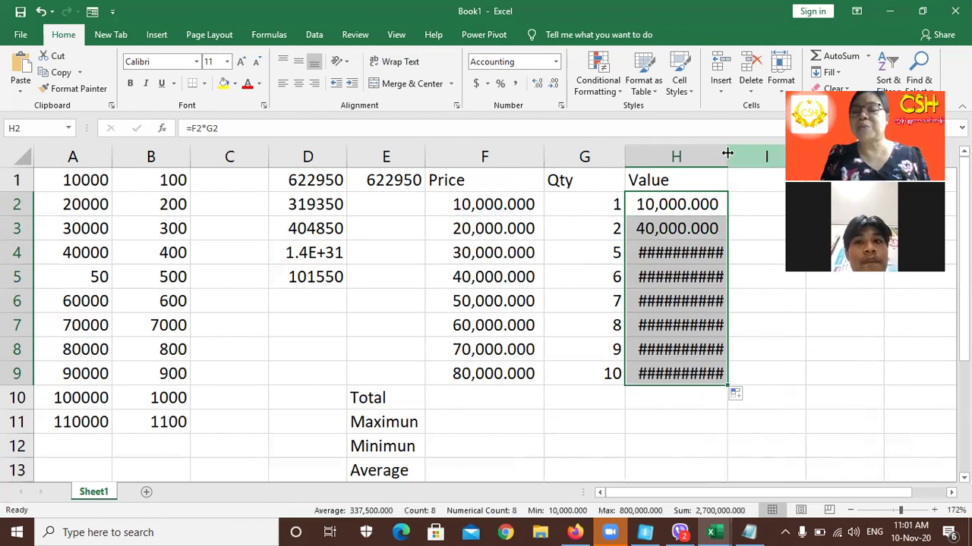
pyautogui.moveTo(746, 154); pyautogui.dragTo(746, 156)
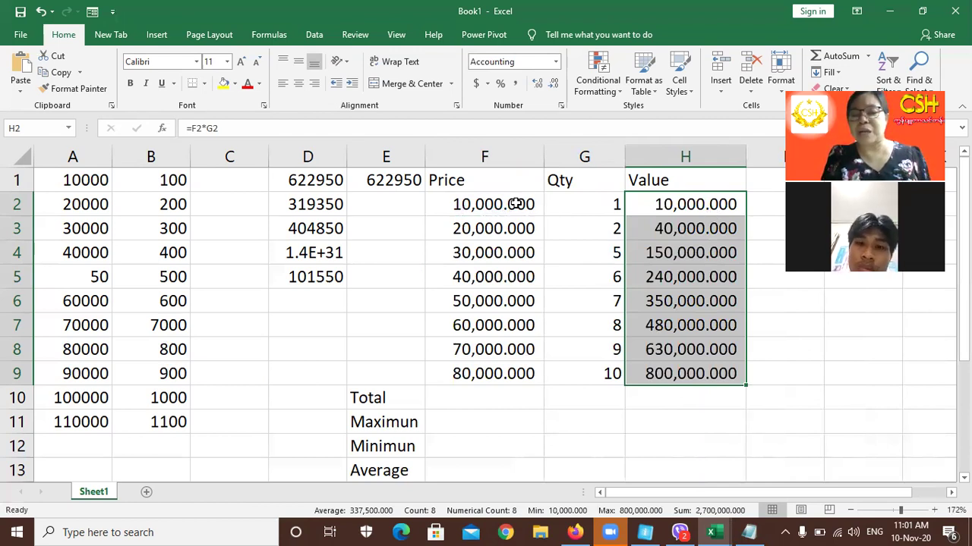
pyautogui.doubleClick(552, 86)
pyautogui.click(552, 86)
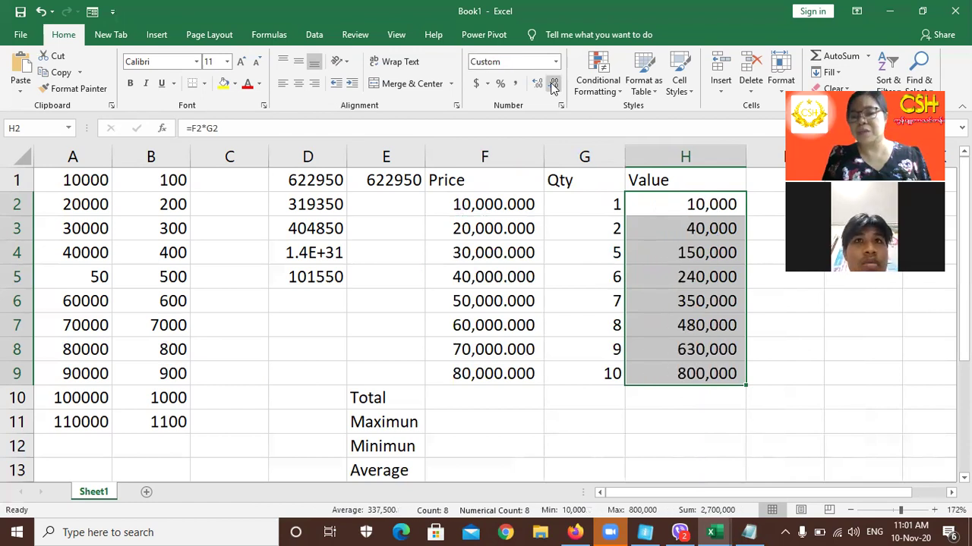
pyautogui.click(498, 399)
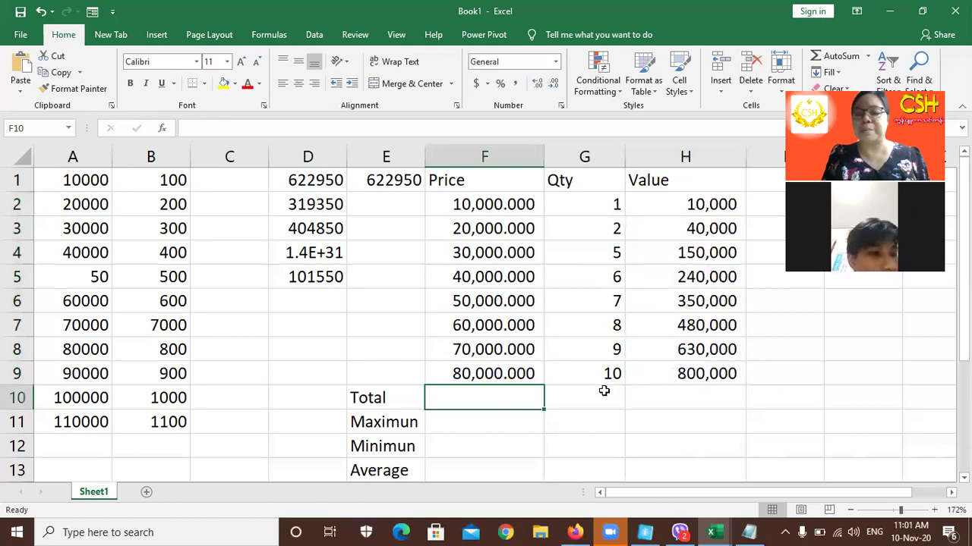
# Enter =SUM(F2:F9) in F10 to total the Price column as 360,000.000.
pyautogui.doubleClick(502, 393)
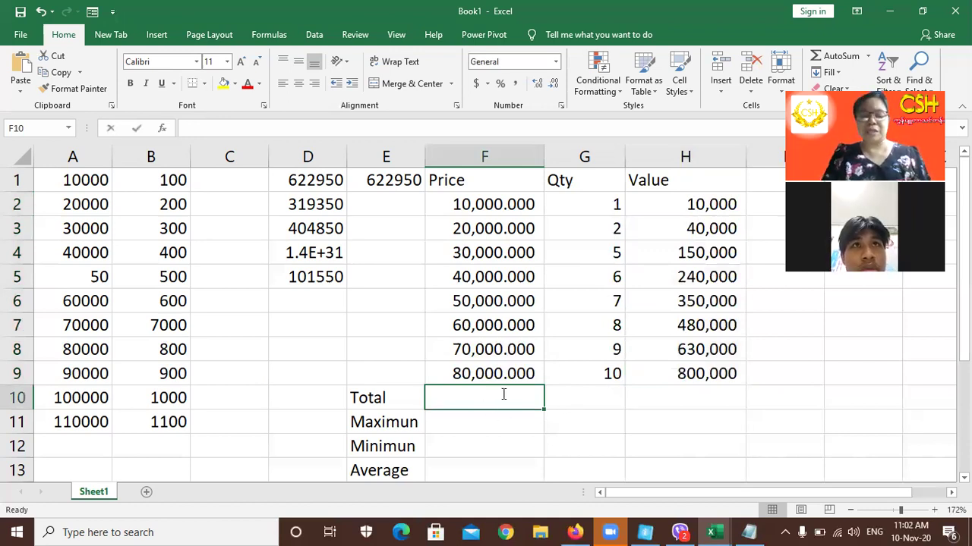
pyautogui.write('=sum')
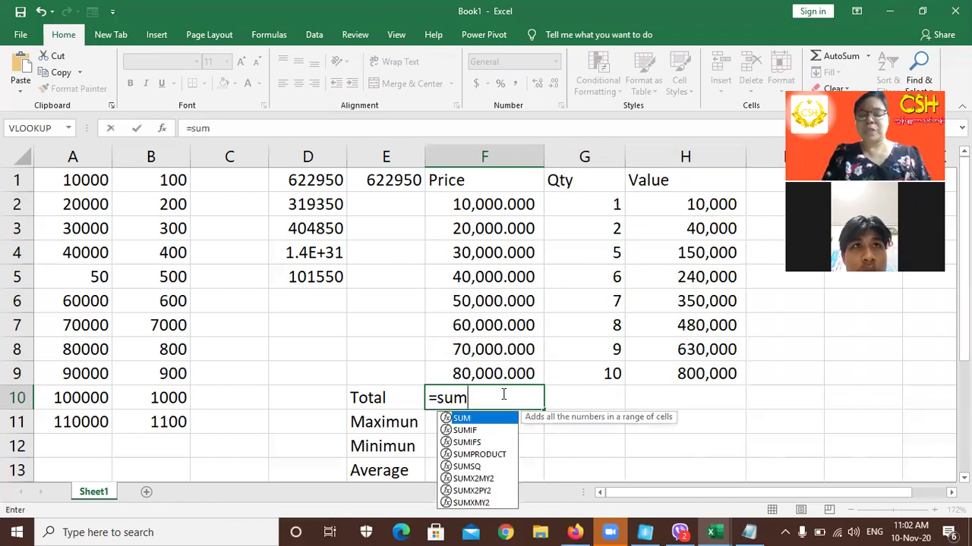
pyautogui.write('(')
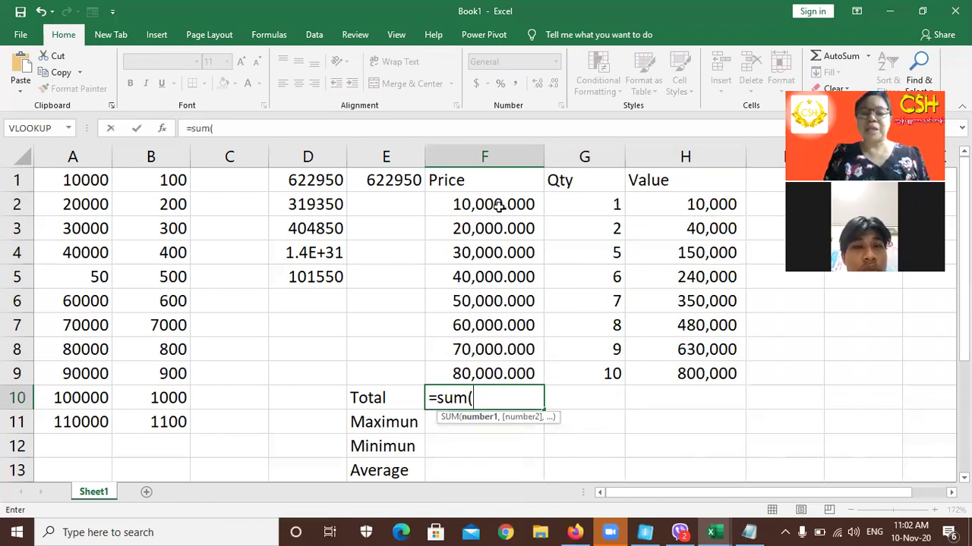
pyautogui.moveTo(493, 205); pyautogui.dragTo(505, 375)
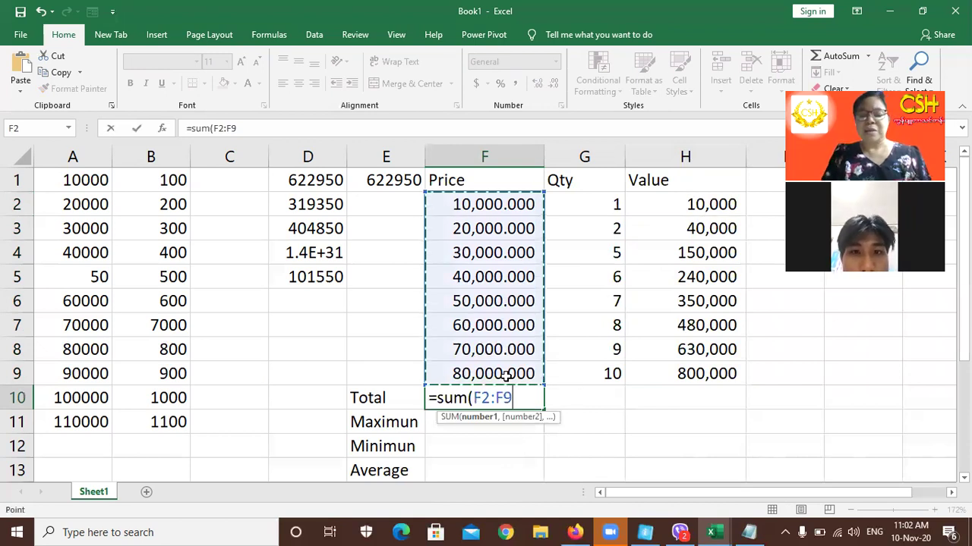
pyautogui.press('Return')
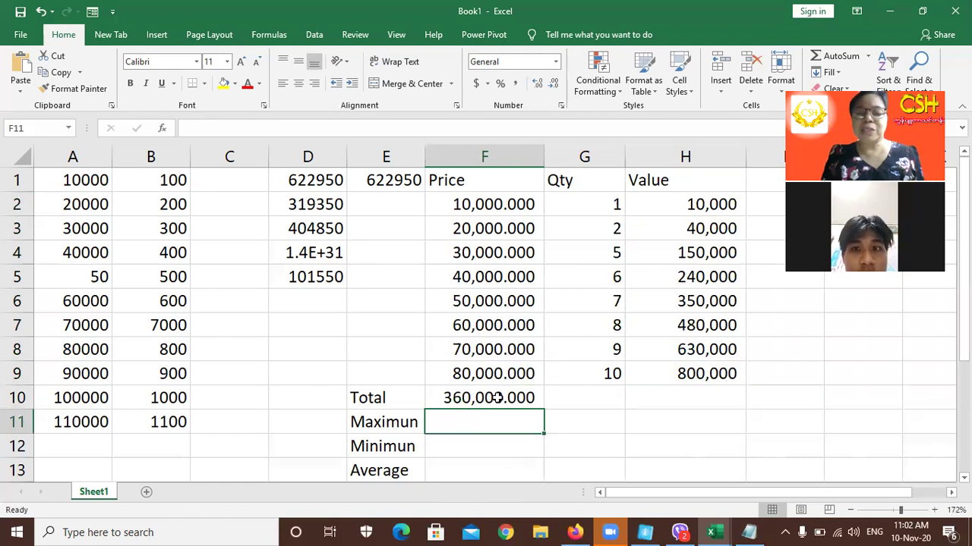
pyautogui.click(502, 395)
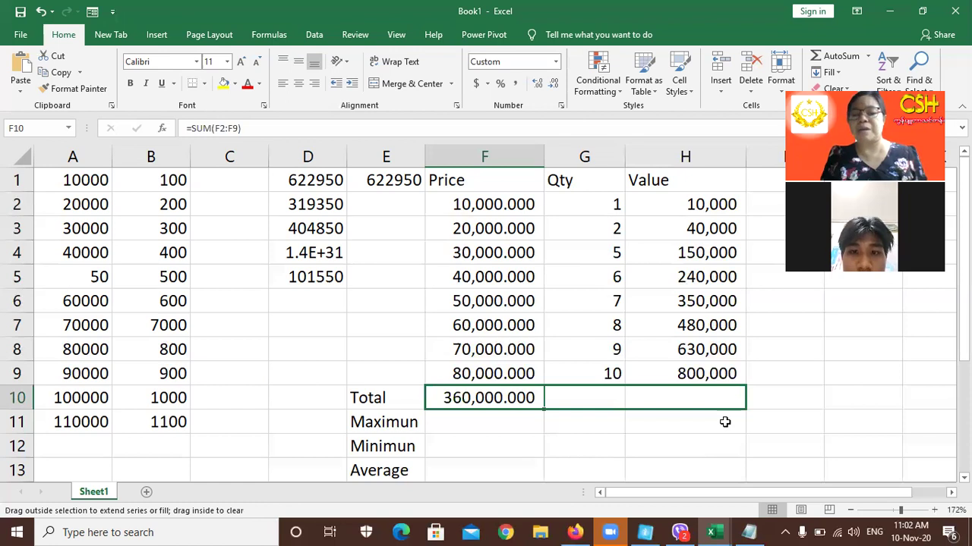
# Try copying the Total across and widening column H, then clear the totals.
pyautogui.moveTo(707, 430); pyautogui.dragTo(725, 422)
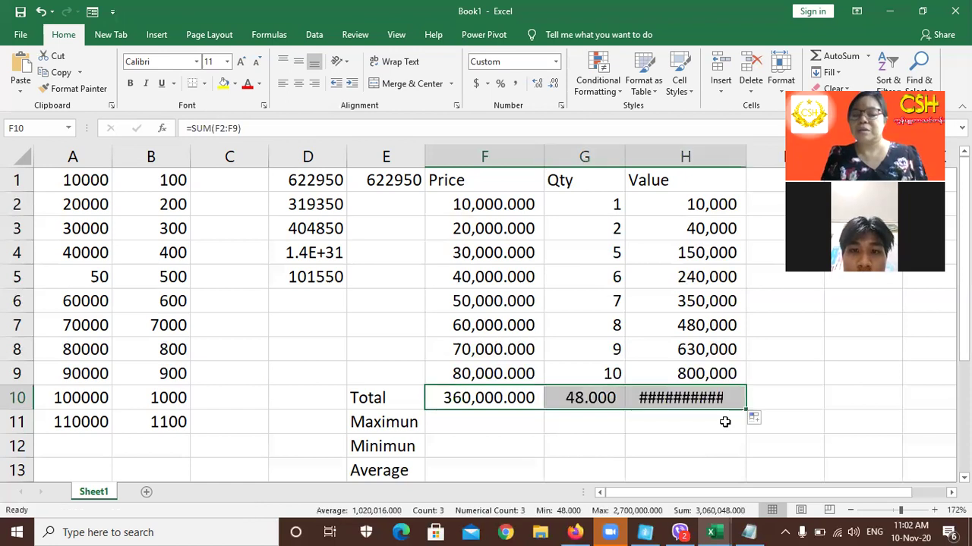
pyautogui.doubleClick(763, 158)
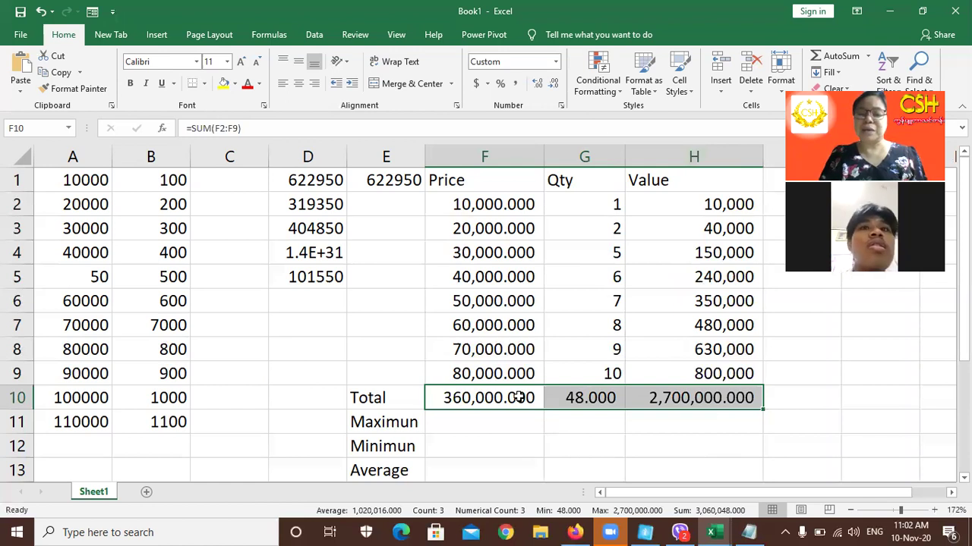
pyautogui.press('Delete')
# Re-enter =SUM(F2:F9) in F10 and fill it across to G10 and H10.
pyautogui.write('=')
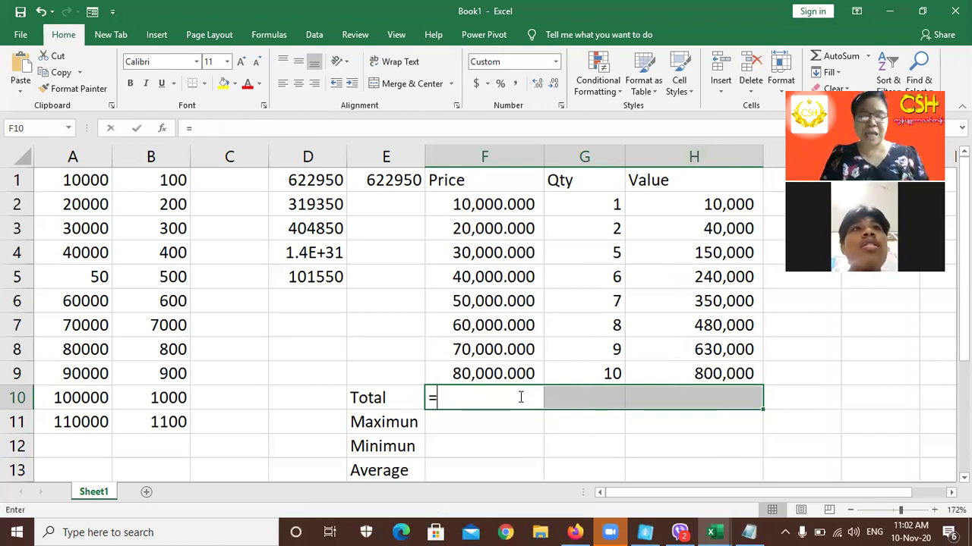
pyautogui.write('sum')
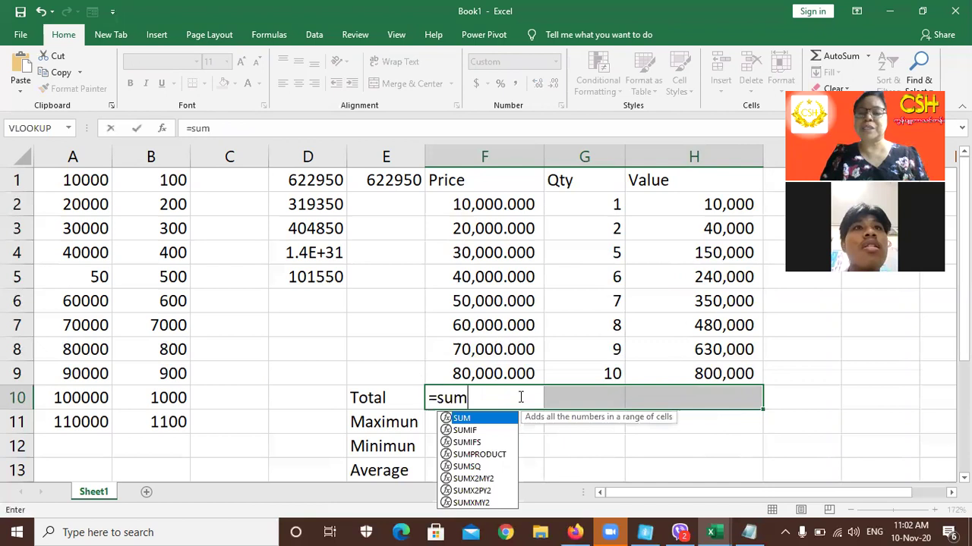
pyautogui.write('(')
pyautogui.moveTo(494, 204); pyautogui.dragTo(503, 369)
pyautogui.write(')')
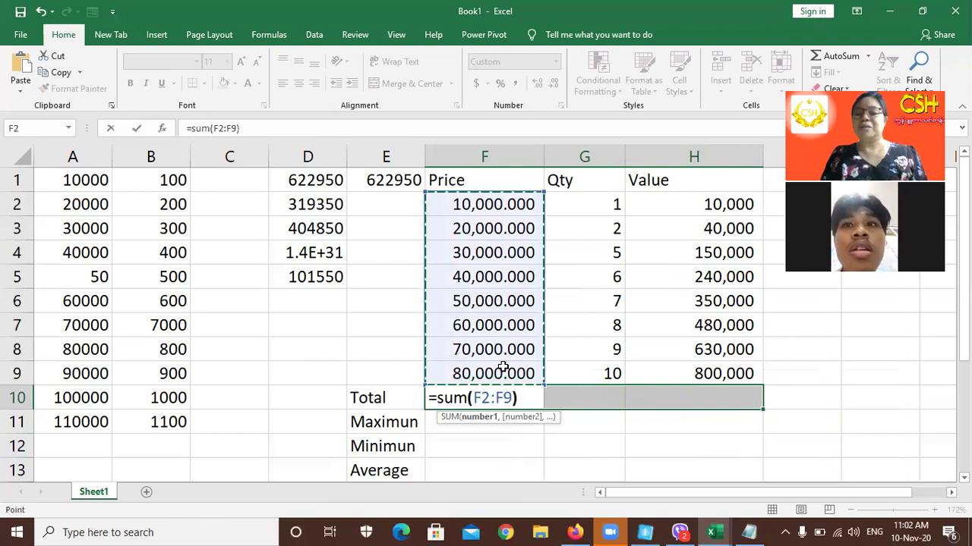
pyautogui.press('Tab')
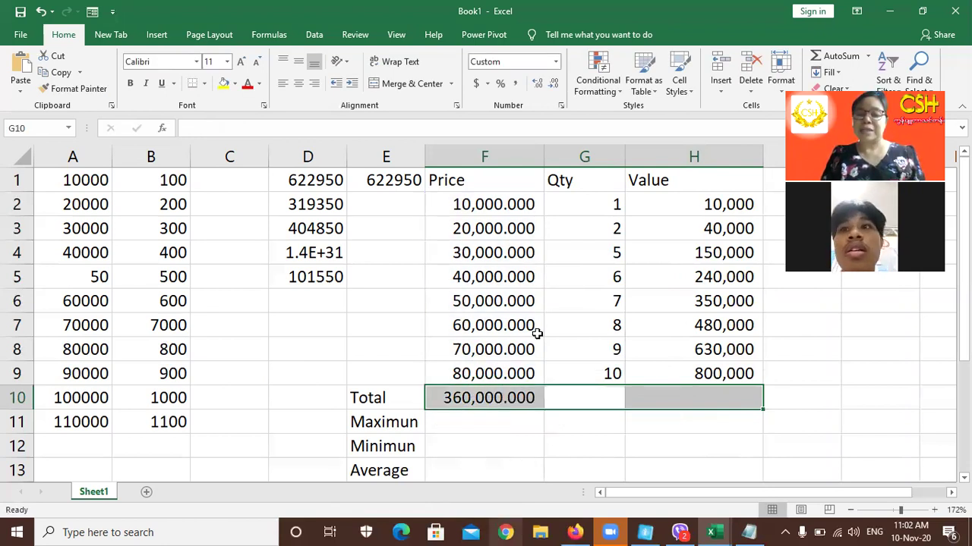
pyautogui.click(525, 397)
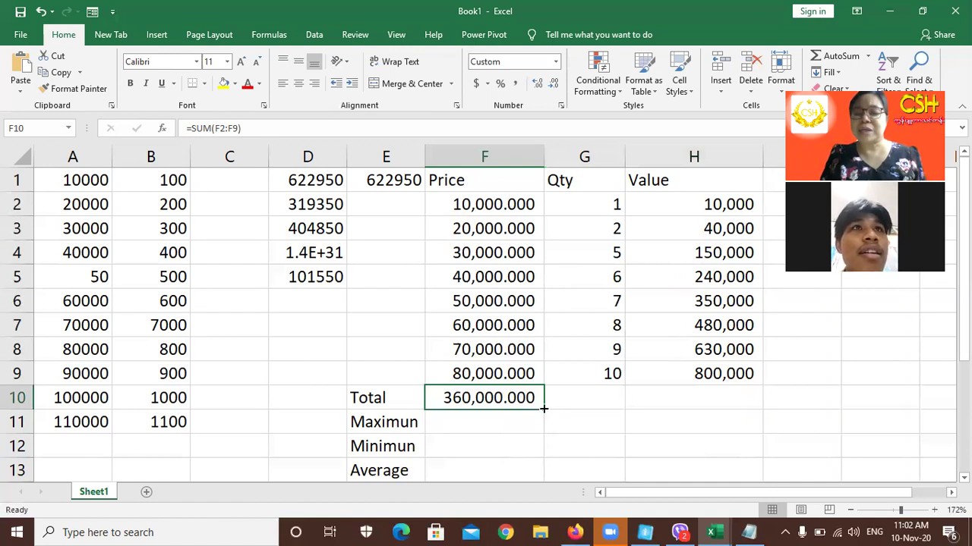
pyautogui.moveTo(543, 410); pyautogui.dragTo(745, 404)
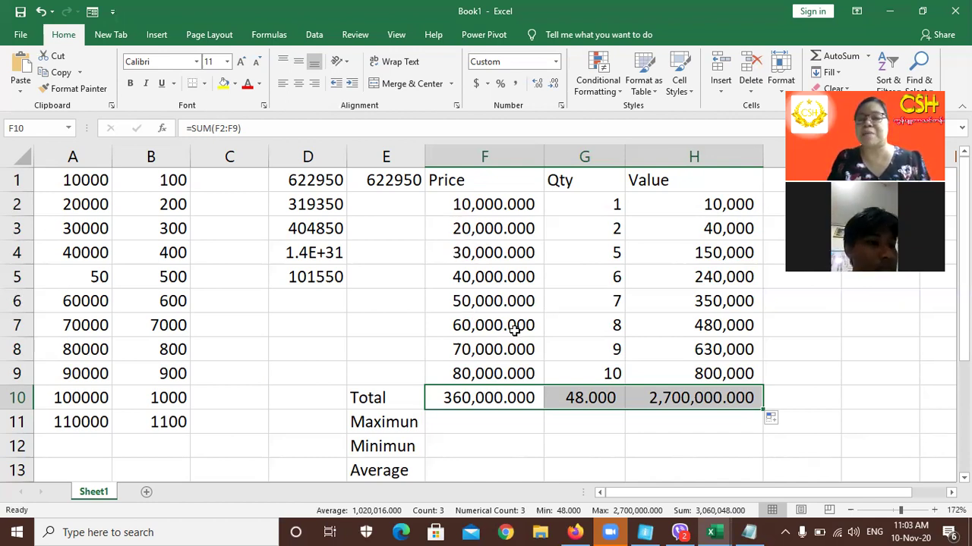
# Enter =MAX(F2:F9) in F11, giving 80,000.000.
pyautogui.click(493, 422)
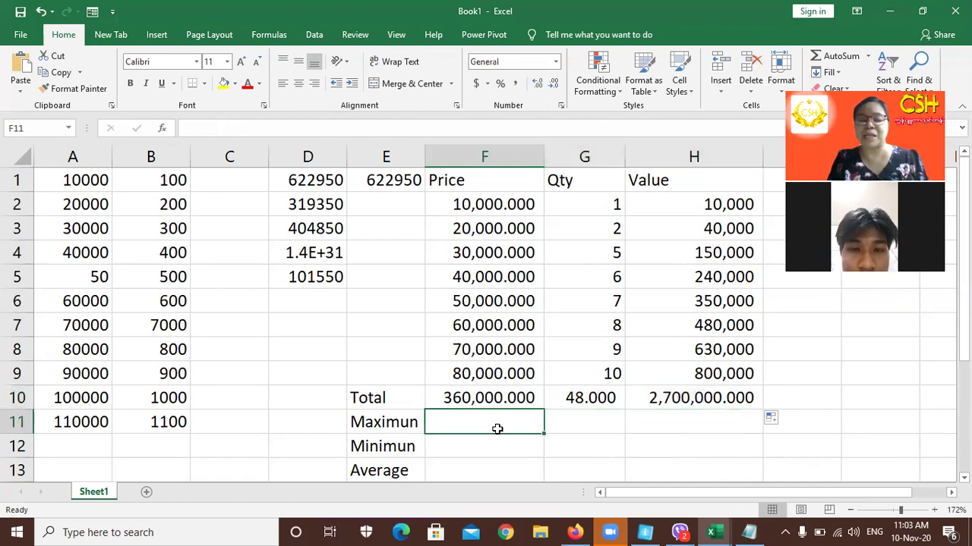
pyautogui.write('=')
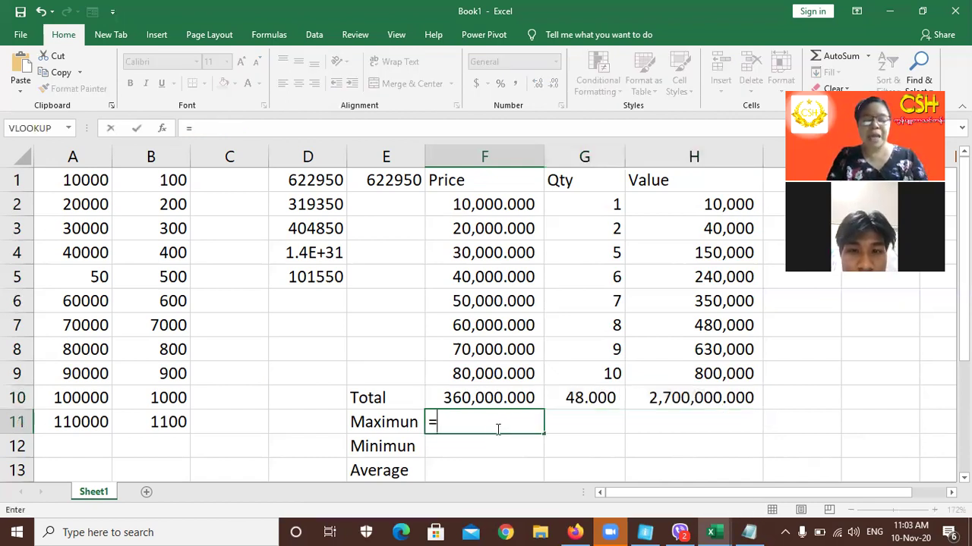
pyautogui.write('max')
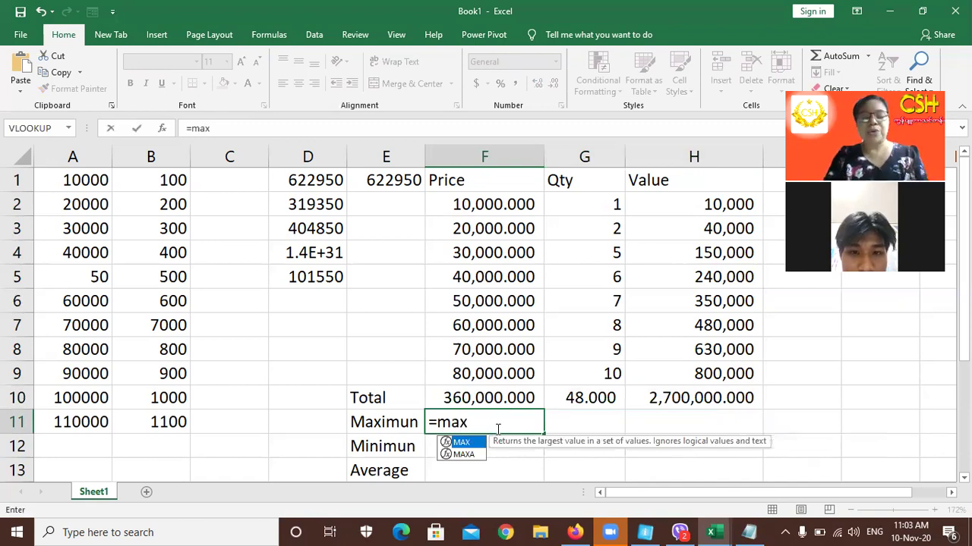
pyautogui.write('(')
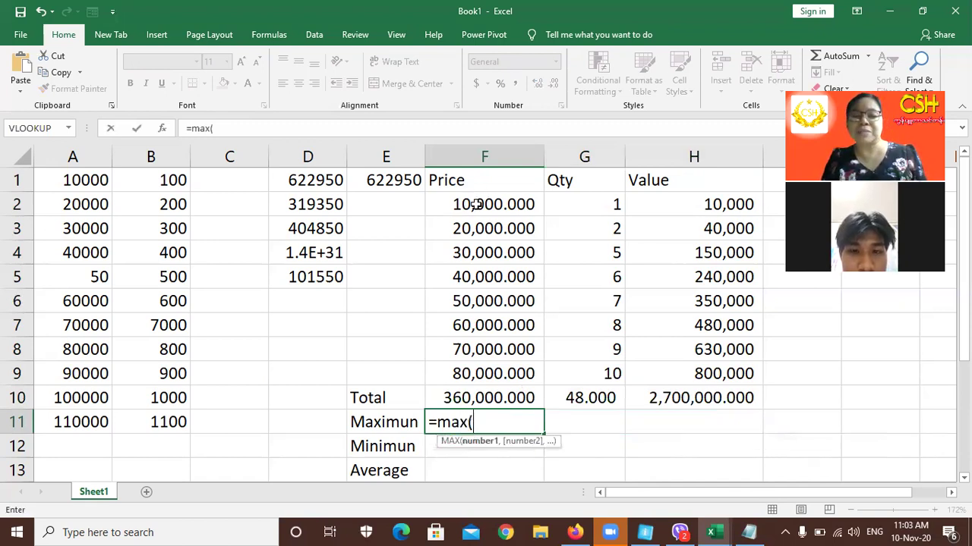
pyautogui.moveTo(486, 205); pyautogui.dragTo(494, 374)
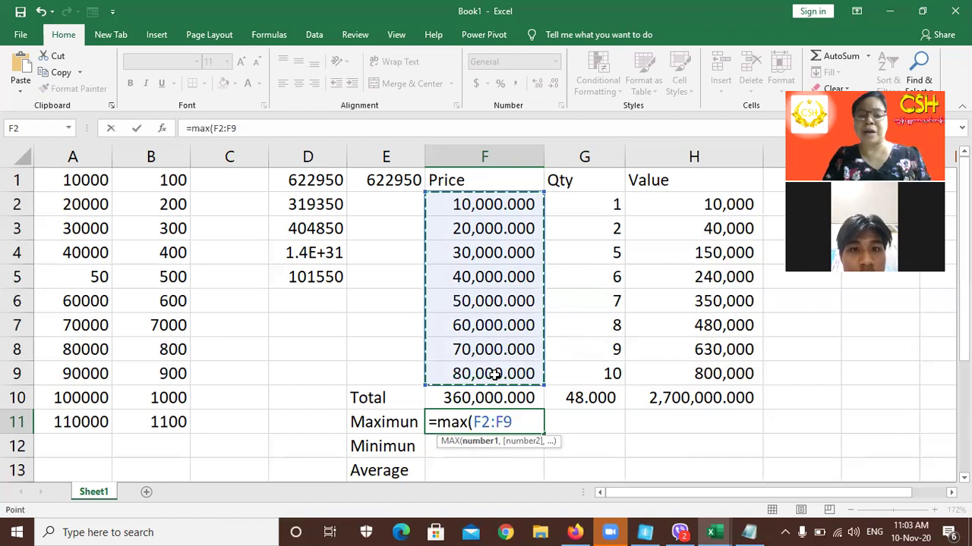
pyautogui.press('Return')
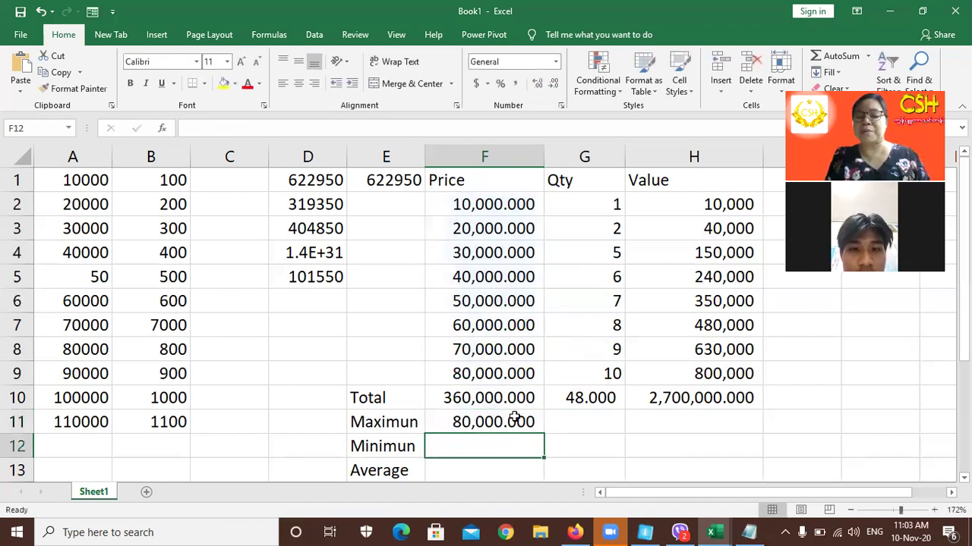
pyautogui.click(514, 416)
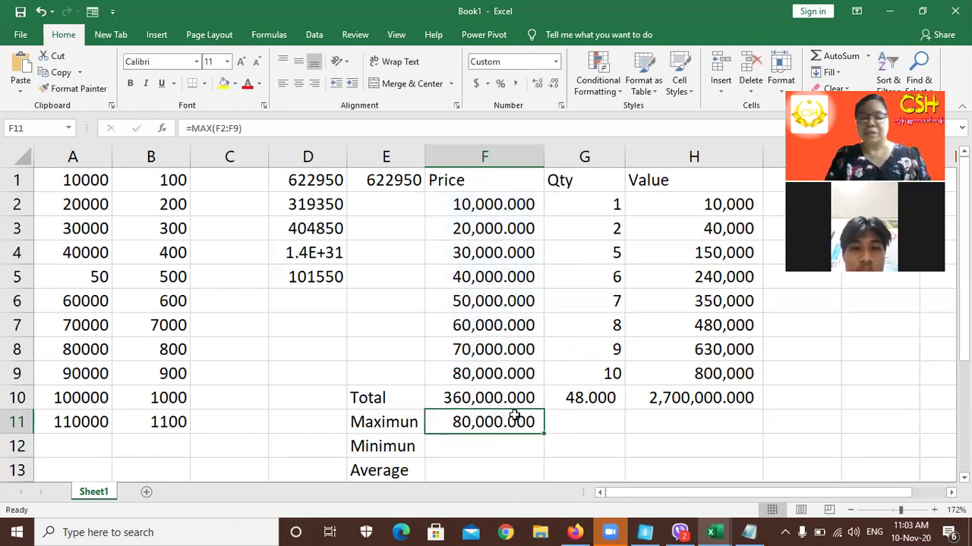
pyautogui.press('Delete')
pyautogui.write('=')
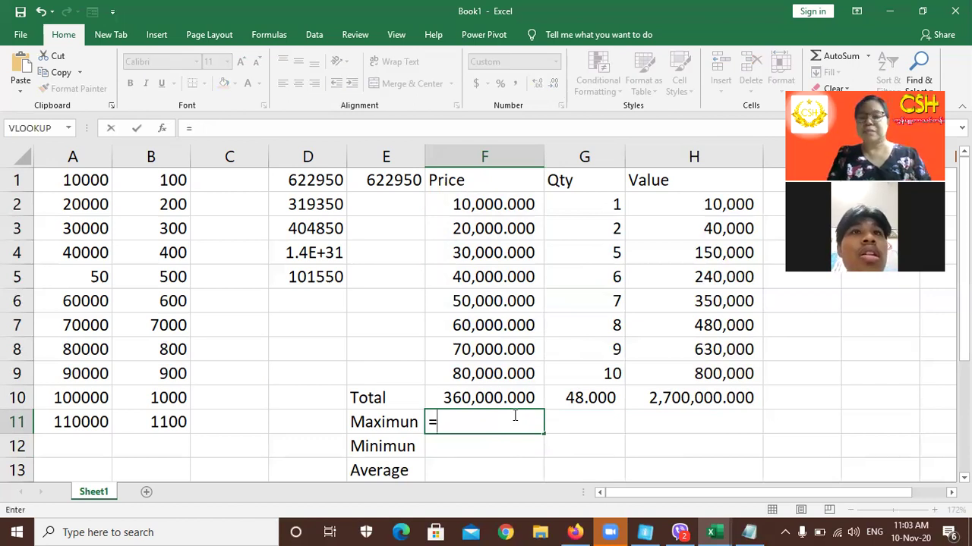
pyautogui.write('max(')
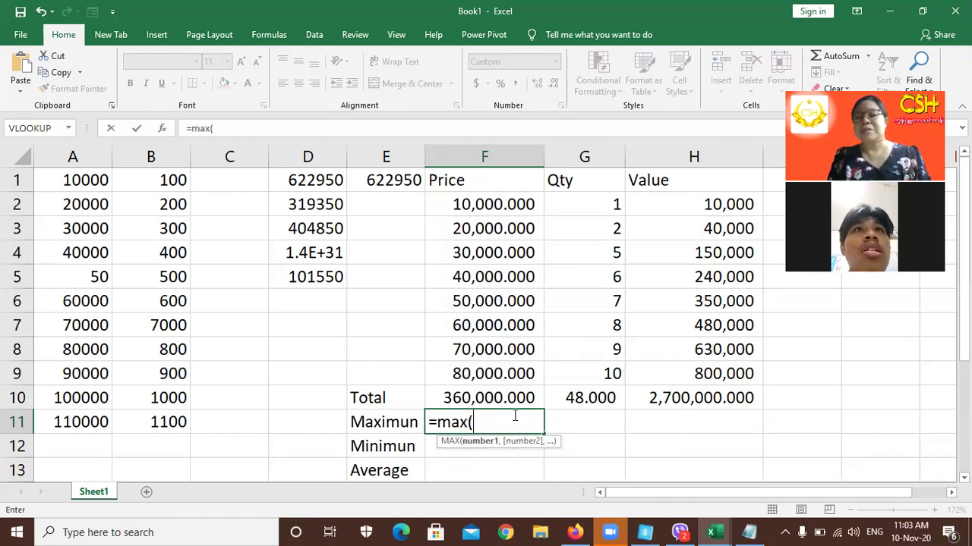
pyautogui.moveTo(486, 204); pyautogui.dragTo(497, 371)
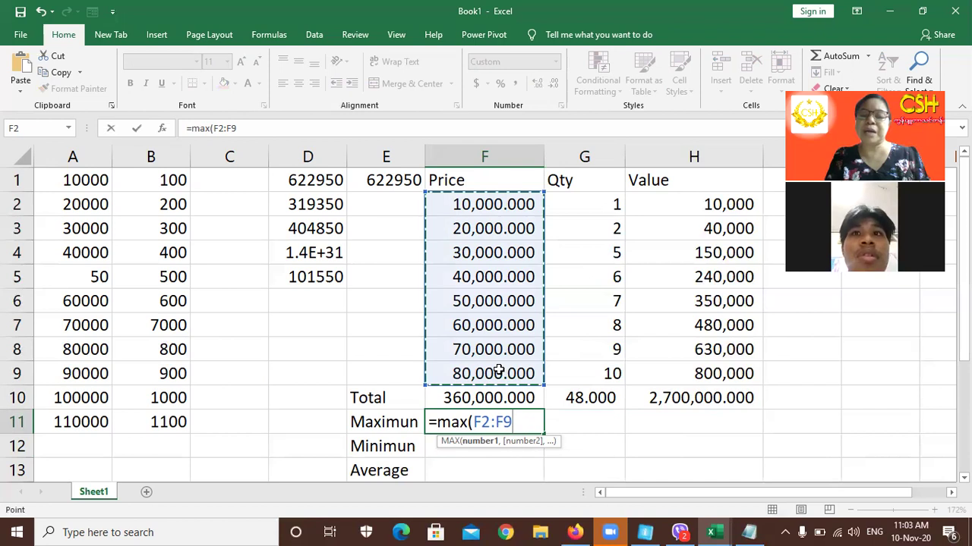
pyautogui.press('Return')
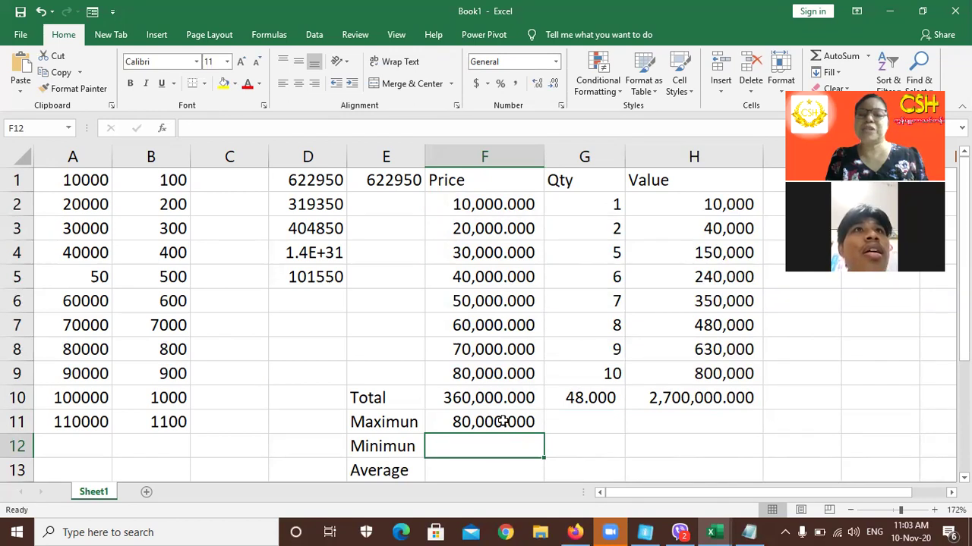
# Copy the MAX formula across to G11 and H11, showing 10.000 and 800,000.000.
pyautogui.click(502, 422)
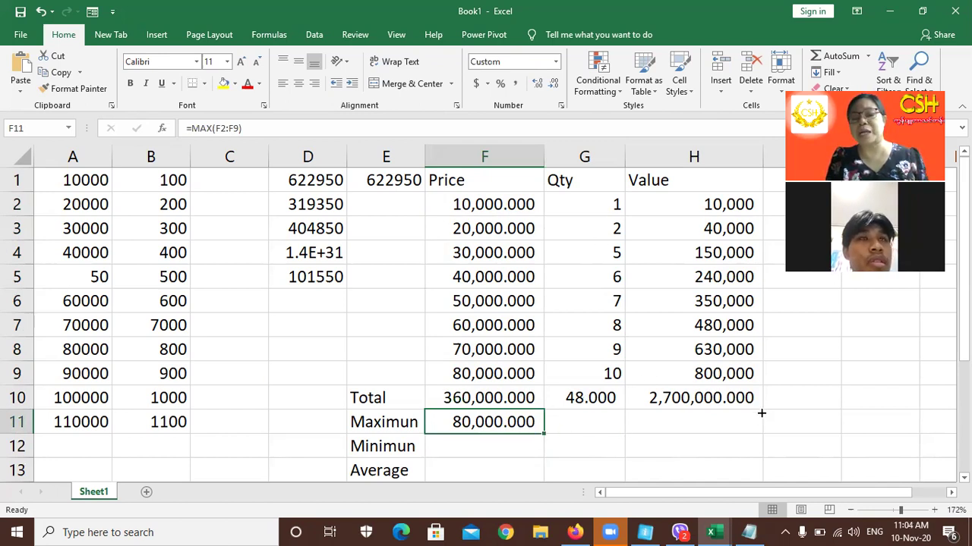
pyautogui.moveTo(544, 433); pyautogui.dragTo(762, 415)
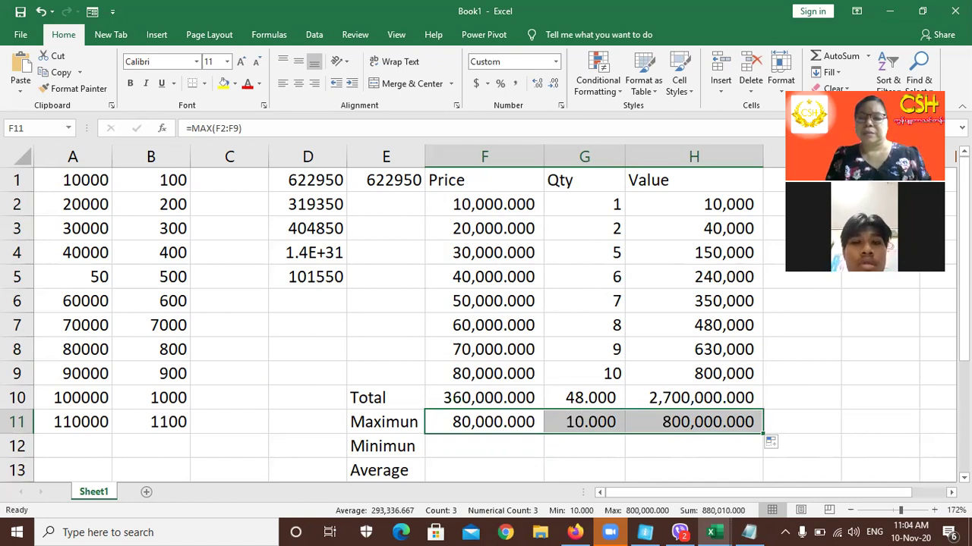
pyautogui.click(471, 448)
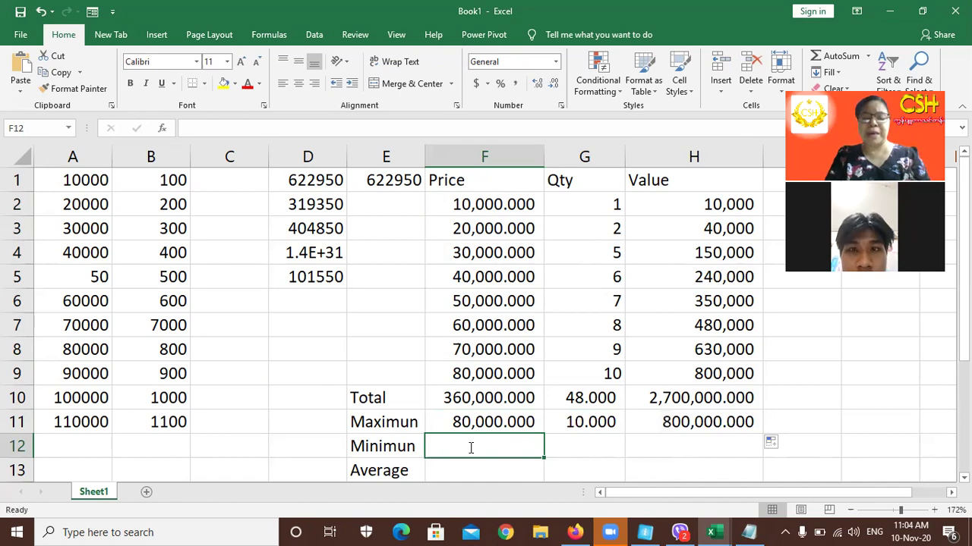
# Enter =MIN(F2:F9) in F12 and fill to H12: 10,000.000, 1.000, 10,000.000.
pyautogui.write('=min')
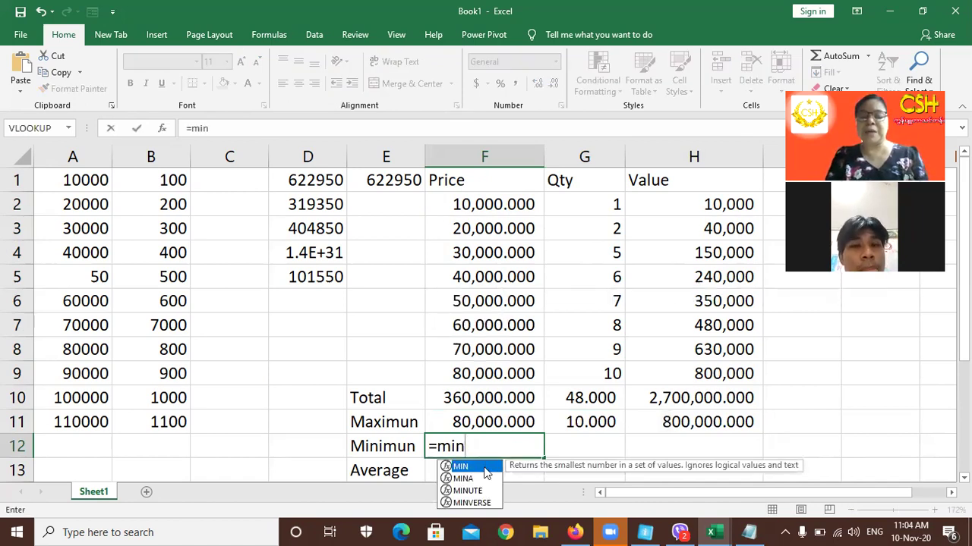
pyautogui.write('(')
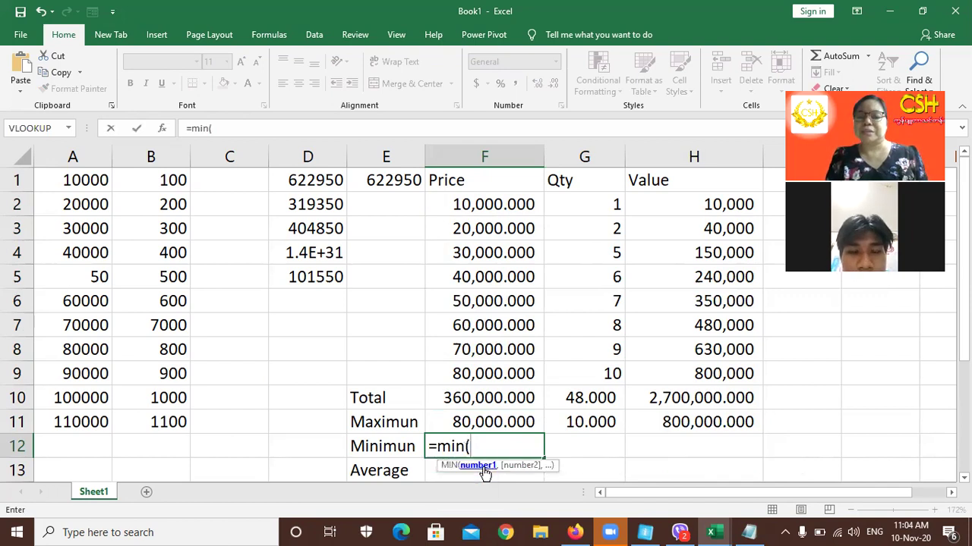
pyautogui.moveTo(483, 206); pyautogui.dragTo(484, 369)
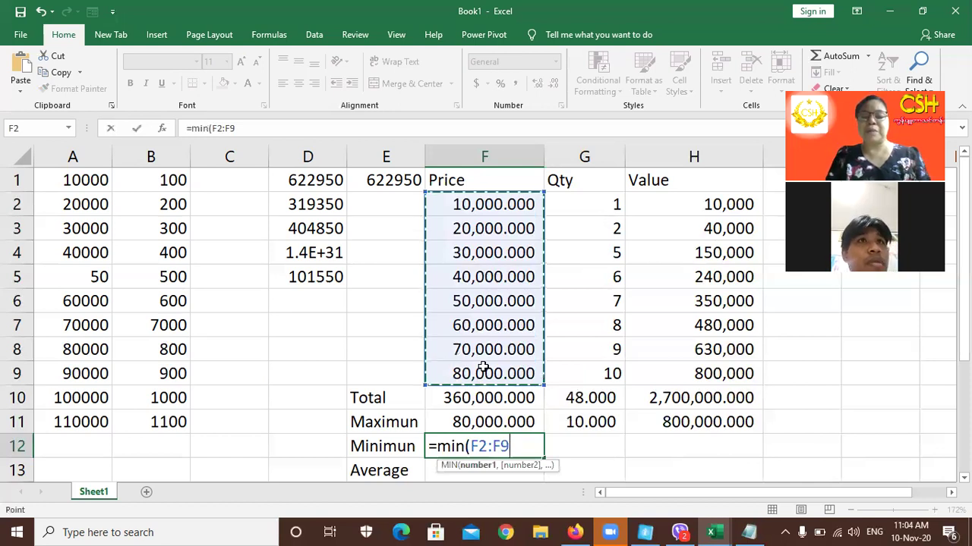
pyautogui.press('Return')
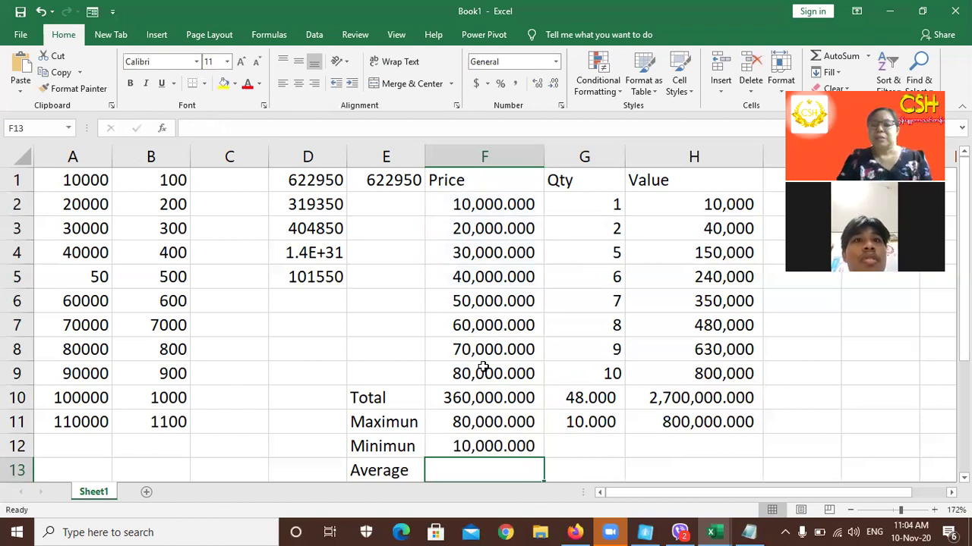
pyautogui.click(507, 448)
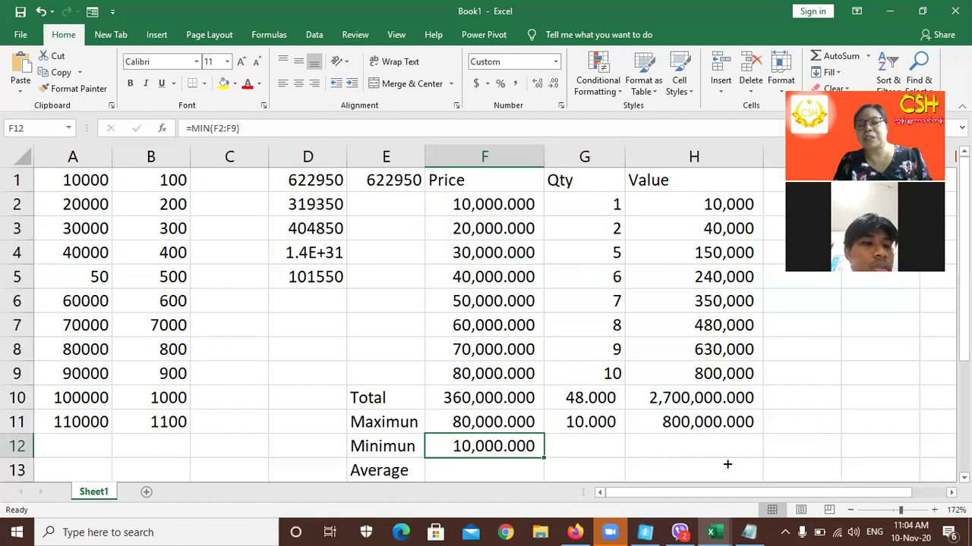
pyautogui.moveTo(543, 458); pyautogui.dragTo(727, 465)
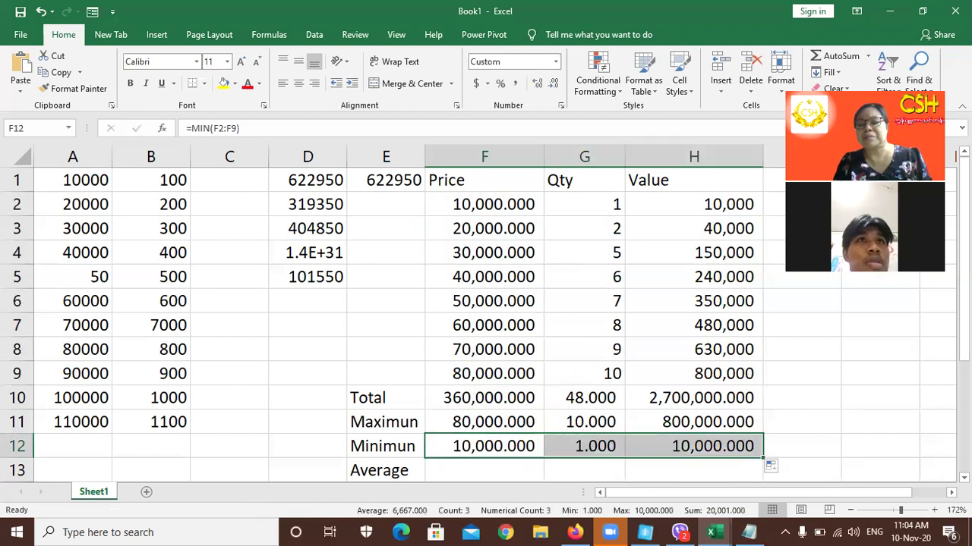
pyautogui.moveTo(962, 262); pyautogui.dragTo(962, 284)
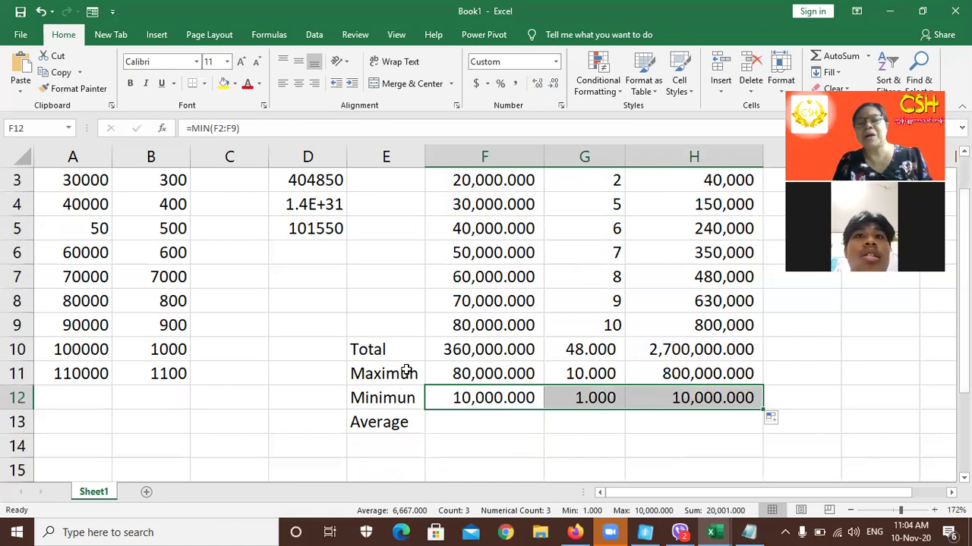
pyautogui.click(445, 350)
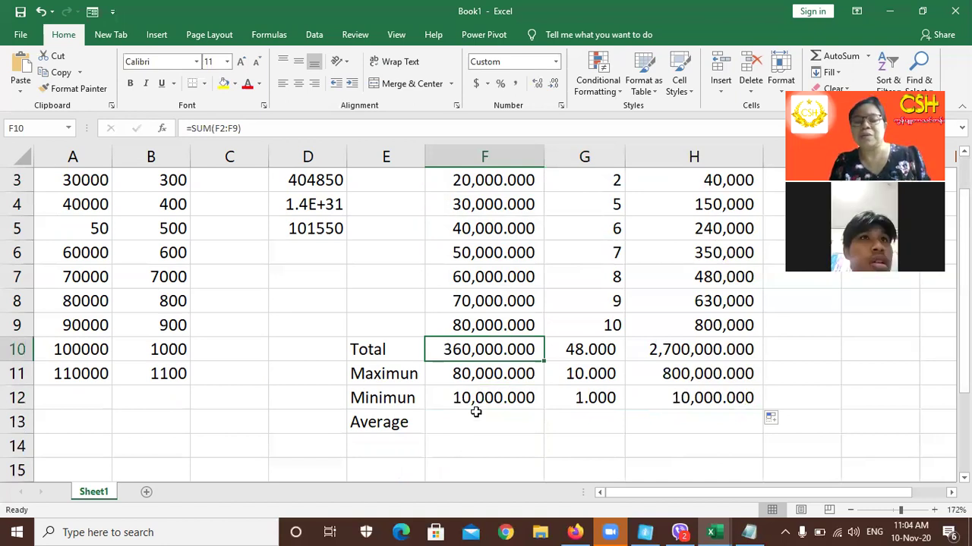
# Enter =AVERAGE(F2:F9) in F13 and fill to H13: 45,000.000, 6.000, 337,500.000.
pyautogui.click(434, 426)
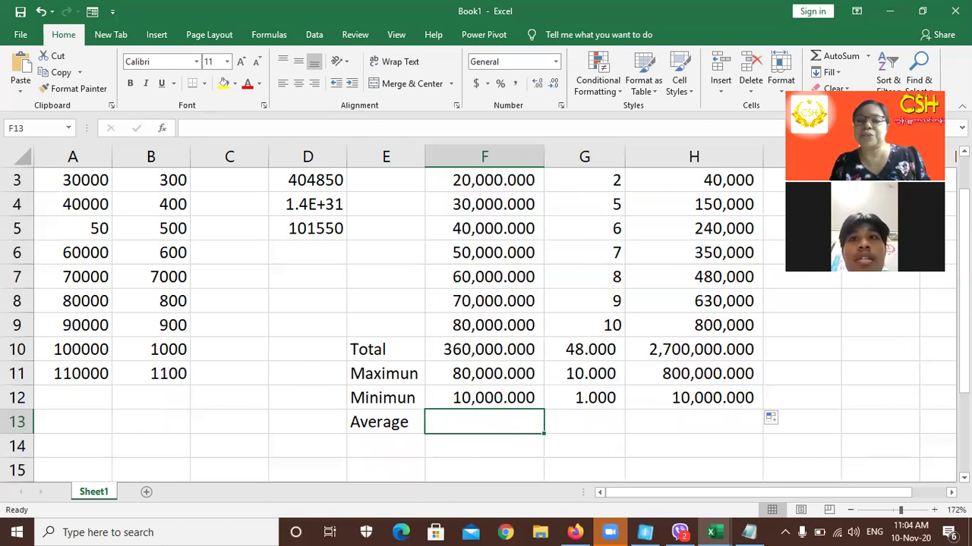
pyautogui.scroll(1, 486, 304)
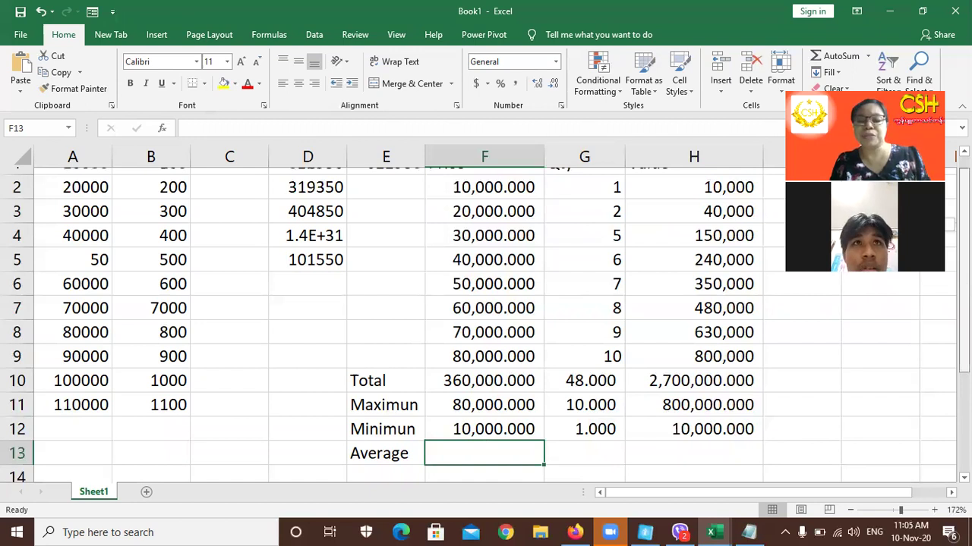
pyautogui.write('=')
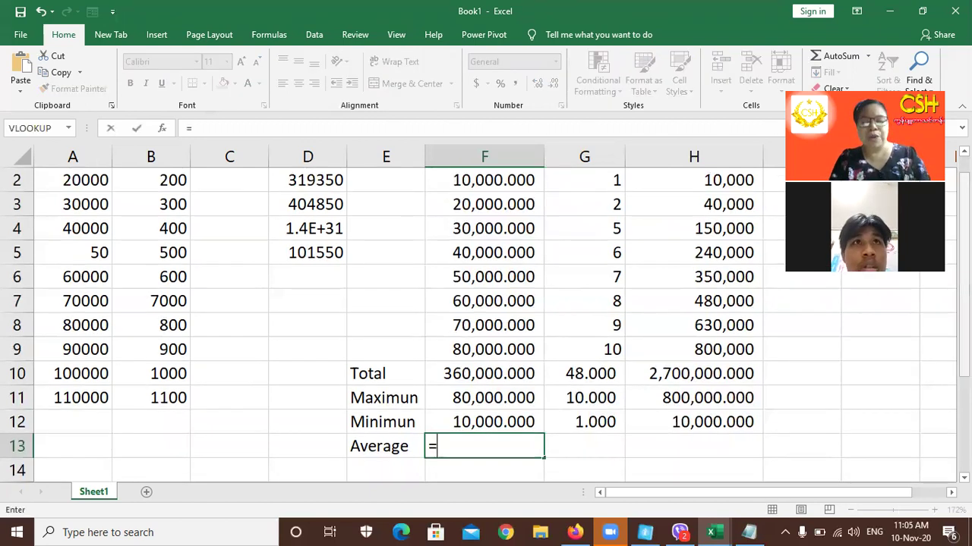
pyautogui.write('average')
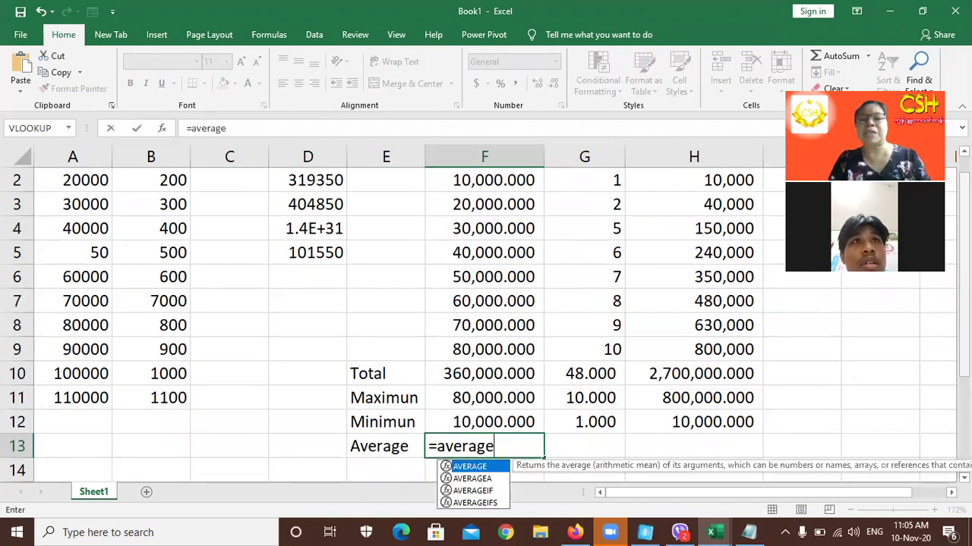
pyautogui.write('(')
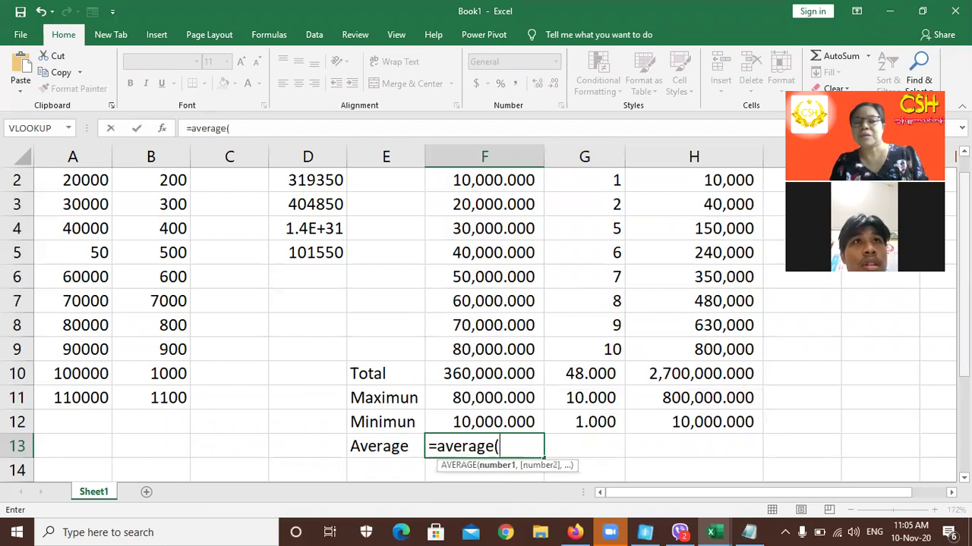
pyautogui.moveTo(513, 180); pyautogui.dragTo(499, 351)
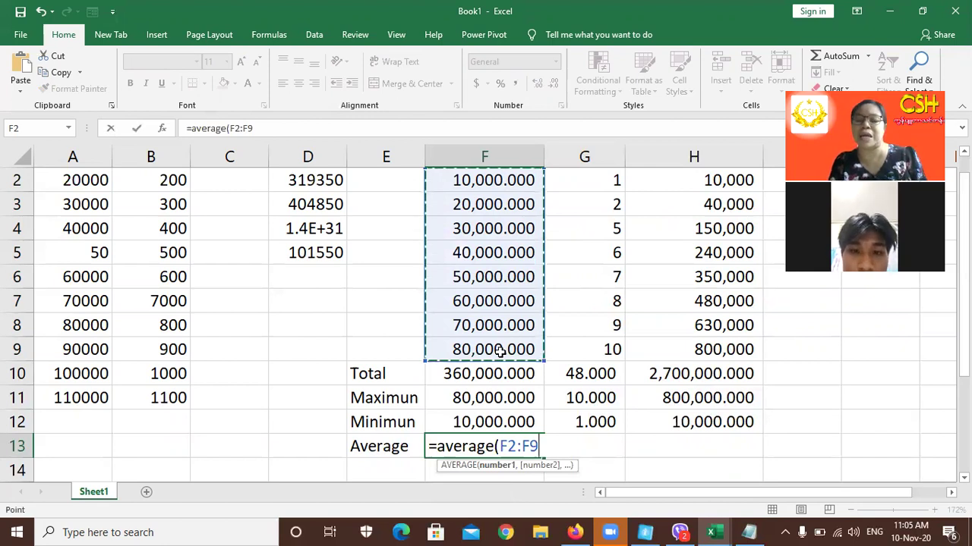
pyautogui.write(')')
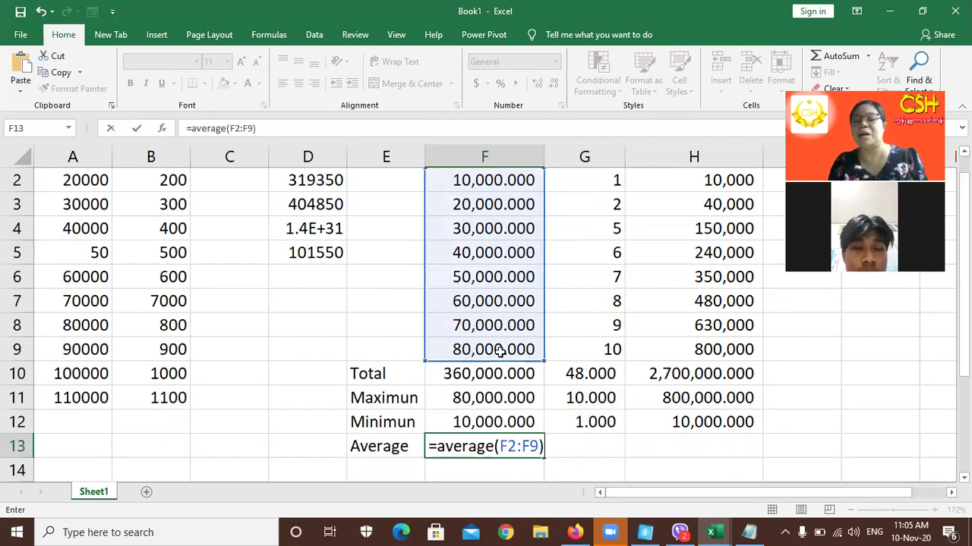
pyautogui.press('Return')
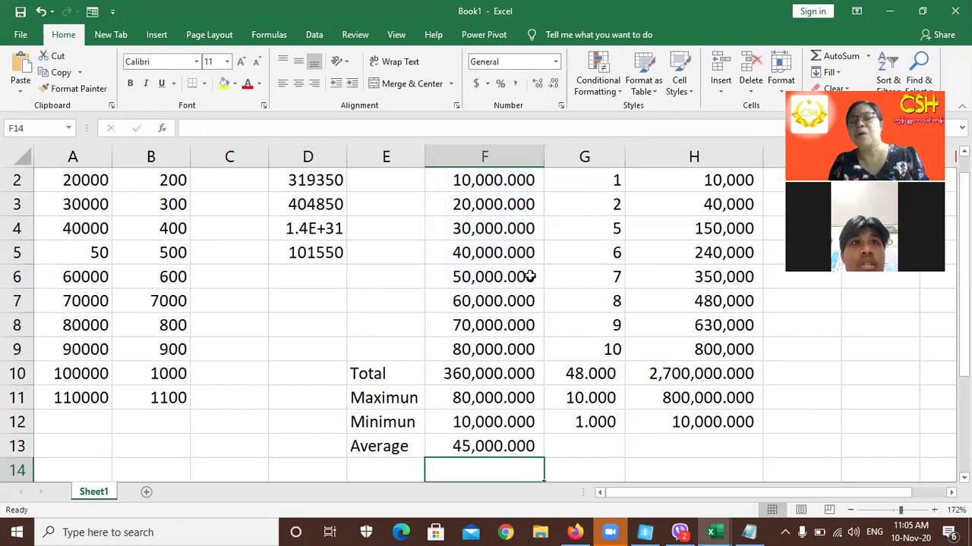
pyautogui.press('Up')
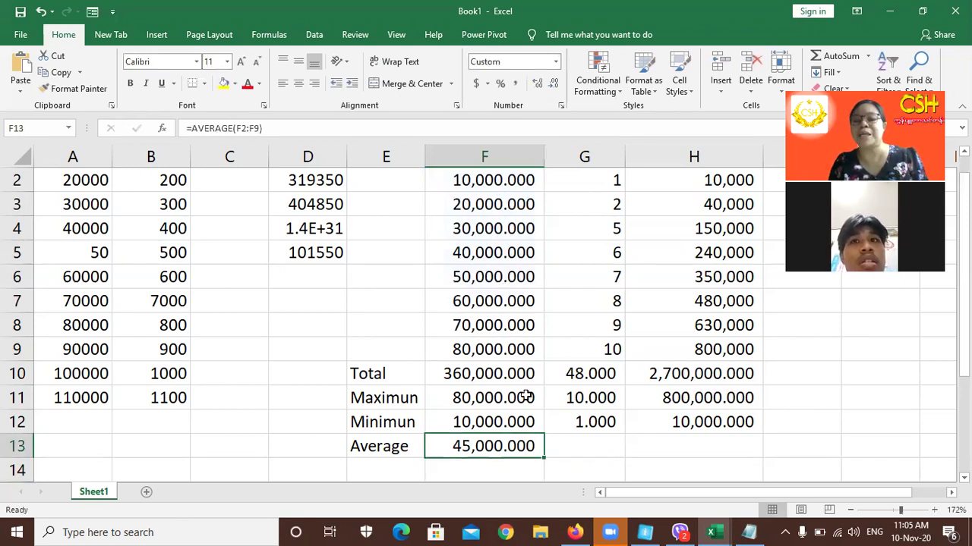
pyautogui.moveTo(543, 461); pyautogui.dragTo(744, 461)
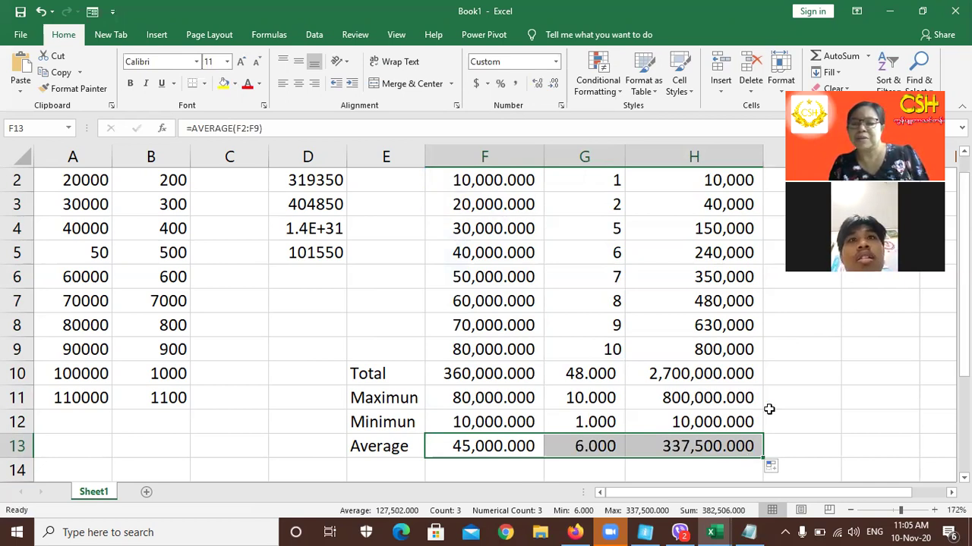
# Add lines =product, =max, =min and =average (cell range) to the notes, beginning =large(cell.
pyautogui.click(749, 532)
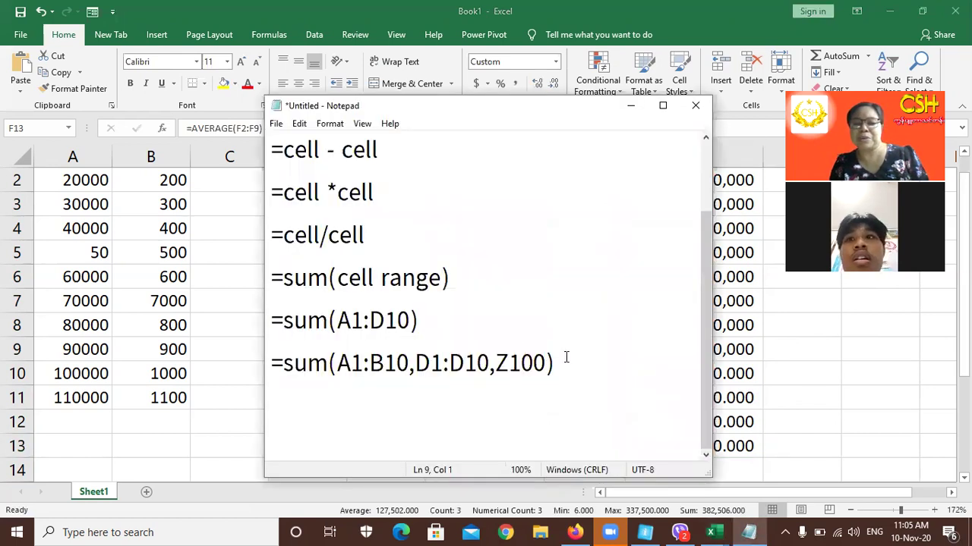
pyautogui.press('Return')
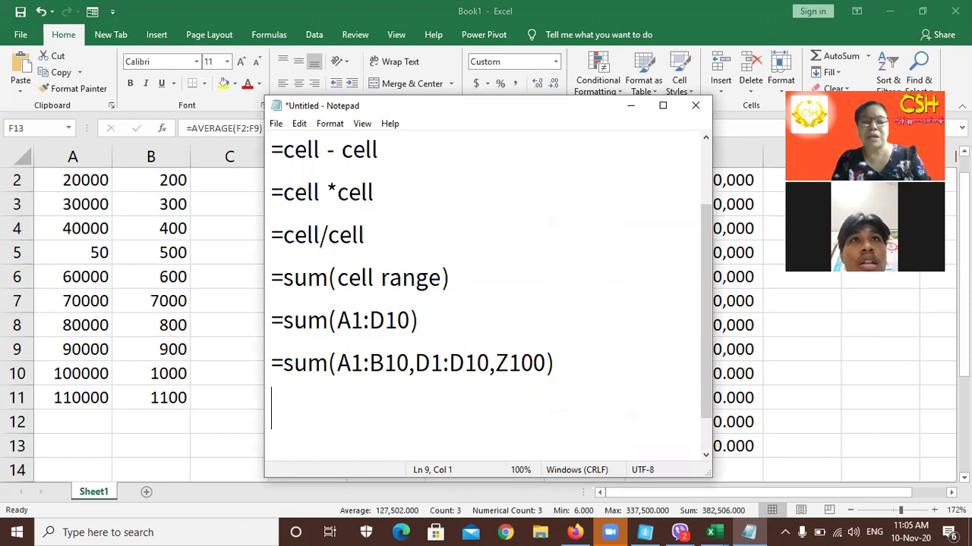
pyautogui.write('=p')
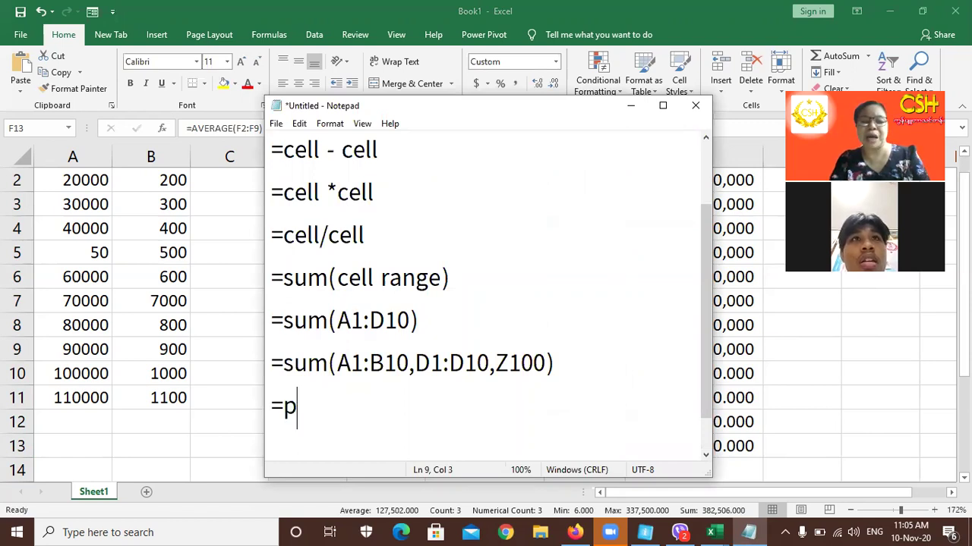
pyautogui.write('roduct(cell r')
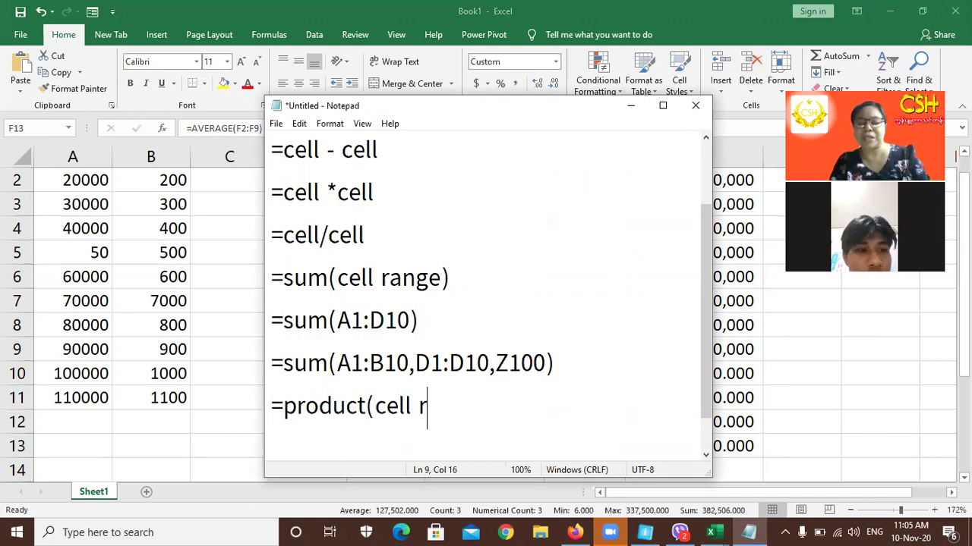
pyautogui.write('ange)')
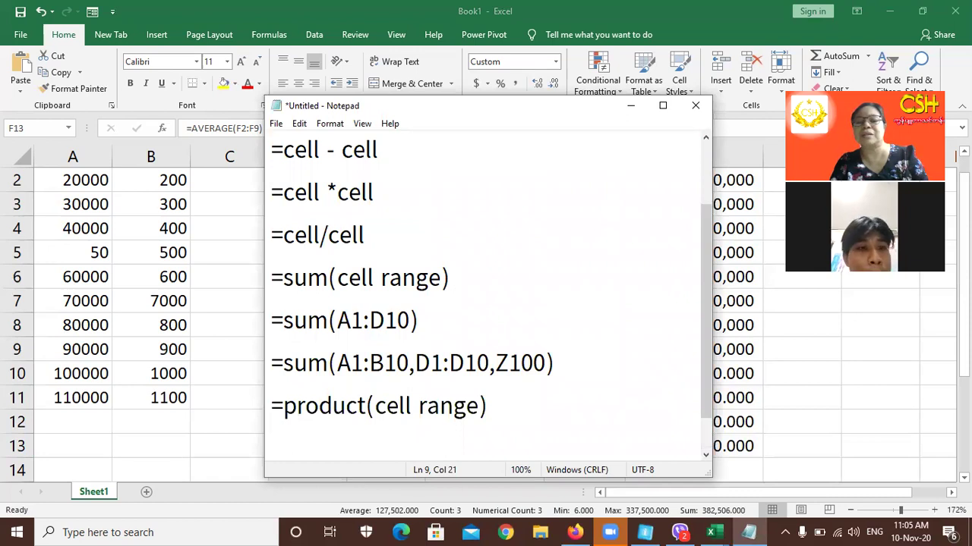
pyautogui.press('Return')
pyautogui.write('=max(')
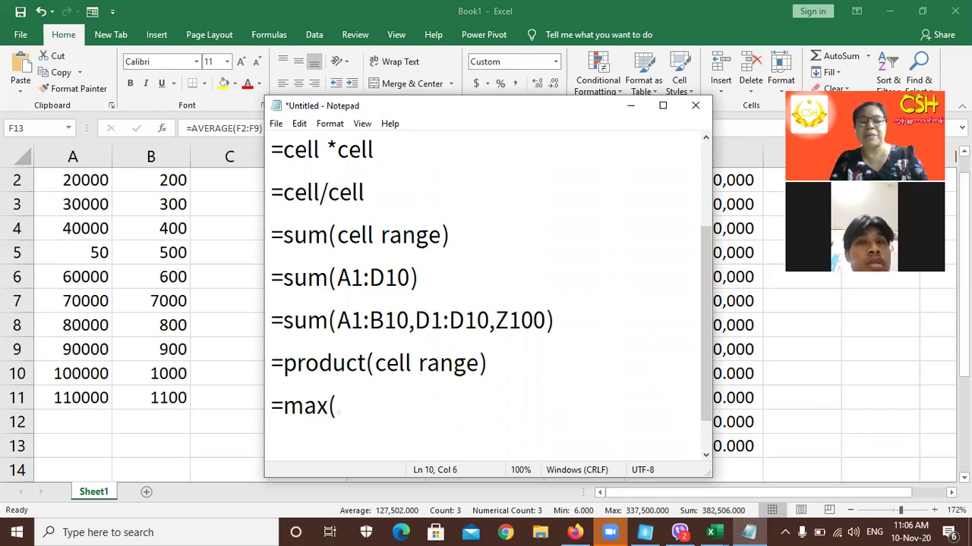
pyautogui.write('cell r')
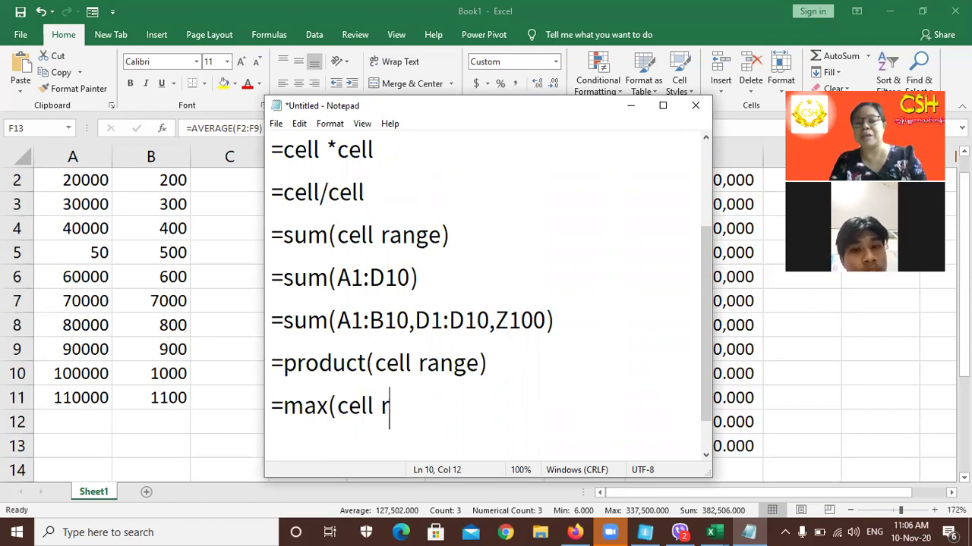
pyautogui.write('ange)')
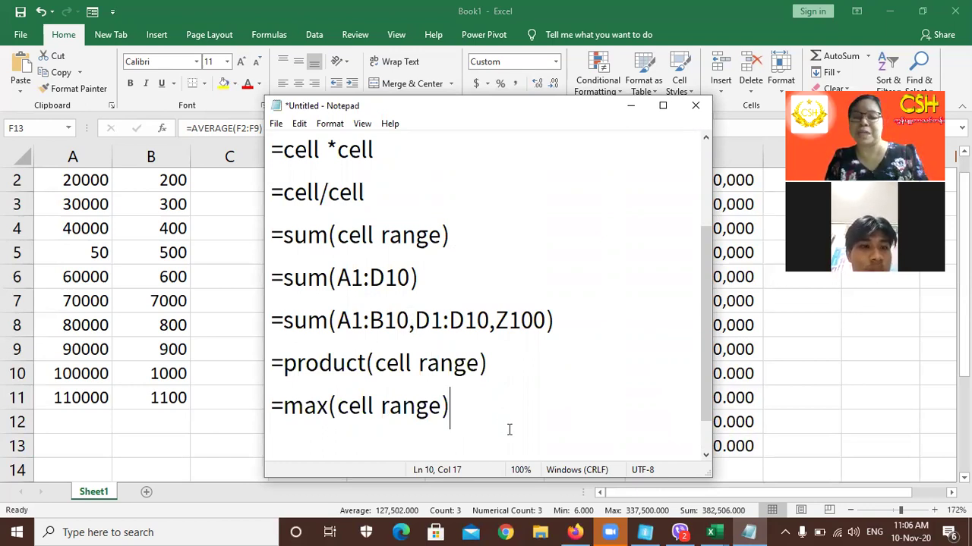
pyautogui.press('Return')
pyautogui.write('=min')
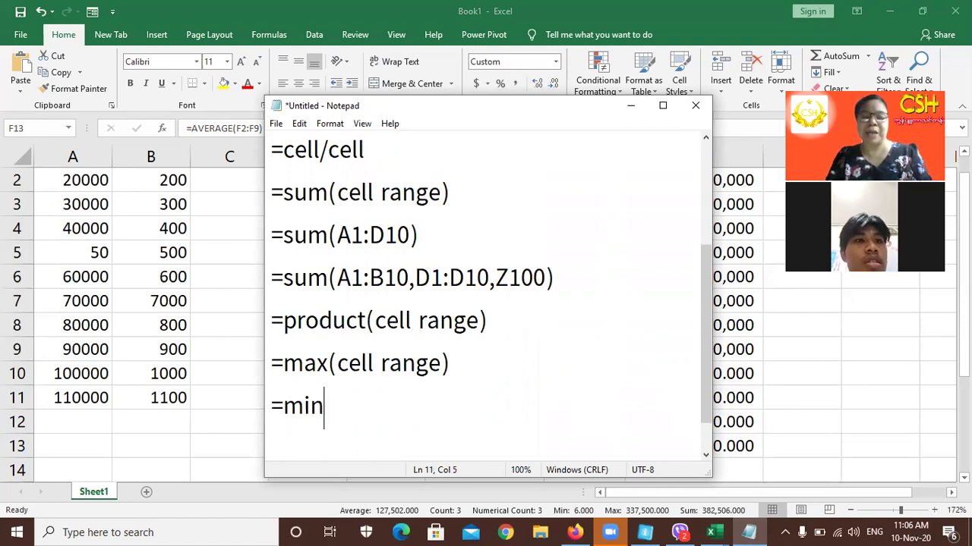
pyautogui.write('(ce')
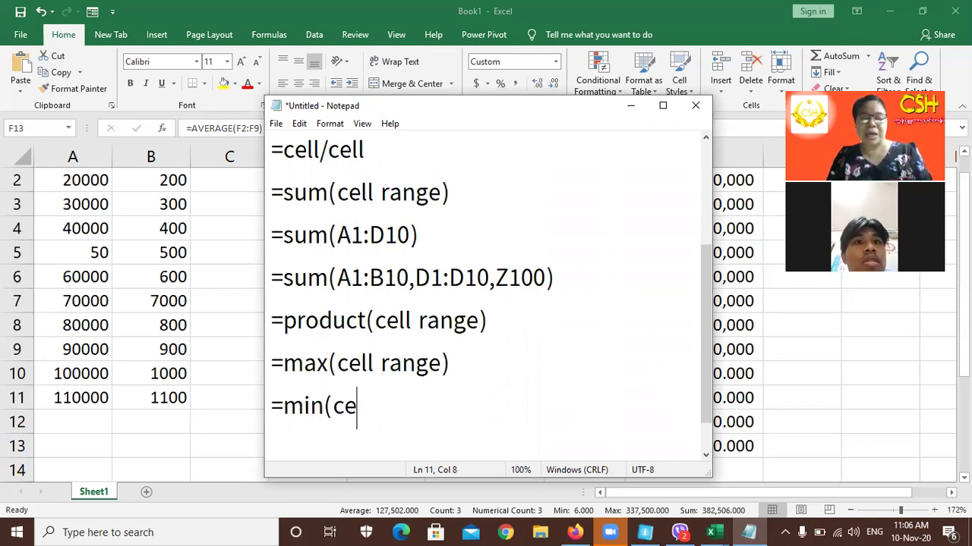
pyautogui.write('ll range)')
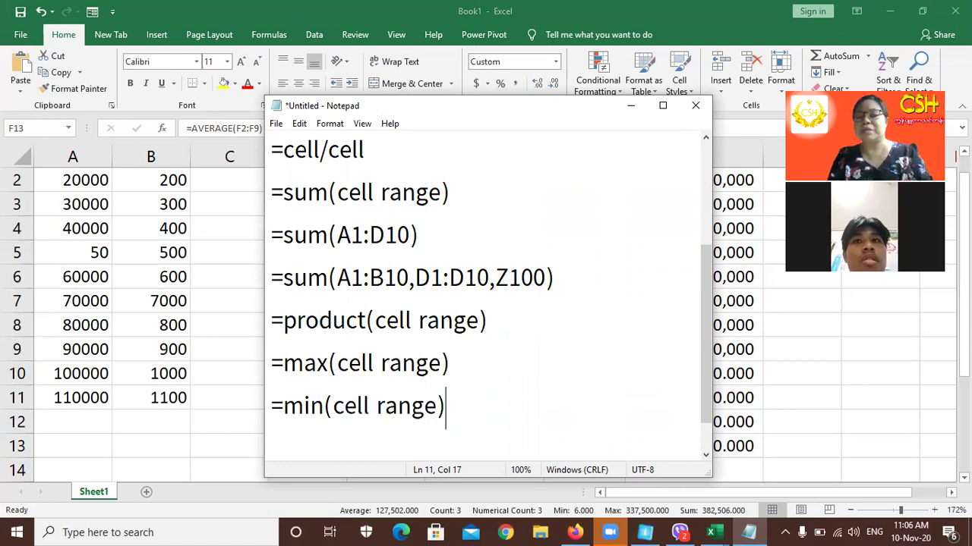
pyautogui.press('Return')
pyautogui.write('=average(')
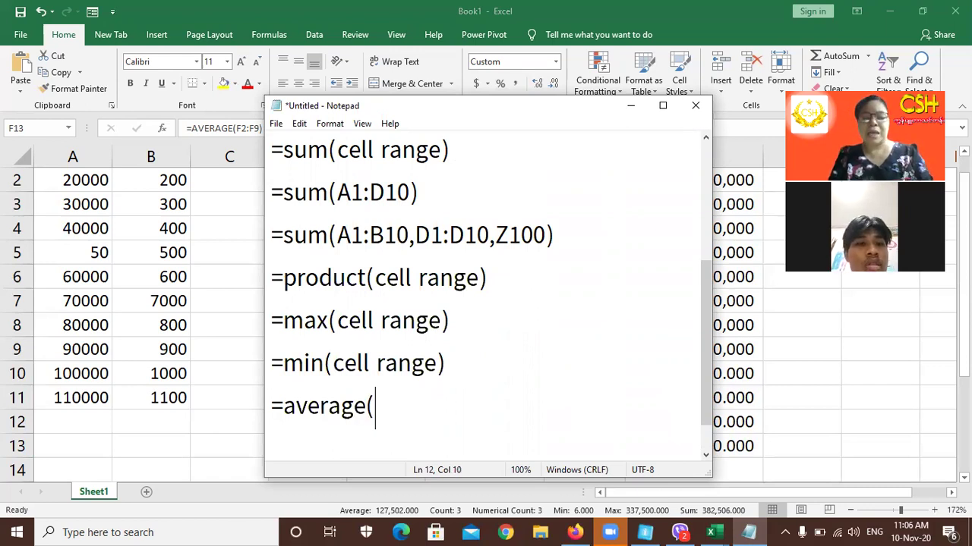
pyautogui.write('cell ra')
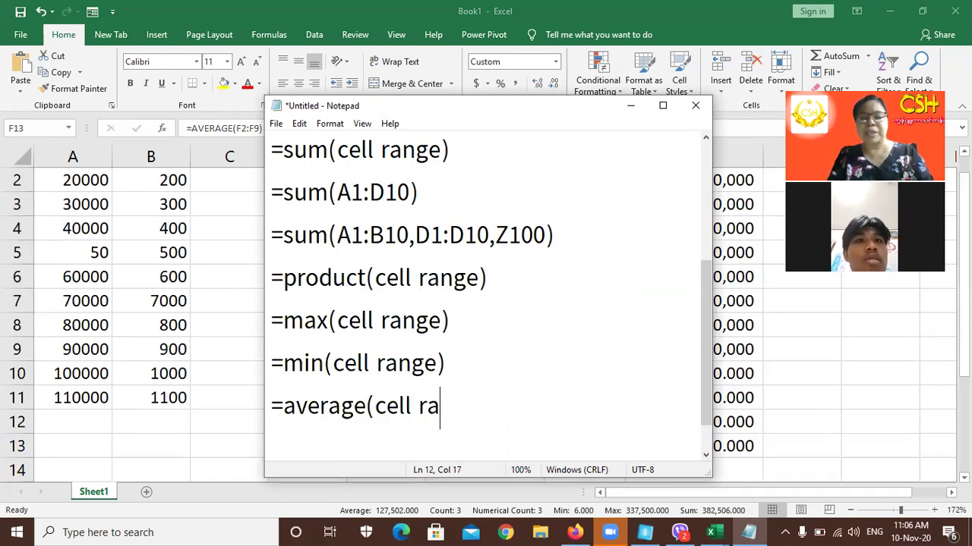
pyautogui.write('nge)')
pyautogui.press('Return')
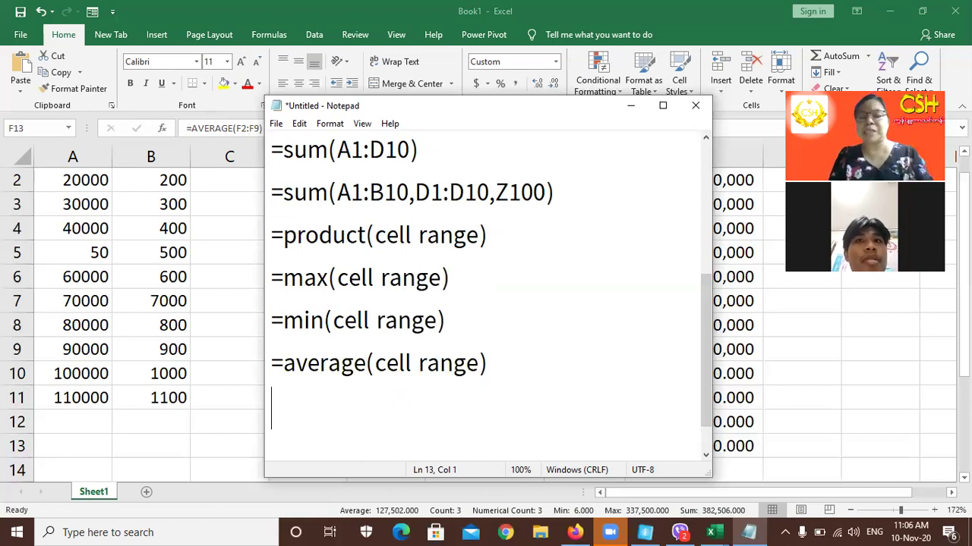
pyautogui.write('=large')
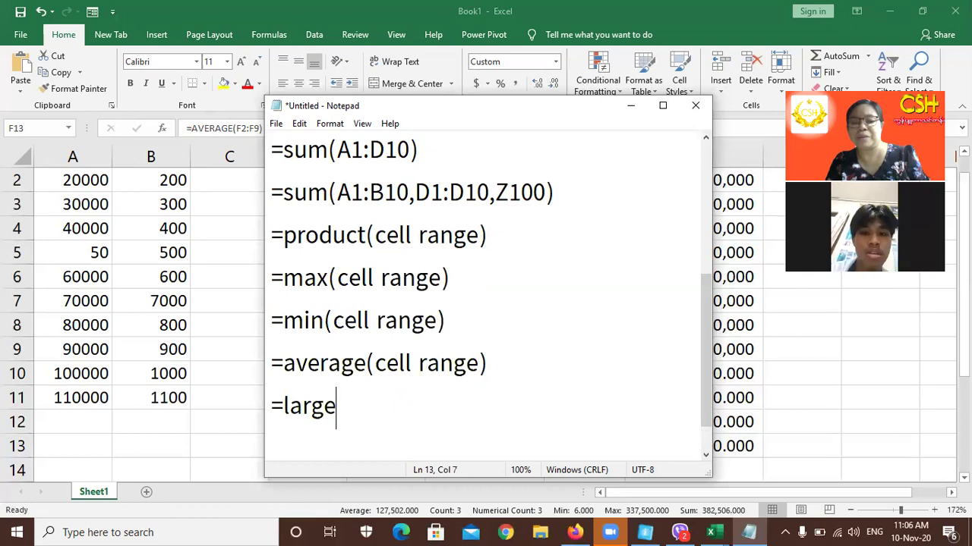
pyautogui.write('(cell')
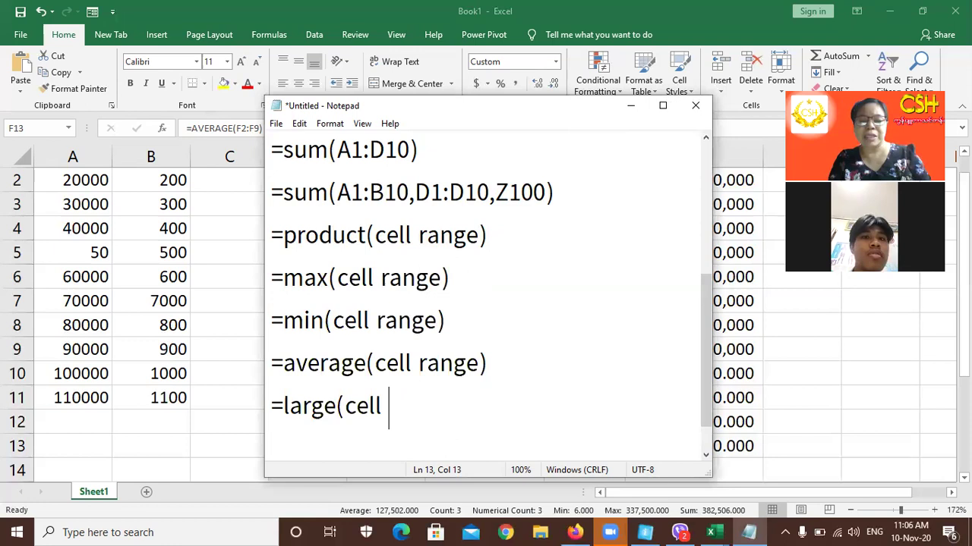
# Complete =large(cell range,3) with a Burmese note on the third-largest value, then return to Excel.
pyautogui.write('range,')
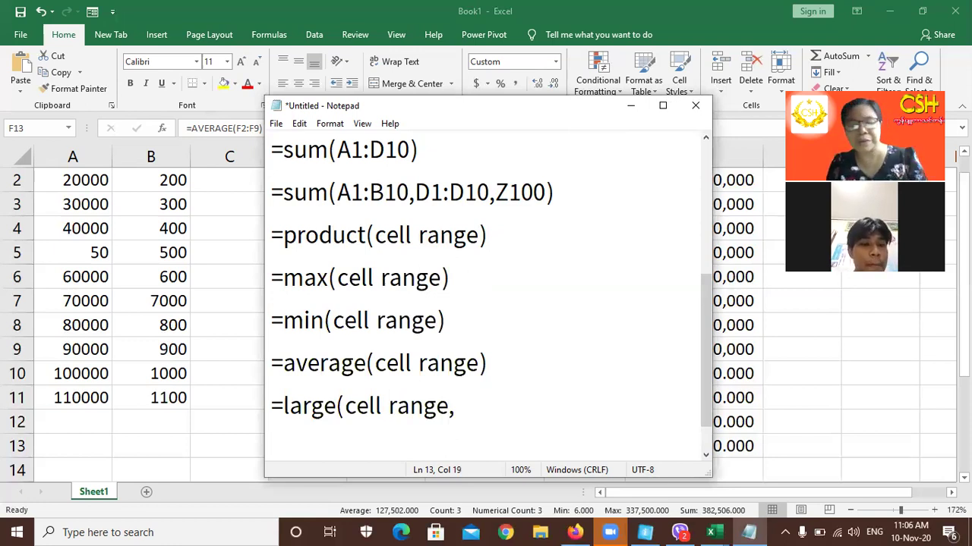
pyautogui.write('2')
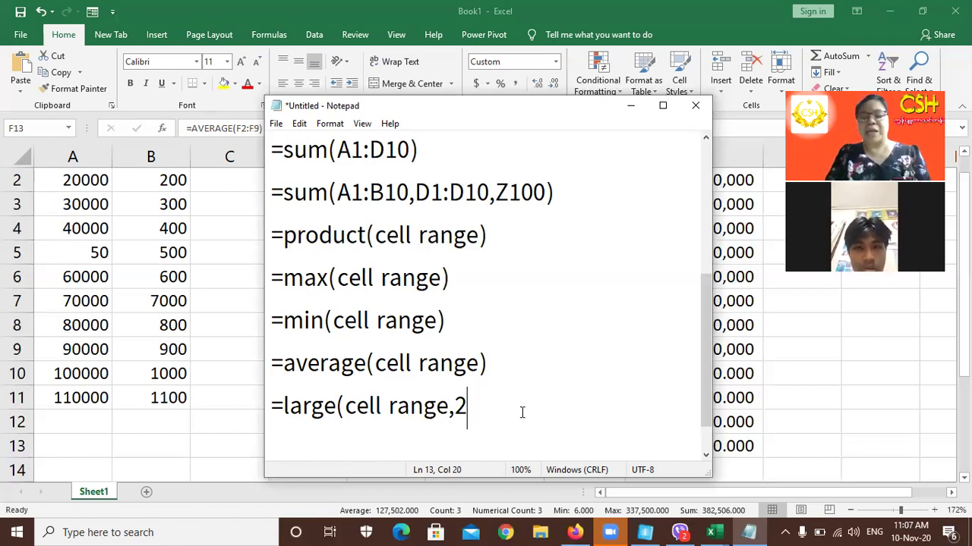
pyautogui.write(')')
pyautogui.press('BackSpace')
pyautogui.press('BackSpace')
pyautogui.write('3)')
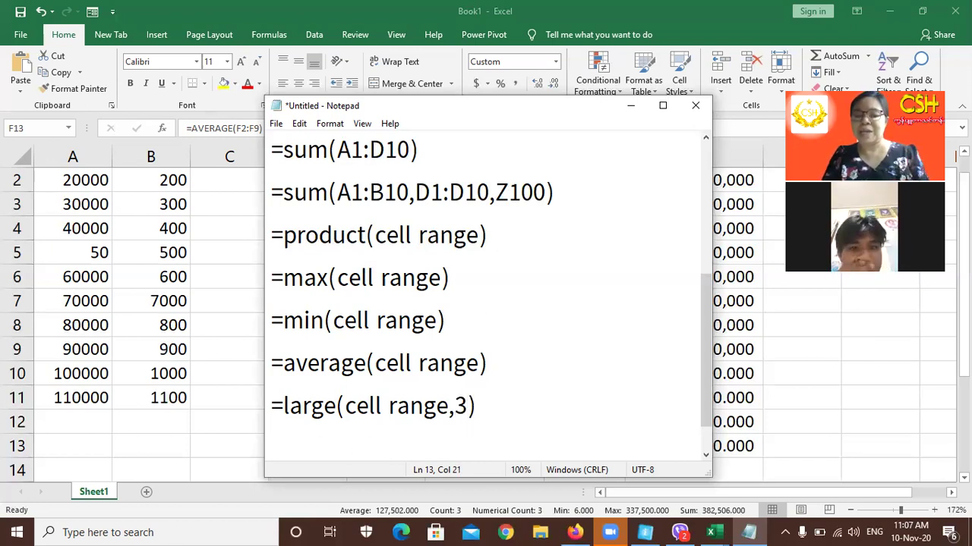
pyautogui.hotkey('ctrl', 'shift')
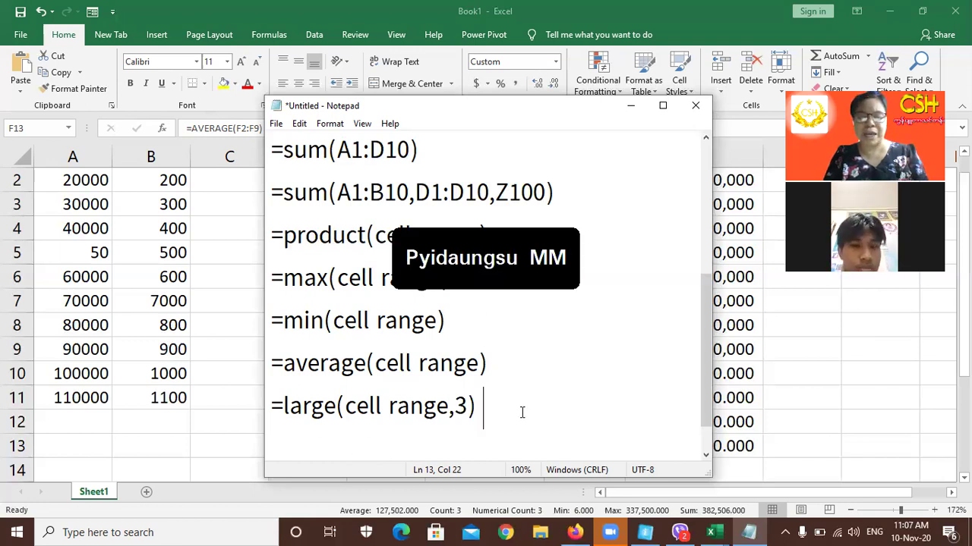
pyautogui.write('ထ')
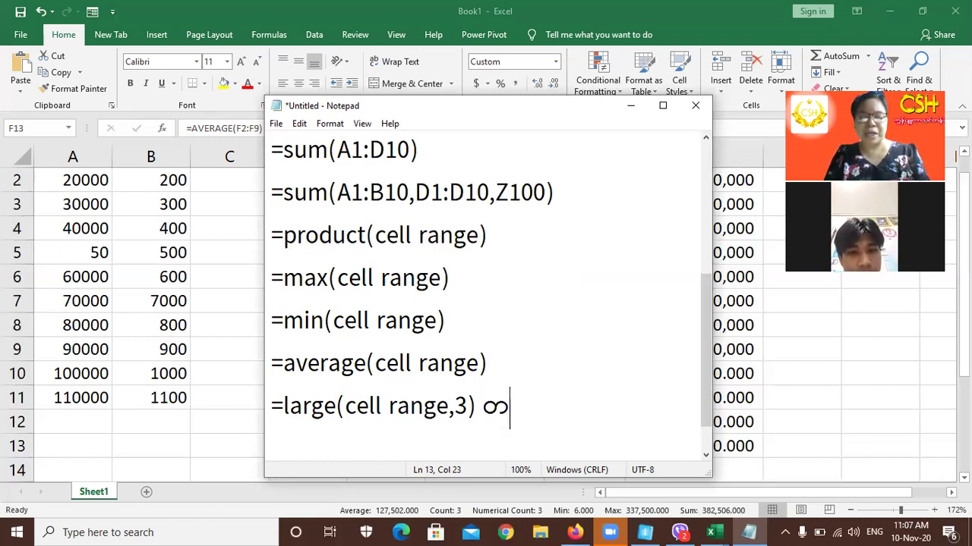
pyautogui.write('တ်')
pyautogui.write('ယ')
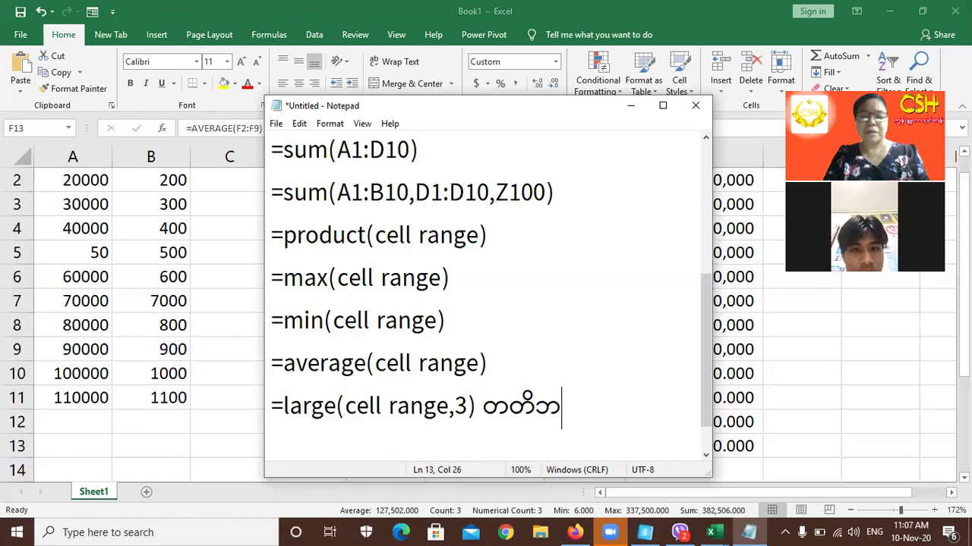
pyautogui.write(' အက')
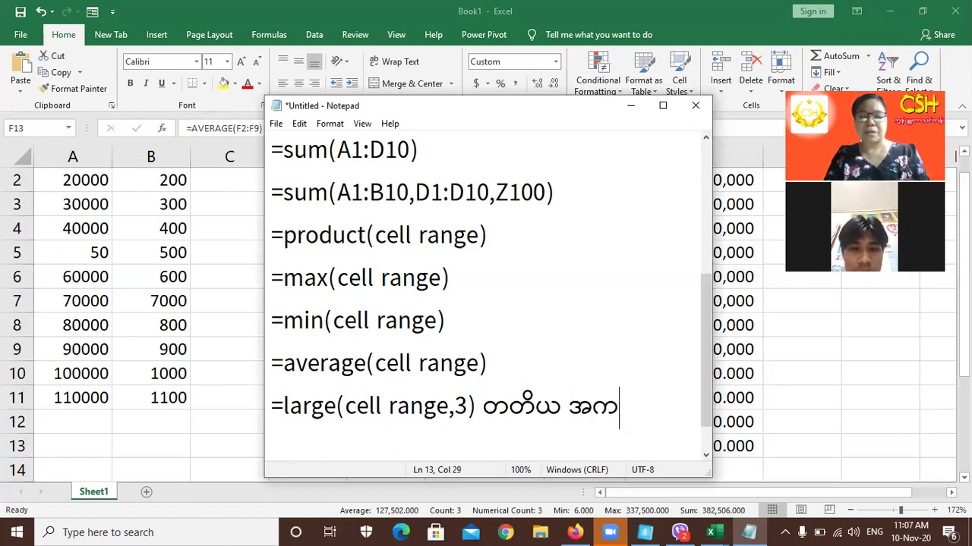
pyautogui.write('ြီးဆ')
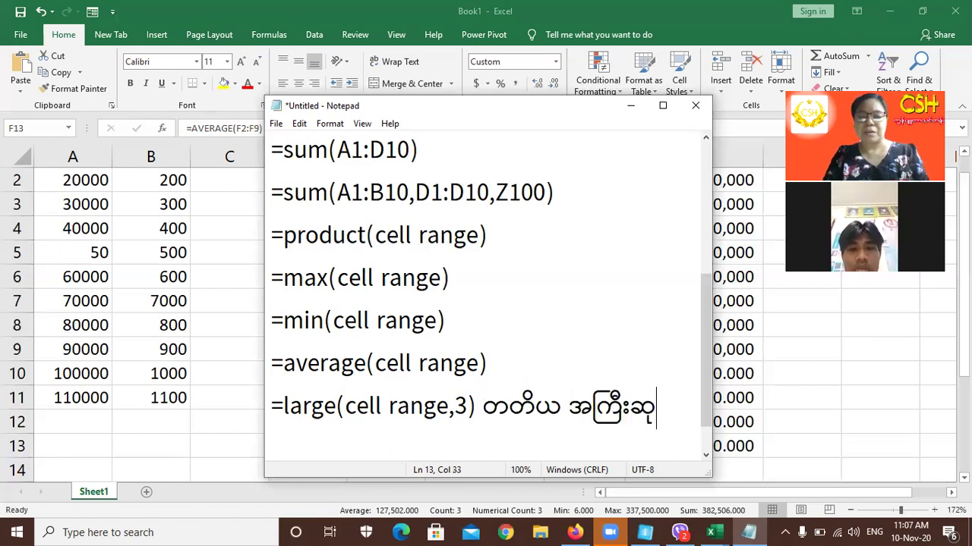
pyautogui.write('ုံးကိန်း')
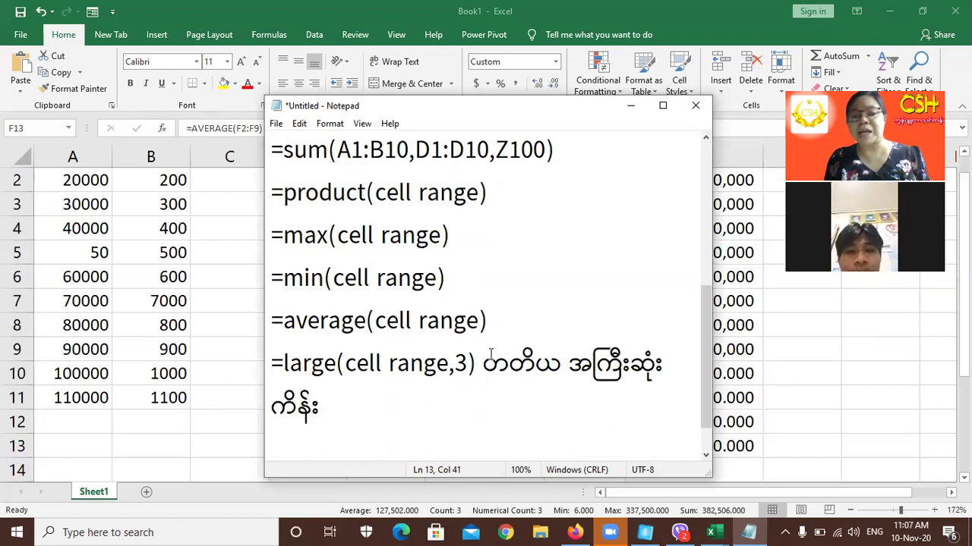
pyautogui.doubleClick(461, 363)
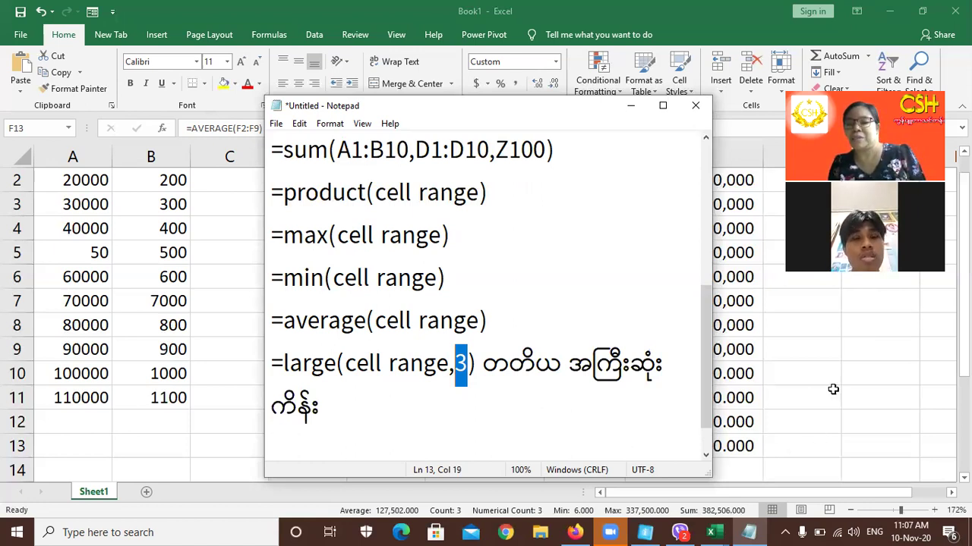
pyautogui.hotkey('alt', 'Tab')
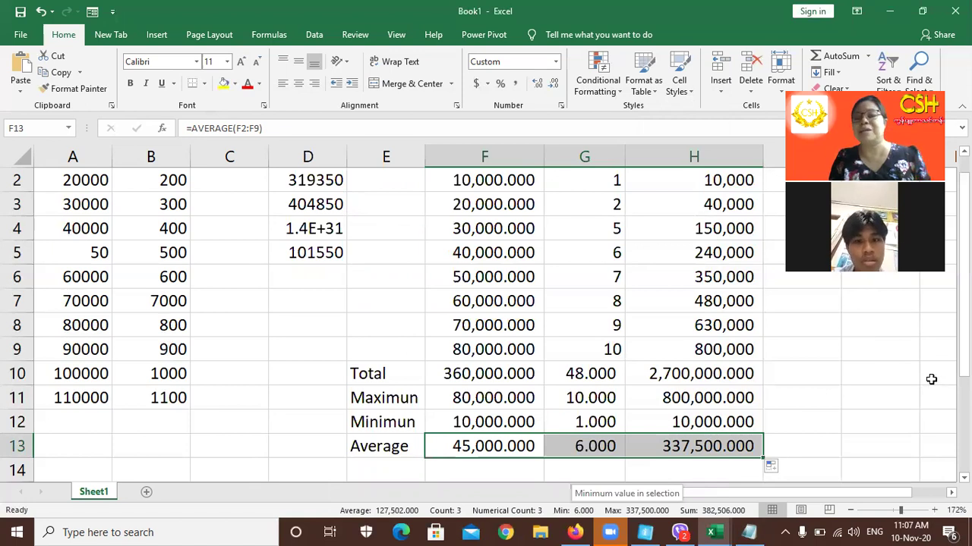
pyautogui.click(873, 380)
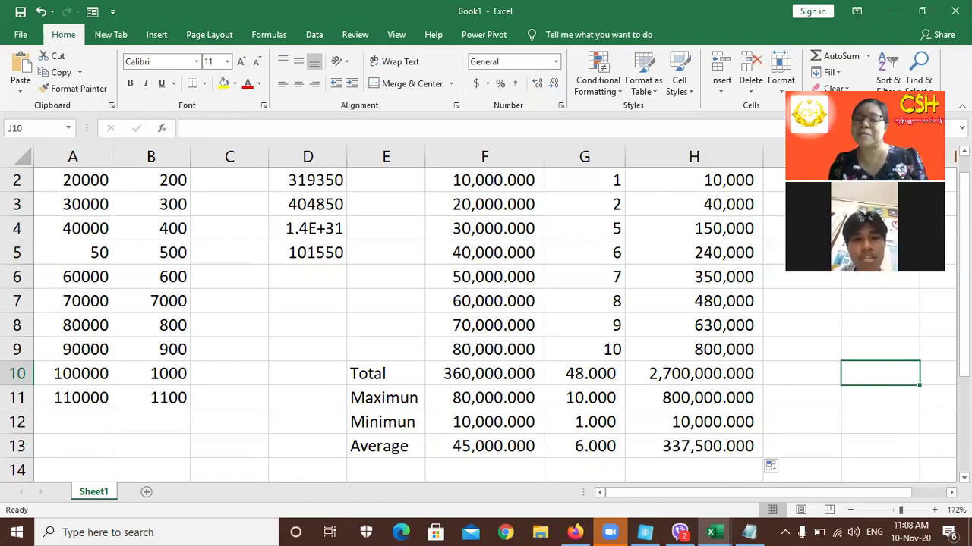
pyautogui.scroll(-1, 728, 387)
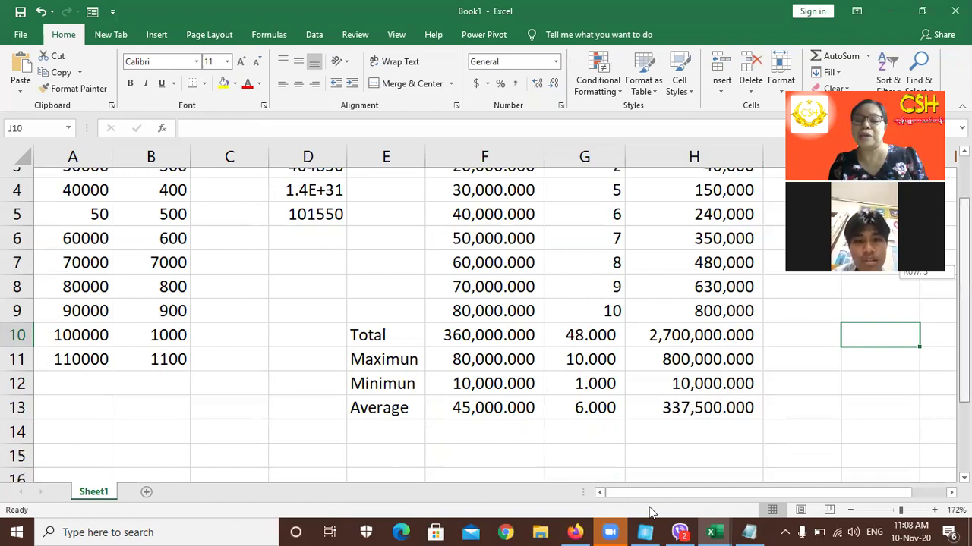
pyautogui.moveTo(660, 500); pyautogui.dragTo(743, 501)
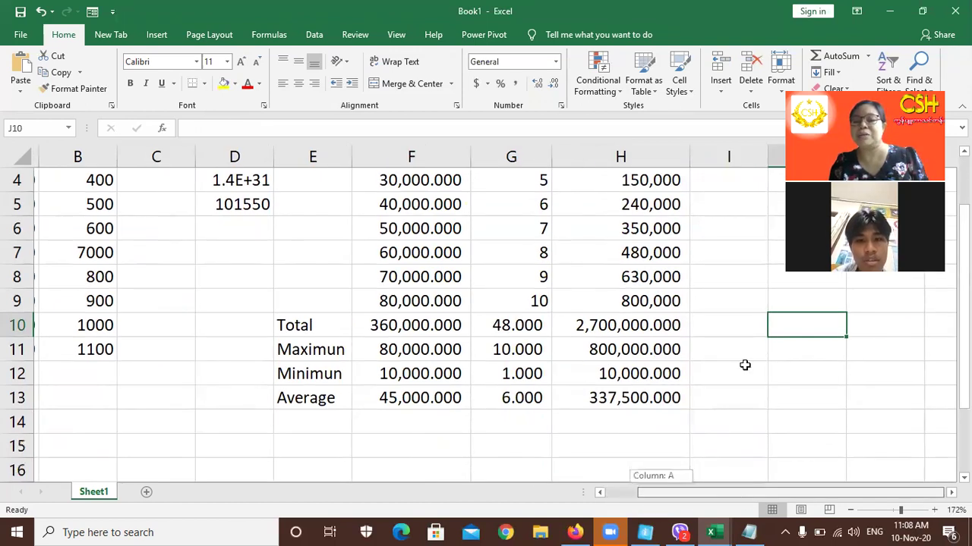
pyautogui.click(714, 185)
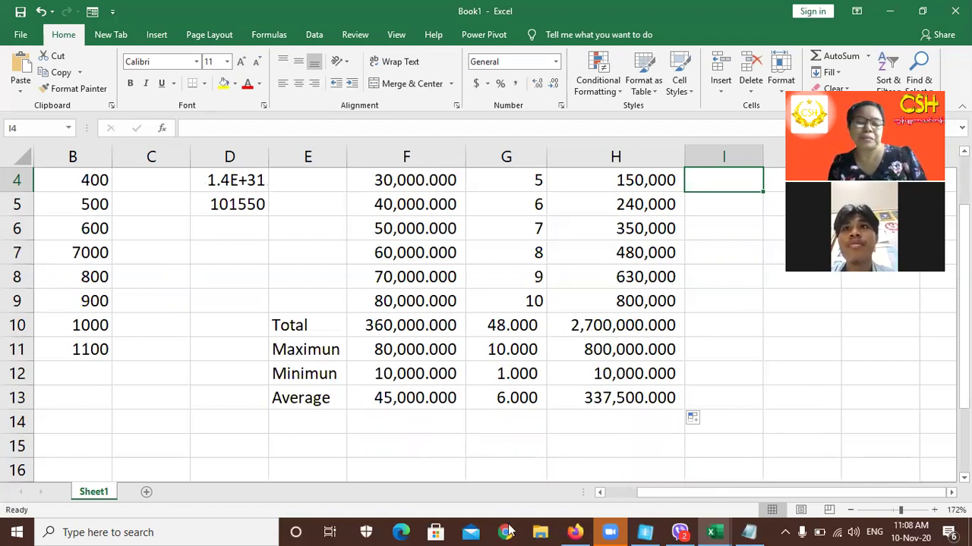
# Add a new Sheet2 and enter the heading Tax charge in C1.
pyautogui.click(148, 493)
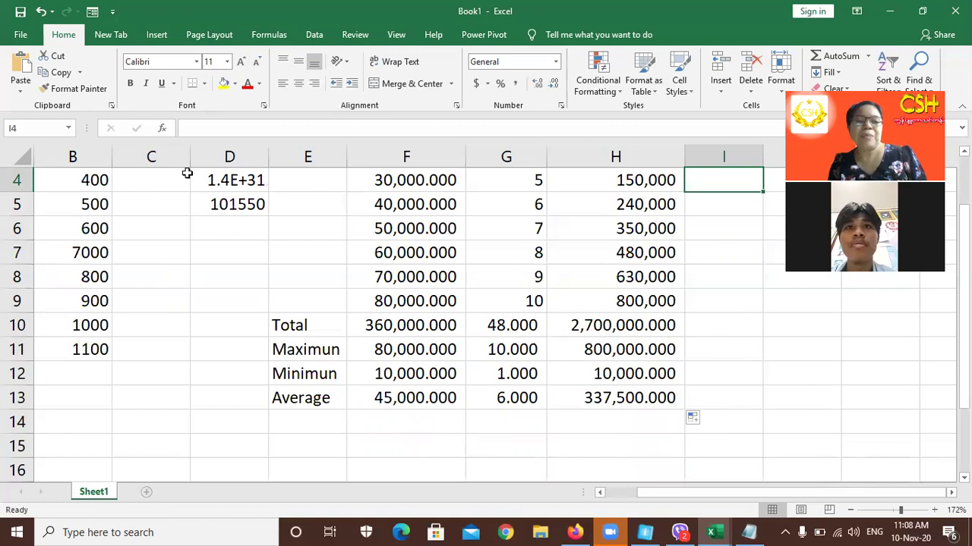
pyautogui.click(139, 150)
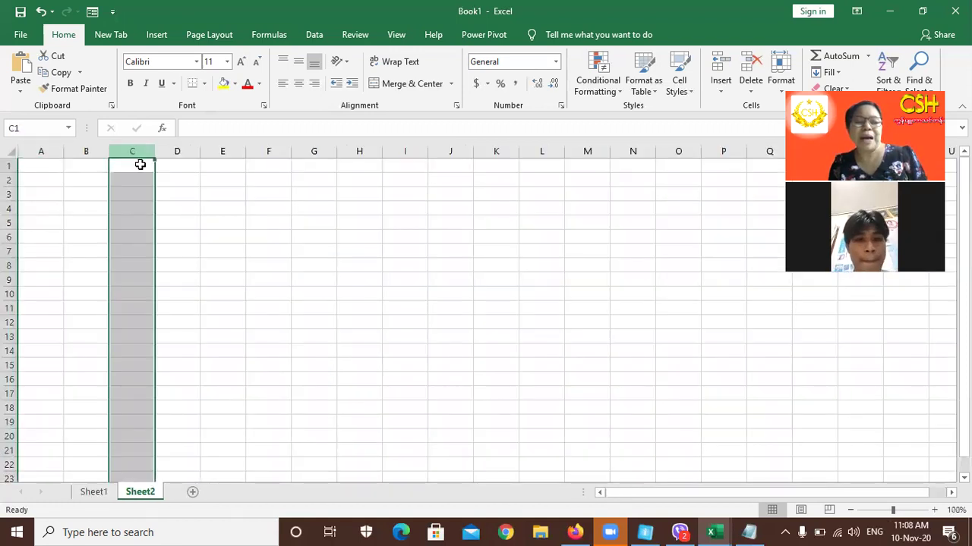
pyautogui.click(141, 163)
pyautogui.click(227, 207)
pyautogui.click(119, 164)
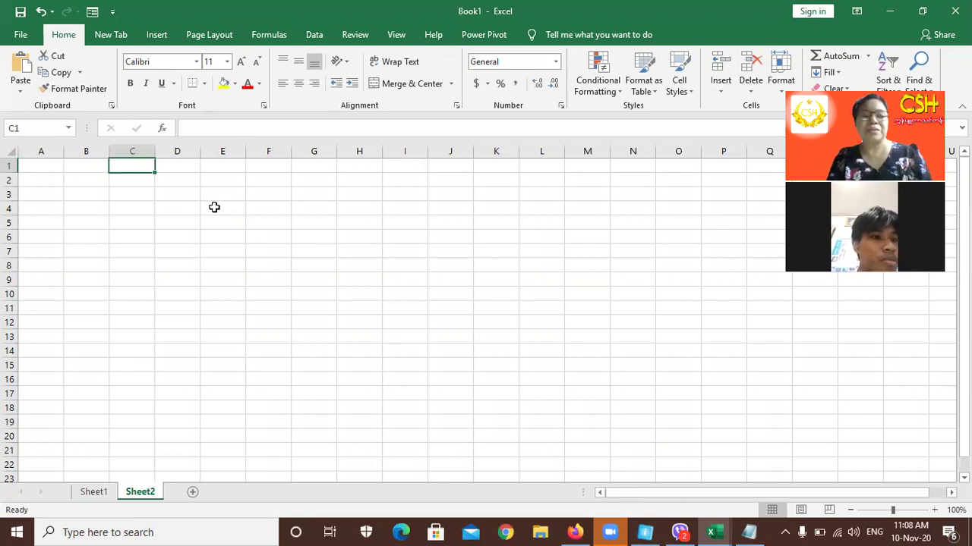
pyautogui.write('ယ')
pyautogui.press('BackSpace')
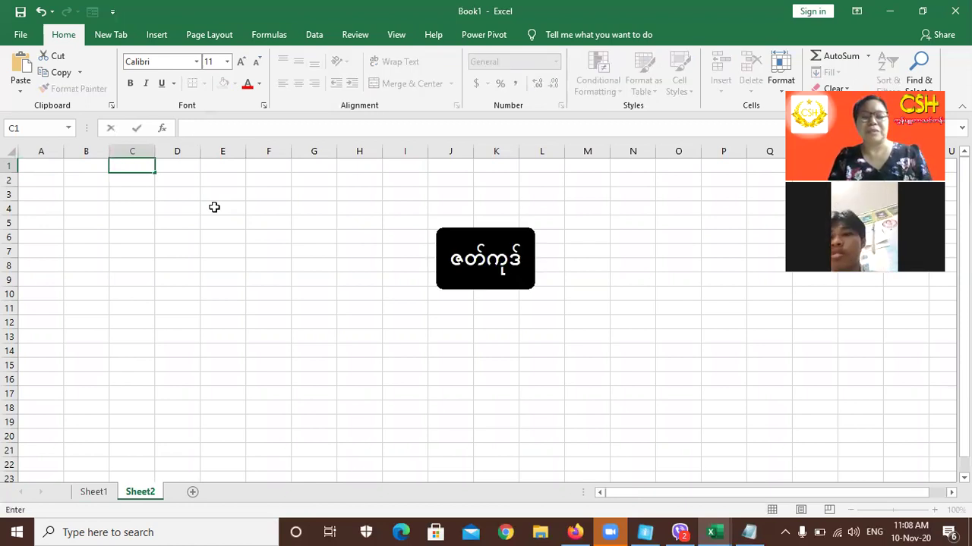
pyautogui.hotkey('ctrl', 'shift')
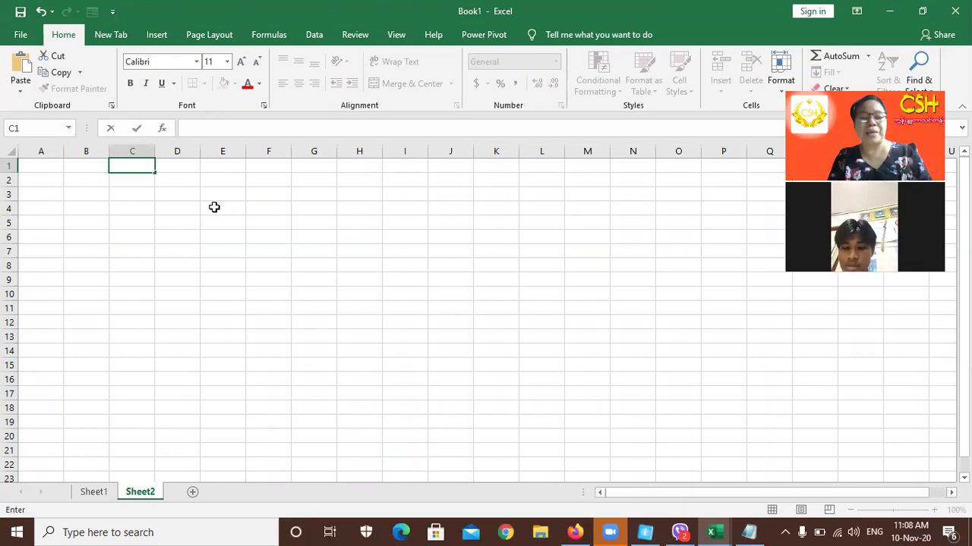
pyautogui.write('T')
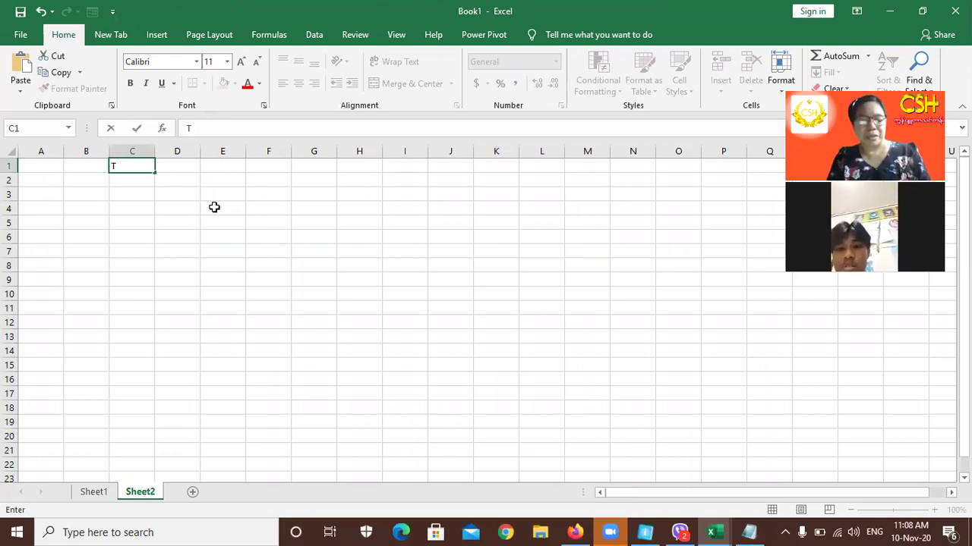
pyautogui.write('ax ')
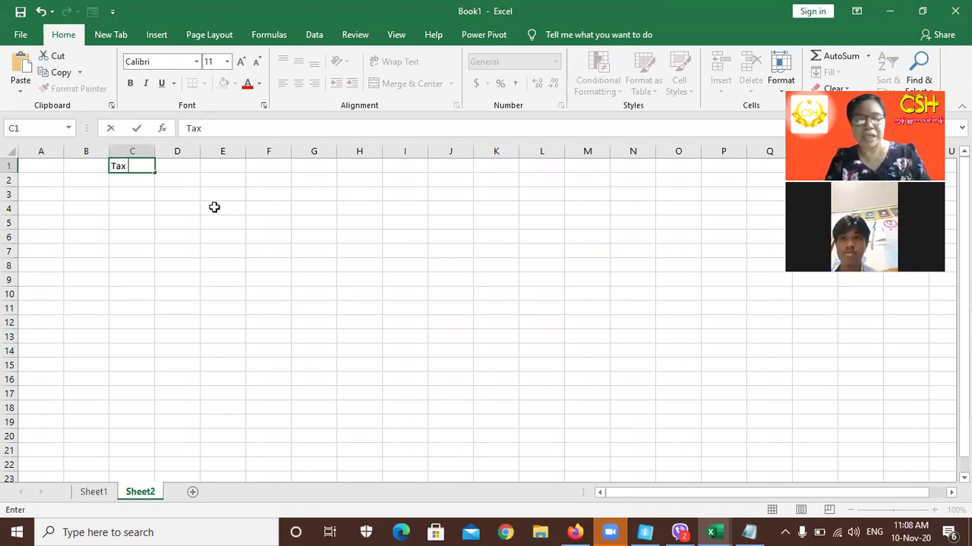
pyautogui.write('charge')
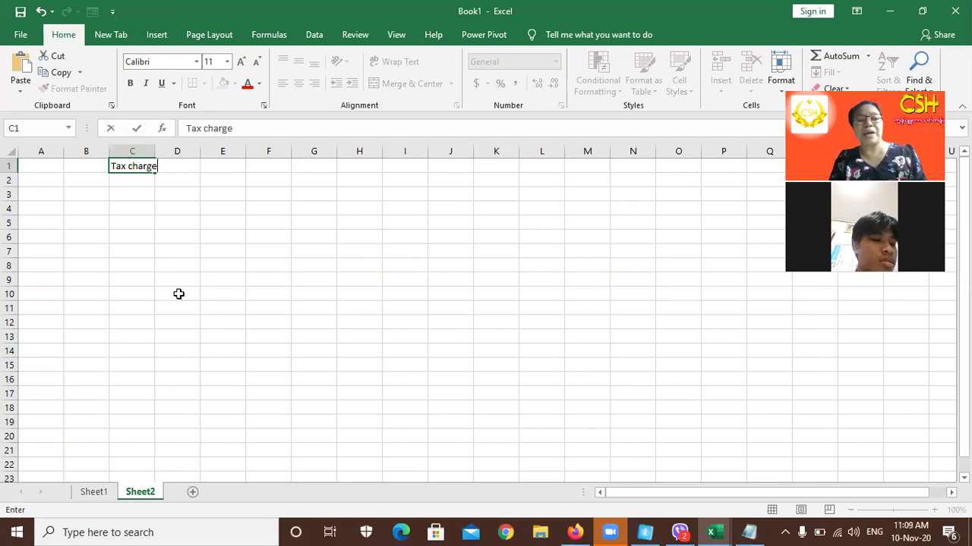
pyautogui.click(178, 293)
# Widen columns B and C and enter Sale Amount in B1.
pyautogui.moveTo(194, 152); pyautogui.dragTo(228, 152)
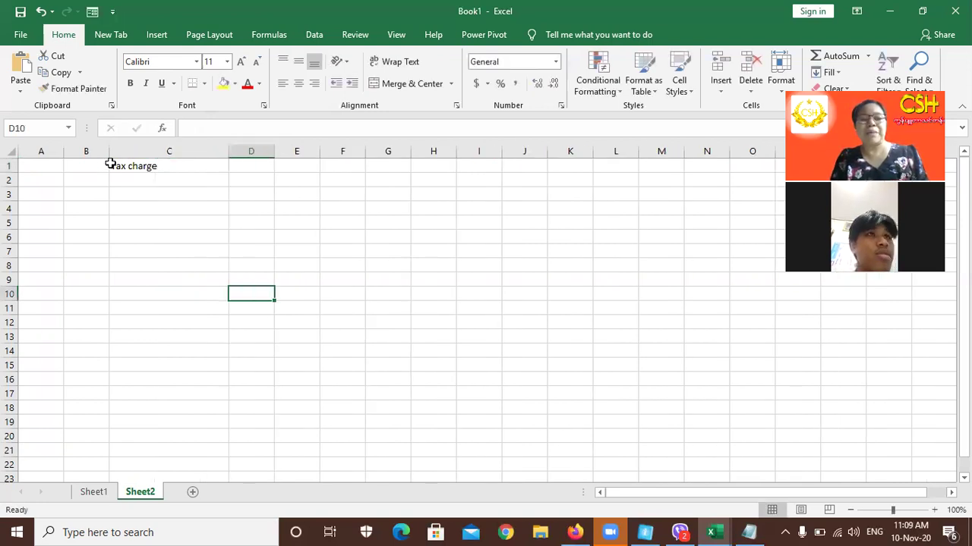
pyautogui.moveTo(144, 154); pyautogui.dragTo(144, 154)
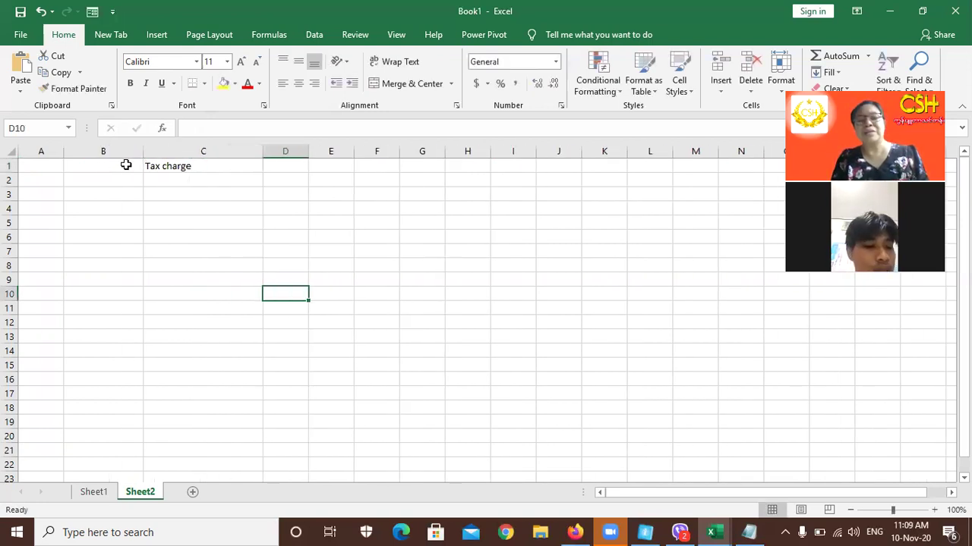
pyautogui.click(126, 165)
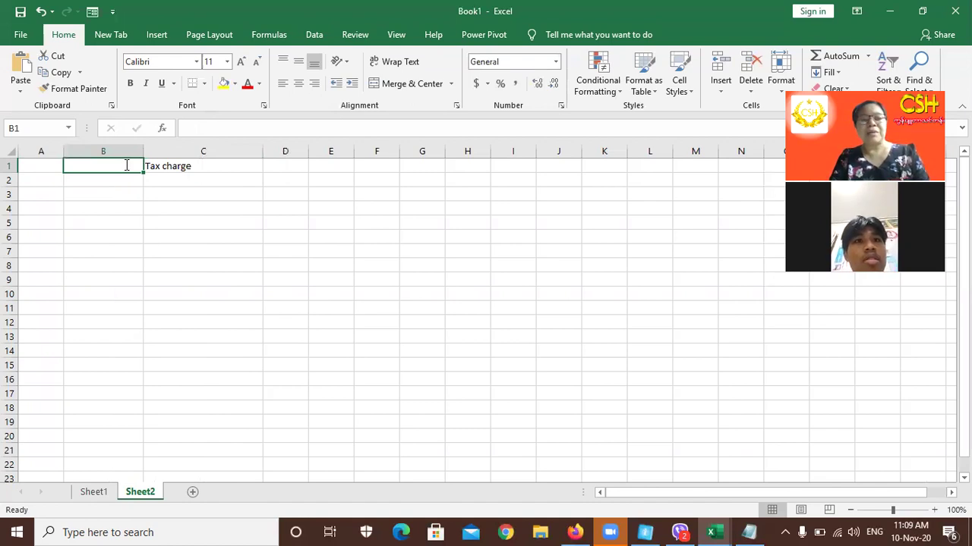
pyautogui.write('Sale Amount')
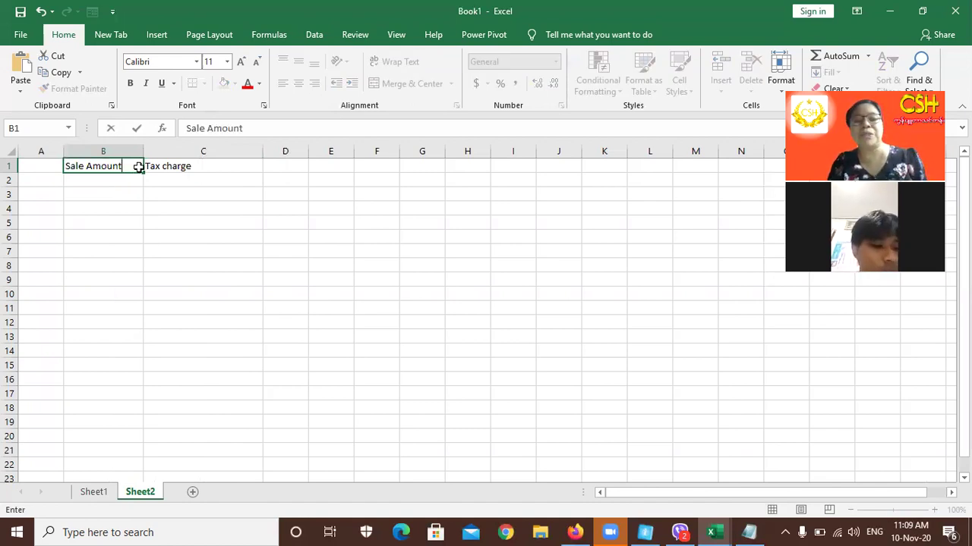
pyautogui.press('Return')
pyautogui.click(187, 178)
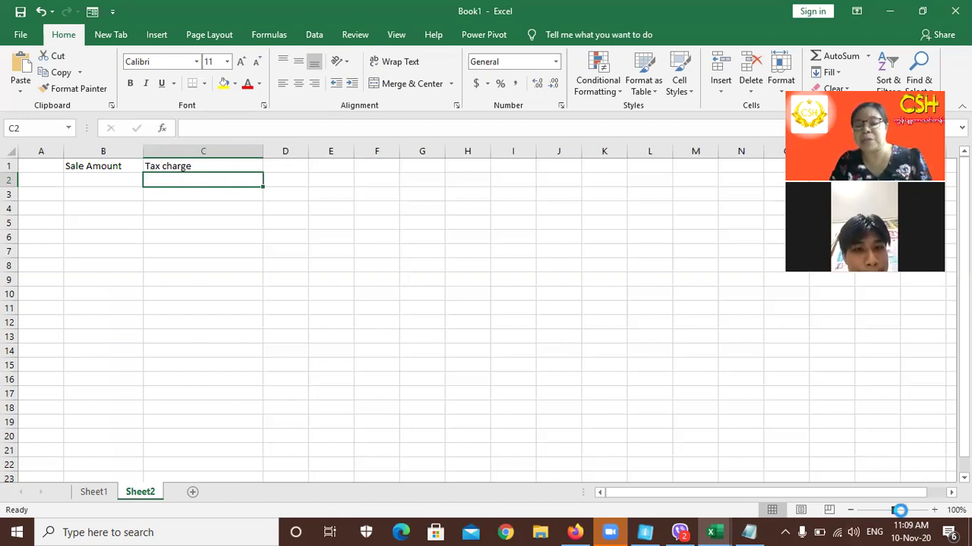
# Zoom in and enter sale amounts 10000 in B2 and 20000 in B3.
pyautogui.moveTo(894, 510); pyautogui.dragTo(900, 510)
pyautogui.scroll(5, 338, 225)
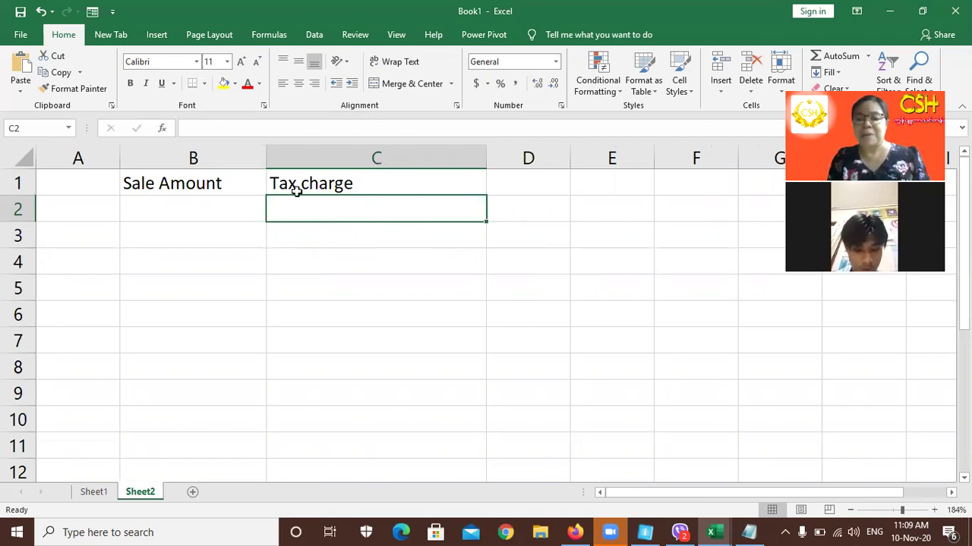
pyautogui.click(199, 210)
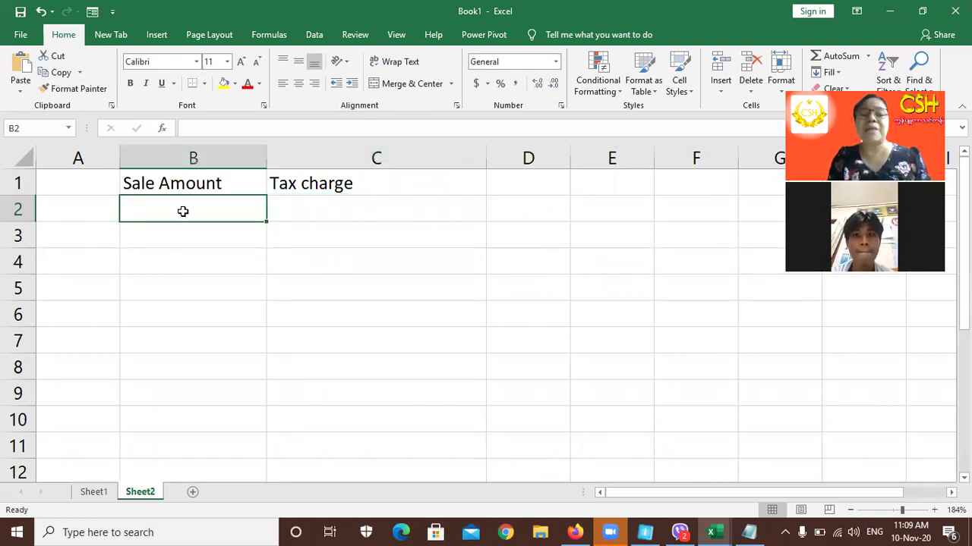
pyautogui.click(315, 210)
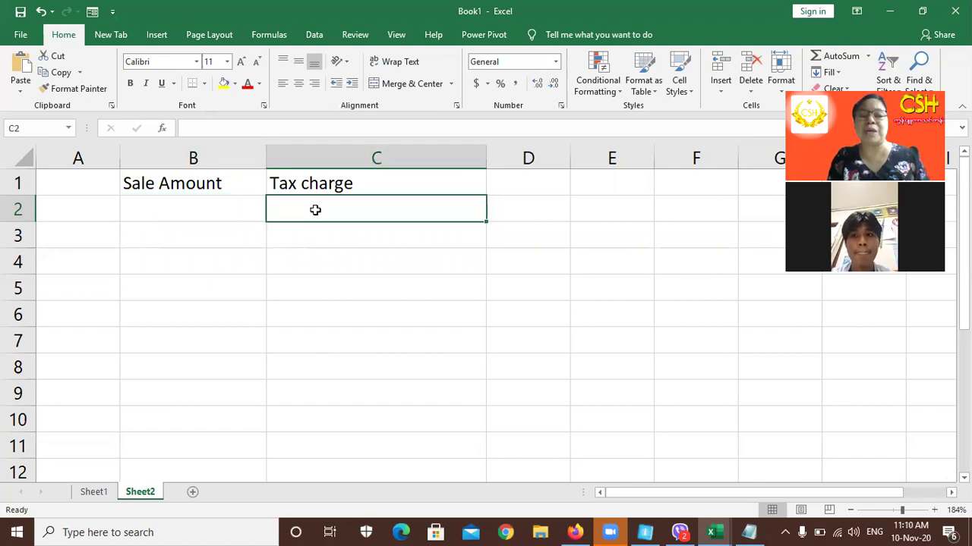
pyautogui.click(228, 207)
pyautogui.click(321, 207)
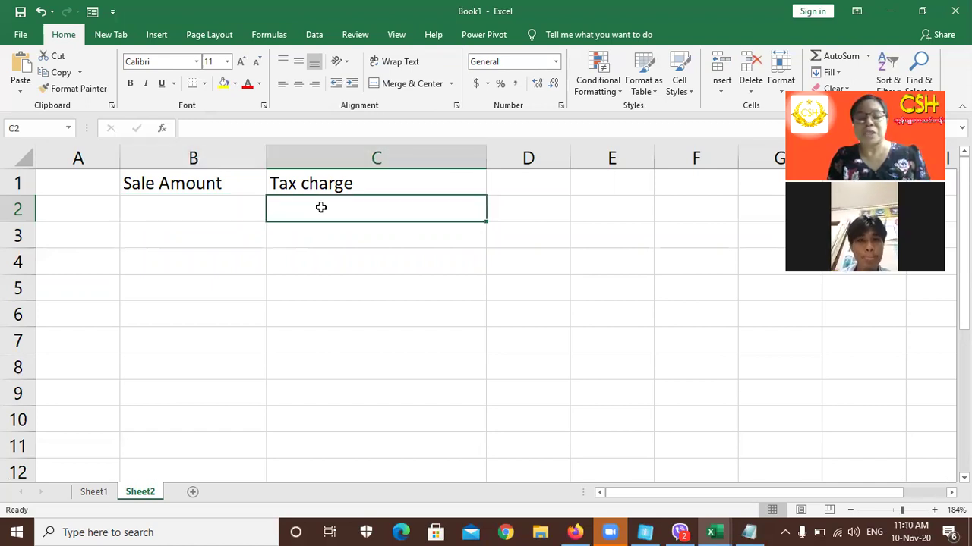
pyautogui.click(187, 210)
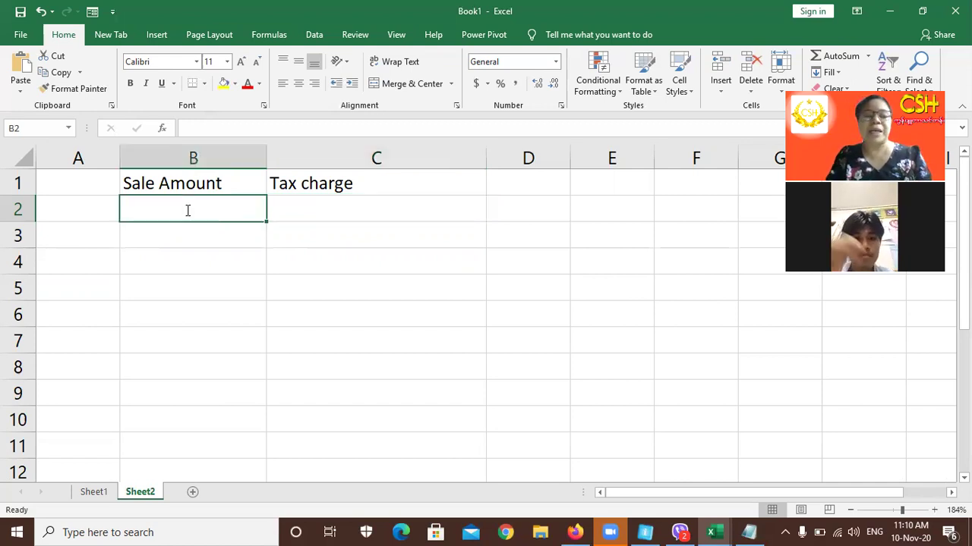
pyautogui.write('10000')
pyautogui.press('Return')
pyautogui.write('20000')
pyautogui.press('Return')
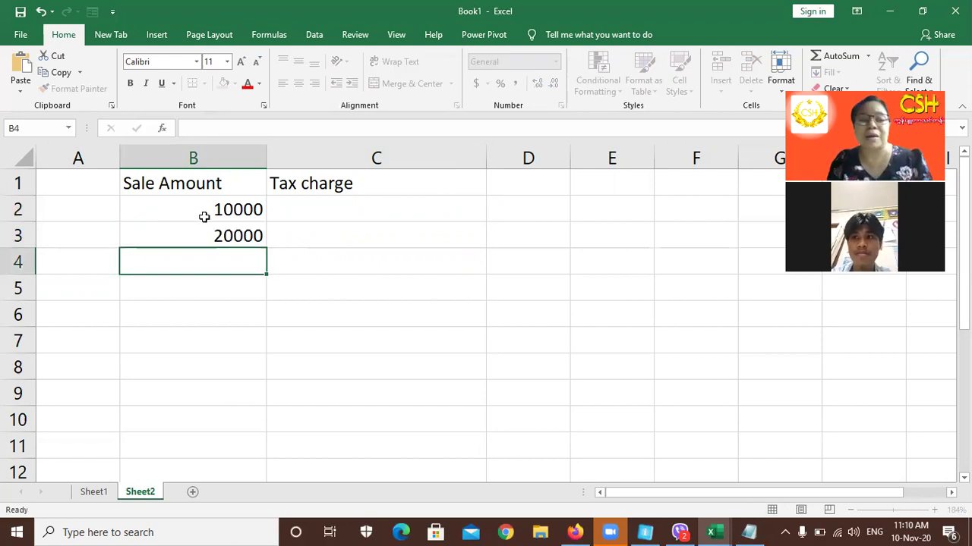
# Extend the B2:B3 series down to B7, giving 10000 through 60000.
pyautogui.moveTo(215, 209); pyautogui.dragTo(216, 235)
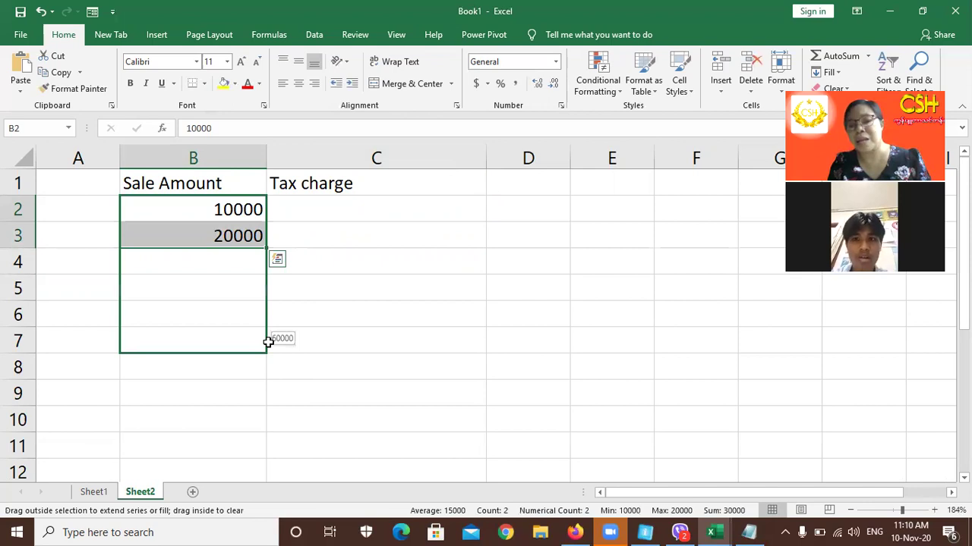
pyautogui.moveTo(266, 248); pyautogui.dragTo(267, 343)
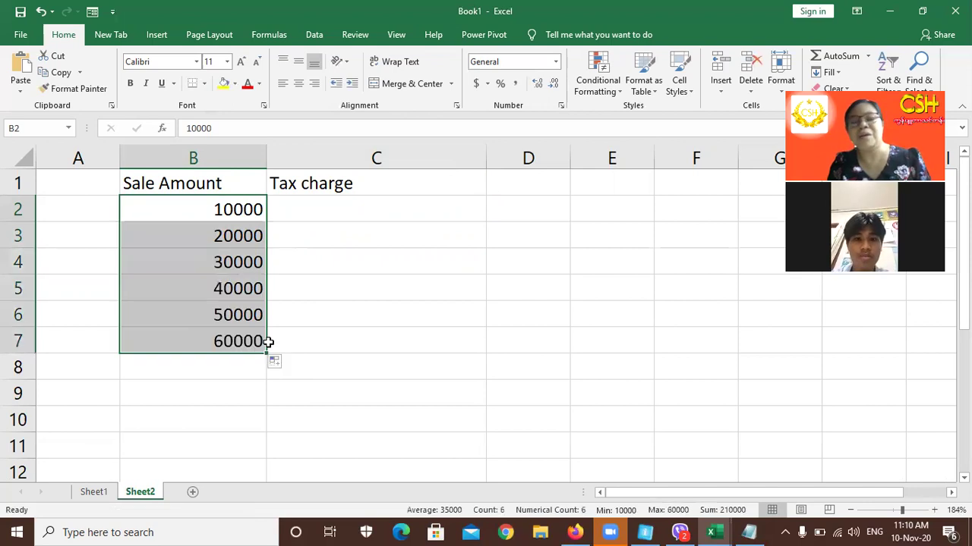
pyautogui.click(317, 201)
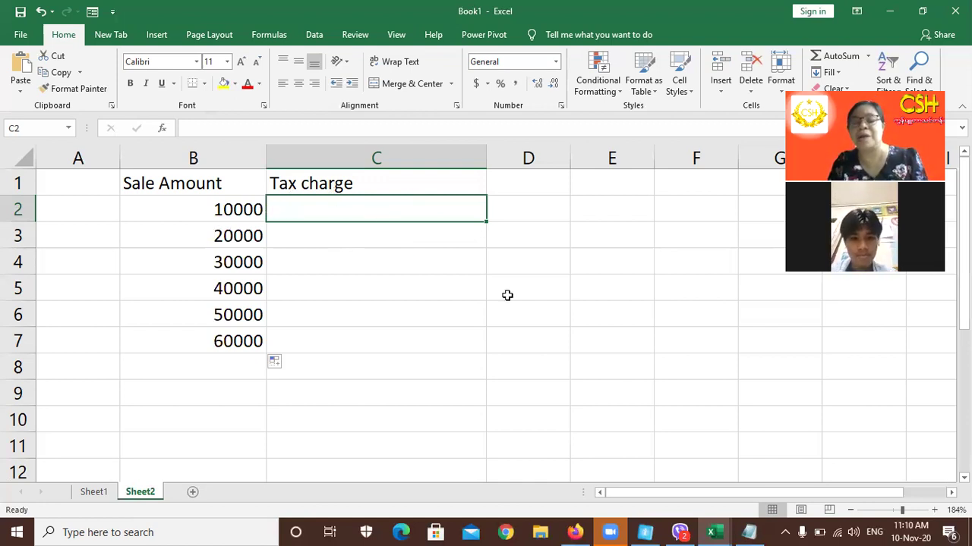
# Enter =6.5%*B2 in C2 so it shows a tax of 650.
pyautogui.write('=')
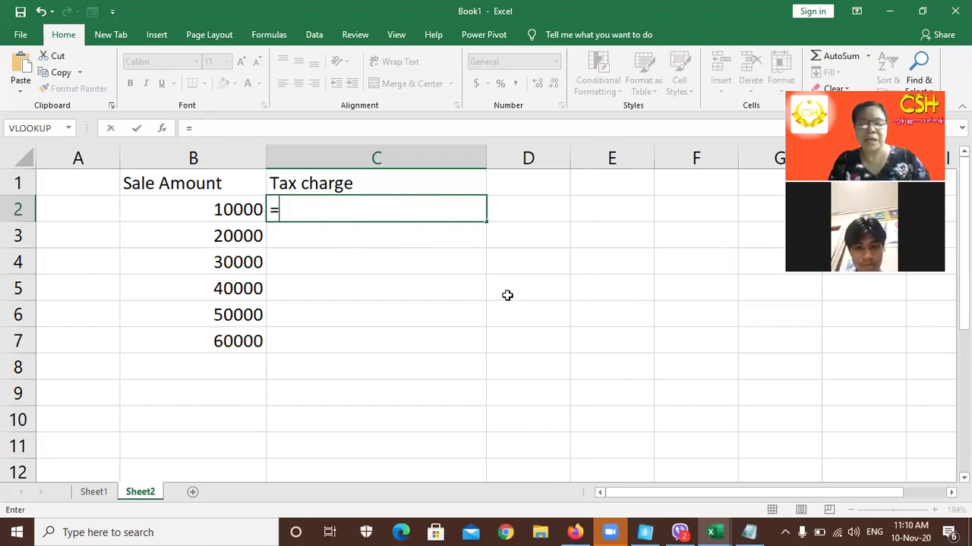
pyautogui.write('6.5%*')
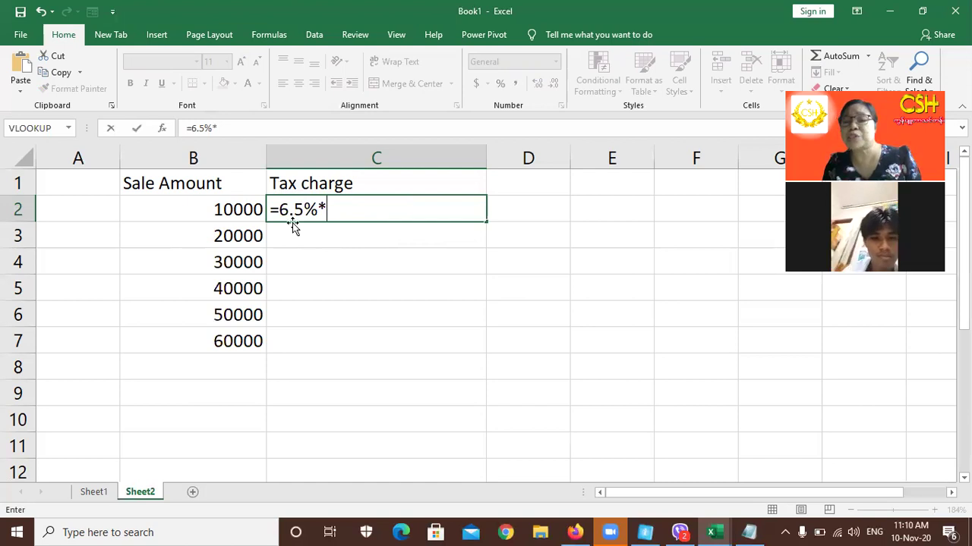
pyautogui.click(239, 211)
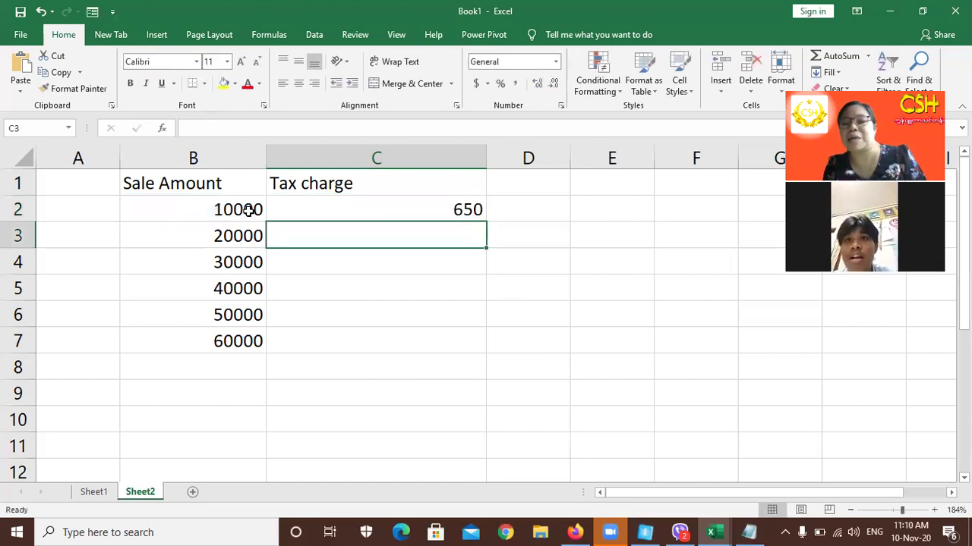
pyautogui.click(400, 214)
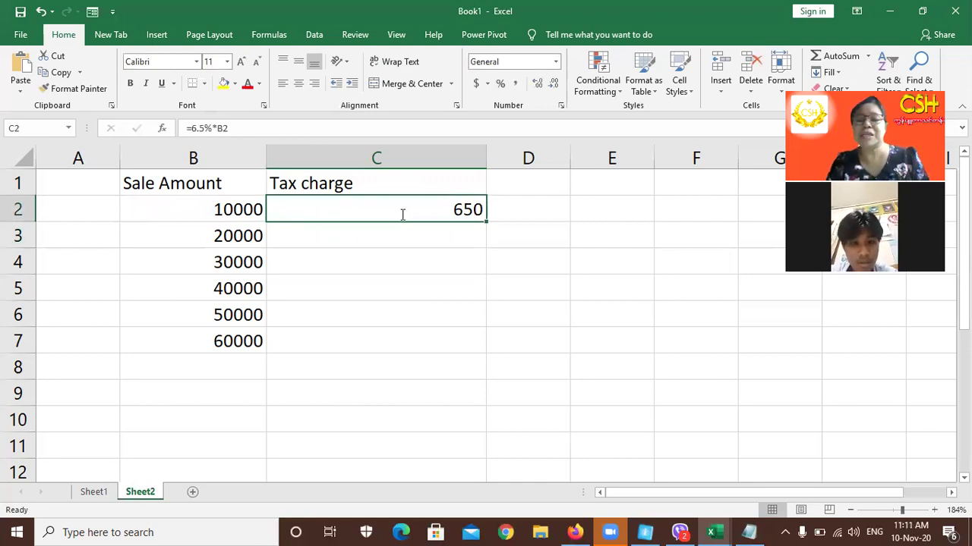
pyautogui.write('=6')
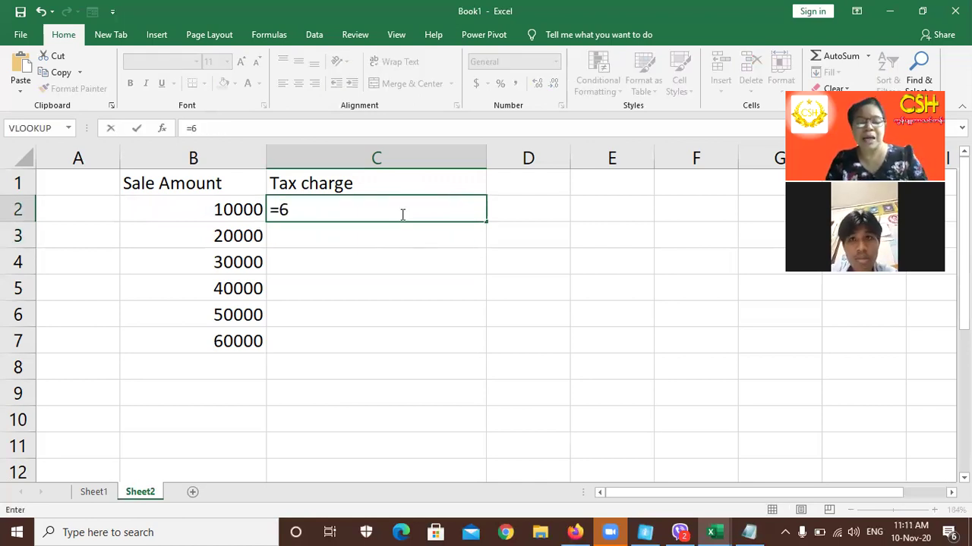
pyautogui.write('.5%*')
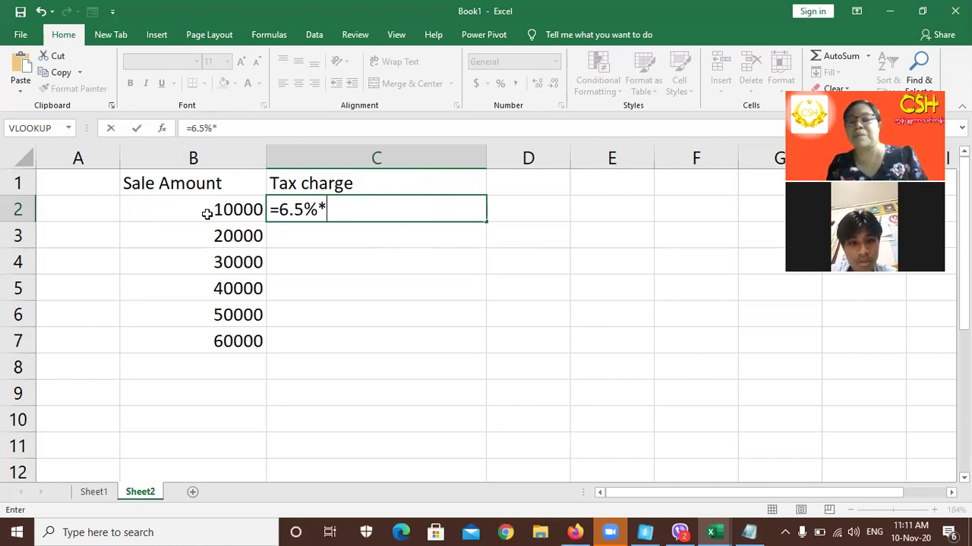
pyautogui.click(207, 214)
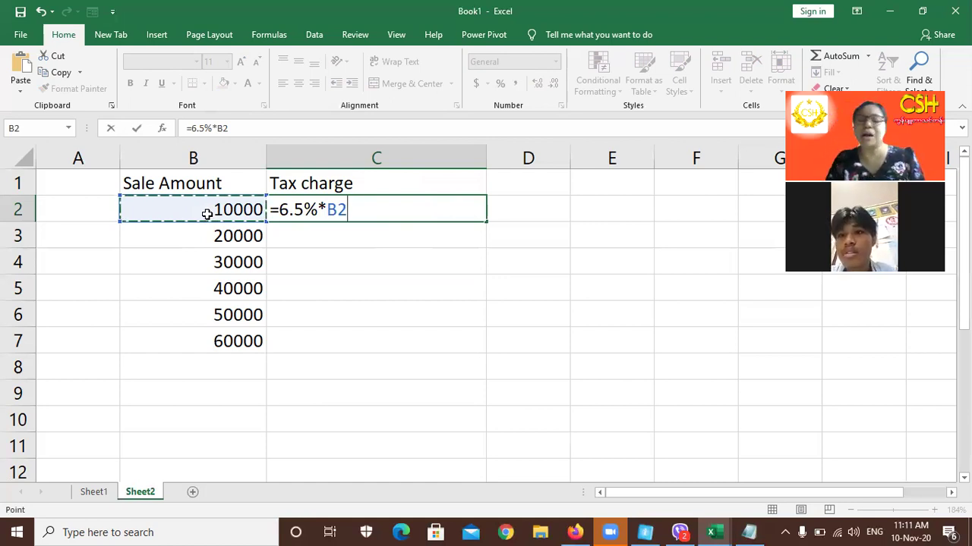
pyautogui.press('Return')
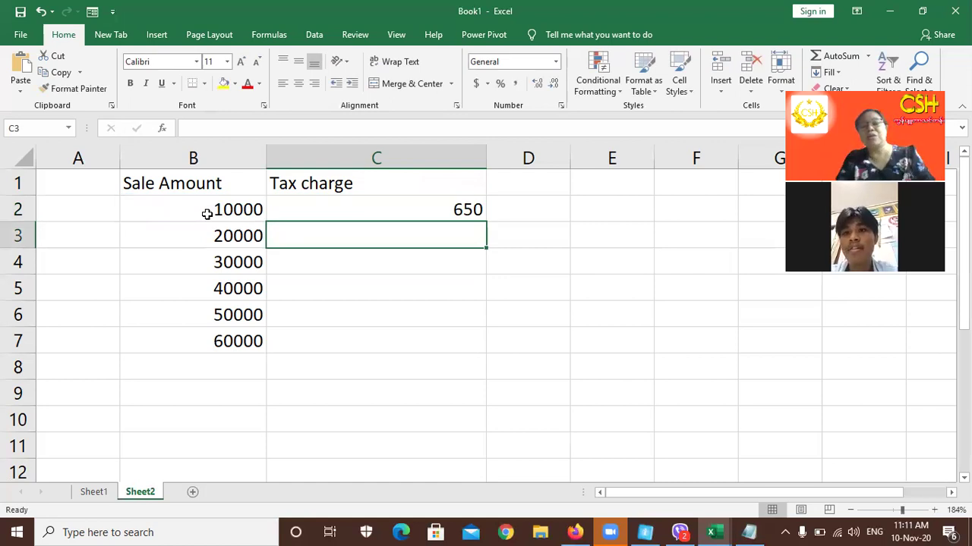
pyautogui.click(354, 203)
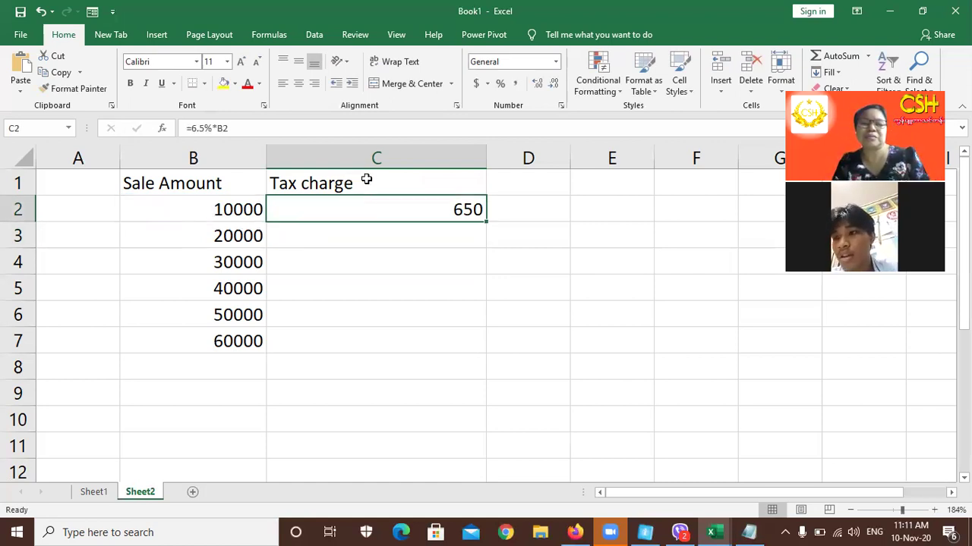
pyautogui.click(366, 180)
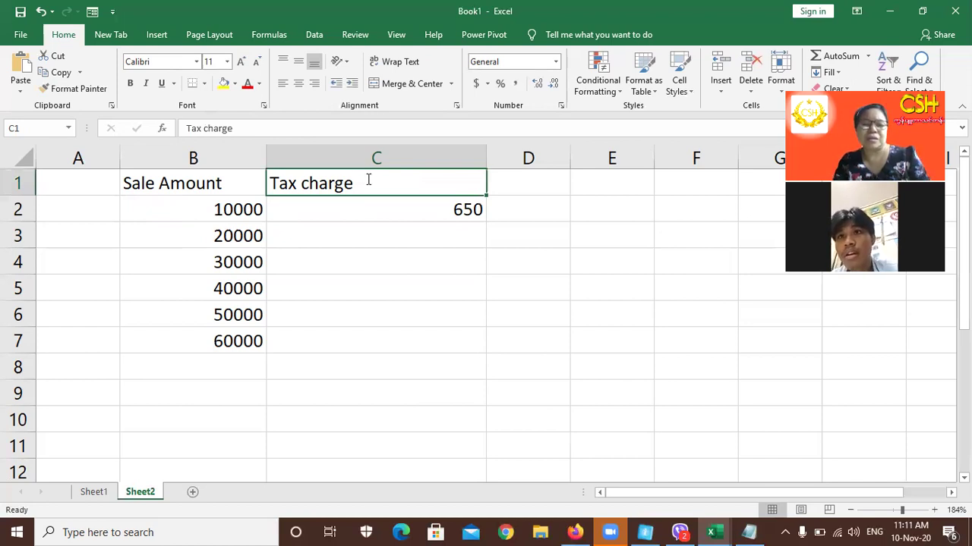
# Rename C1 to 'Charge Tax' and fill the tax formula down to C7 (650 to 3900).
pyautogui.write('Charge Ta')
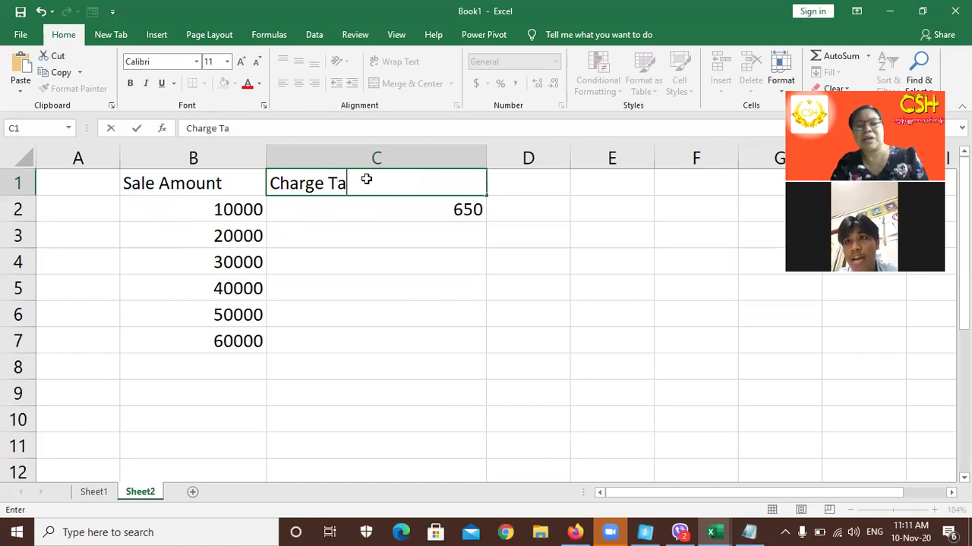
pyautogui.write('x')
pyautogui.press('Return')
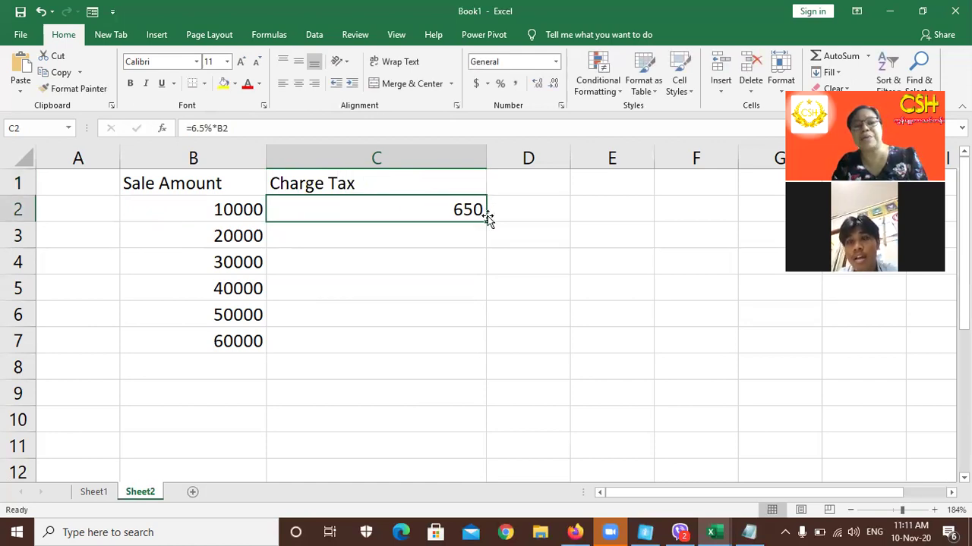
pyautogui.moveTo(485, 222); pyautogui.dragTo(556, 353)
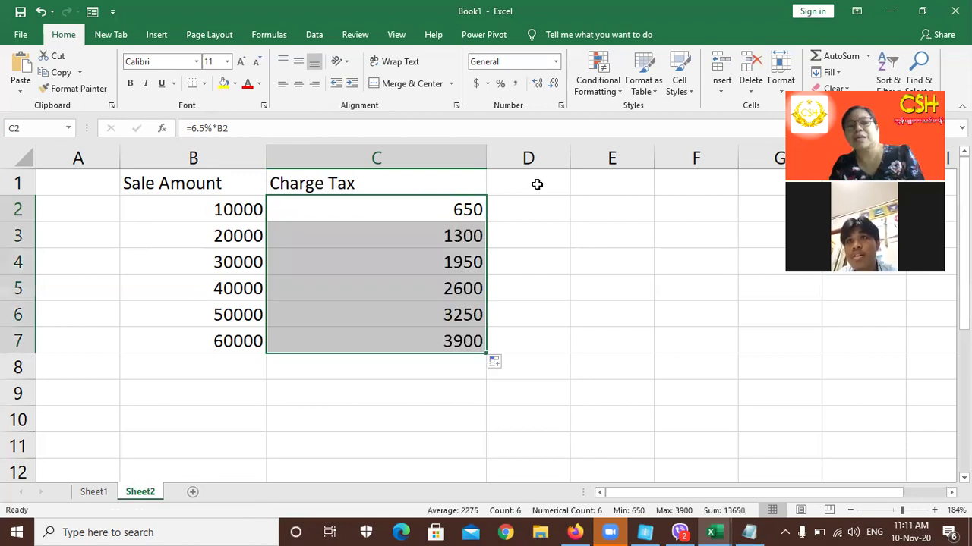
pyautogui.click(536, 185)
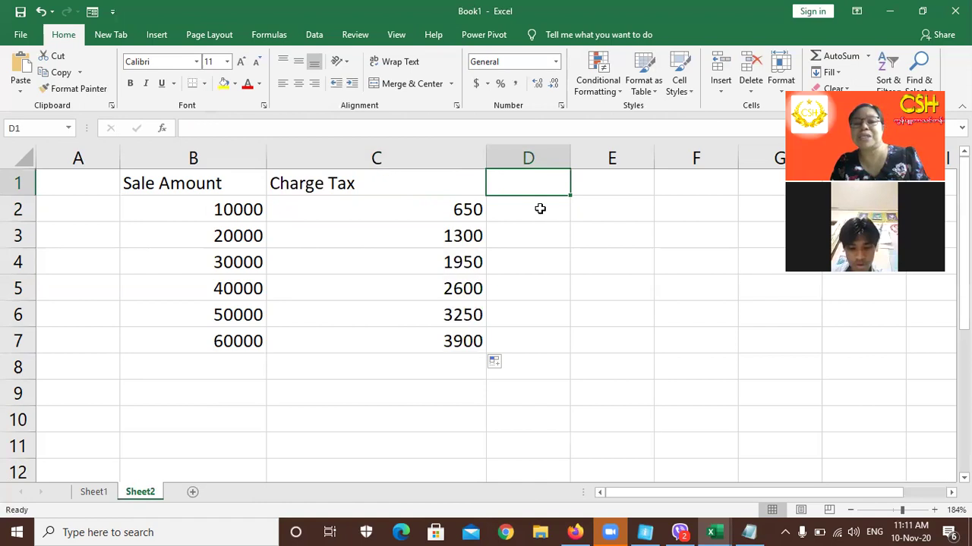
# Enter =B2-C2 in D2 and fill it down to D7, giving 9350 through 56100.
pyautogui.press('Return')
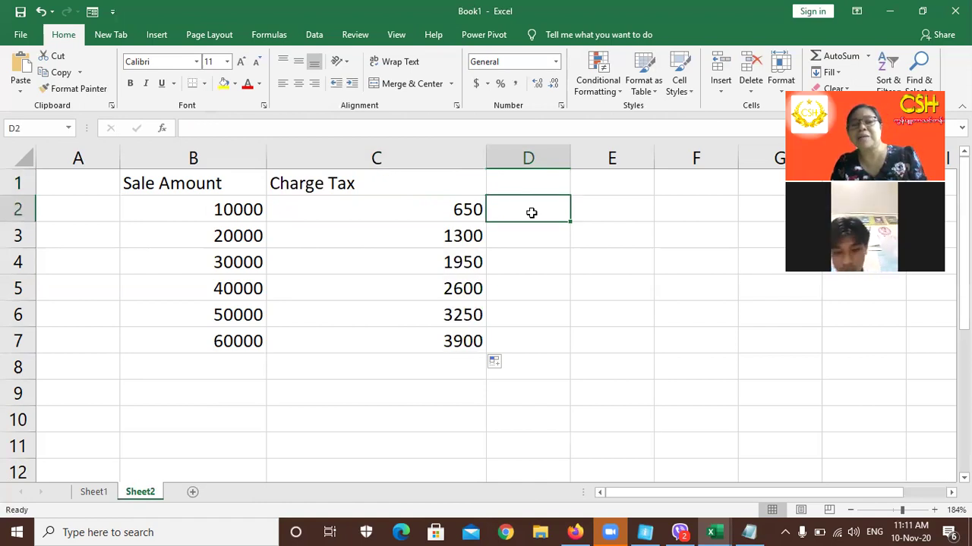
pyautogui.press('Up')
pyautogui.click(533, 213)
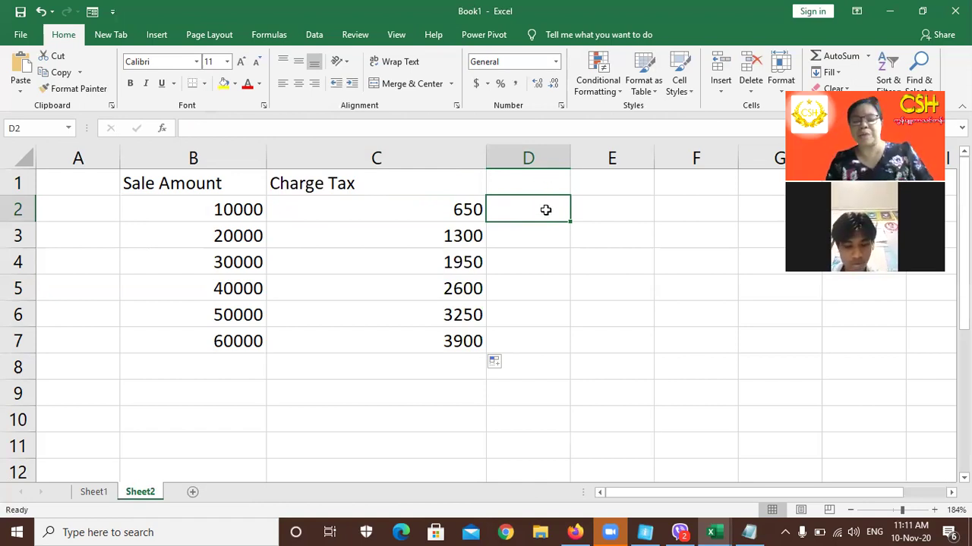
pyautogui.write('=')
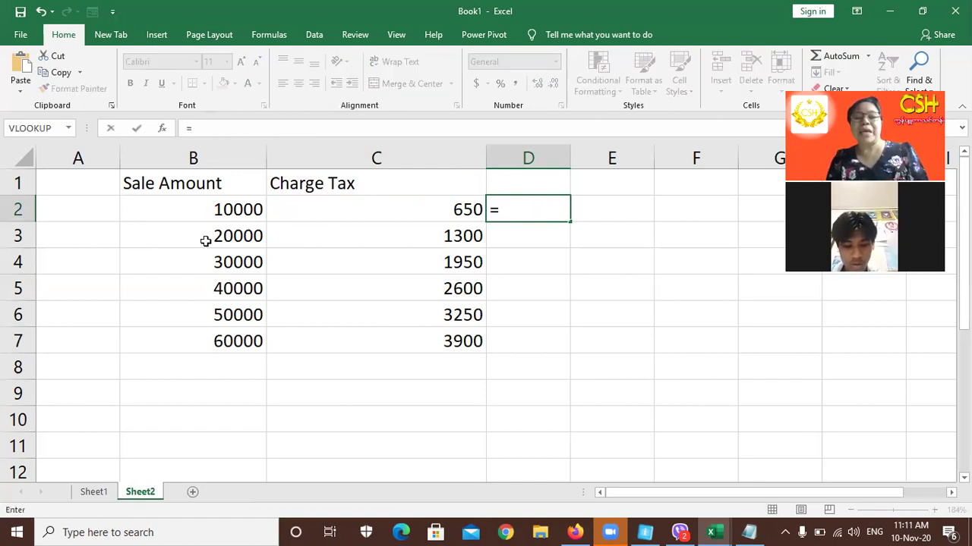
pyautogui.click(201, 209)
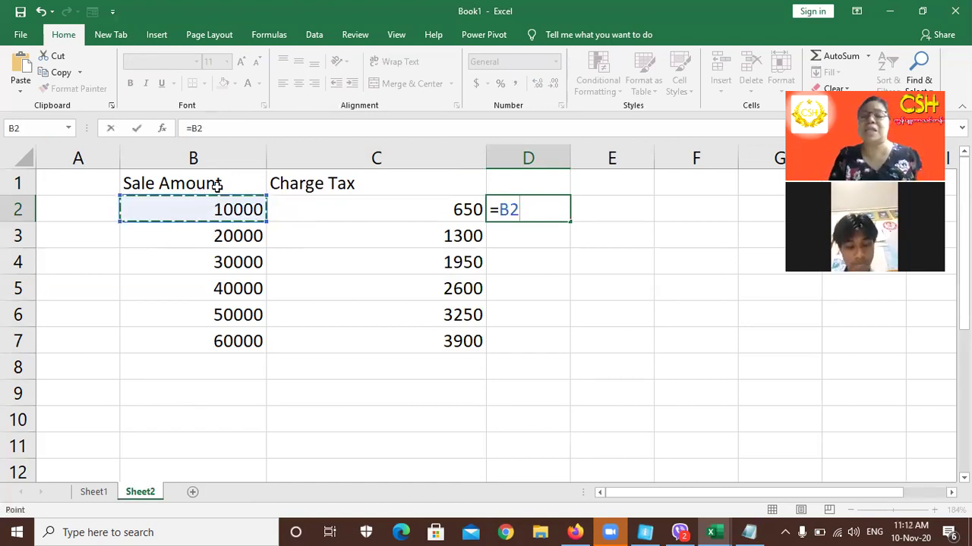
pyautogui.write('-')
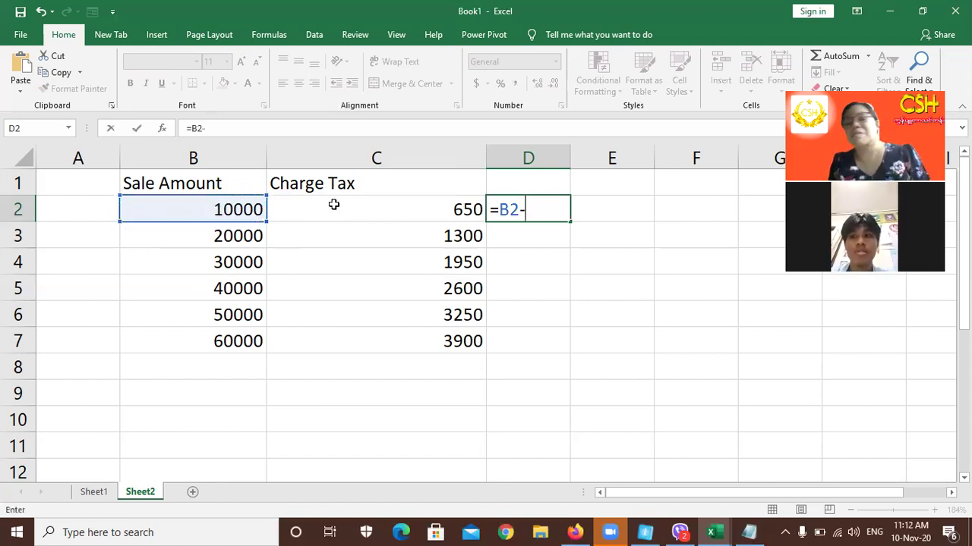
pyautogui.click(333, 205)
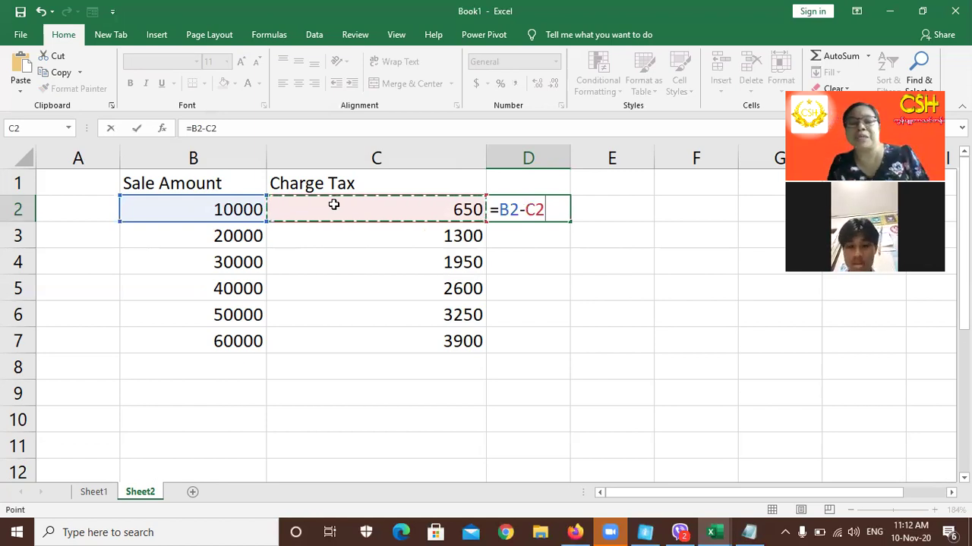
pyautogui.press('Return')
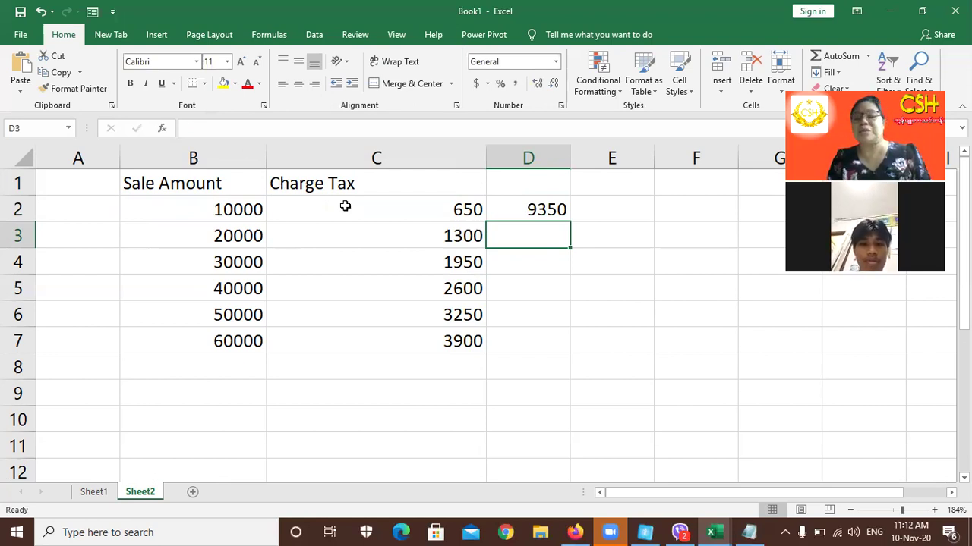
pyautogui.click(344, 205)
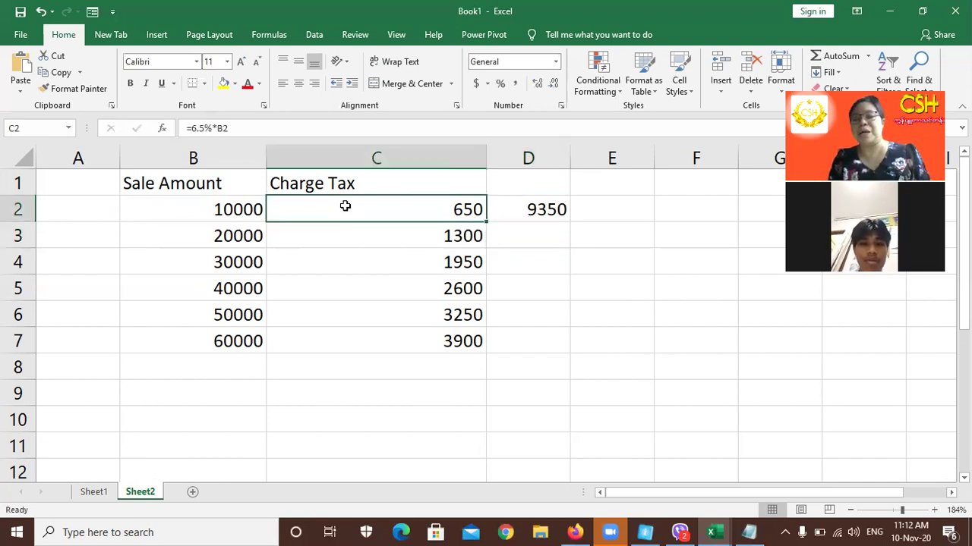
pyautogui.click(532, 210)
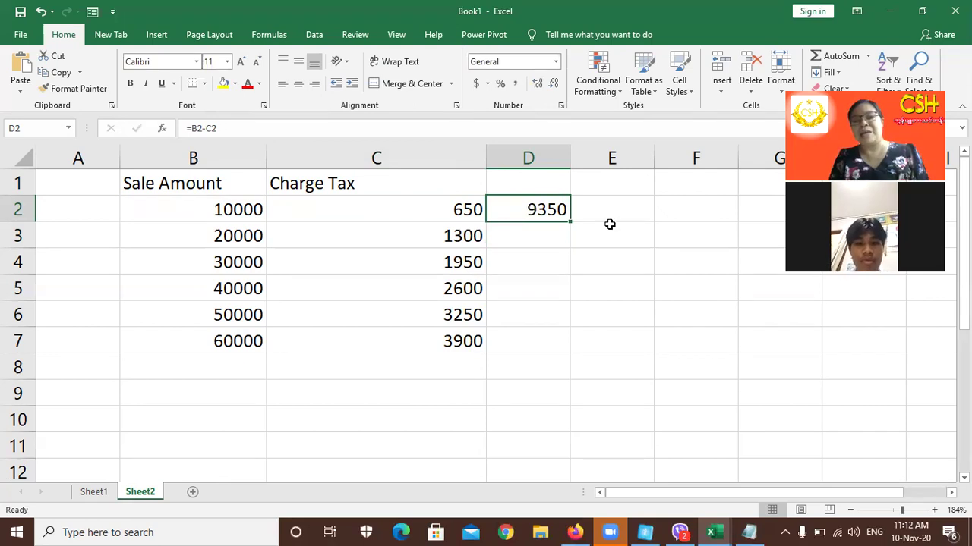
pyautogui.moveTo(570, 220); pyautogui.dragTo(573, 347)
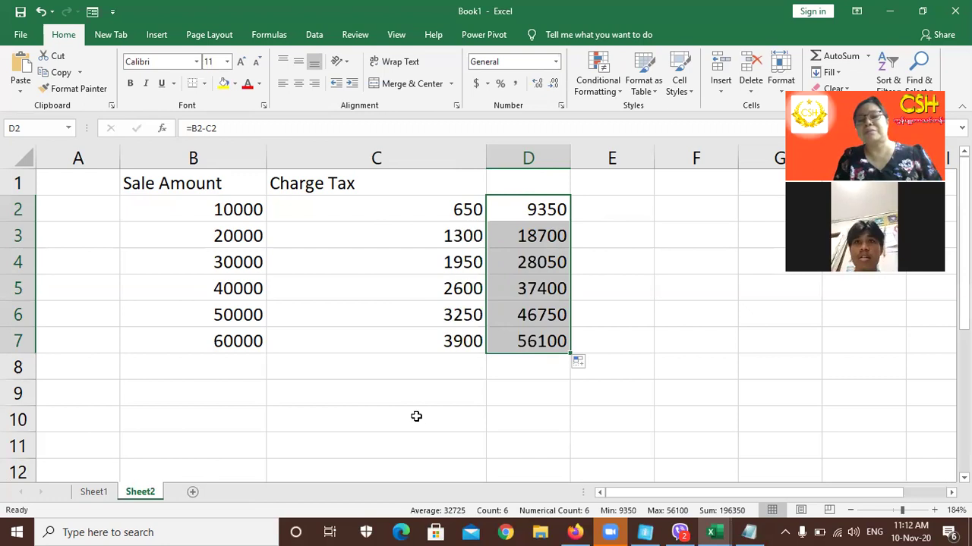
# Enter =SUM(C2:C7) in C8 to total the tax at 13650.
pyautogui.click(411, 365)
pyautogui.write('=')
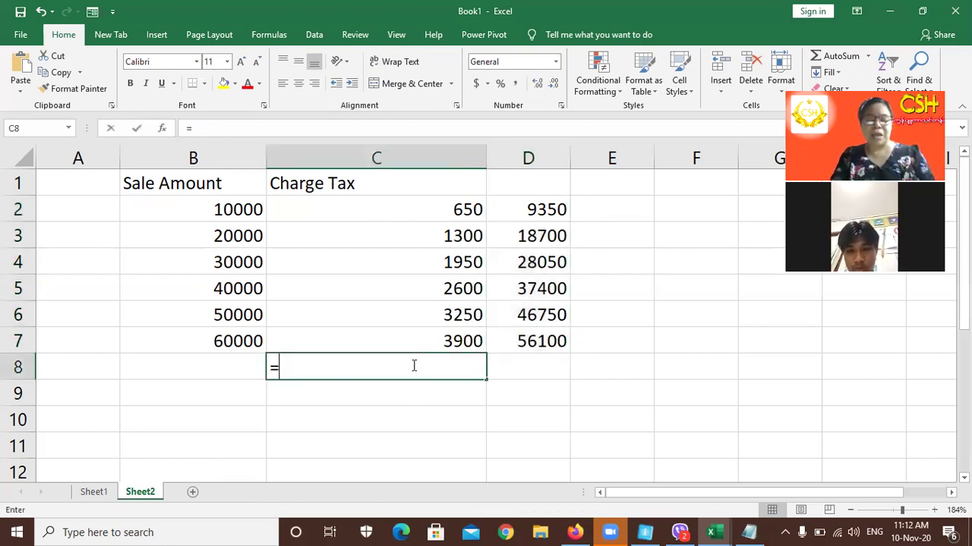
pyautogui.write('sum(')
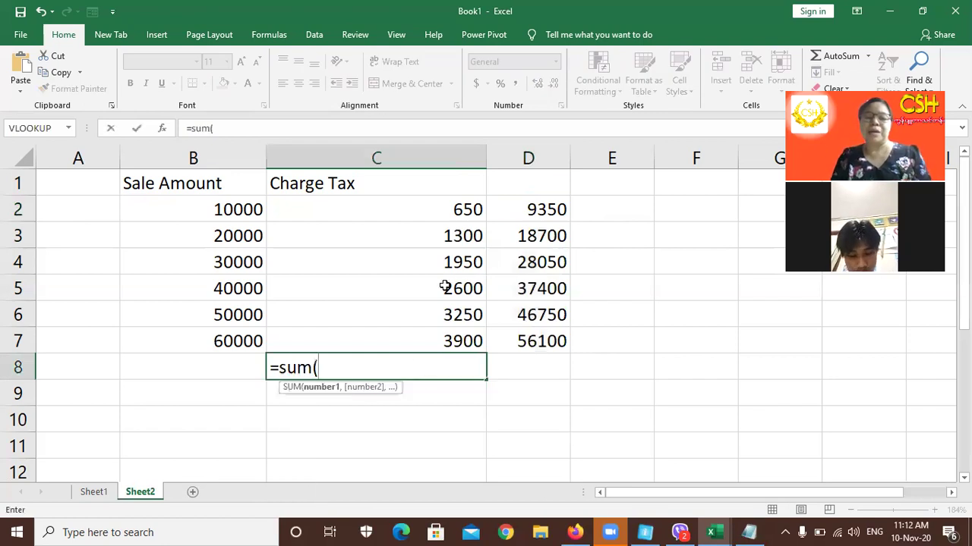
pyautogui.moveTo(427, 216); pyautogui.dragTo(440, 332)
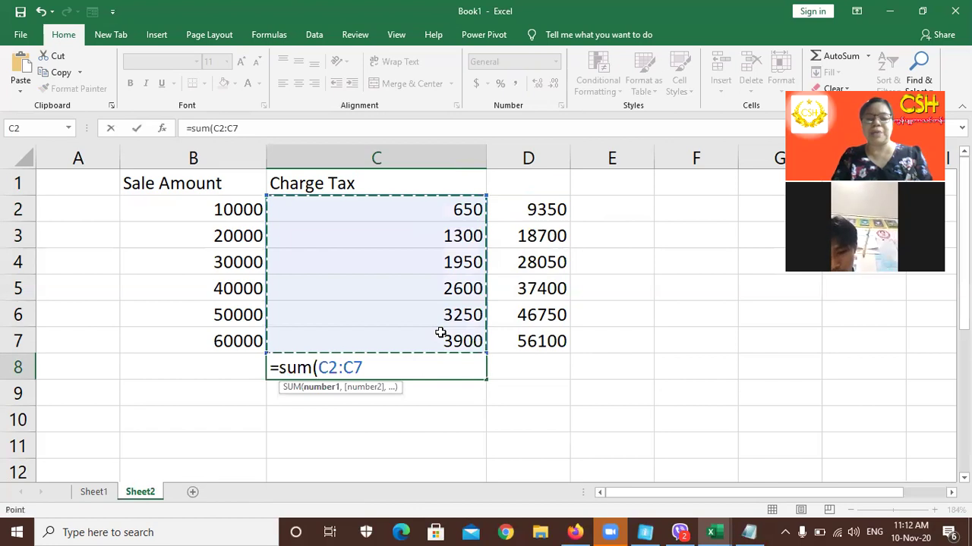
pyautogui.press('Return')
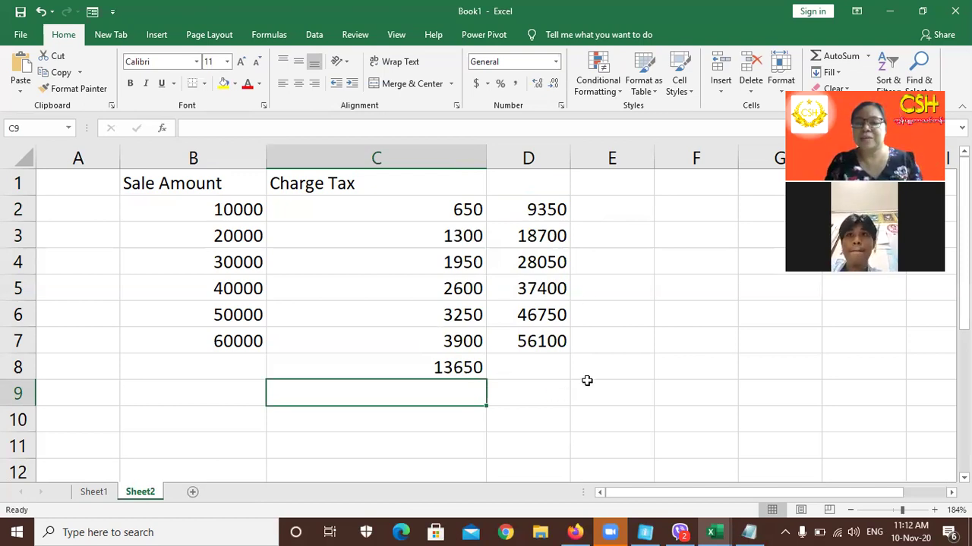
pyautogui.click(551, 362)
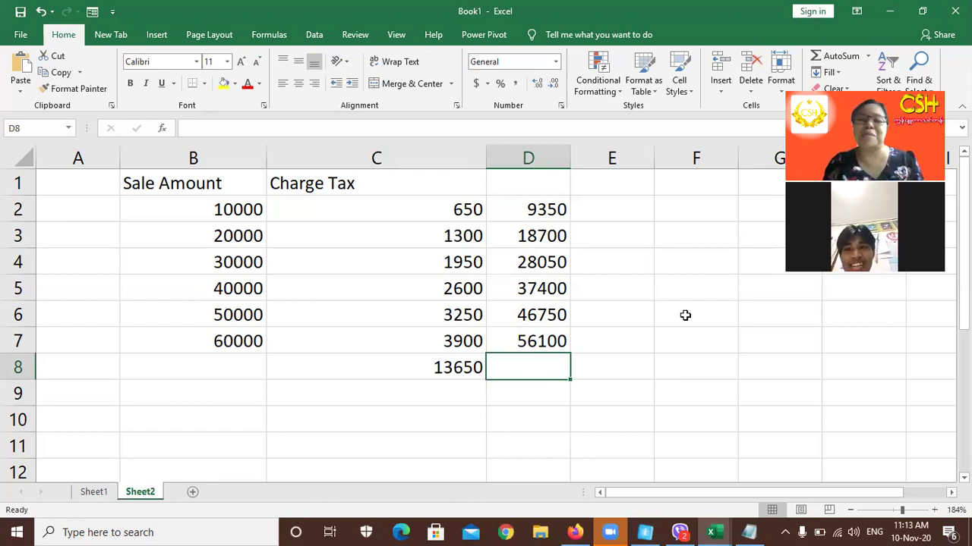
pyautogui.click(627, 287)
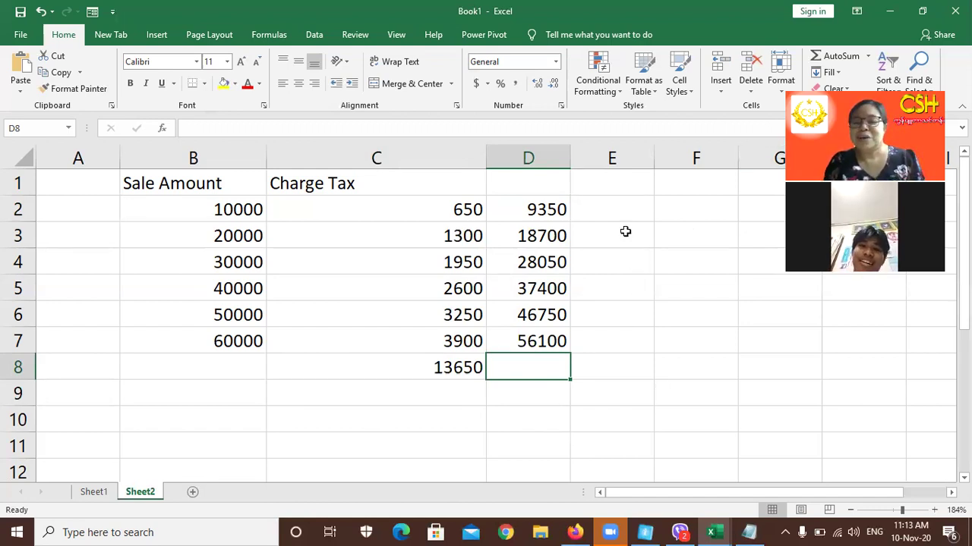
pyautogui.press('Up')
pyautogui.press('Up')
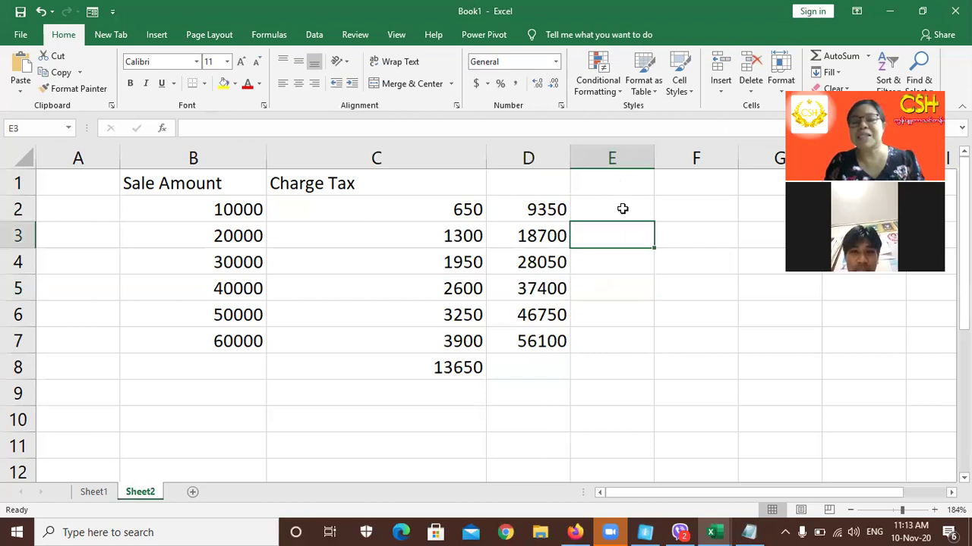
pyautogui.click(623, 208)
pyautogui.click(648, 310)
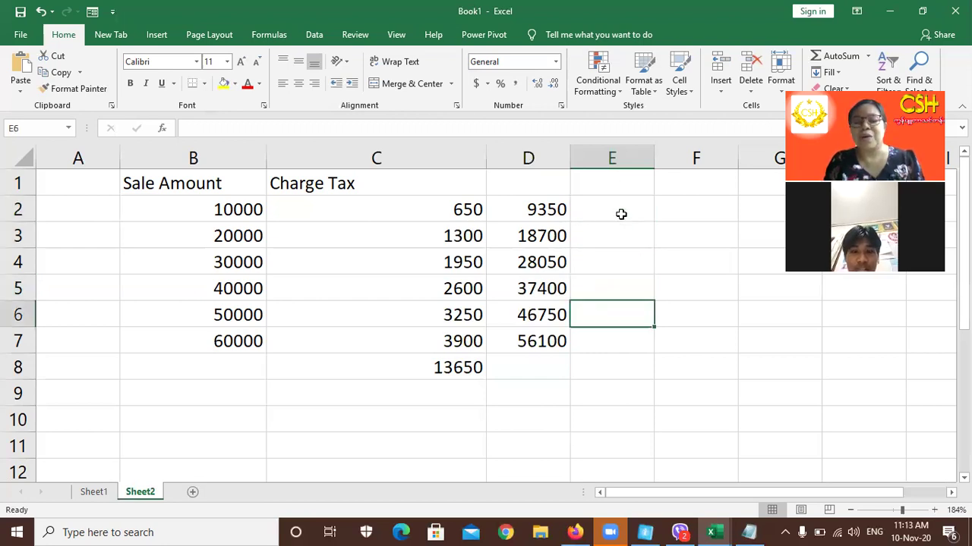
pyautogui.click(620, 214)
pyautogui.click(617, 246)
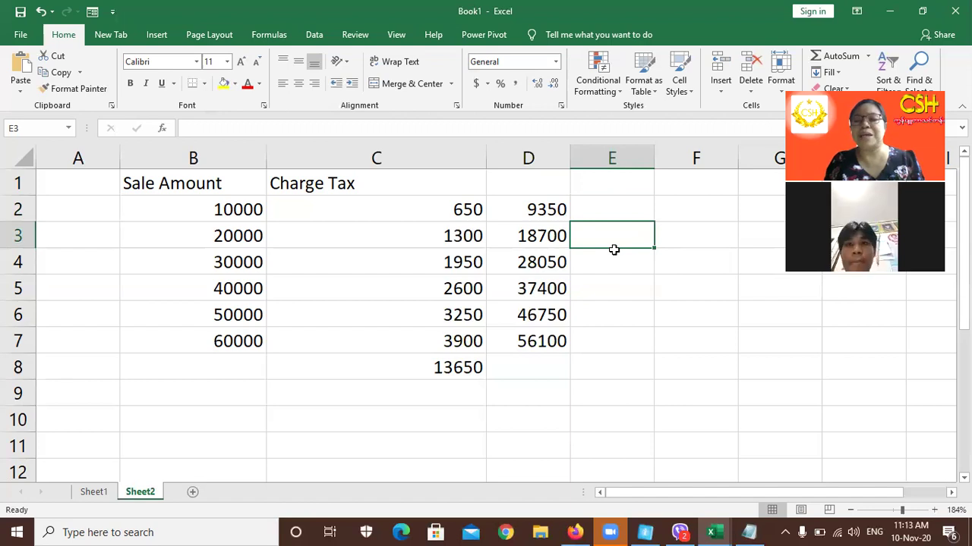